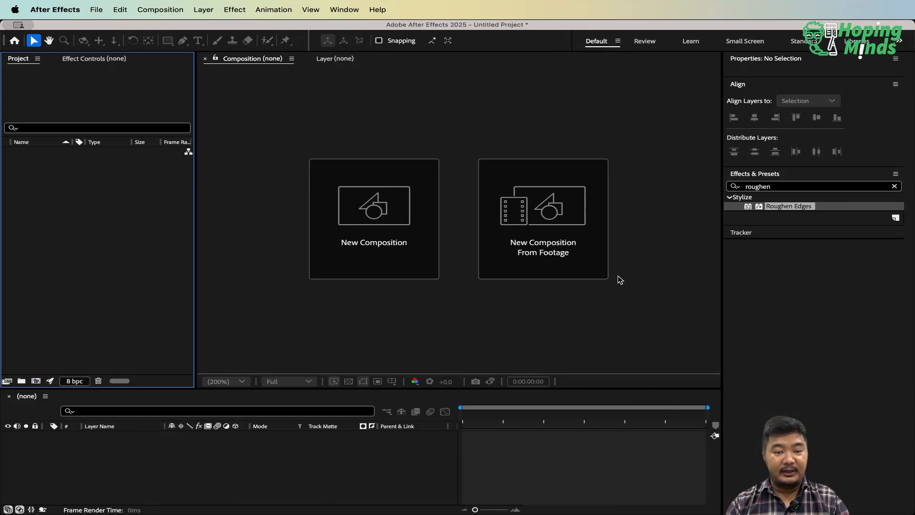
# Create a composition named Poster at 1080 × 1350 px, 25 fps, with an 8-second duration
pyautogui.rightClick(54, 237)
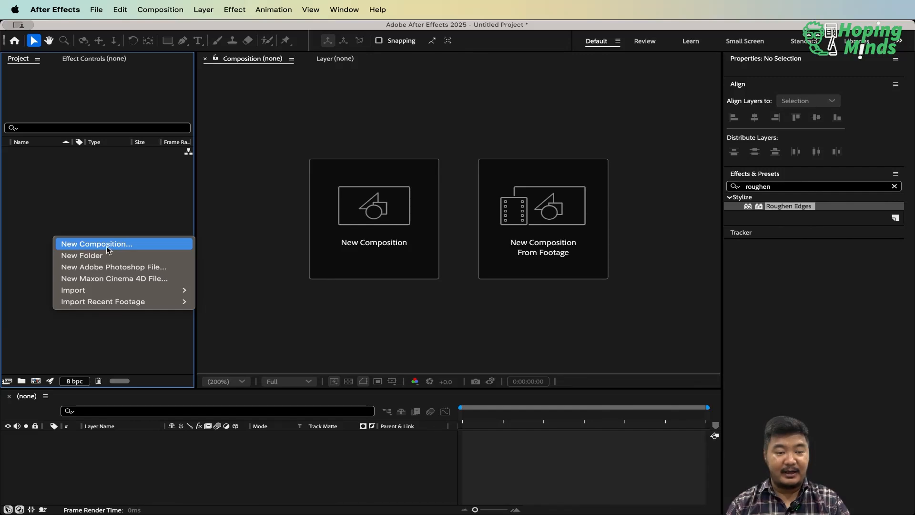
pyautogui.click(129, 245)
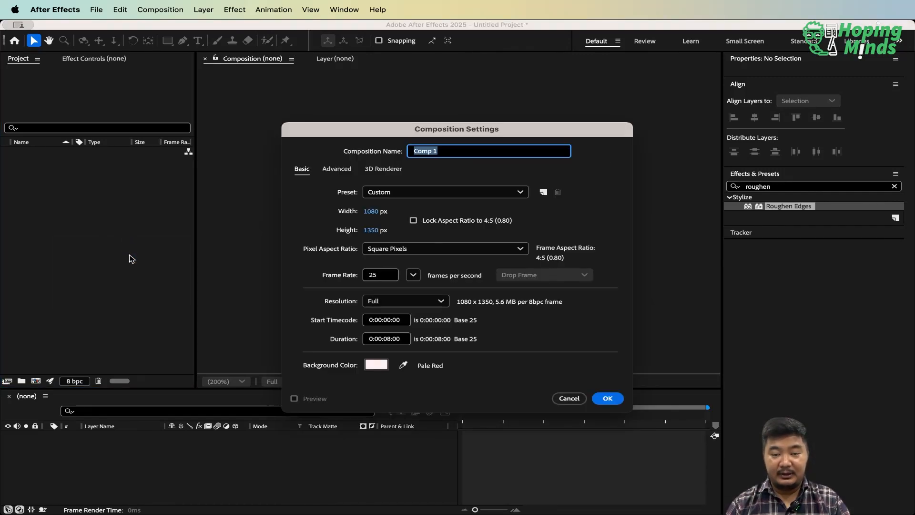
pyautogui.moveTo(439, 128); pyautogui.dragTo(415, 128)
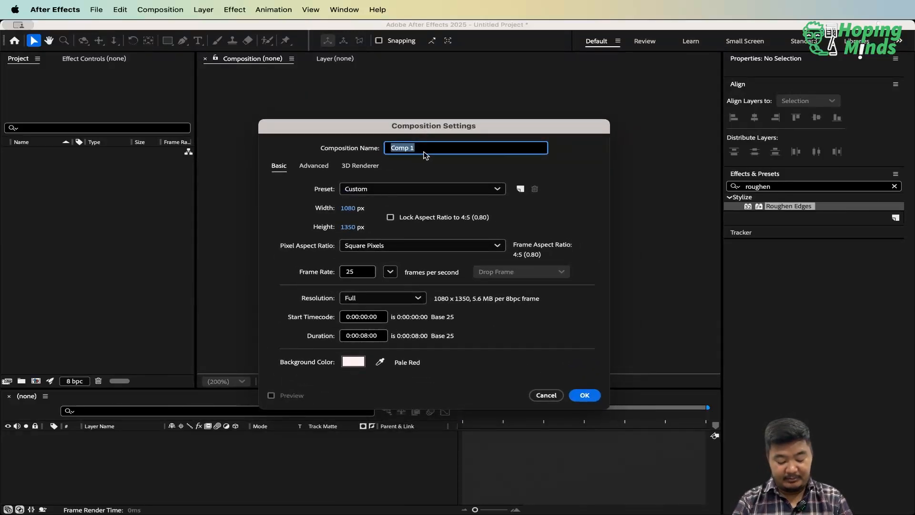
pyautogui.write('Poster')
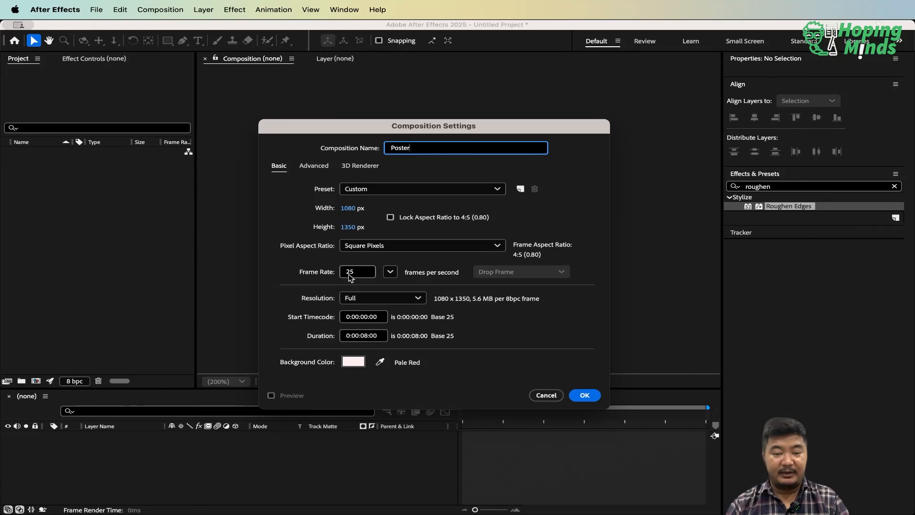
pyautogui.click(364, 336)
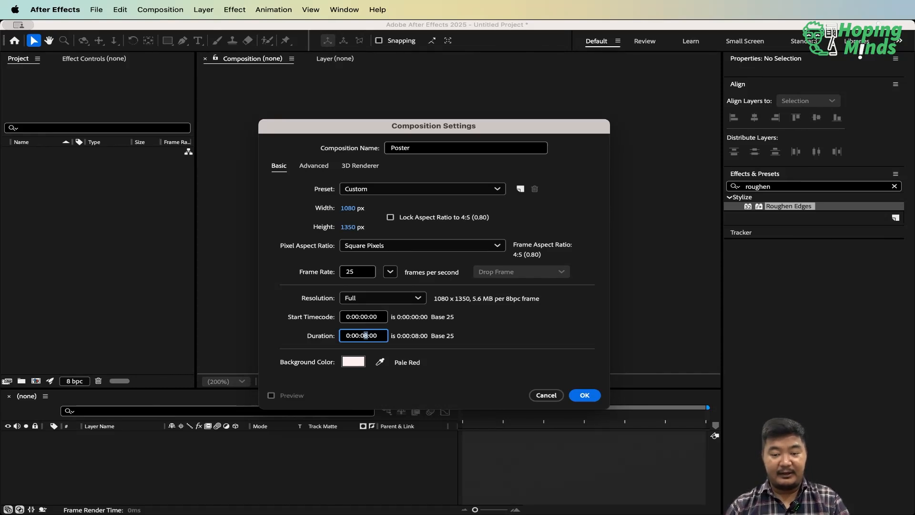
pyautogui.click(586, 395)
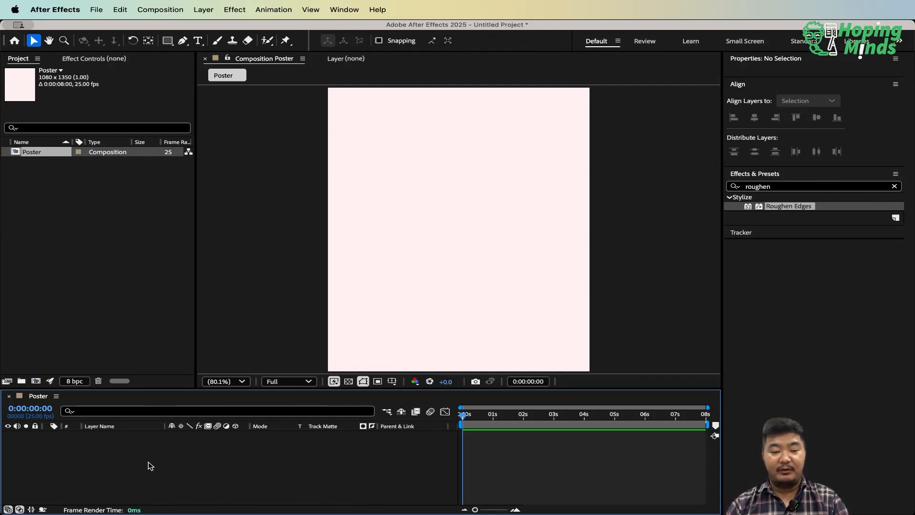
pyautogui.click(612, 15)
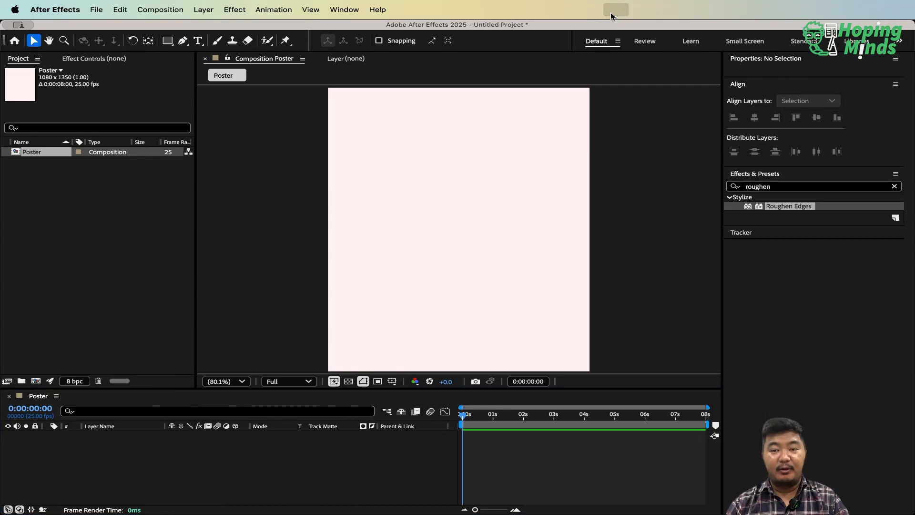
# Add a composition-sized solid layer in yellow (FFC100) to the Poster composition
pyautogui.click(242, 456)
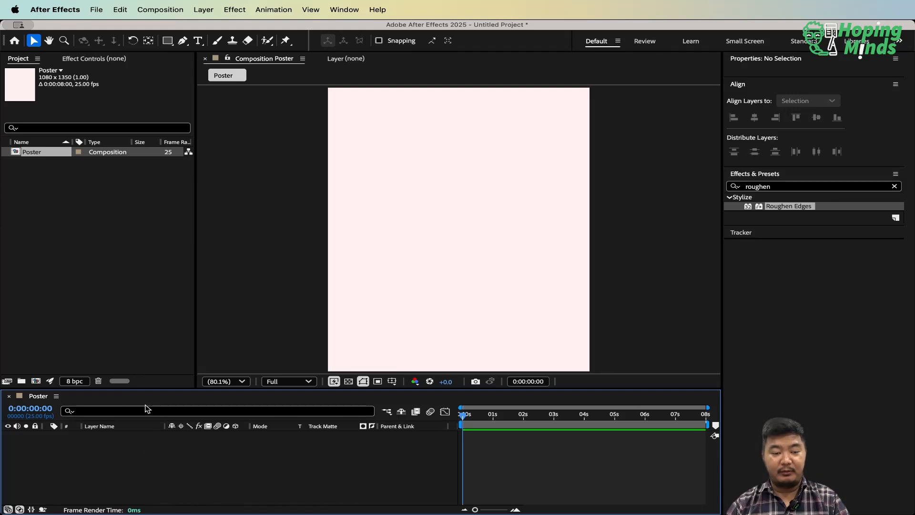
pyautogui.rightClick(135, 464)
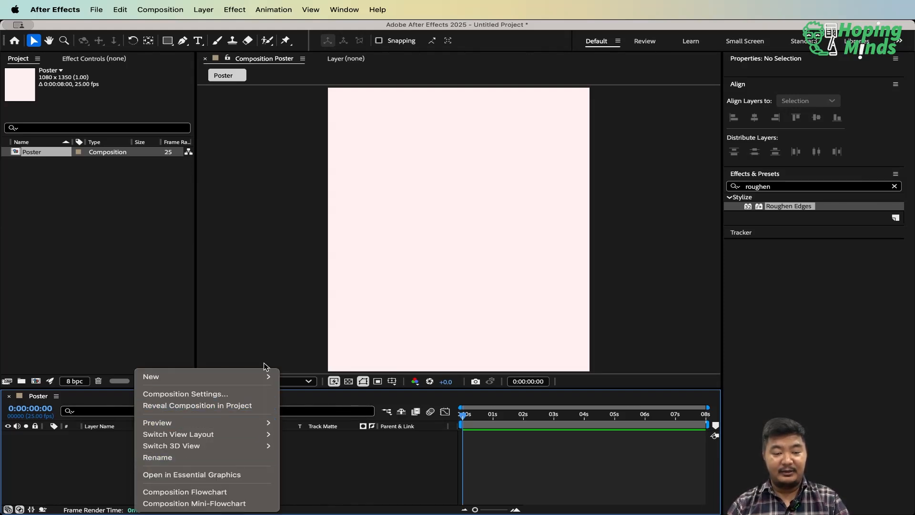
pyautogui.moveTo(259, 377)
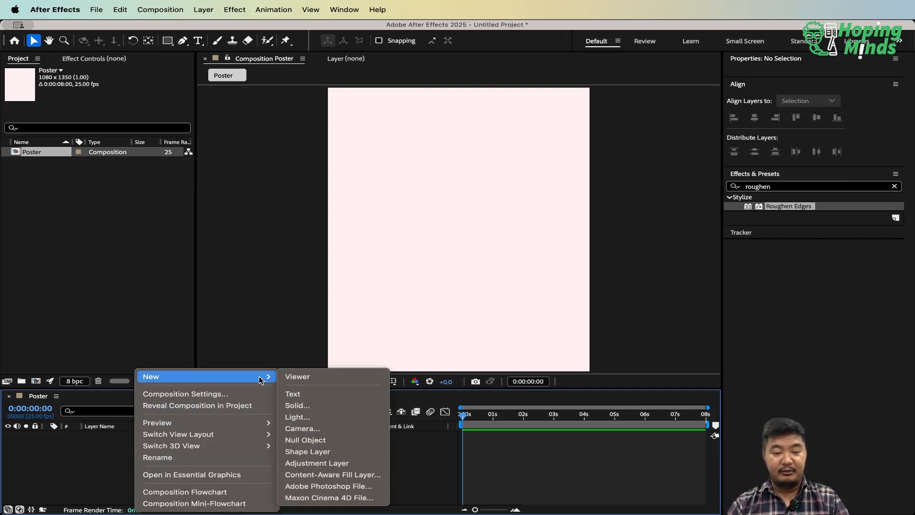
pyautogui.click(305, 406)
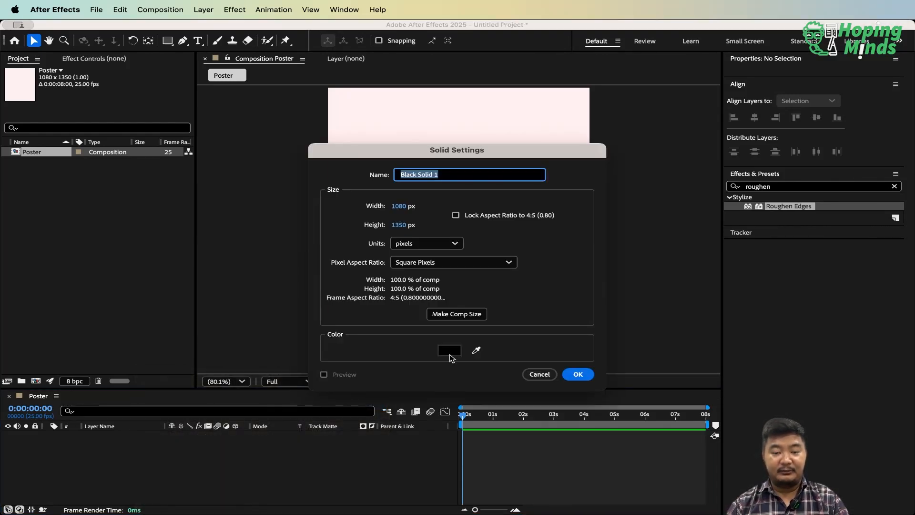
pyautogui.click(450, 352)
pyautogui.click(472, 209)
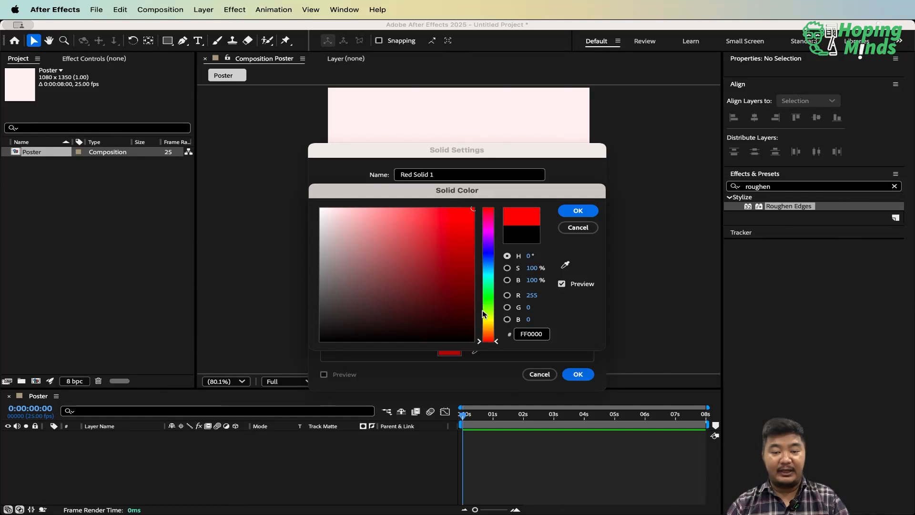
pyautogui.moveTo(483, 314); pyautogui.dragTo(470, 324)
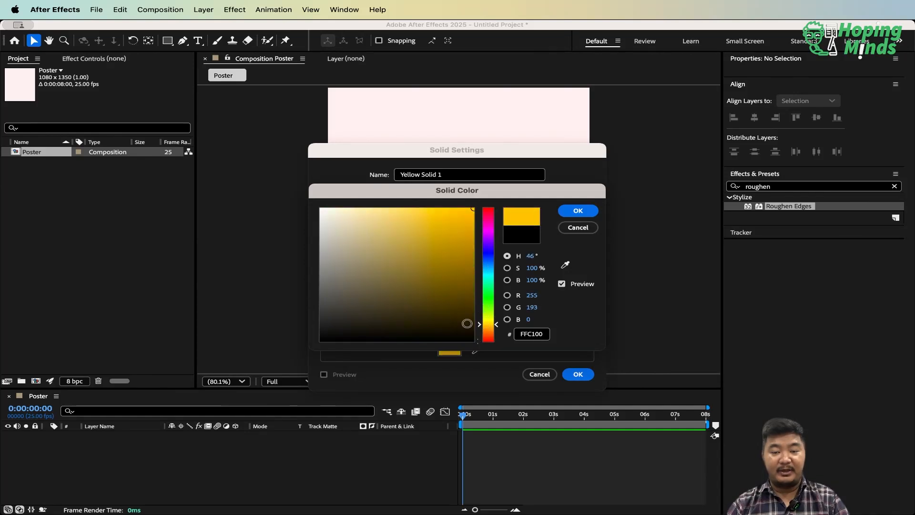
pyautogui.click(572, 211)
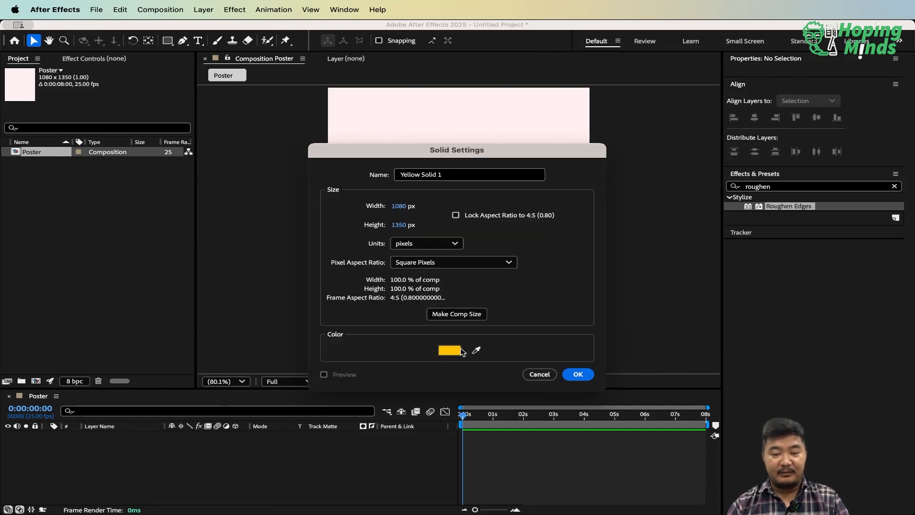
pyautogui.click(578, 374)
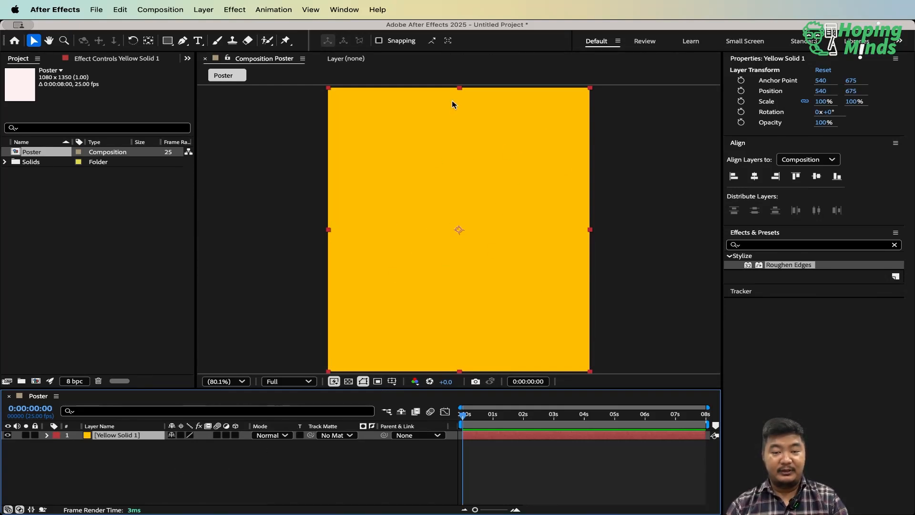
# Delete the yellow solid layer from the timeline
pyautogui.click(120, 480)
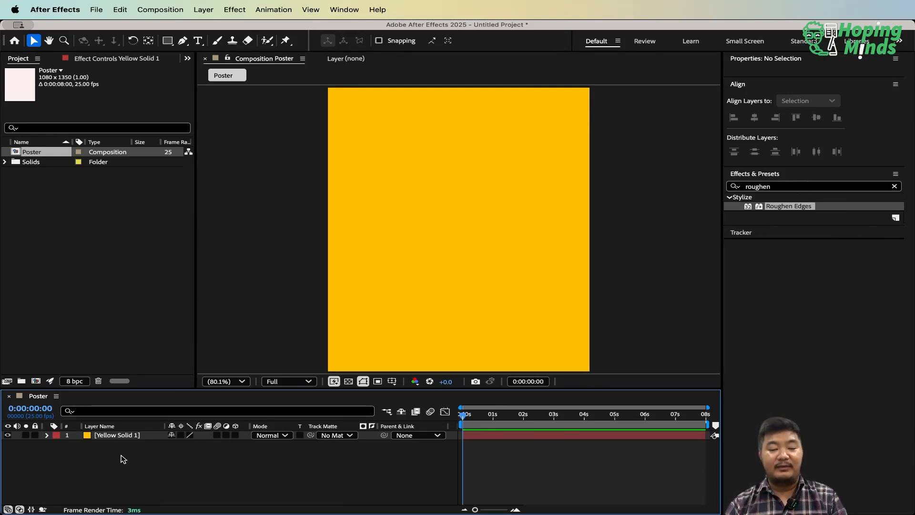
pyautogui.click(127, 436)
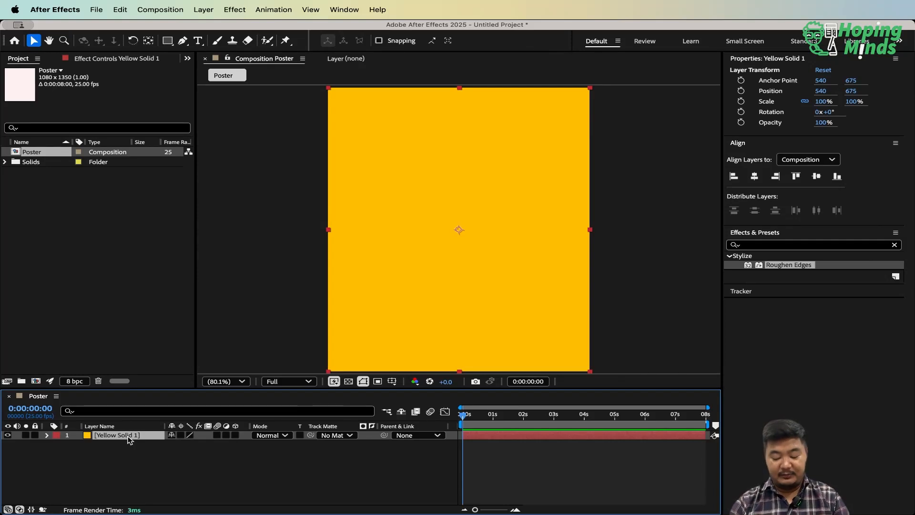
pyautogui.press('Delete')
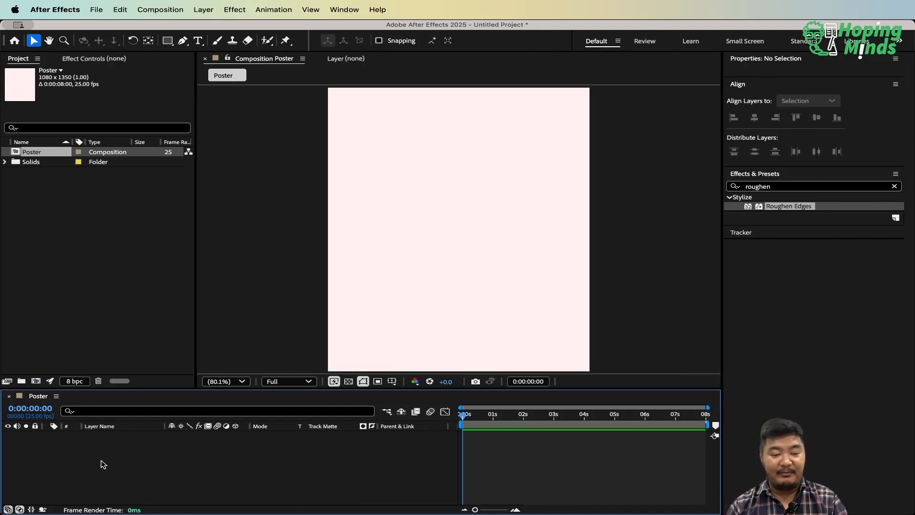
pyautogui.rightClick(85, 465)
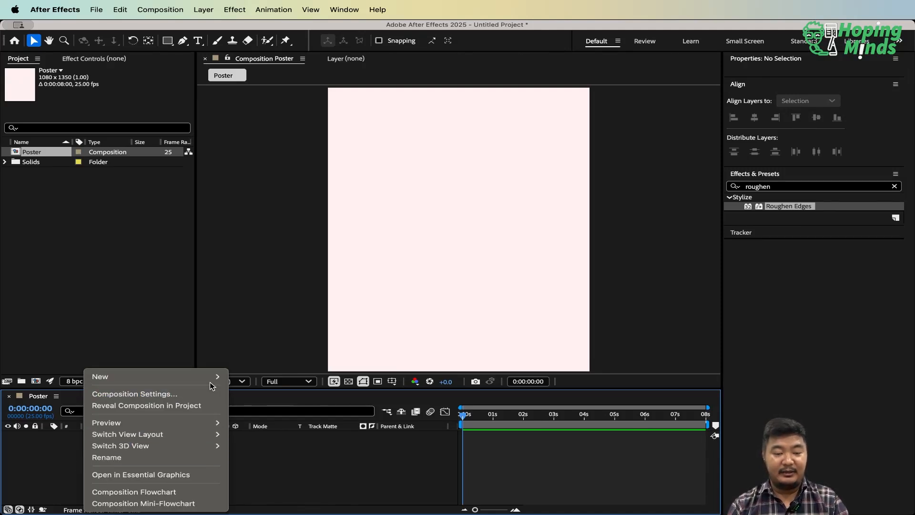
pyautogui.moveTo(211, 377)
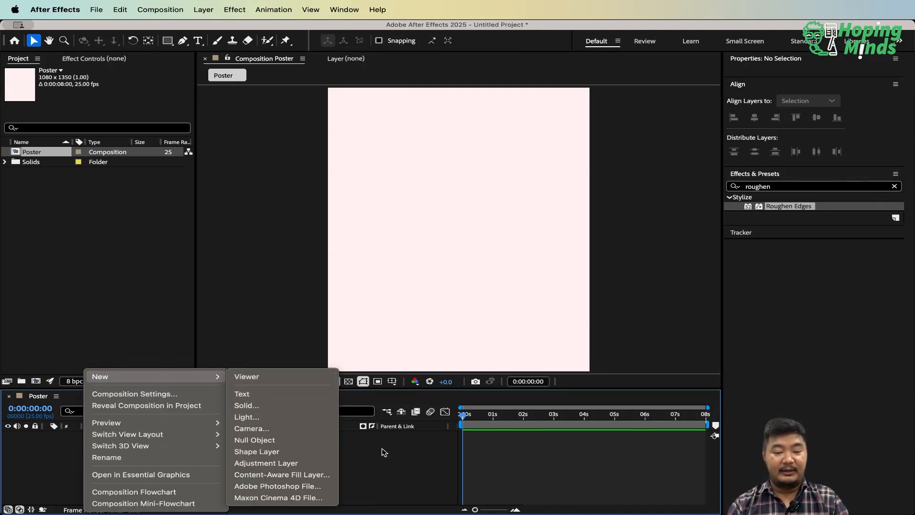
pyautogui.click(426, 468)
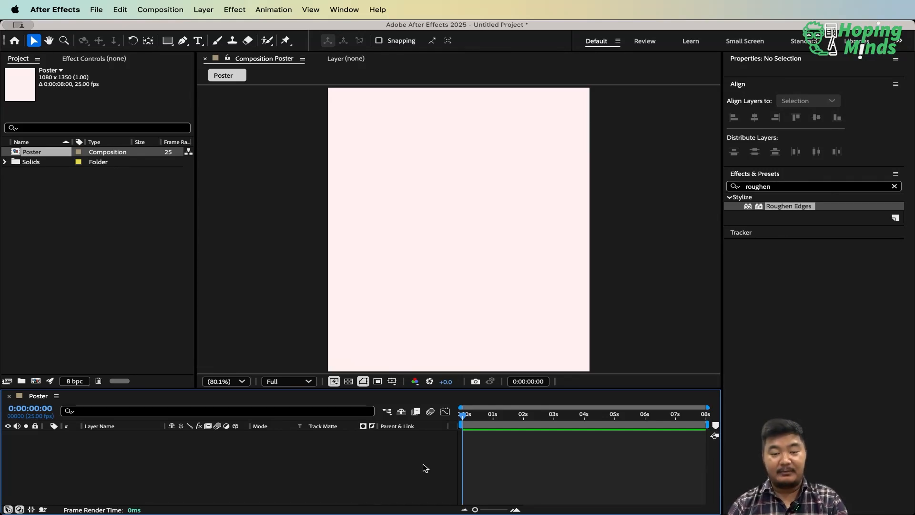
# Create a new 1080 × 1350 px solid layer in yellow (FFC100)
pyautogui.press('super+y')
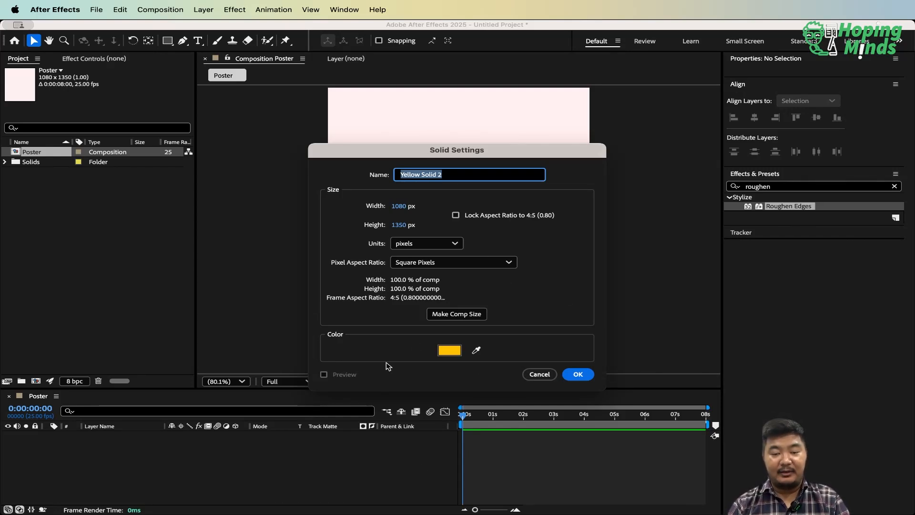
pyautogui.click(450, 350)
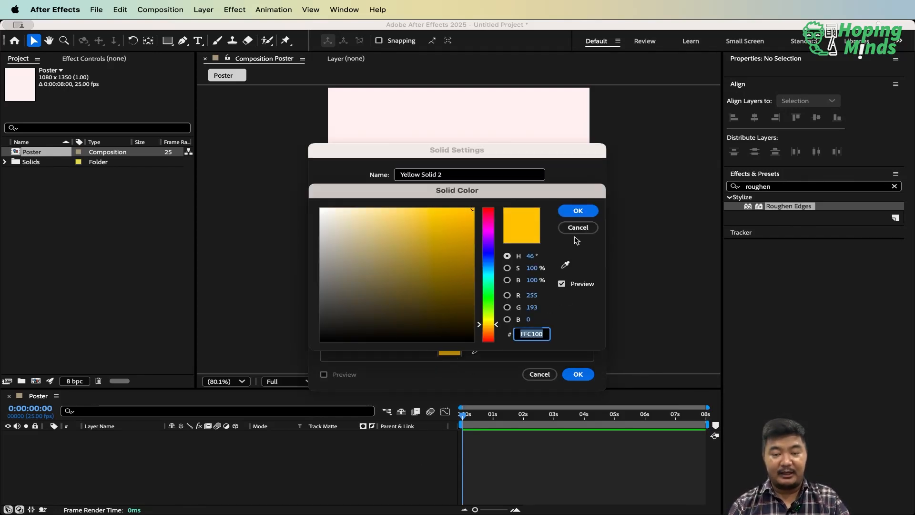
pyautogui.click(578, 211)
pyautogui.click(578, 374)
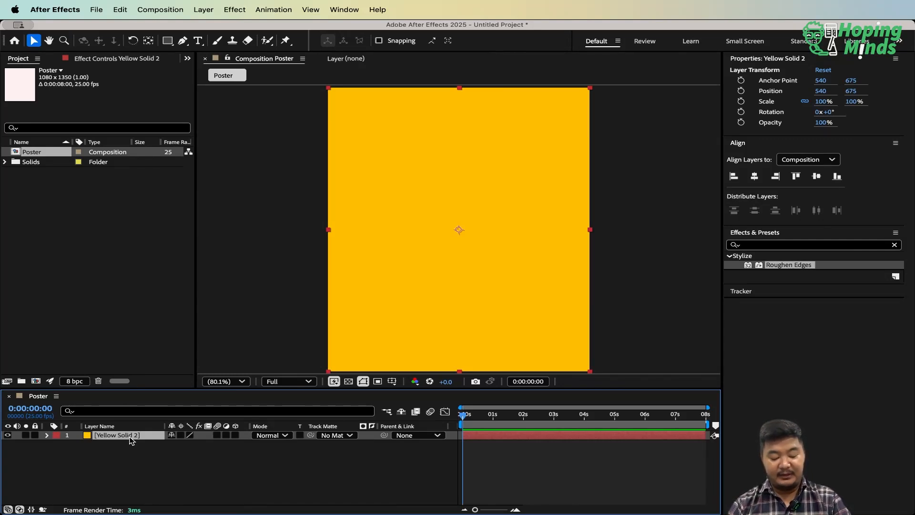
# Change the yellow solid's color to orange (FF5200) in its solid settings
pyautogui.press('super+shift+y')
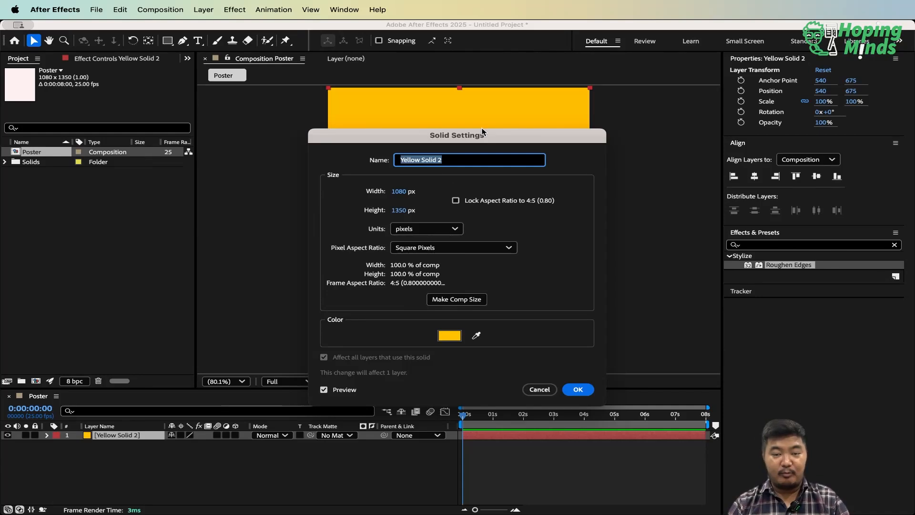
pyautogui.moveTo(481, 136); pyautogui.dragTo(578, 99)
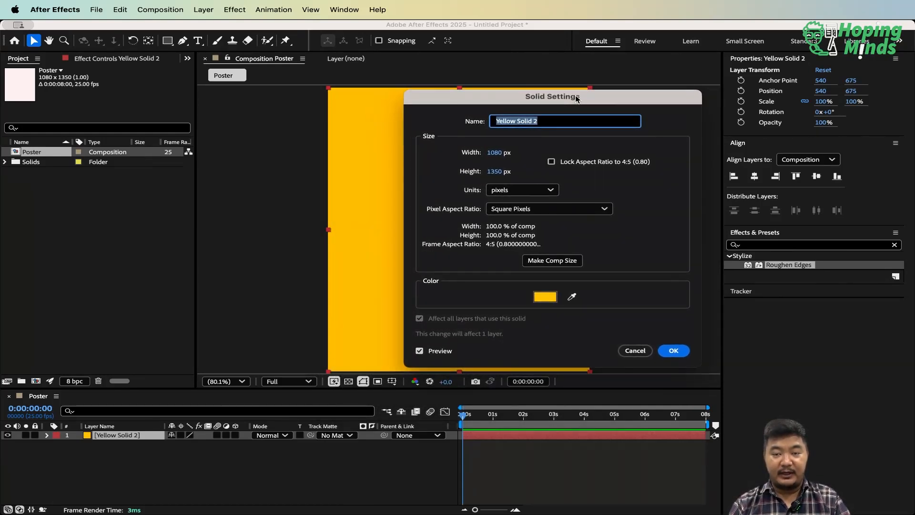
pyautogui.click(546, 298)
pyautogui.moveTo(530, 160); pyautogui.dragTo(636, 170)
pyautogui.moveTo(694, 297); pyautogui.dragTo(693, 309)
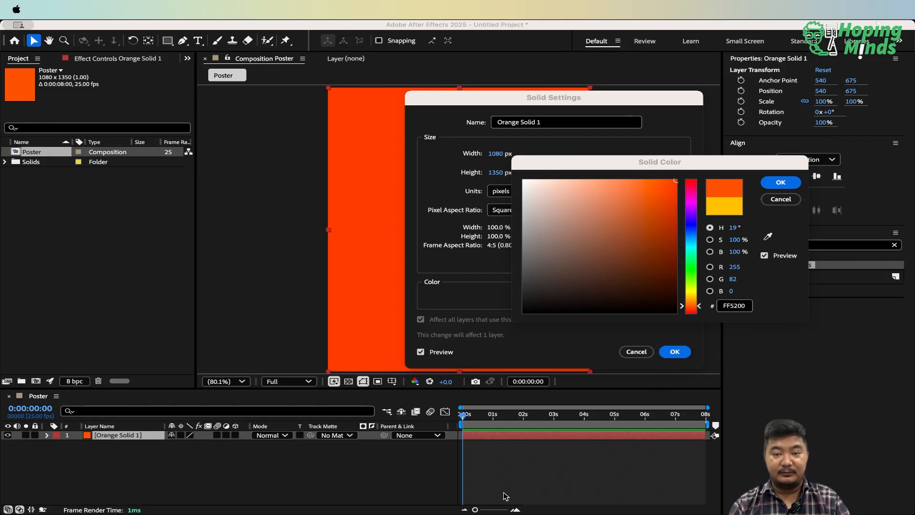
pyautogui.click(777, 184)
pyautogui.click(675, 351)
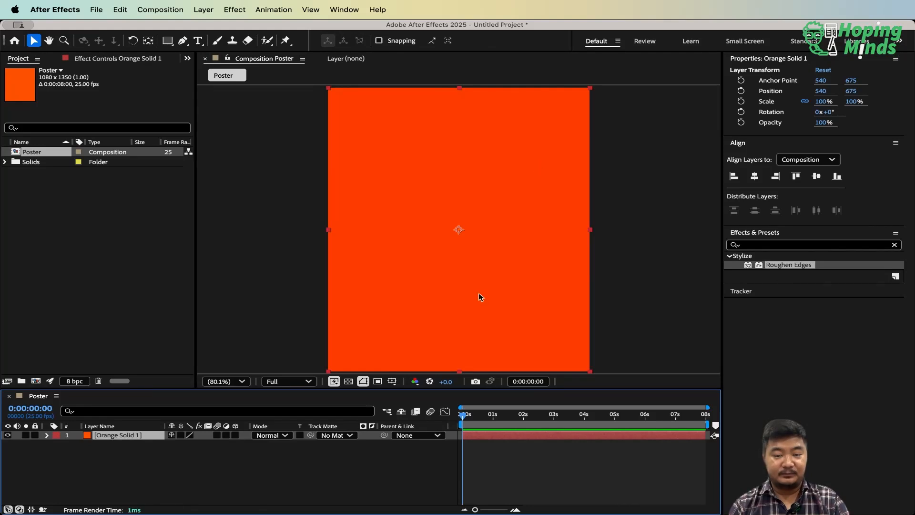
pyautogui.click(180, 466)
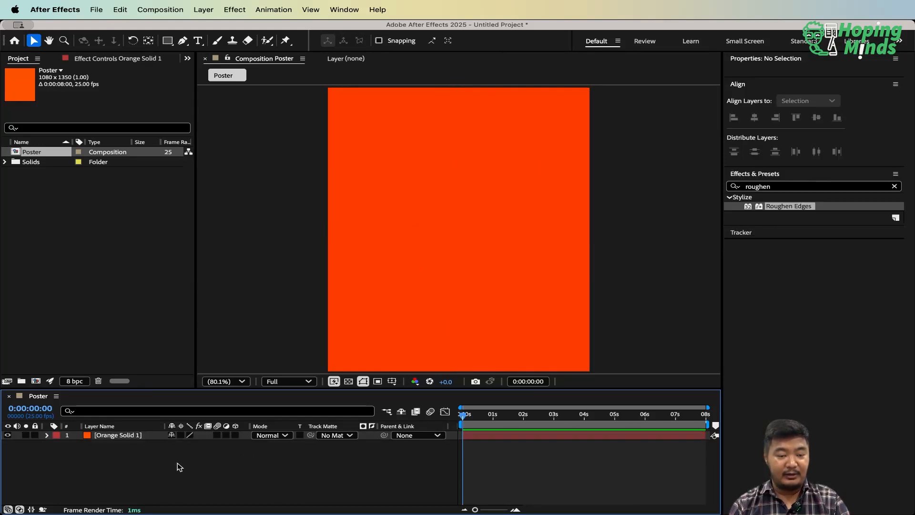
# Try moving the orange solid within the composition, and undo the move
pyautogui.click(117, 437)
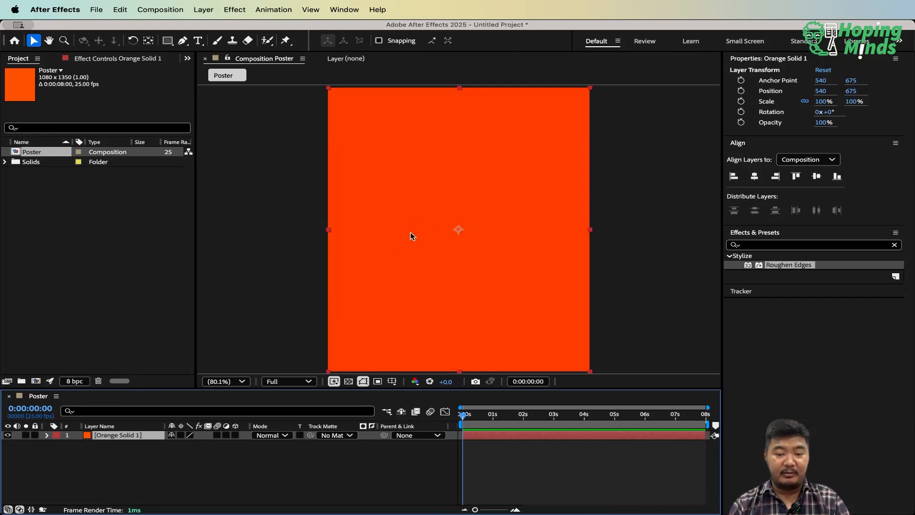
pyautogui.moveTo(412, 233); pyautogui.dragTo(341, 221)
pyautogui.press('super+z')
pyautogui.press('super+z')
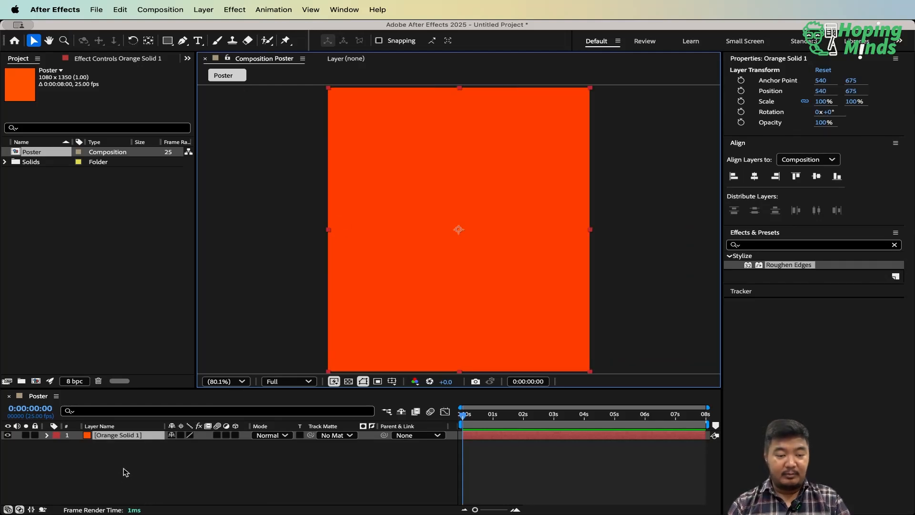
# Lock the orange solid layer and try to select and move it in the composition
pyautogui.click(35, 436)
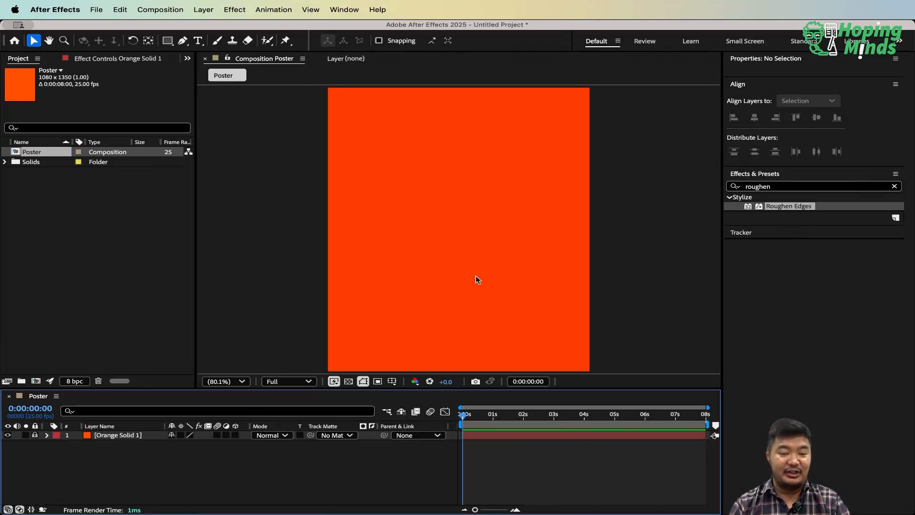
pyautogui.click(441, 269)
pyautogui.moveTo(407, 287); pyautogui.dragTo(465, 222)
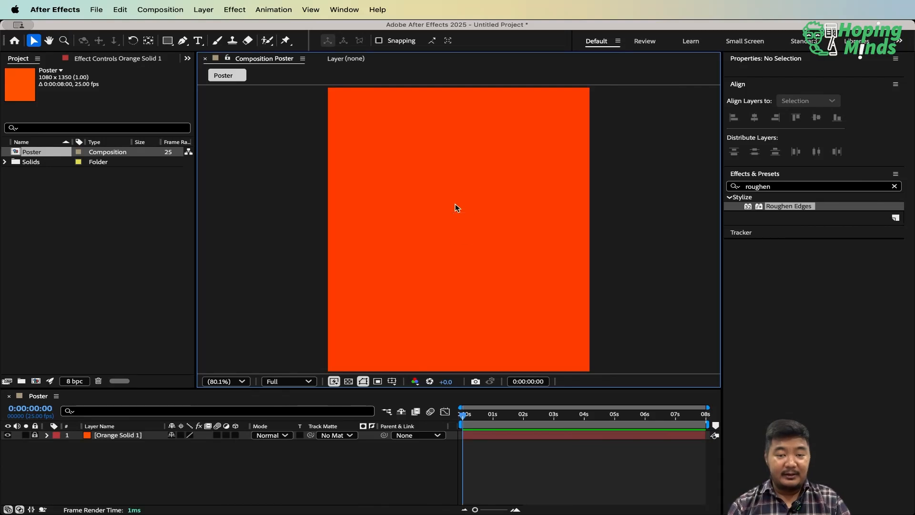
pyautogui.moveTo(473, 165); pyautogui.dragTo(430, 242)
pyautogui.moveTo(477, 206); pyautogui.dragTo(437, 247)
pyautogui.moveTo(444, 224); pyautogui.dragTo(411, 263)
pyautogui.moveTo(476, 212); pyautogui.dragTo(449, 272)
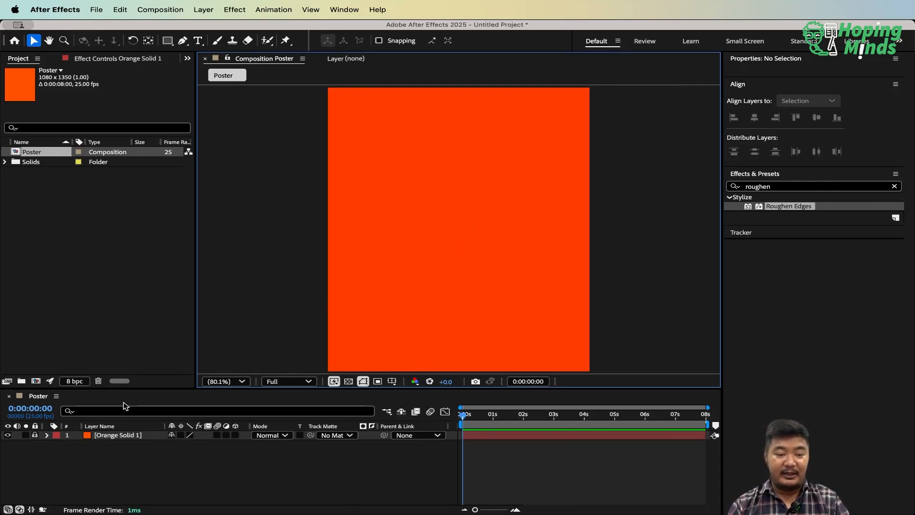
pyautogui.click(112, 436)
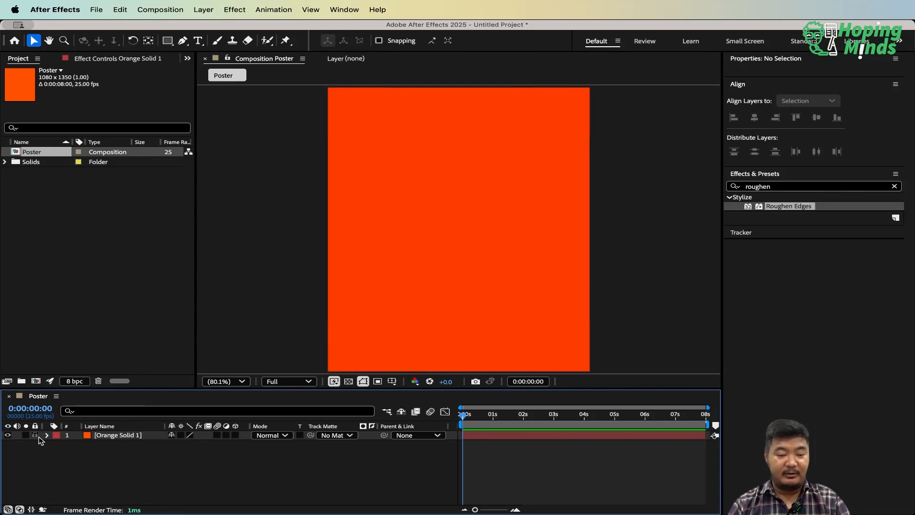
# Unlock the orange solid layer and pan around the composition with the Hand tool
pyautogui.click(35, 435)
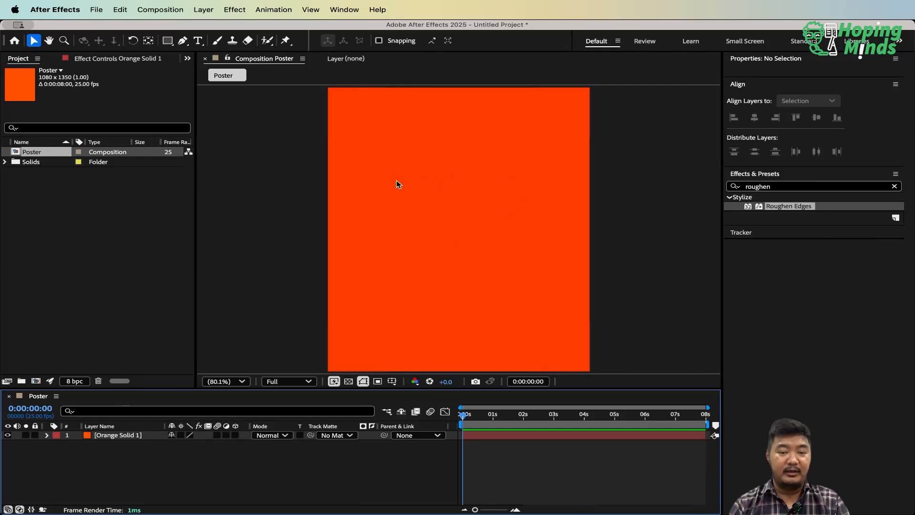
pyautogui.click(48, 41)
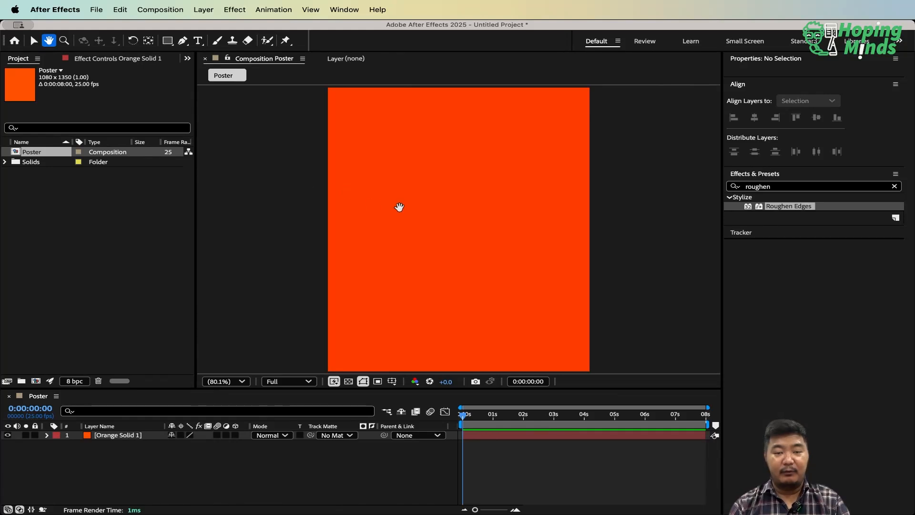
pyautogui.moveTo(400, 207); pyautogui.dragTo(524, 205)
pyautogui.scroll(5, 493, 193)
pyautogui.scroll(-4, 524, 205)
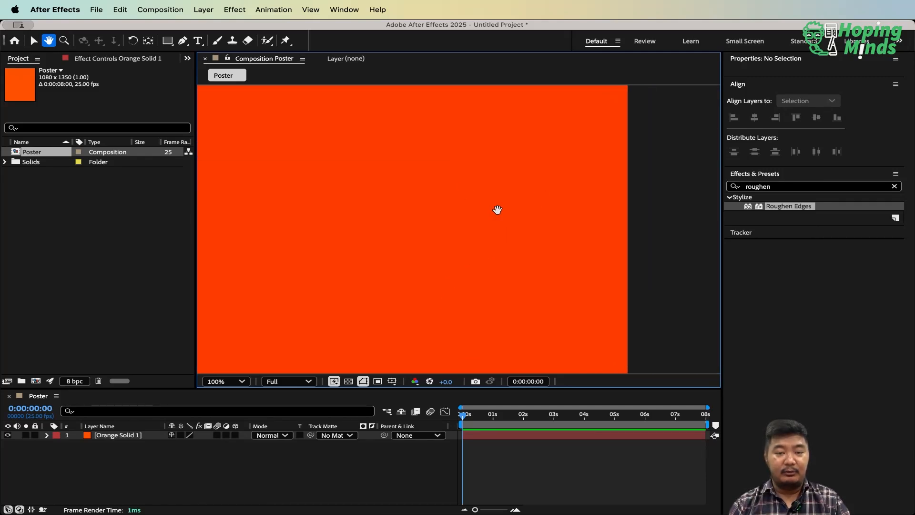
pyautogui.scroll(2, 436, 192)
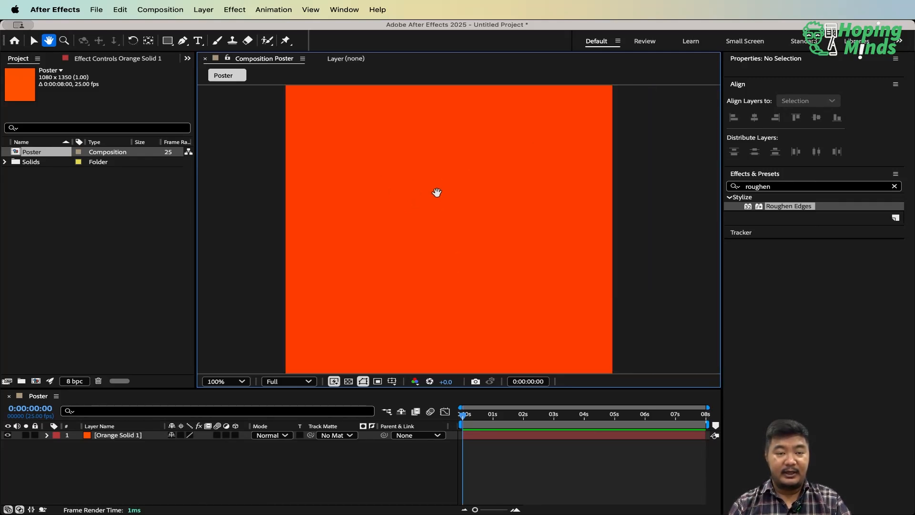
pyautogui.click(150, 42)
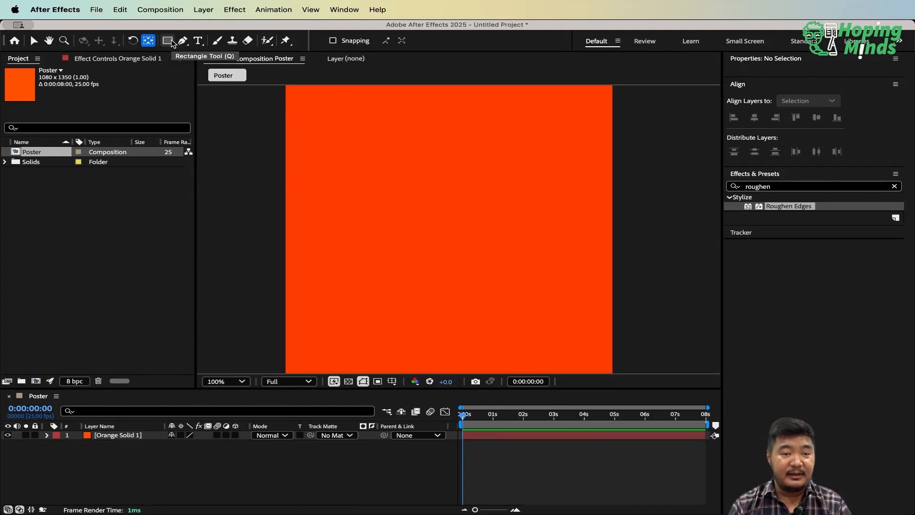
pyautogui.click(130, 464)
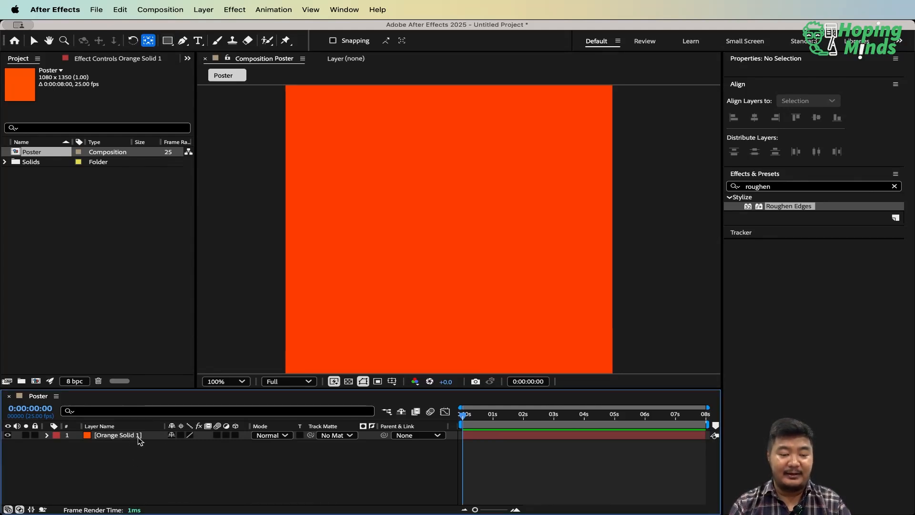
pyautogui.click(136, 437)
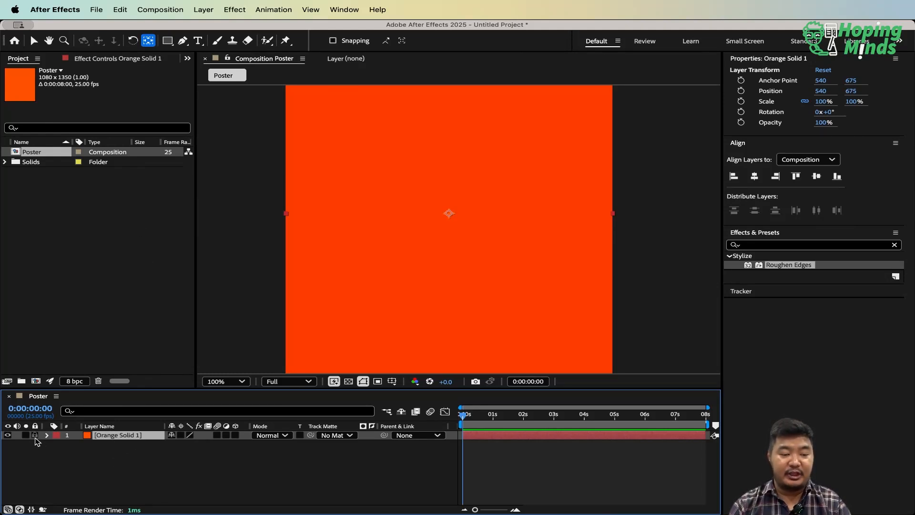
pyautogui.click(184, 469)
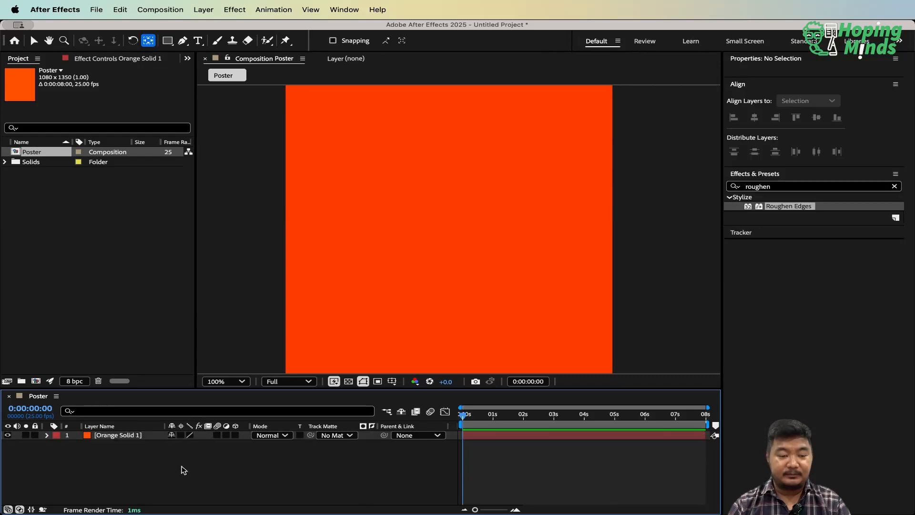
# Draw a rectangle about 684 × 972 px near the centre of the composition as a new shape layer
pyautogui.hotkey('shift', '/')
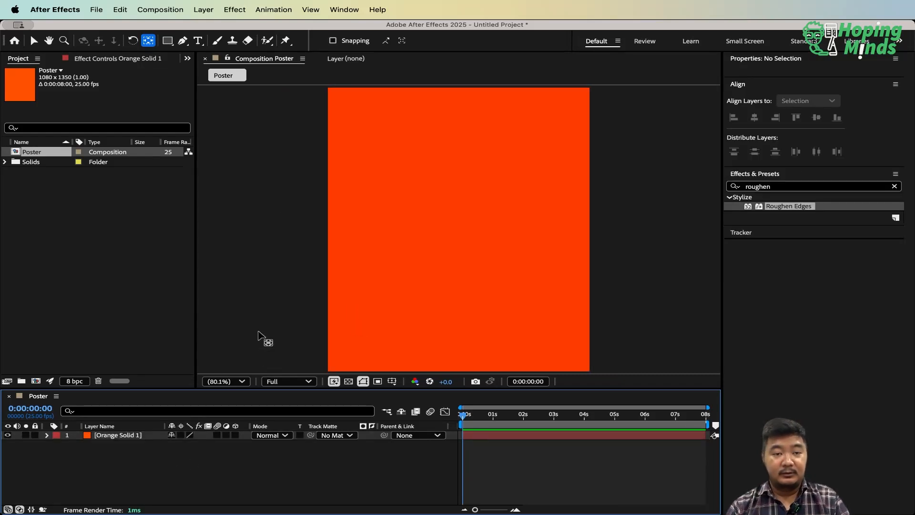
pyautogui.click(168, 42)
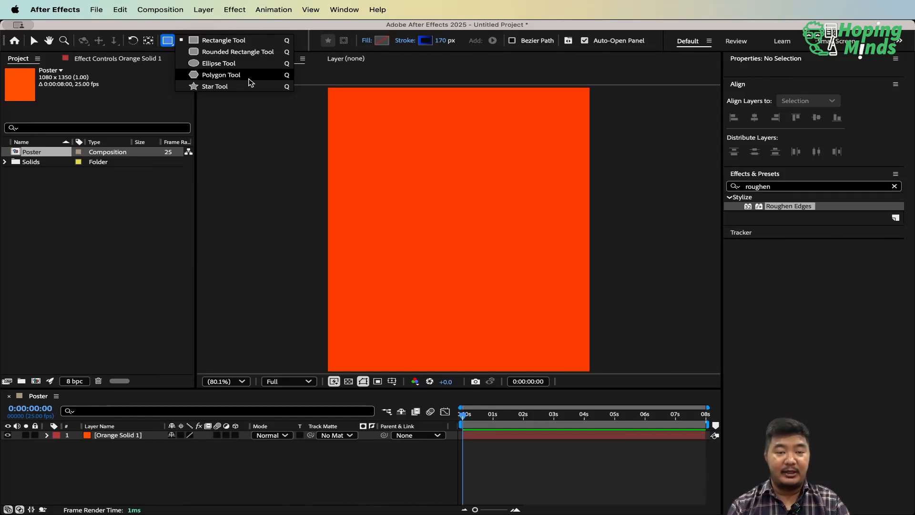
pyautogui.click(249, 44)
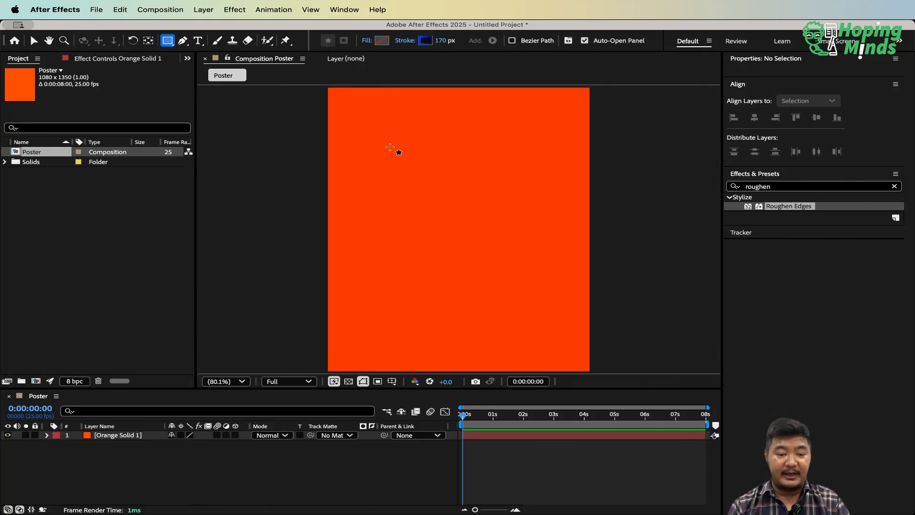
pyautogui.moveTo(382, 133)
pyautogui.mouseDown()
pyautogui.moveTo(415, 160)
pyautogui.moveTo(443, 213)
pyautogui.moveTo(553, 341)
pyautogui.moveTo(547, 335)
pyautogui.mouseUp()
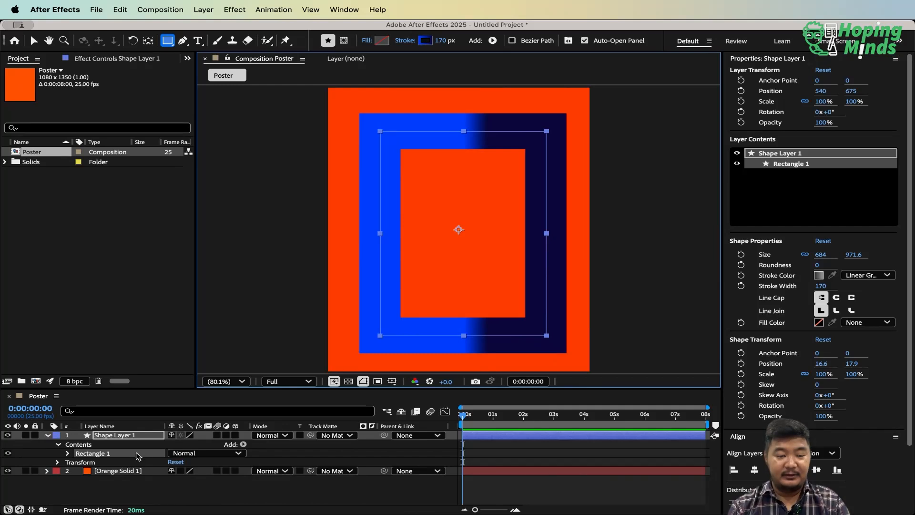
# Try moving the new rectangle within the composition with the Selection tool, and undo the changes
pyautogui.click(136, 437)
pyautogui.press('v')
pyautogui.click(490, 132)
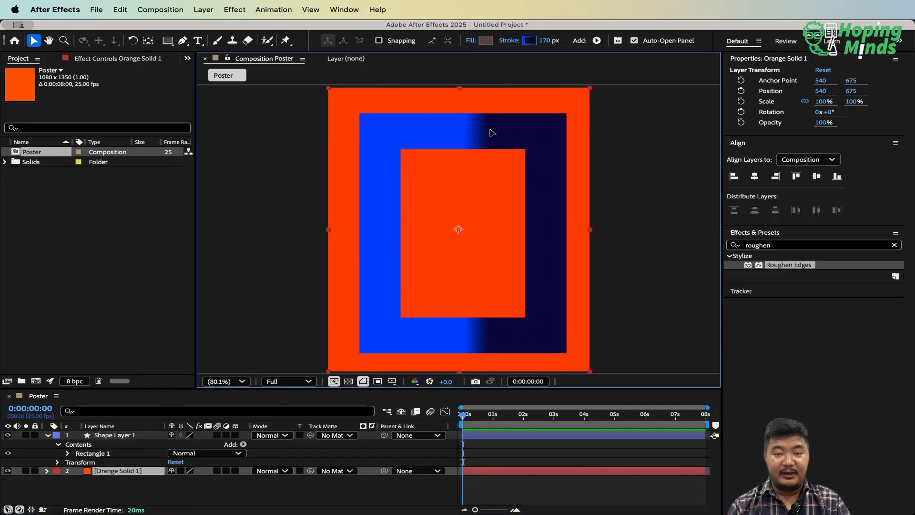
pyautogui.moveTo(490, 132); pyautogui.dragTo(487, 128)
pyautogui.press('super+z')
pyautogui.press('super+z')
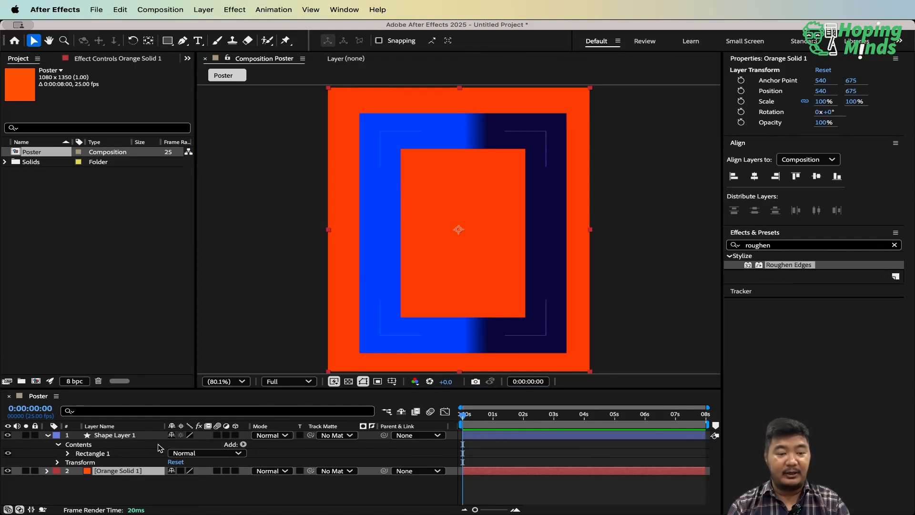
# Move the rectangle's shape layer to about position 535, 657.5 and set its fill to solid white (FFFFFF)
pyautogui.click(544, 231)
pyautogui.moveTo(540, 227); pyautogui.dragTo(539, 223)
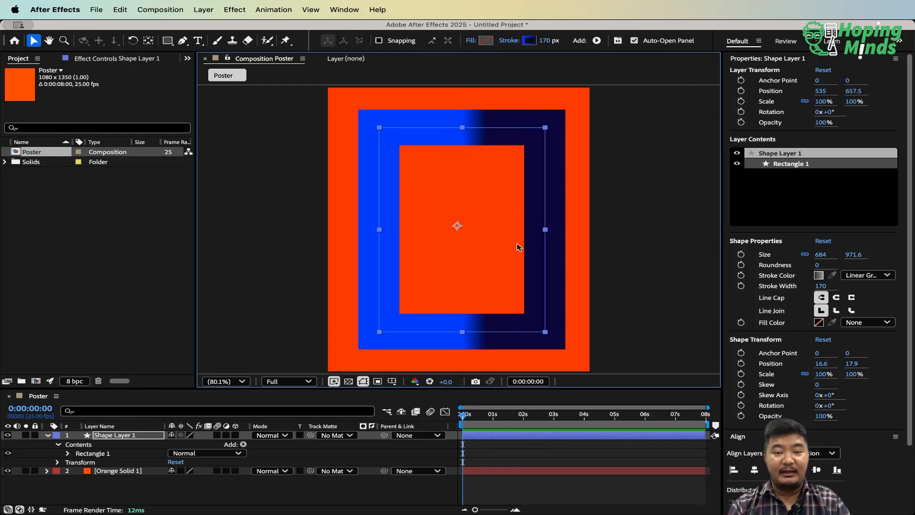
pyautogui.click(486, 40)
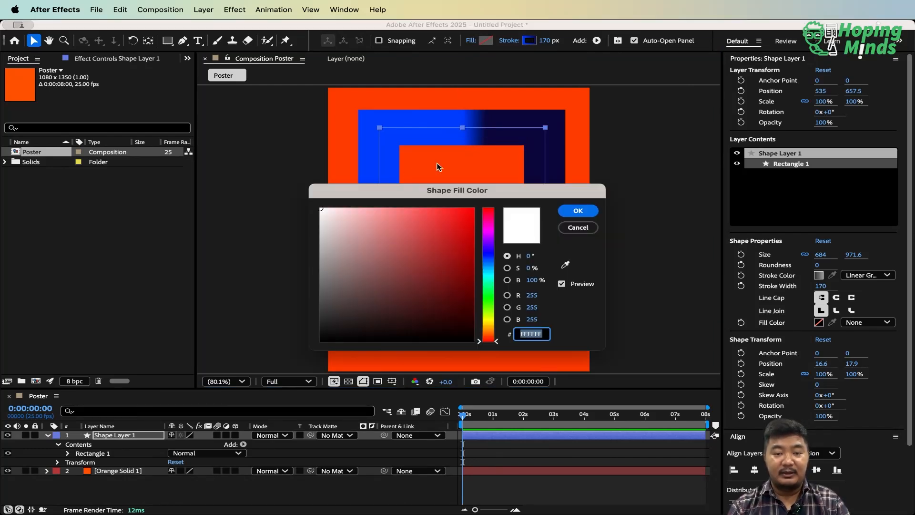
pyautogui.moveTo(437, 258); pyautogui.dragTo(274, 191)
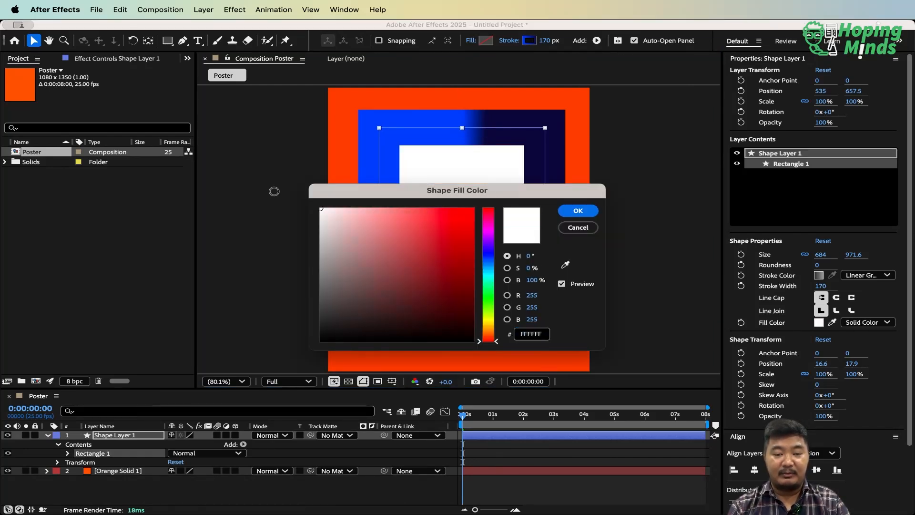
pyautogui.click(577, 211)
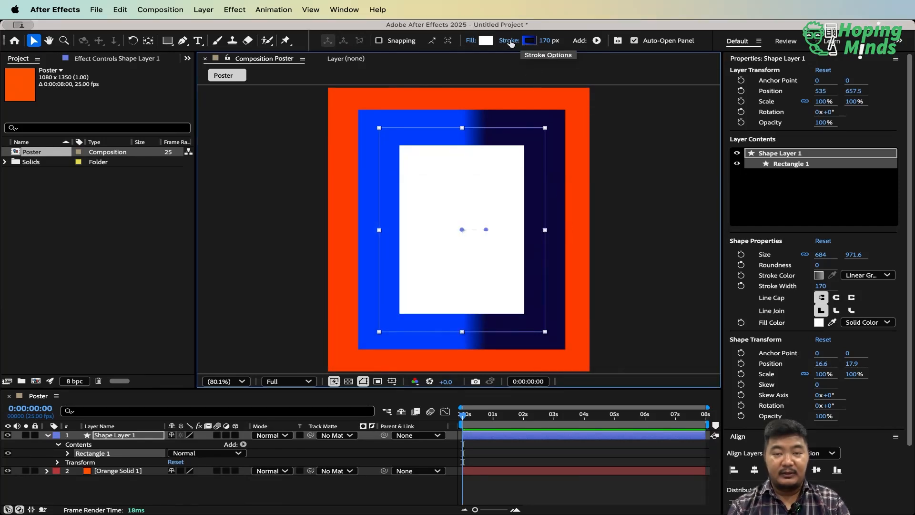
# Set the rectangle's stroke width to 10 px and deselect the shape layer
pyautogui.click(549, 40)
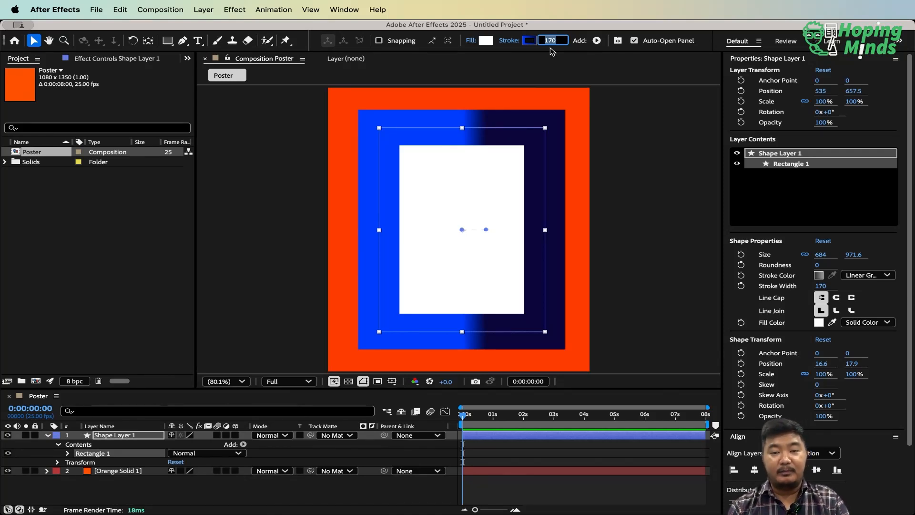
pyautogui.write('10')
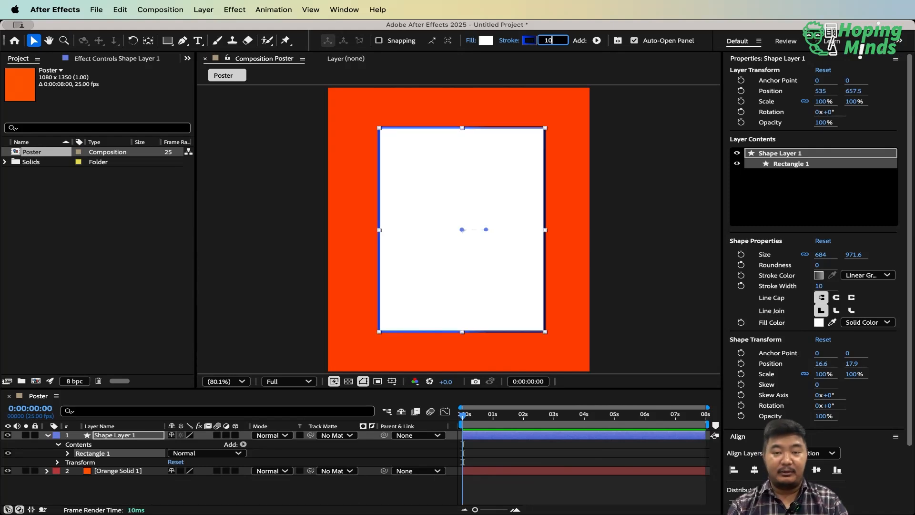
pyautogui.press('Return')
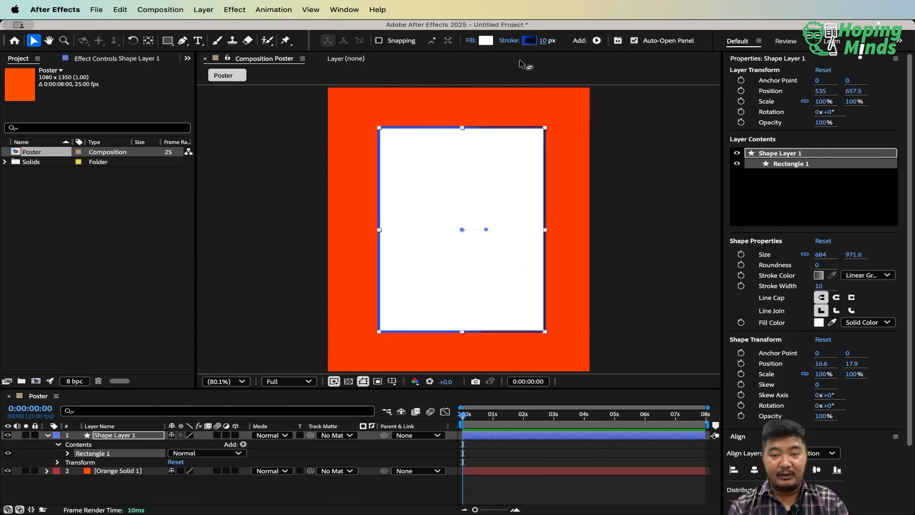
pyautogui.click(651, 212)
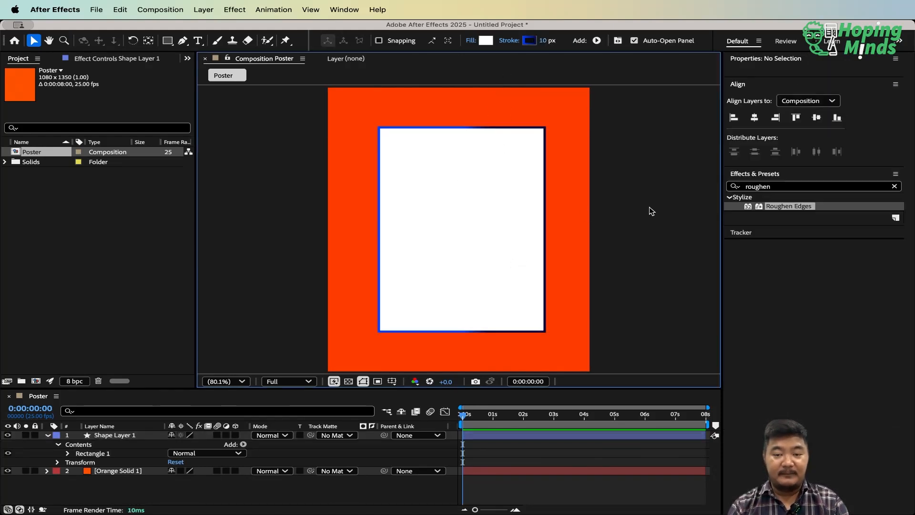
# Try the None, Solid Color and Linear Gradient fill types on the rectangle, and apply a Radial Gradient fill
pyautogui.click(454, 188)
pyautogui.click(115, 438)
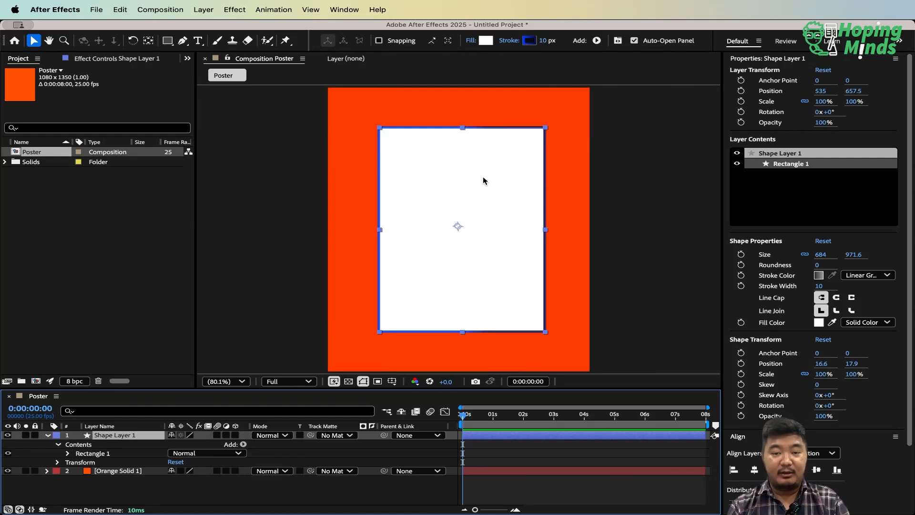
pyautogui.press('/')
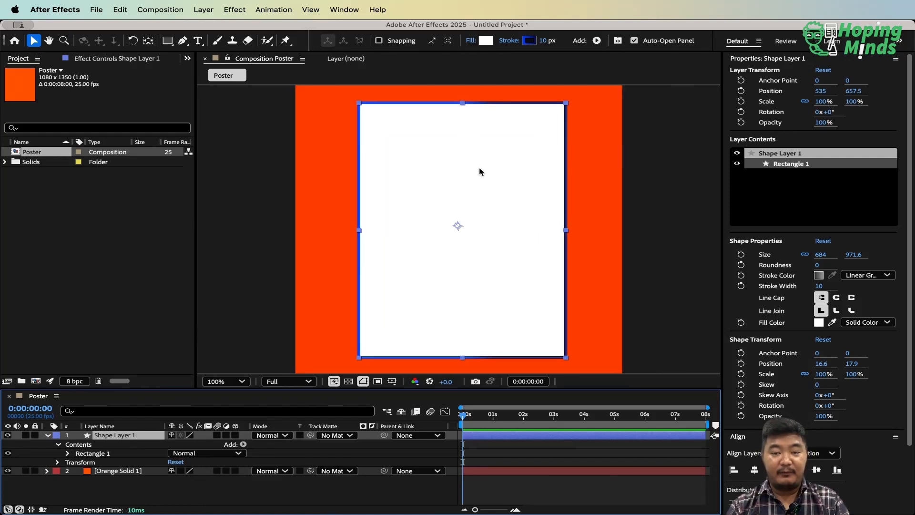
pyautogui.click(470, 43)
pyautogui.moveTo(444, 213); pyautogui.dragTo(547, 269)
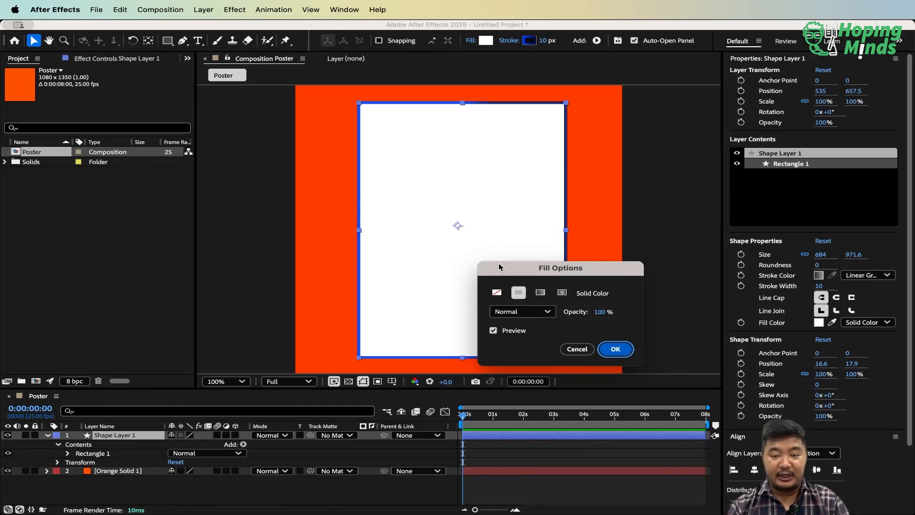
pyautogui.click(497, 293)
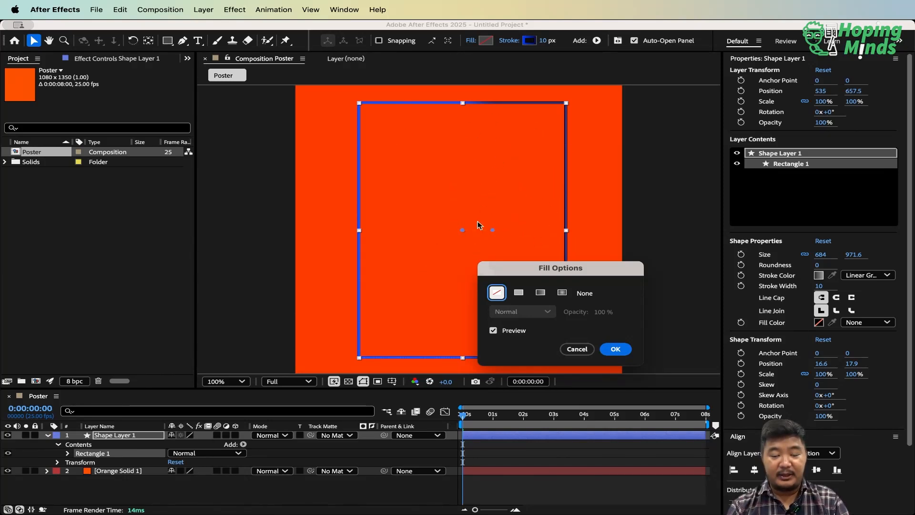
pyautogui.click(518, 294)
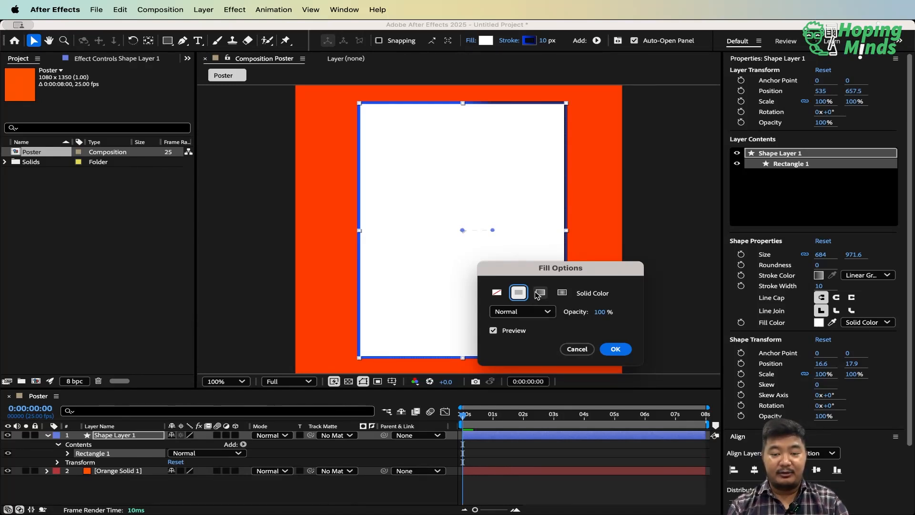
pyautogui.click(537, 295)
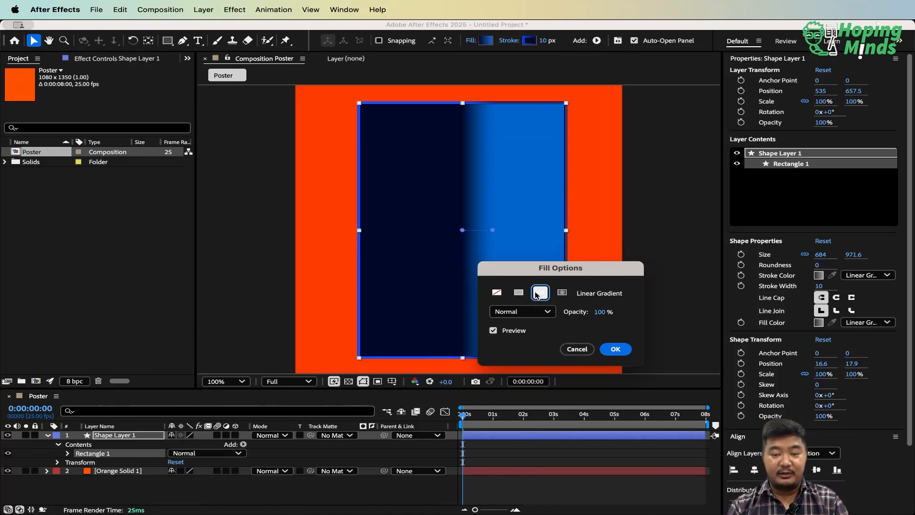
pyautogui.click(561, 293)
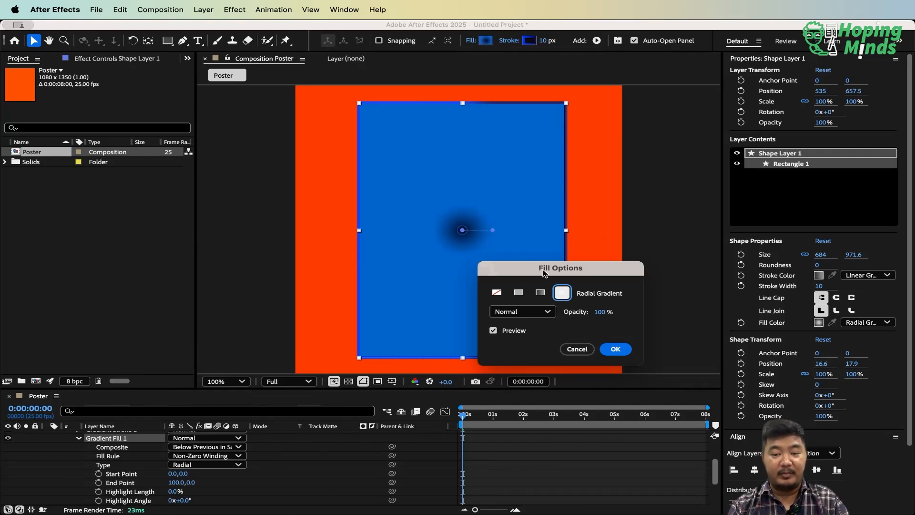
pyautogui.moveTo(543, 274); pyautogui.dragTo(543, 218)
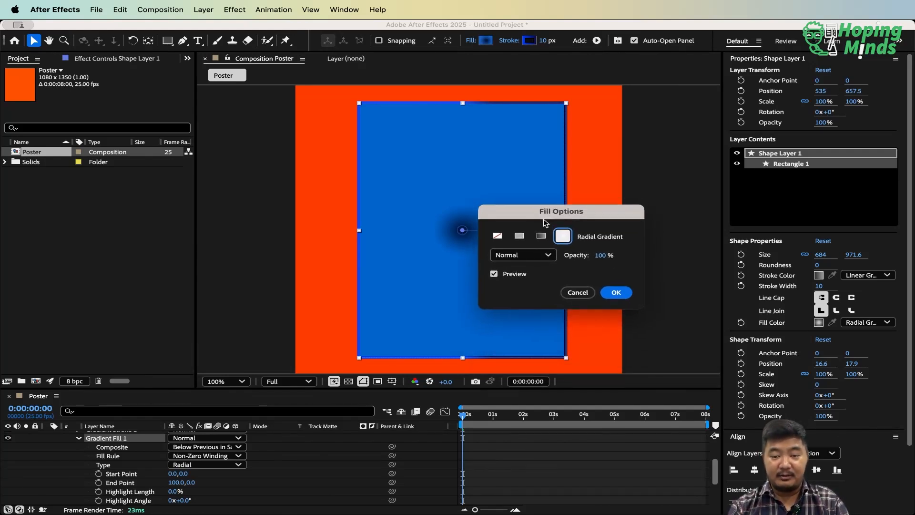
pyautogui.click(621, 293)
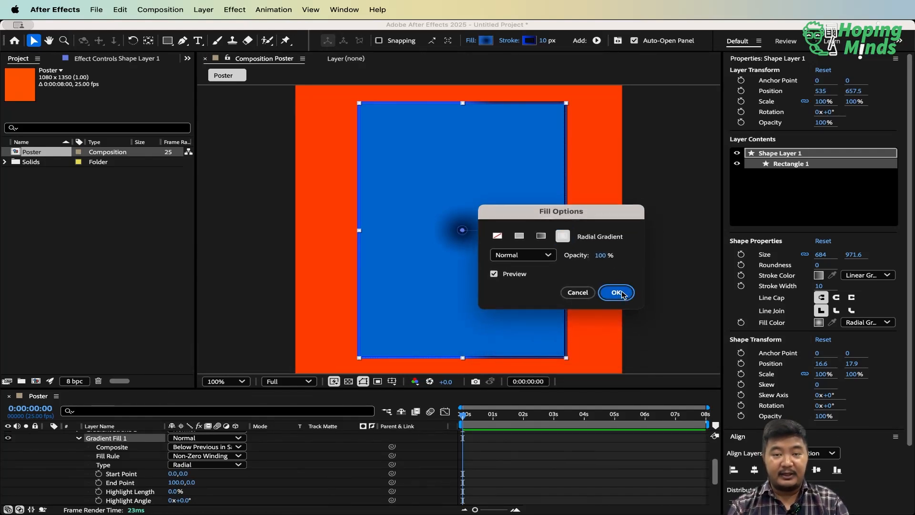
# Try the Radial Gradient and Solid Color stroke types on the rectangle, and set its stroke to None
pyautogui.click(510, 40)
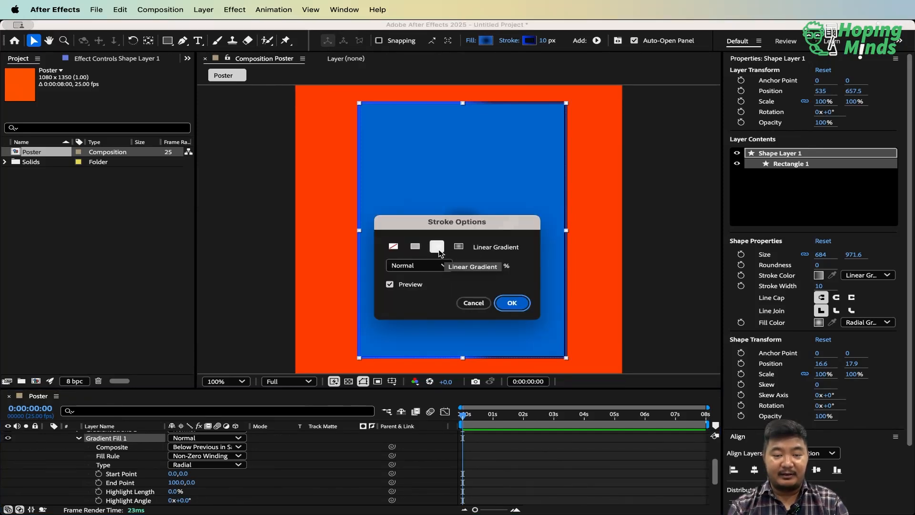
pyautogui.click(459, 247)
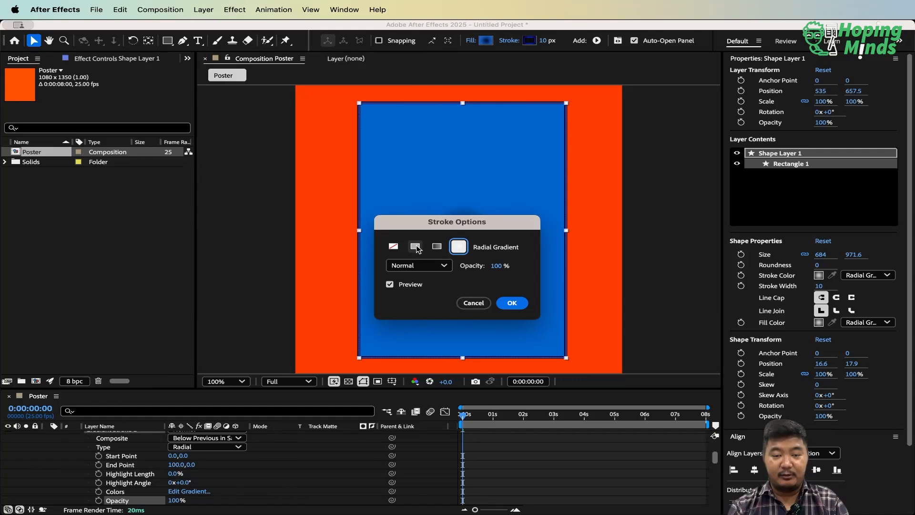
pyautogui.click(415, 246)
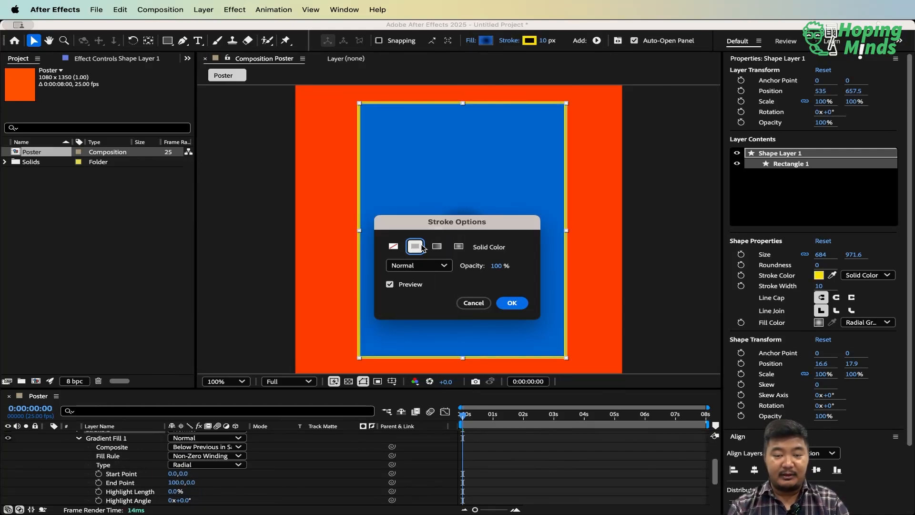
pyautogui.click(394, 246)
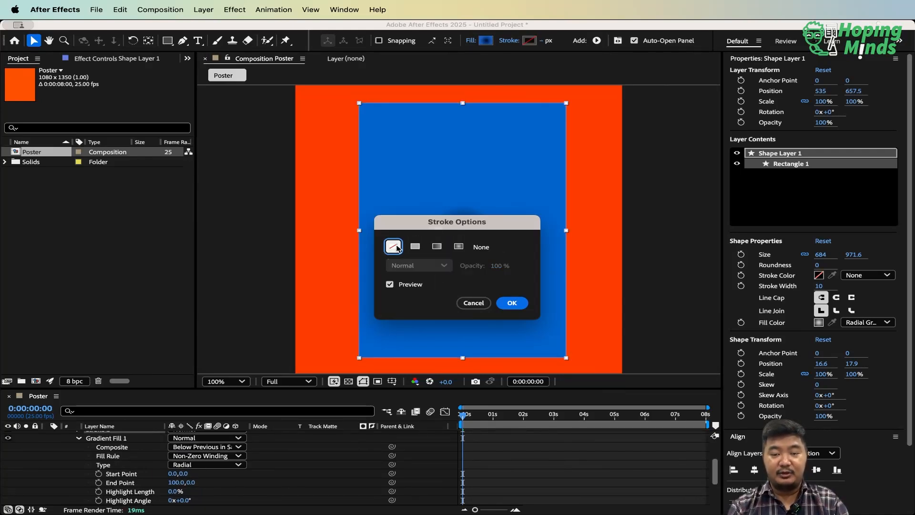
pyautogui.click(507, 304)
# Collapse the rectangle's shape layer and delete it from the Poster composition
pyautogui.scroll(3, 309, 452)
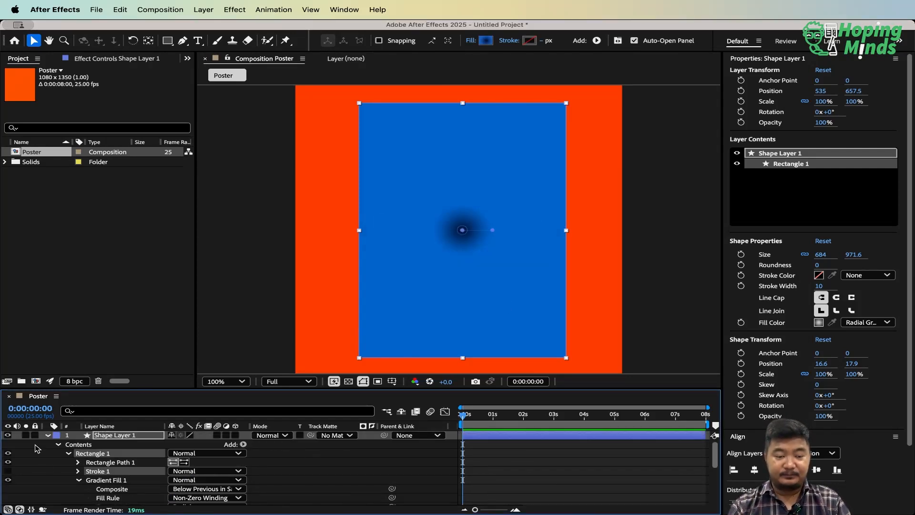
pyautogui.click(48, 435)
pyautogui.click(129, 436)
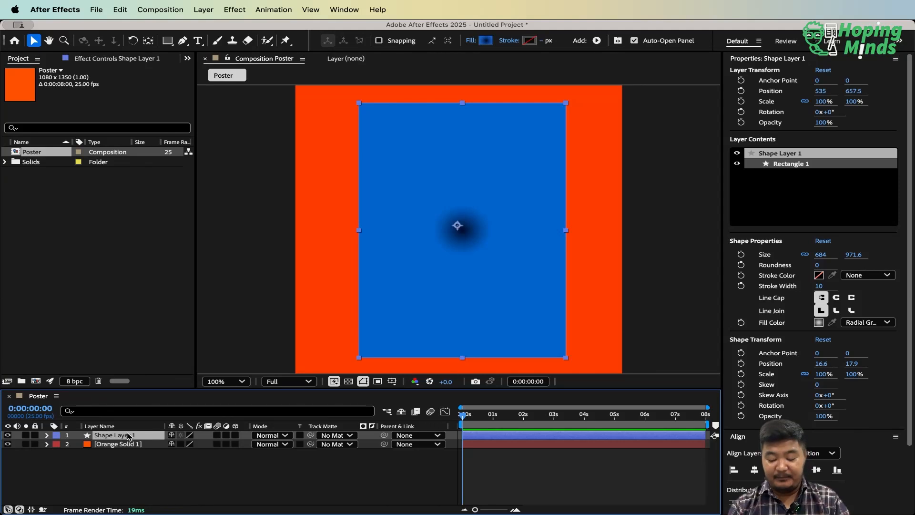
pyautogui.press('Delete')
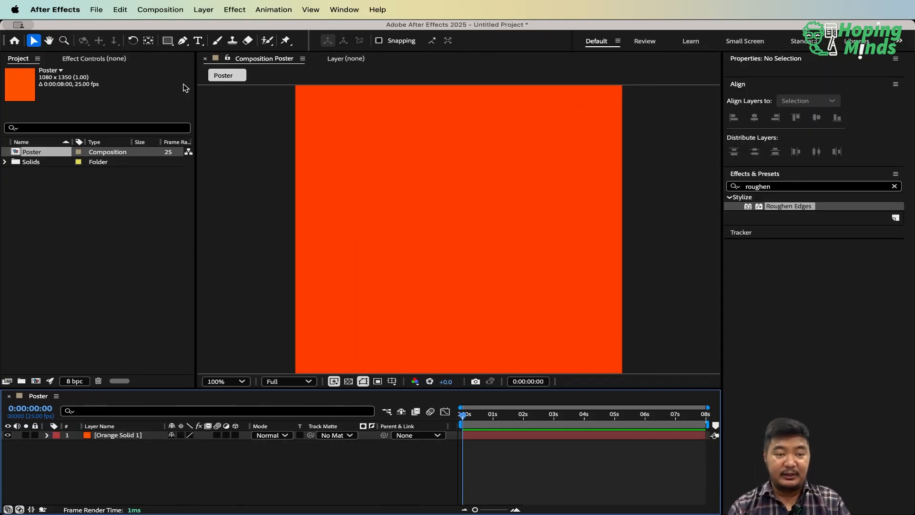
# Draw a rounded rectangle about 837 × 860 px in the middle of the composition, adjusting its corner roundness to about 147
pyautogui.moveTo(167, 41); pyautogui.dragTo(190, 45)
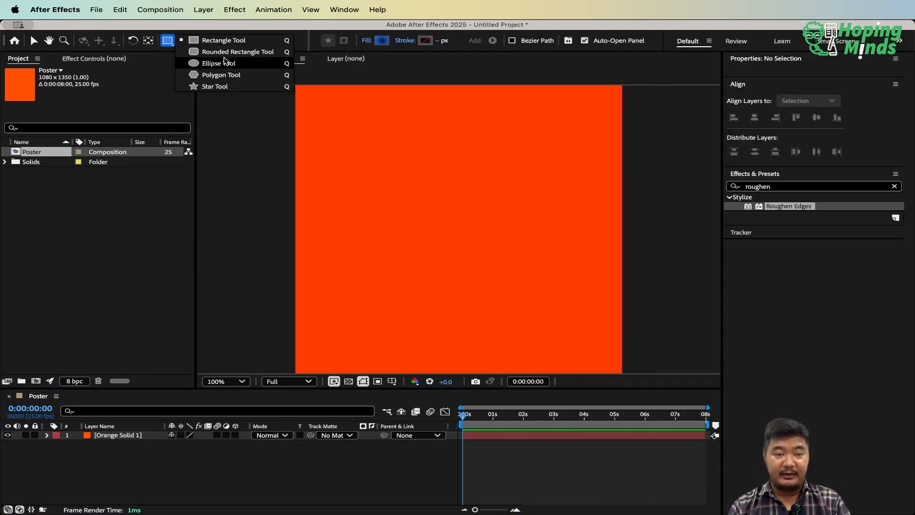
pyautogui.click(226, 56)
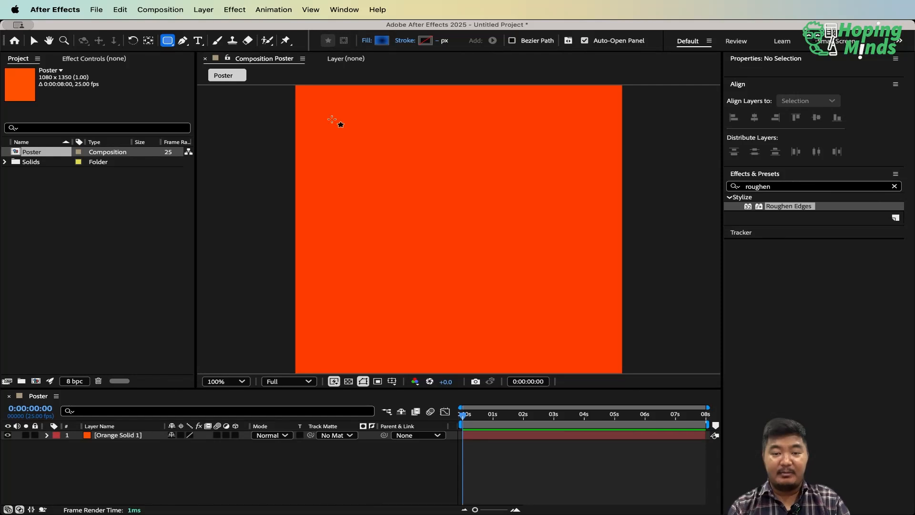
pyautogui.moveTo(332, 119)
pyautogui.mouseDown()
pyautogui.moveTo(587, 352)
pyautogui.moveTo(623, 351)
pyautogui.moveTo(564, 348)
pyautogui.moveTo(584, 344)
pyautogui.mouseUp()
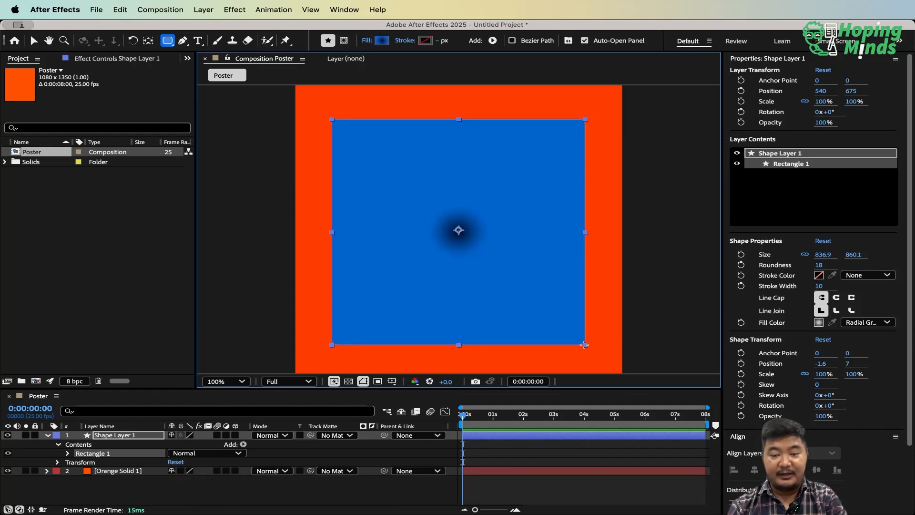
pyautogui.press('Up')
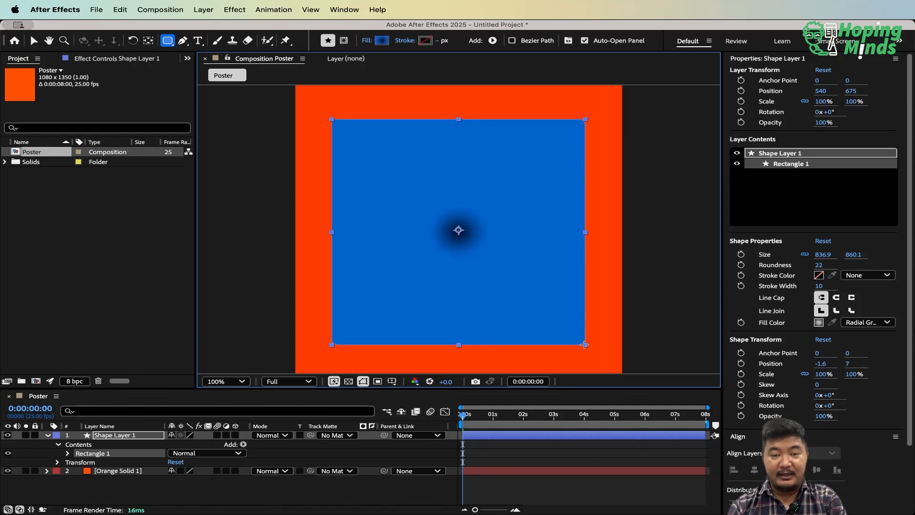
pyautogui.press('Up')
pyautogui.press('Up')
pyautogui.press('Up')
pyautogui.press('Up')
pyautogui.press('Up')
pyautogui.press('Up')
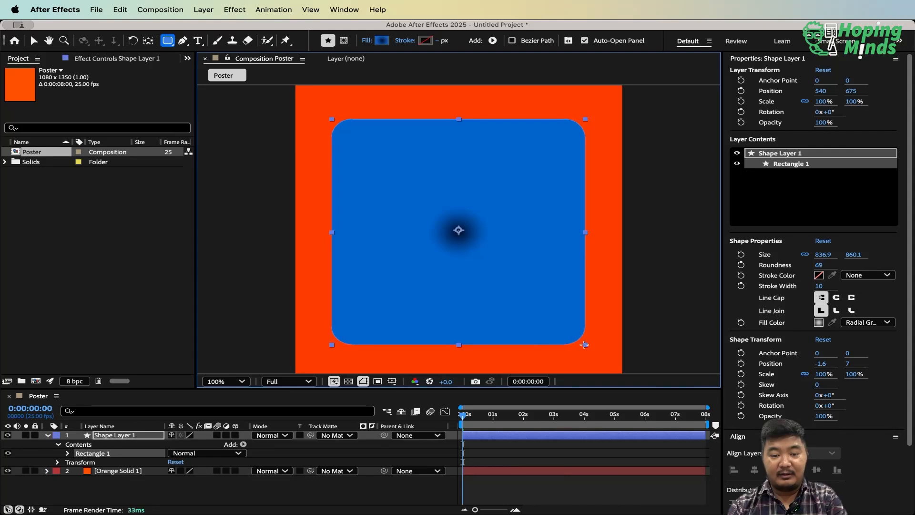
pyautogui.press('Up')
pyautogui.press('Up')
pyautogui.press('Up')
pyautogui.press('Up')
pyautogui.press('Up')
pyautogui.press('Up')
pyautogui.press('Up')
pyautogui.press('Up')
pyautogui.press('Up')
pyautogui.press('Up')
pyautogui.press('Up')
pyautogui.press('Up')
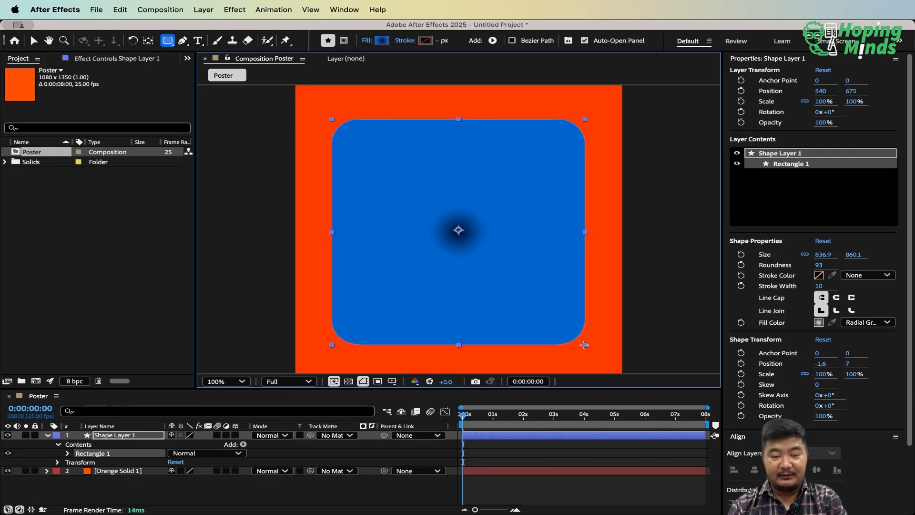
pyautogui.press('Up')
pyautogui.press('Up')
pyautogui.press('Up')
pyautogui.press('Up')
pyautogui.press('Up')
pyautogui.press('Up')
pyautogui.press('Up')
pyautogui.press('Up')
pyautogui.press('Up')
pyautogui.press('Up')
pyautogui.press('Up')
pyautogui.press('Up')
pyautogui.press('Up')
pyautogui.press('Up')
pyautogui.press('Up')
pyautogui.press('Up')
pyautogui.press('Up')
pyautogui.press('Up')
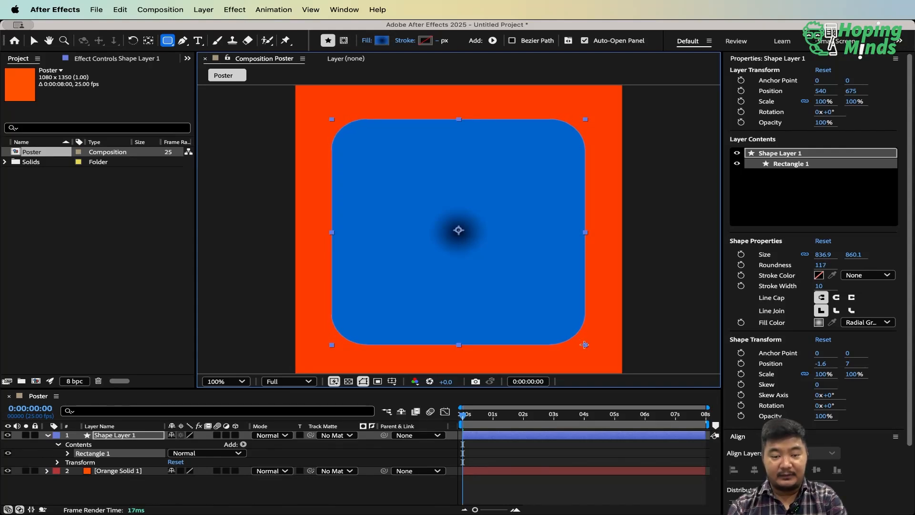
pyautogui.press('Up')
pyautogui.press('Up')
pyautogui.press('Up')
pyautogui.press('Up')
pyautogui.press('Up')
pyautogui.press('Up')
pyautogui.press('Up')
pyautogui.press('Up')
pyautogui.press('Up')
pyautogui.press('Up')
pyautogui.press('Up')
pyautogui.press('Up')
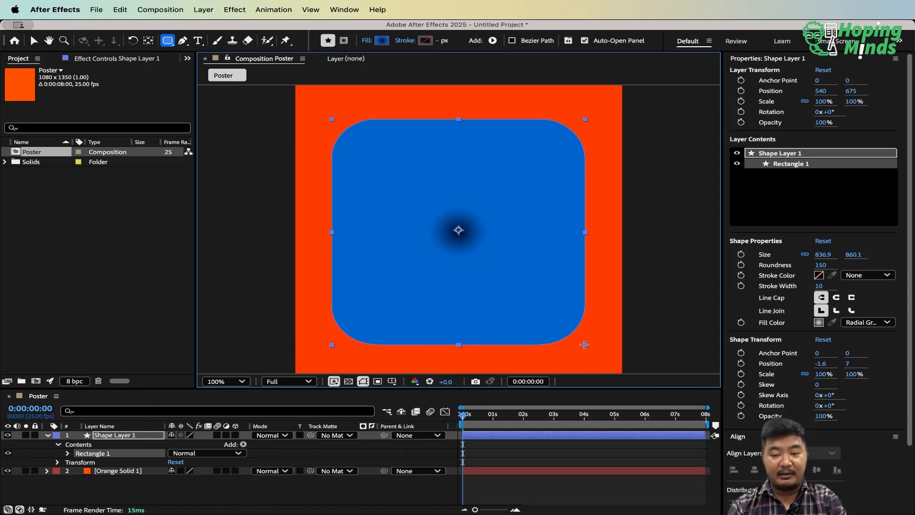
pyautogui.press('Down')
pyautogui.press('Down')
pyautogui.press('Down')
pyautogui.press('Down')
pyautogui.press('Down')
pyautogui.press('Down')
pyautogui.press('Down')
pyautogui.press('Down')
pyautogui.press('Down')
pyautogui.press('Down')
pyautogui.press('Down')
pyautogui.press('Down')
pyautogui.press('Down')
pyautogui.press('Down')
pyautogui.press('Down')
pyautogui.press('Down')
pyautogui.press('Down')
pyautogui.press('Down')
pyautogui.press('Down')
pyautogui.press('Down')
pyautogui.press('Down')
pyautogui.press('Down')
pyautogui.press('Down')
pyautogui.press('Down')
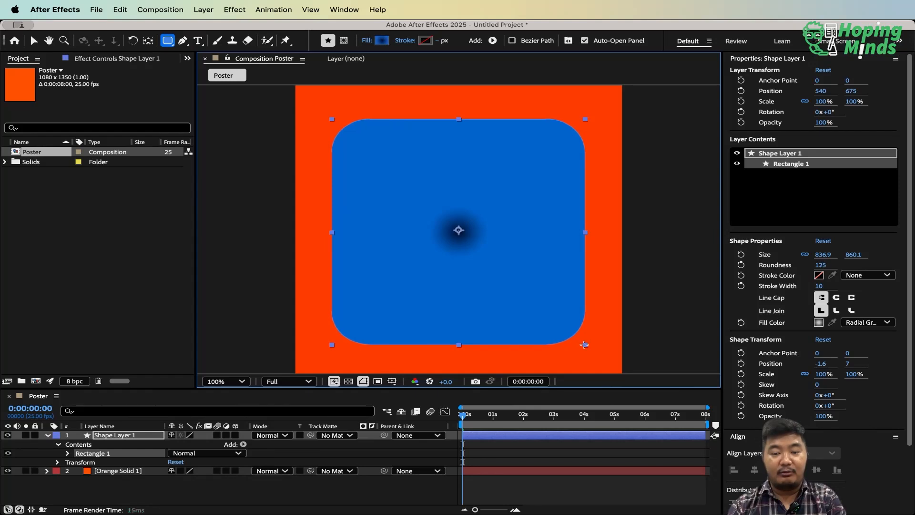
pyautogui.press('Down')
pyautogui.press('Down')
pyautogui.press('Down')
pyautogui.press('Down')
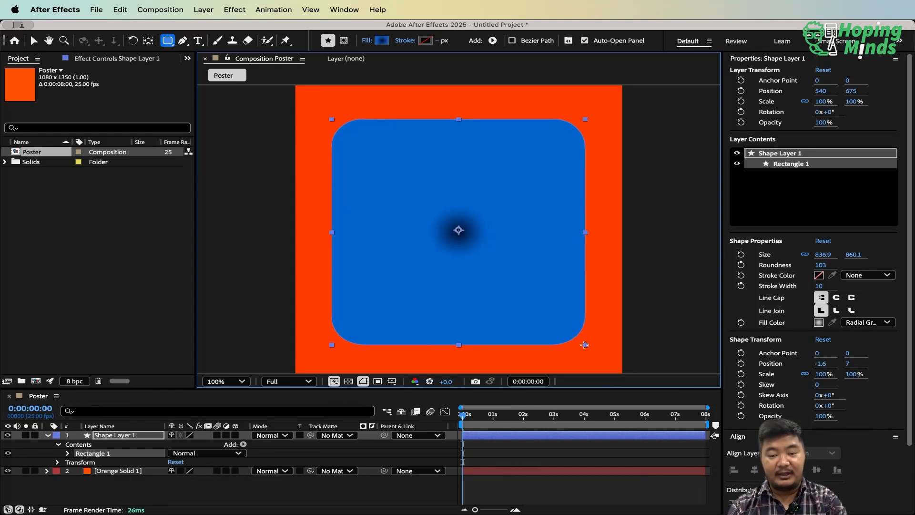
pyautogui.press('Up')
pyautogui.press('Up')
pyautogui.press('Up')
pyautogui.press('Up')
pyautogui.press('Up')
pyautogui.press('Up')
pyautogui.press('Up')
pyautogui.press('Up')
pyautogui.press('Up')
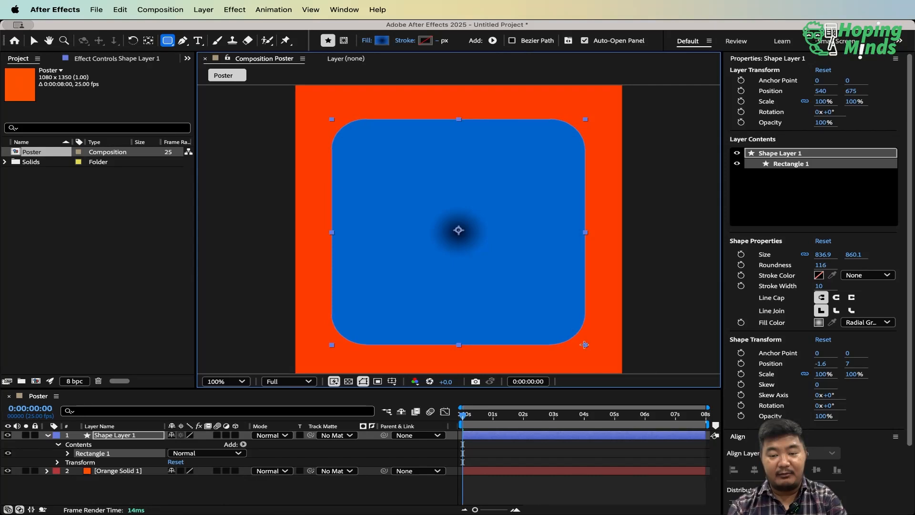
pyautogui.press('Up')
pyautogui.press('Up')
pyautogui.press('Up')
pyautogui.press('Up')
pyautogui.press('Up')
pyautogui.press('Up')
pyautogui.press('Up')
pyautogui.press('Up')
pyautogui.press('Up')
pyautogui.press('Up')
pyautogui.press('Up')
pyautogui.press('Up')
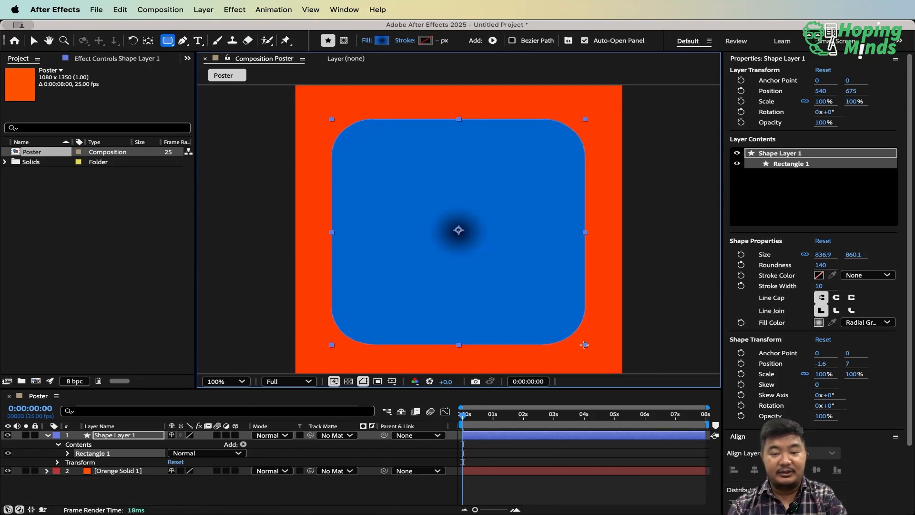
pyautogui.press('Up')
pyautogui.press('Up')
pyautogui.press('Up')
pyautogui.press('Up')
pyautogui.press('Up')
pyautogui.press('Up')
pyautogui.press('Up')
pyautogui.press('v')
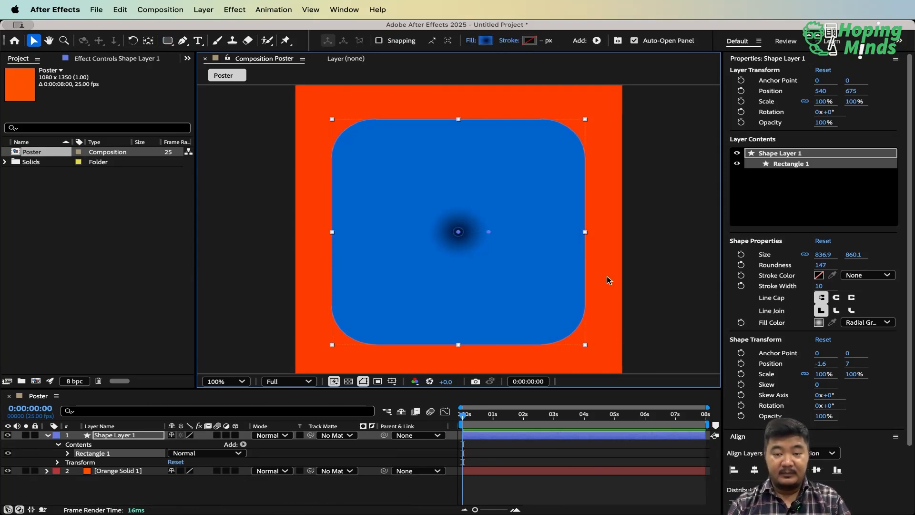
# Collapse the rounded rectangle's shape layer and delete it from the composition
pyautogui.click(620, 238)
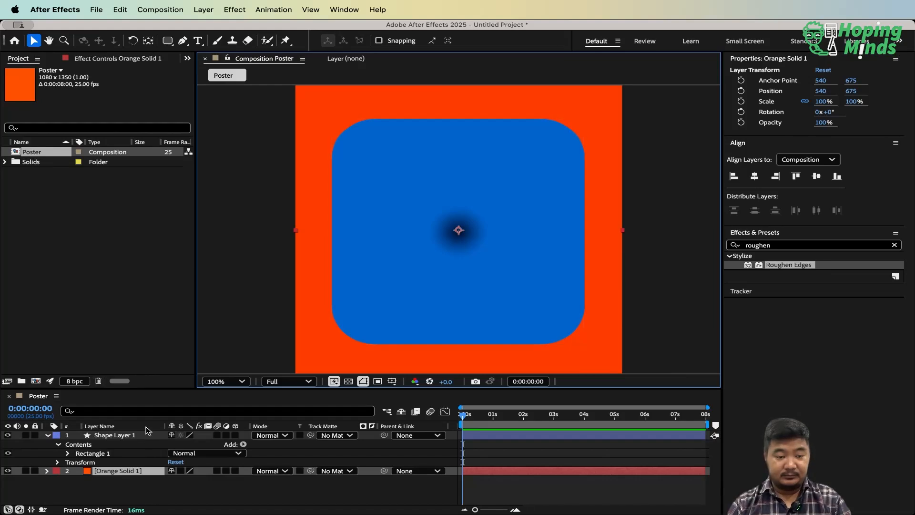
pyautogui.click(131, 436)
pyautogui.click(47, 437)
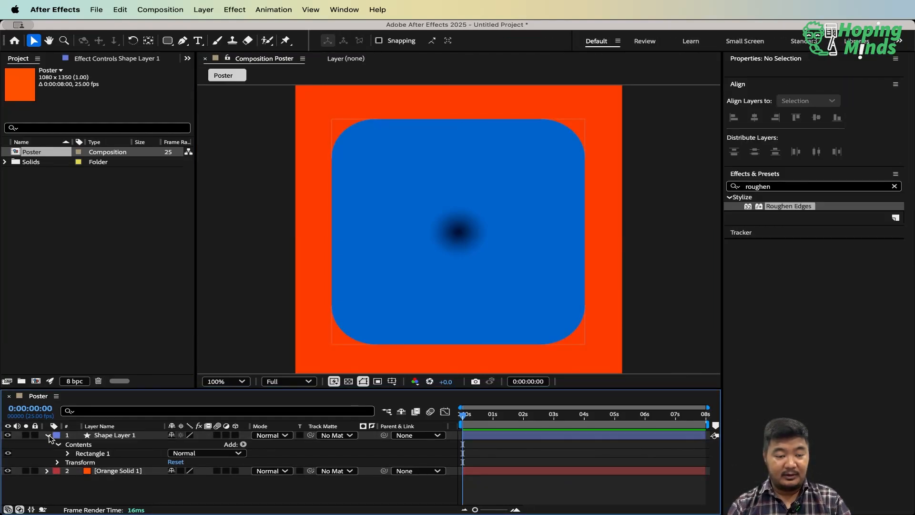
pyautogui.click(48, 436)
pyautogui.click(131, 434)
pyautogui.press('Delete')
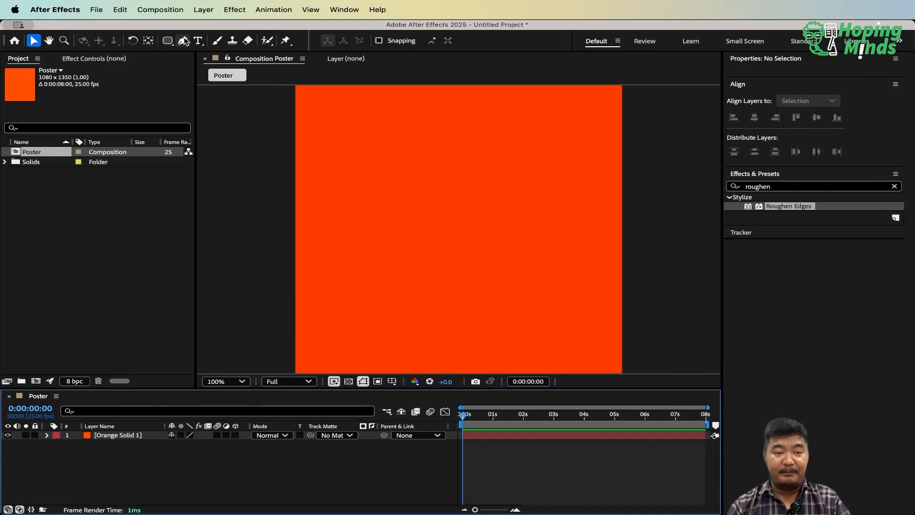
# Switch the shape tool back to the Rectangle Tool and fit the whole composition in the viewer
pyautogui.click(168, 42)
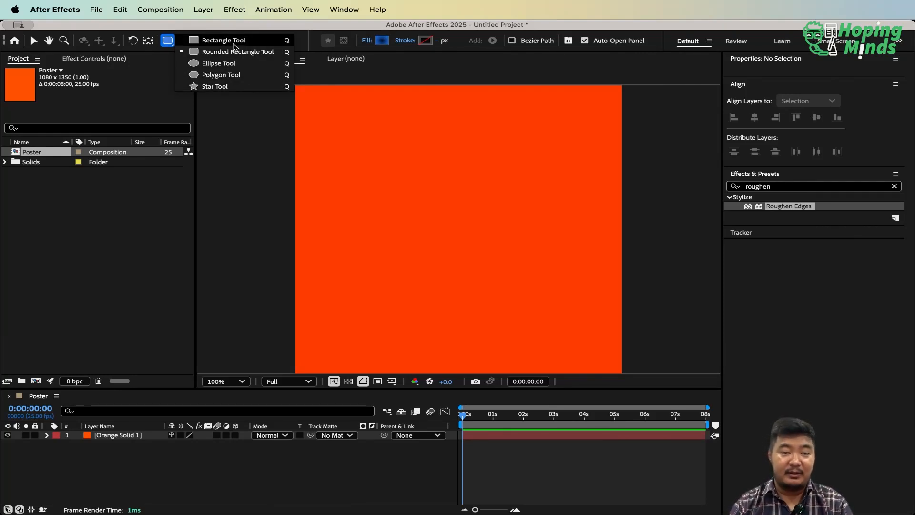
pyautogui.click(234, 46)
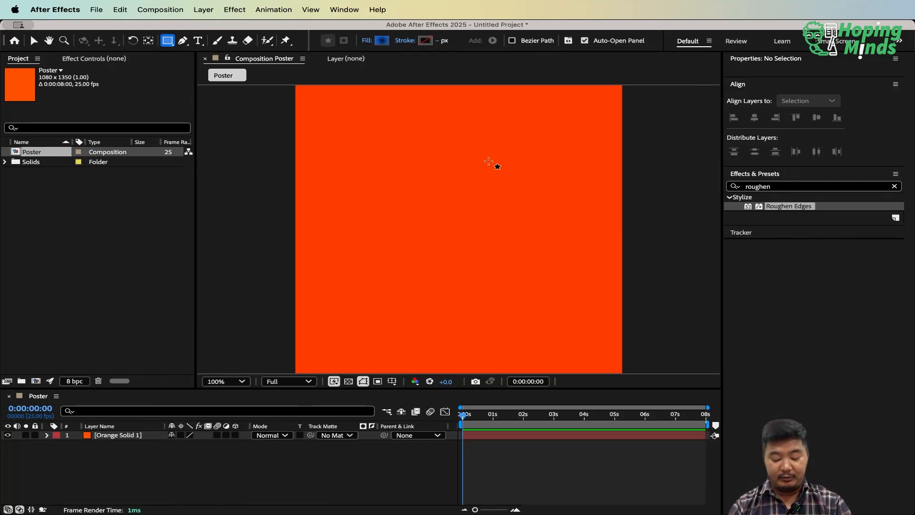
pyautogui.hotkey('shift', '/')
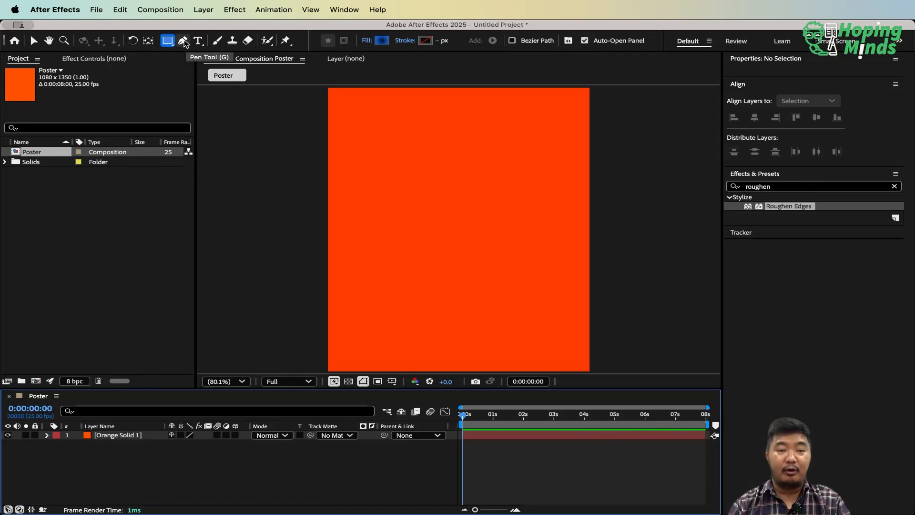
# Start a five-point Pen tool shape with straight segments, beginning just outside the composition's upper left edge and ending near its lower middle
pyautogui.click(184, 41)
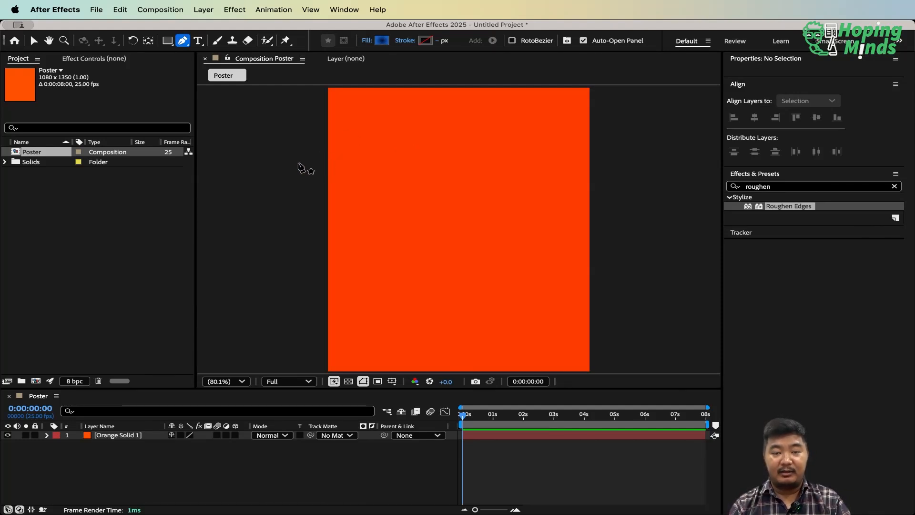
pyautogui.click(299, 163)
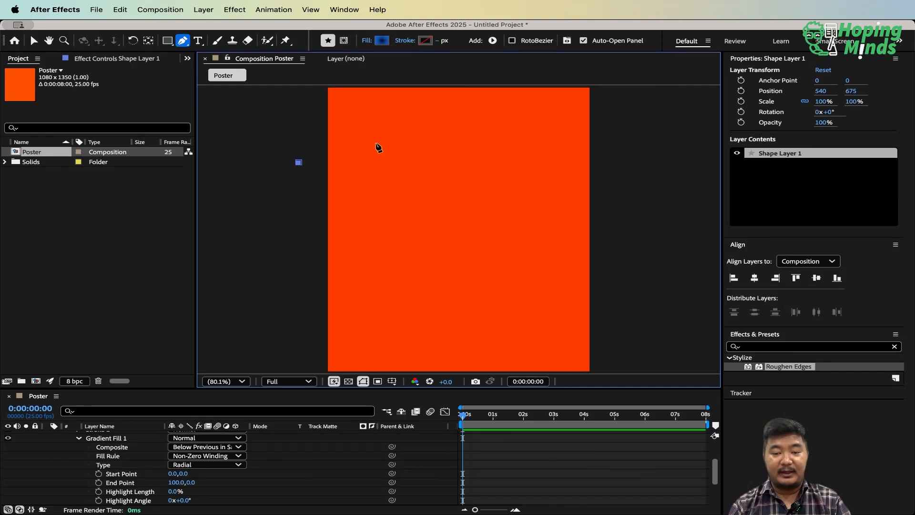
pyautogui.click(535, 120)
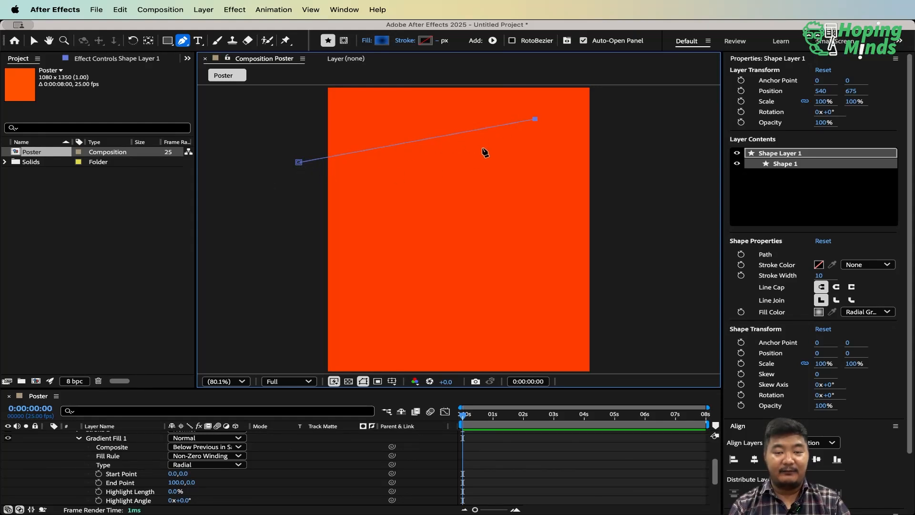
pyautogui.click(532, 234)
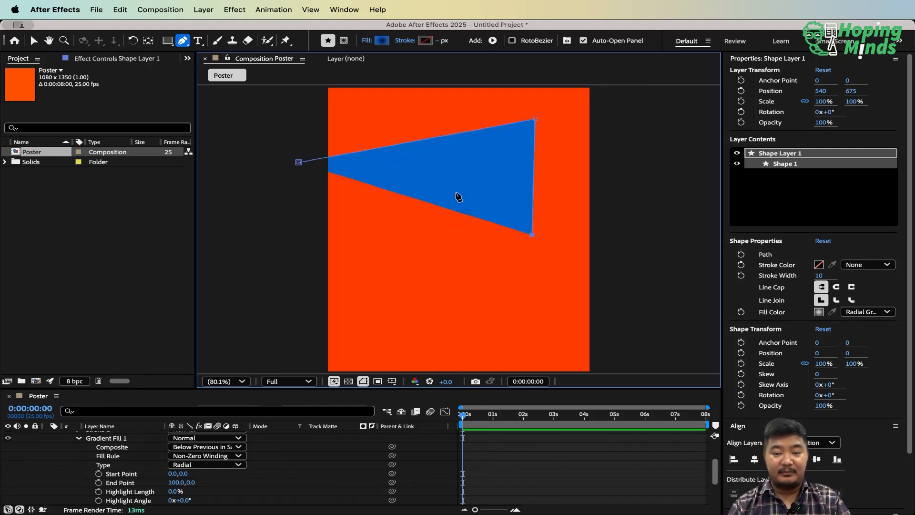
pyautogui.click(455, 193)
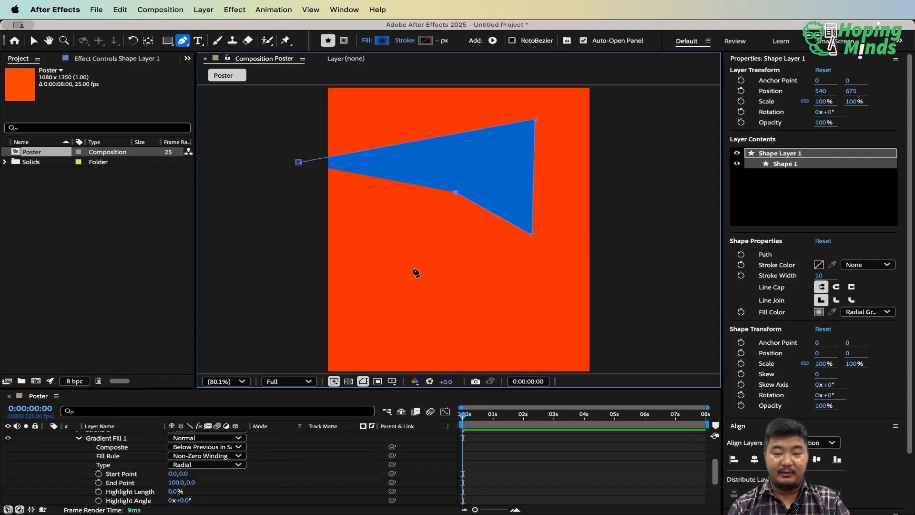
pyautogui.click(461, 322)
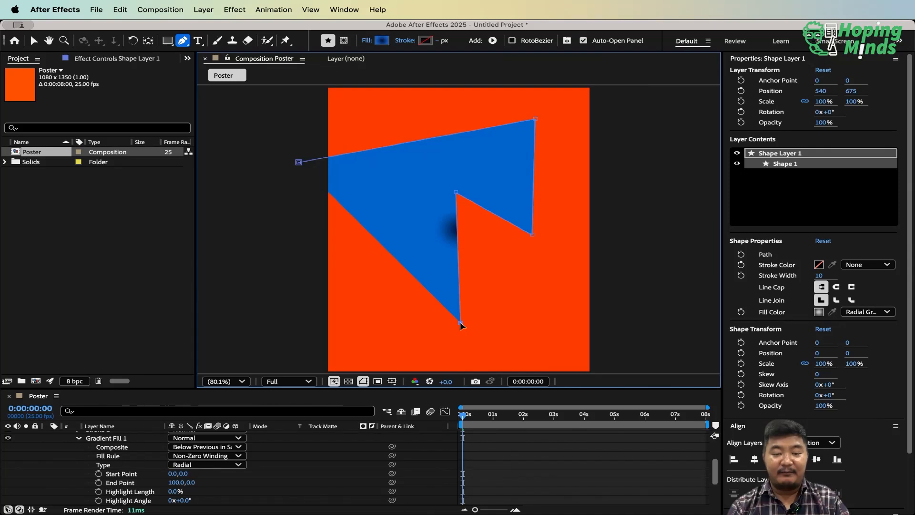
# Pull curve handles from the lower-middle anchor point, add a corner point near the composition's lower left, and retract the curve's outgoing handle
pyautogui.moveTo(461, 323); pyautogui.dragTo(567, 365)
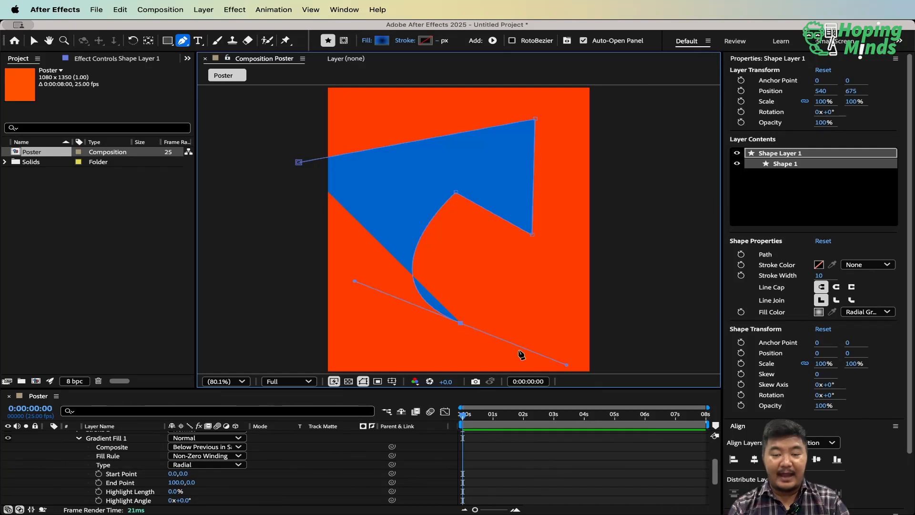
pyautogui.click(337, 334)
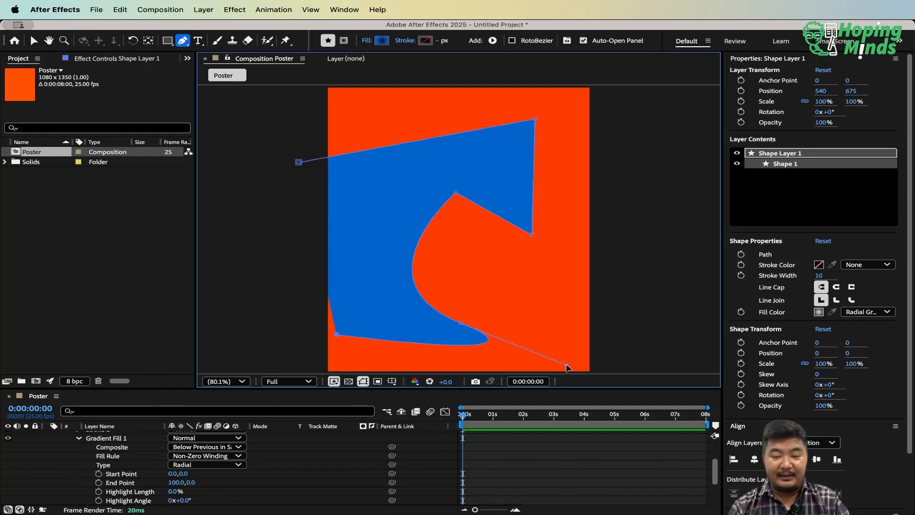
pyautogui.moveTo(567, 366); pyautogui.dragTo(461, 323)
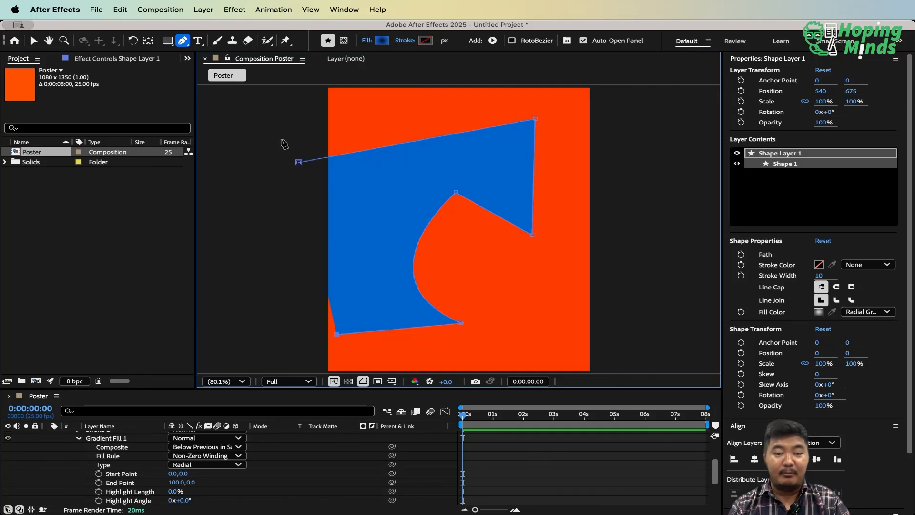
# Close the Pen tool shape at its first anchor point and move the shape fully inside the composition
pyautogui.click(298, 163)
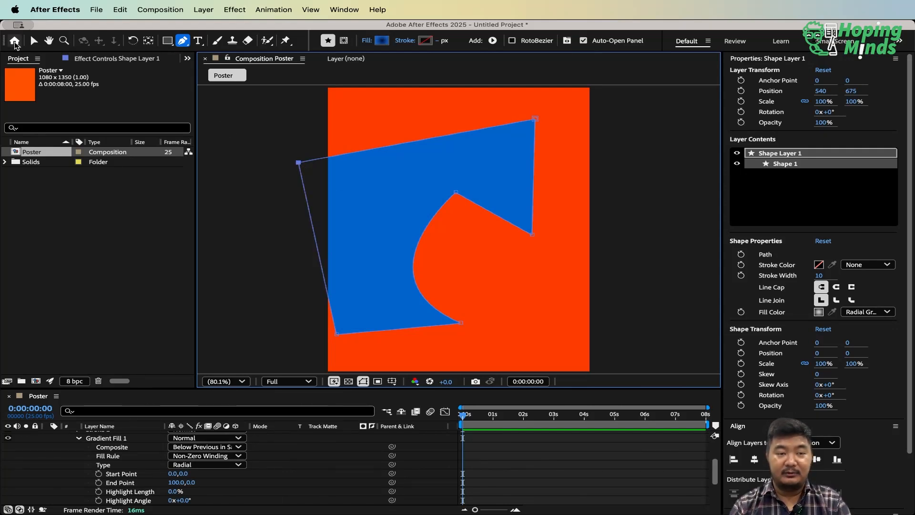
pyautogui.click(33, 40)
pyautogui.moveTo(381, 214); pyautogui.dragTo(489, 170)
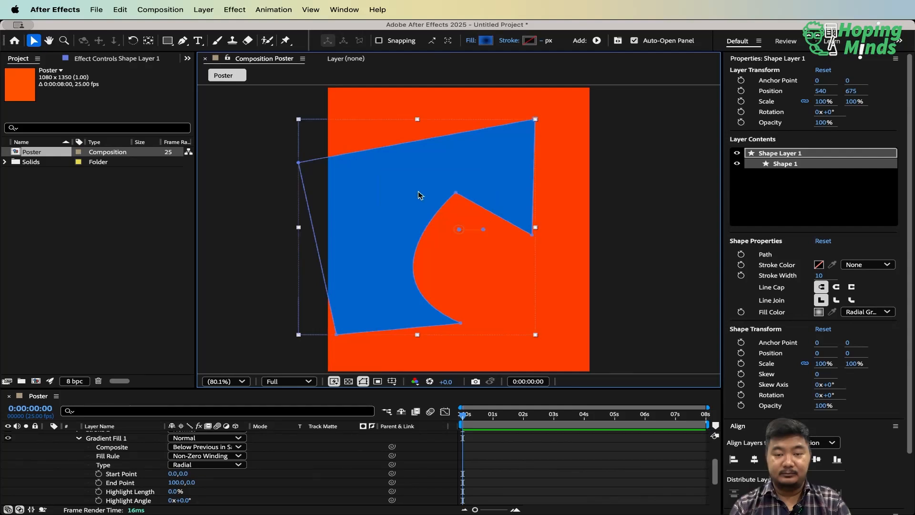
pyautogui.moveTo(398, 183); pyautogui.dragTo(446, 172)
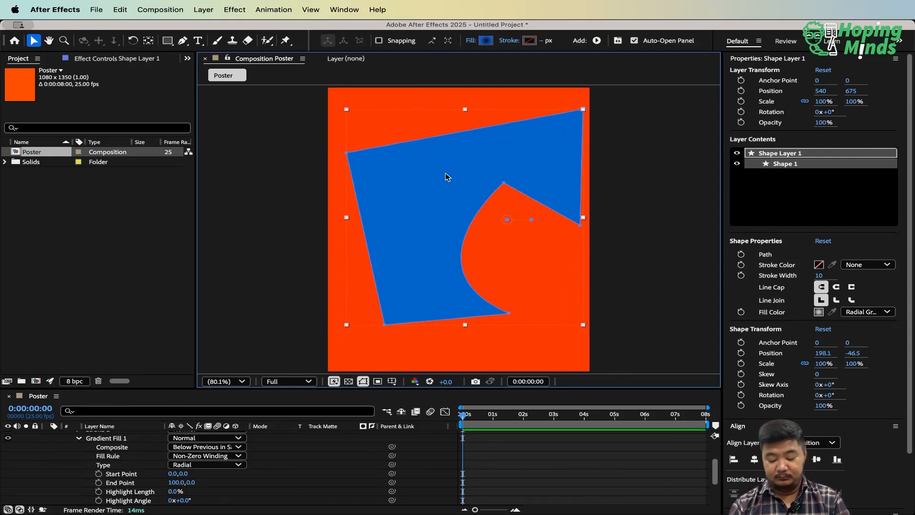
# Delete the blue Pen-drawn shape and collapse its shape layer in the timeline
pyautogui.press('Delete')
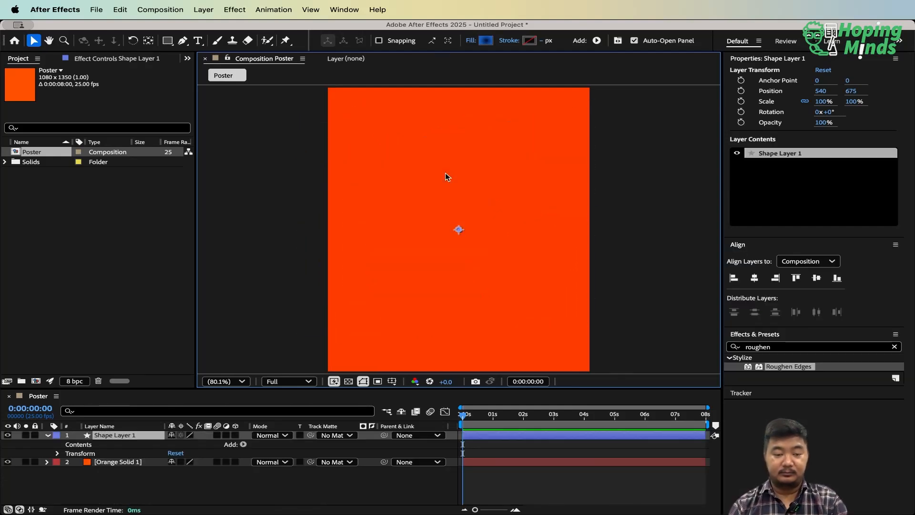
pyautogui.click(168, 485)
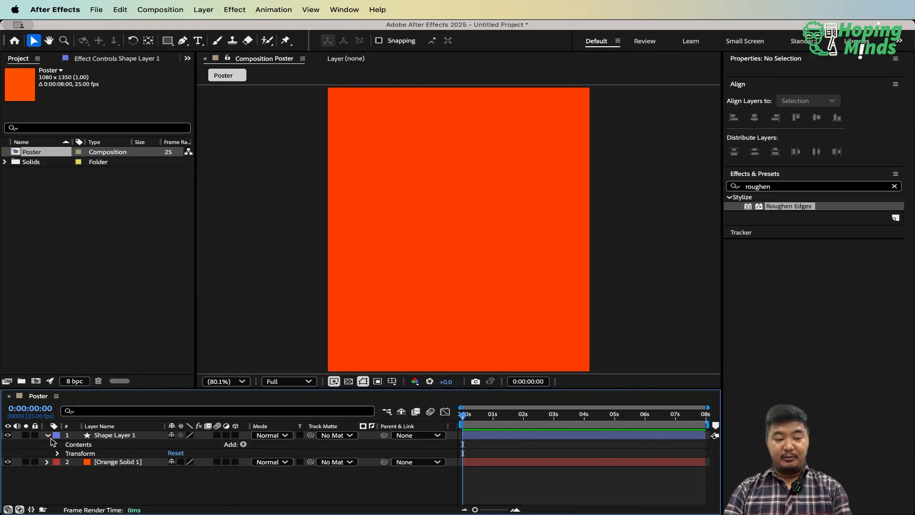
pyautogui.click(48, 435)
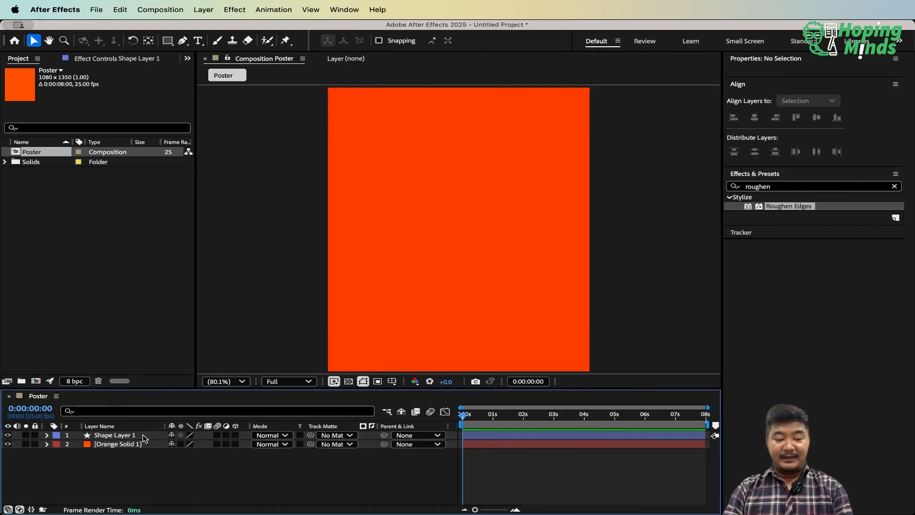
pyautogui.click(170, 42)
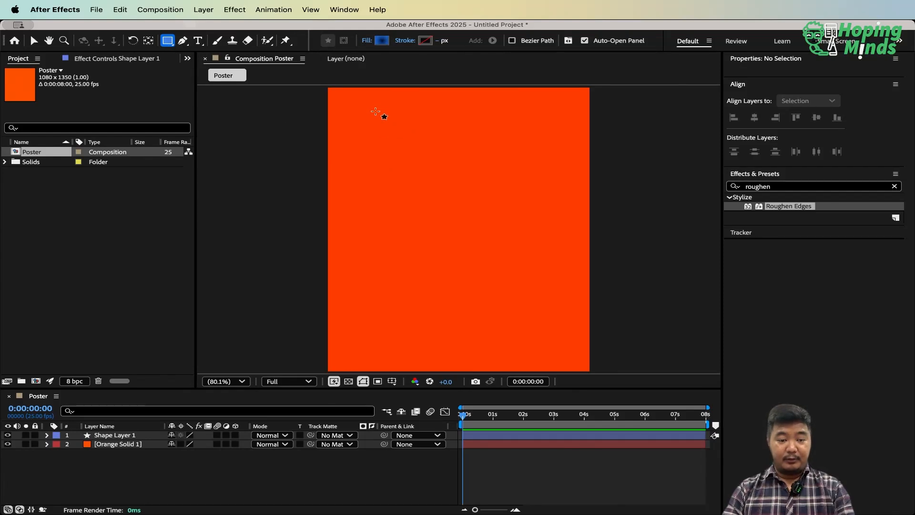
pyautogui.moveTo(381, 103); pyautogui.dragTo(466, 301)
pyautogui.press('v')
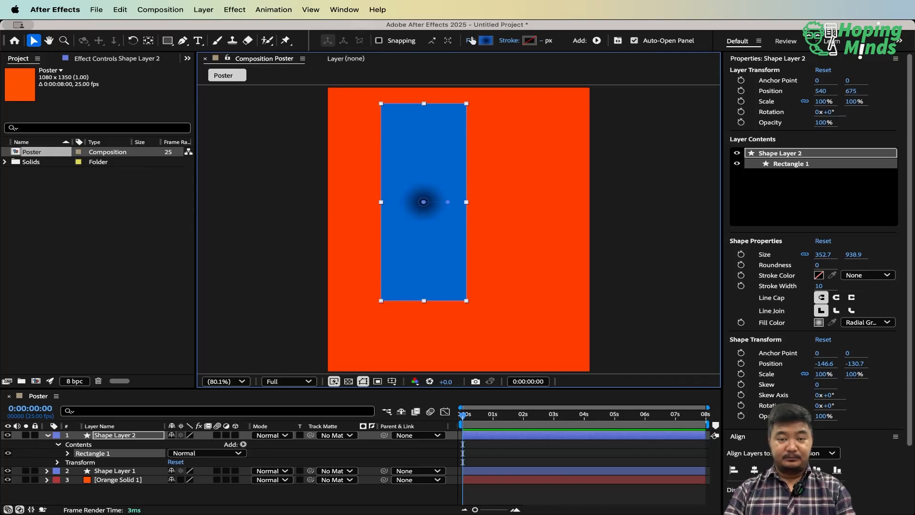
pyautogui.click(485, 42)
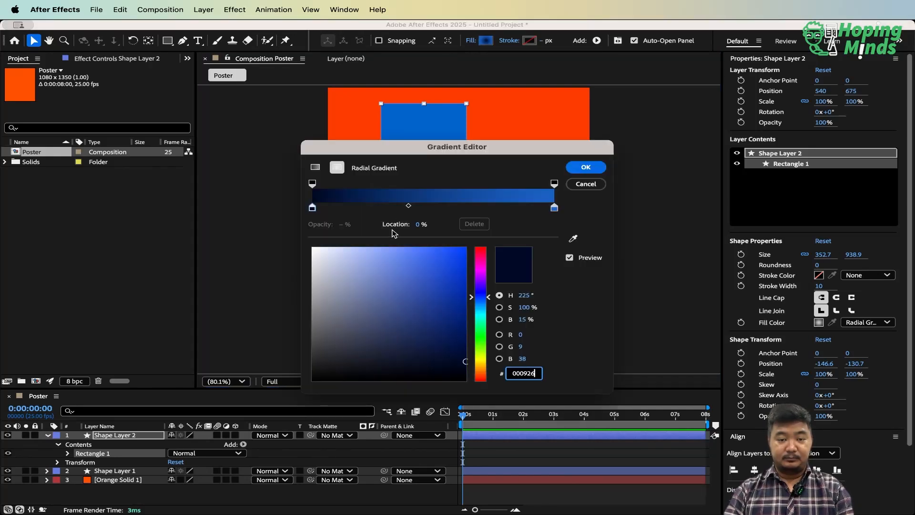
pyautogui.click(596, 186)
pyautogui.press('Delete')
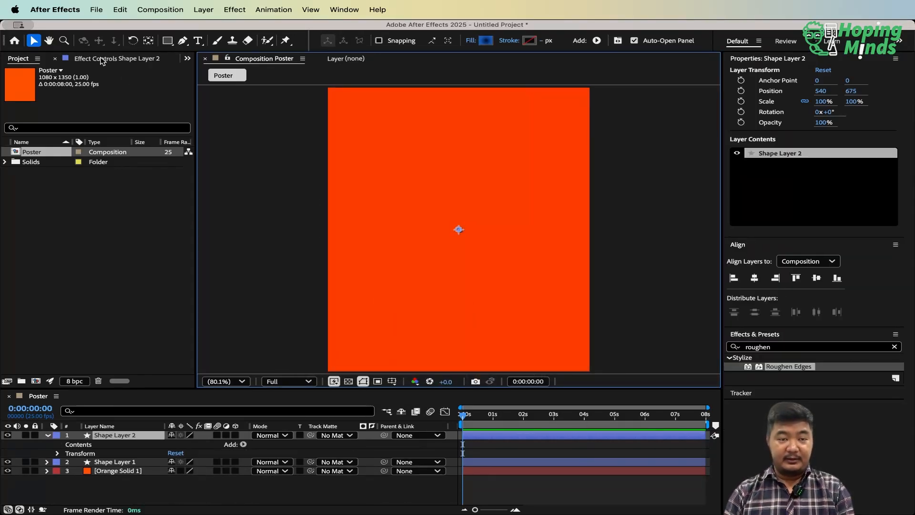
# Draw a five-point star with an outer radius of about 304 px on a new shape layer in the composition's upper half
pyautogui.click(150, 42)
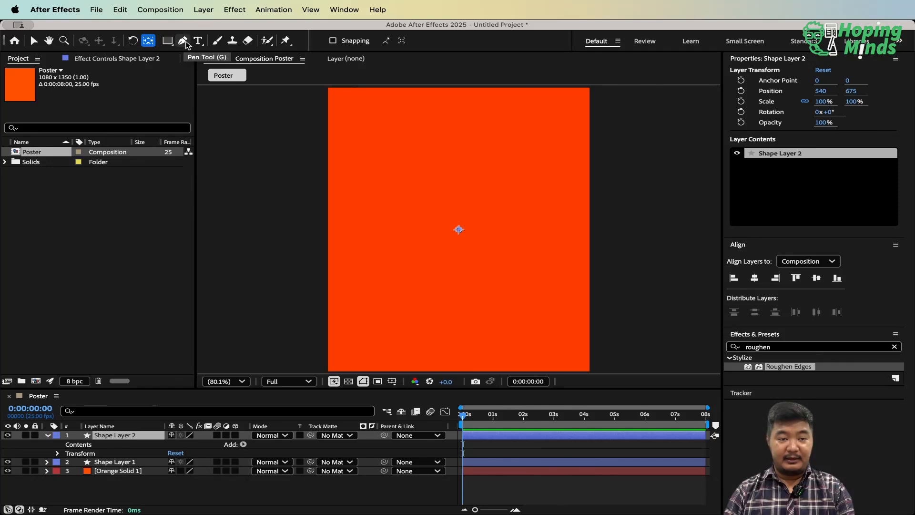
pyautogui.moveTo(162, 46); pyautogui.dragTo(216, 94)
pyautogui.click(182, 487)
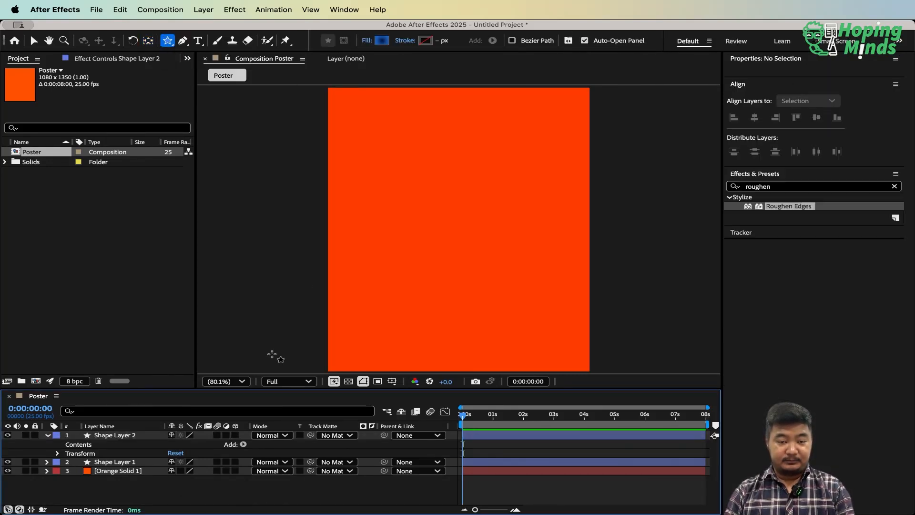
pyautogui.moveTo(437, 188); pyautogui.dragTo(458, 231)
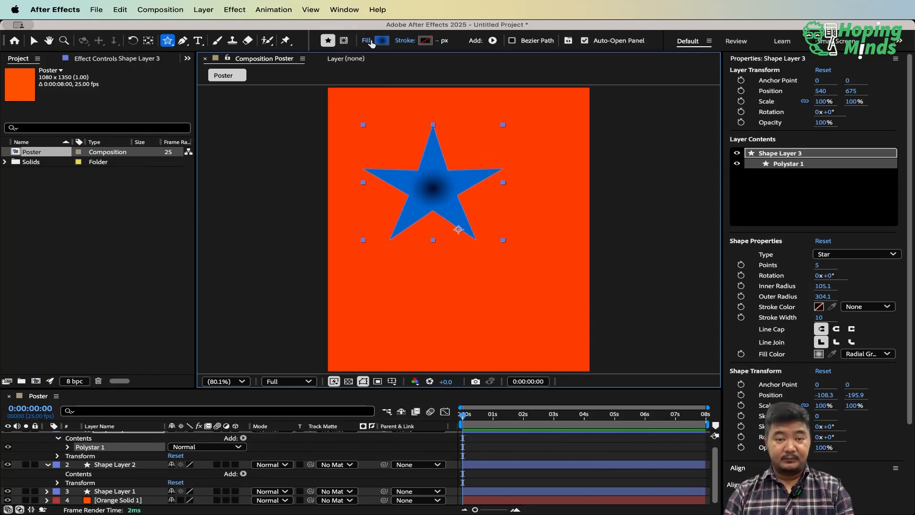
# Change the star's fill from a radial gradient to a solid white color
pyautogui.click(367, 41)
pyautogui.click(420, 247)
pyautogui.click(512, 302)
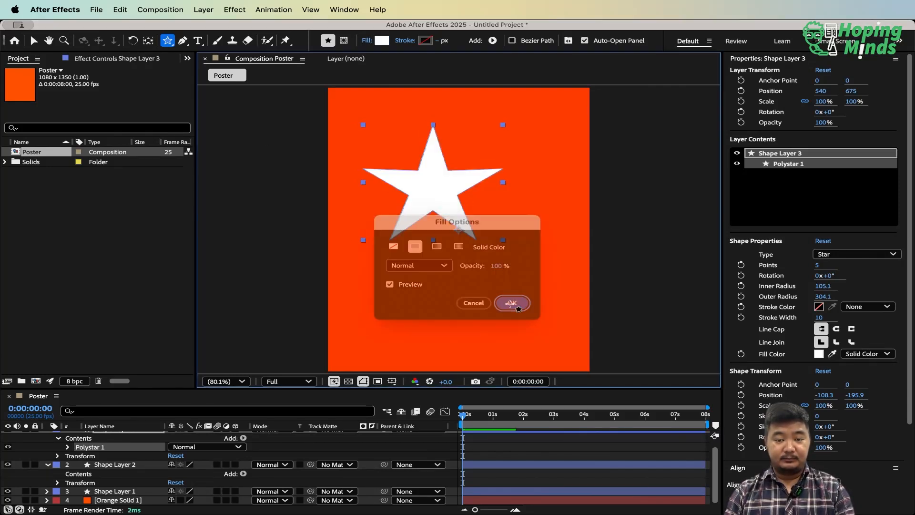
# Move the white star to the middle of the composition
pyautogui.press('v')
pyautogui.click(612, 218)
pyautogui.moveTo(451, 218); pyautogui.dragTo(459, 251)
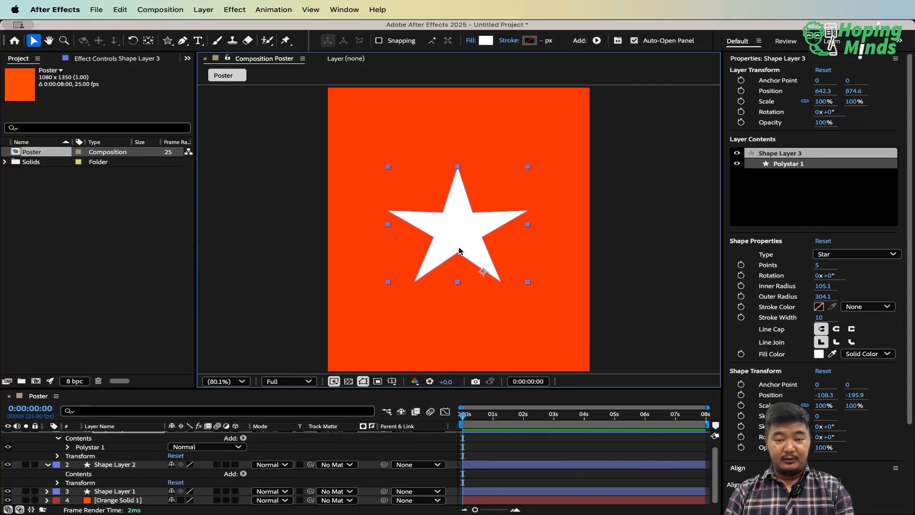
# Reposition the star layer's anchor point with the Pan Behind tool, trying the star's lower edge and settling it in the middle at 540, 675
pyautogui.scroll(2, 456, 246)
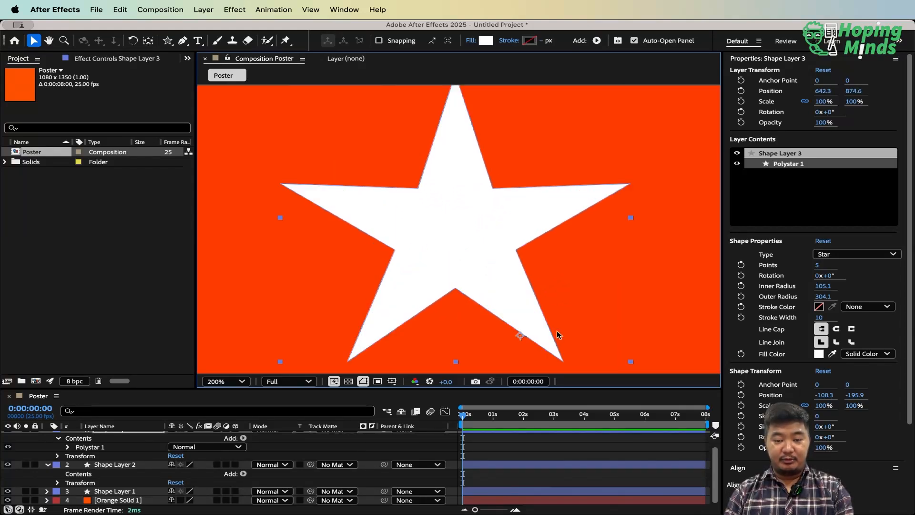
pyautogui.moveTo(556, 332); pyautogui.dragTo(546, 326)
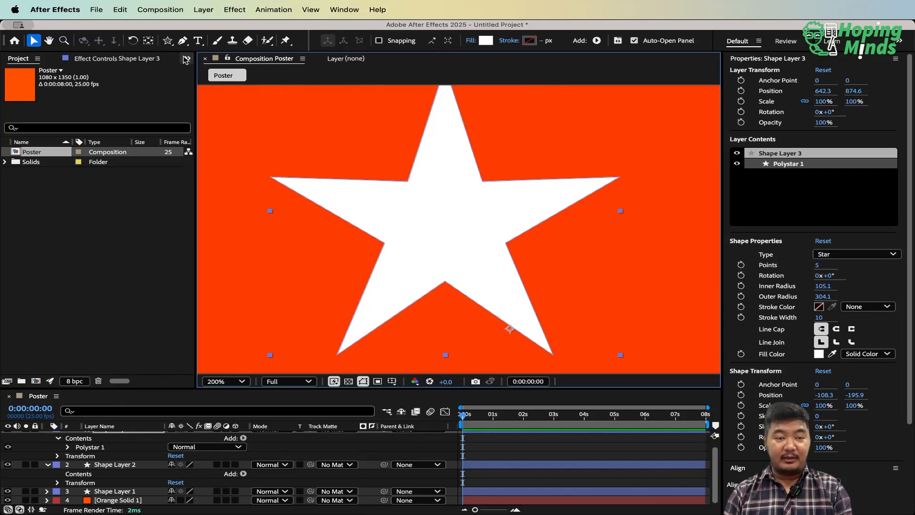
pyautogui.click(147, 43)
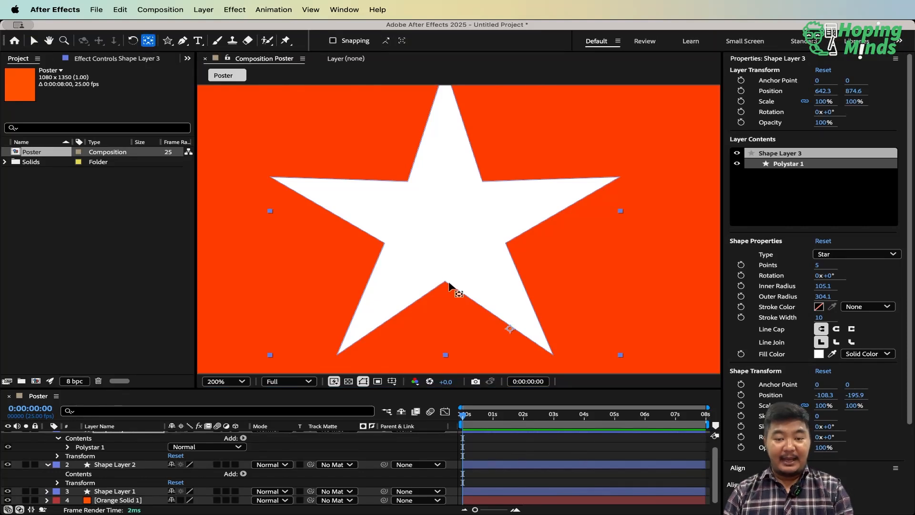
pyautogui.moveTo(511, 328); pyautogui.dragTo(445, 228)
pyautogui.scroll(-1, 458, 232)
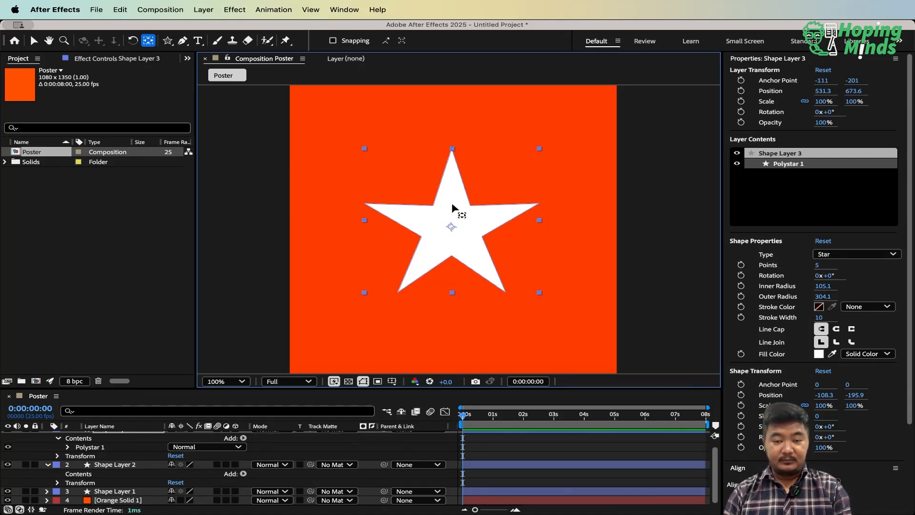
pyautogui.moveTo(451, 223); pyautogui.dragTo(450, 221)
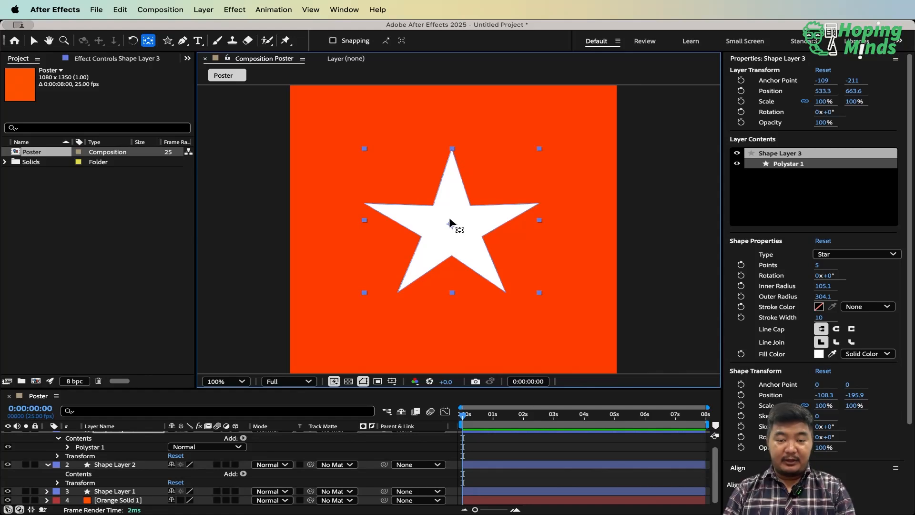
pyautogui.moveTo(450, 224); pyautogui.dragTo(455, 286)
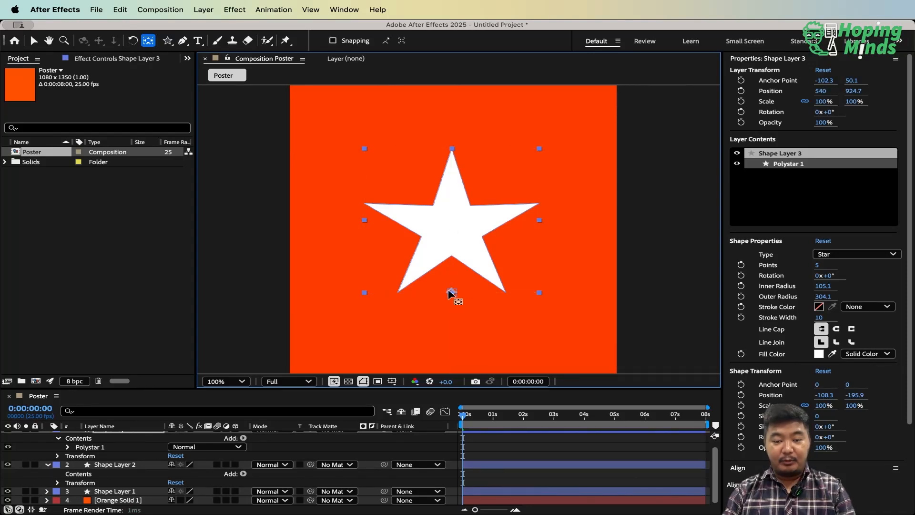
pyautogui.moveTo(453, 291); pyautogui.dragTo(455, 233)
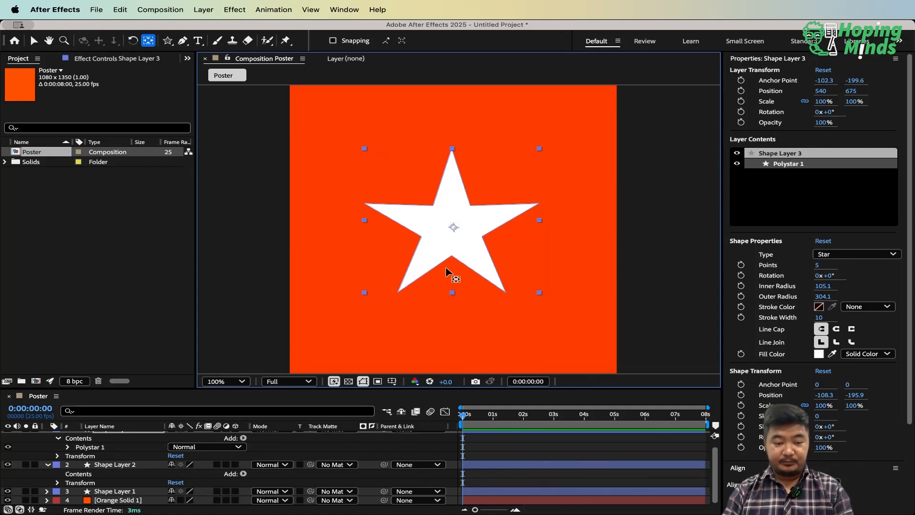
# Collapse the star layer and the empty shape layer beneath it, and fit the whole composition in the viewer
pyautogui.click(130, 457)
pyautogui.scroll(1, 130, 457)
pyautogui.click(115, 435)
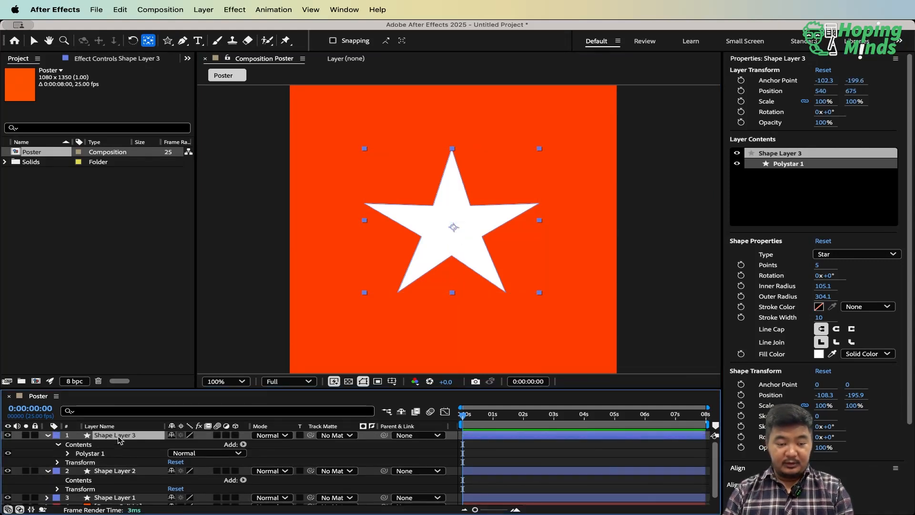
pyautogui.click(48, 435)
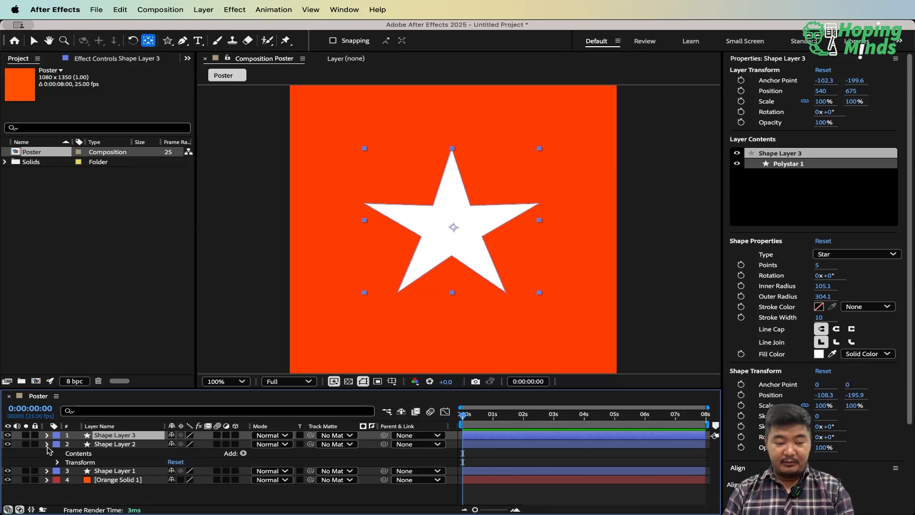
pyautogui.click(47, 443)
pyautogui.moveTo(143, 476); pyautogui.dragTo(87, 430)
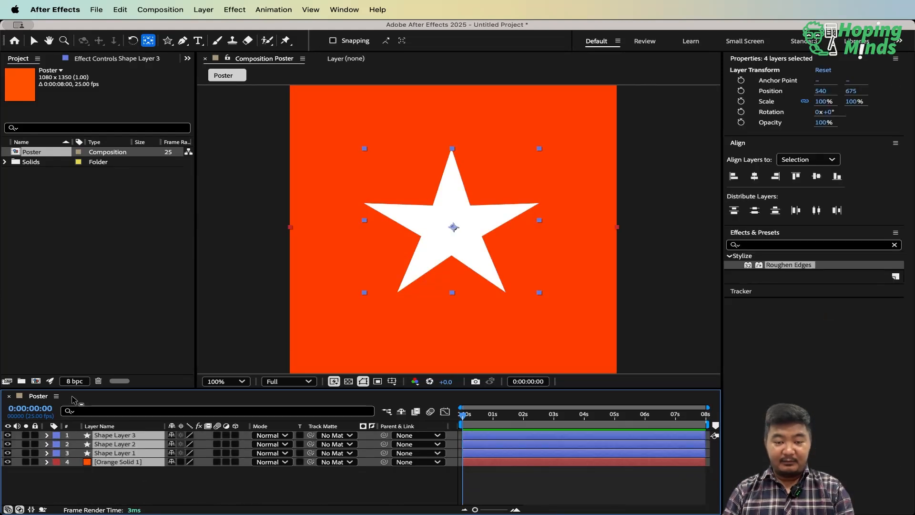
pyautogui.hotkey('shift', '/')
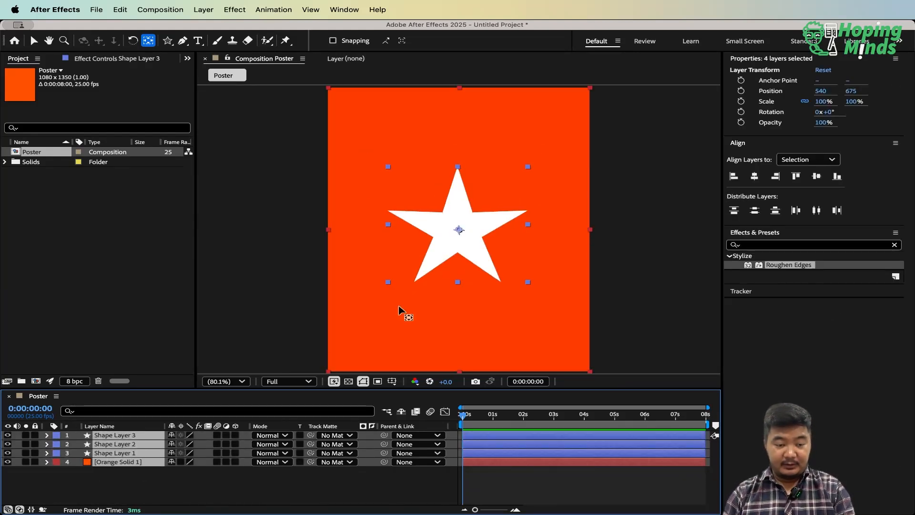
pyautogui.click(176, 492)
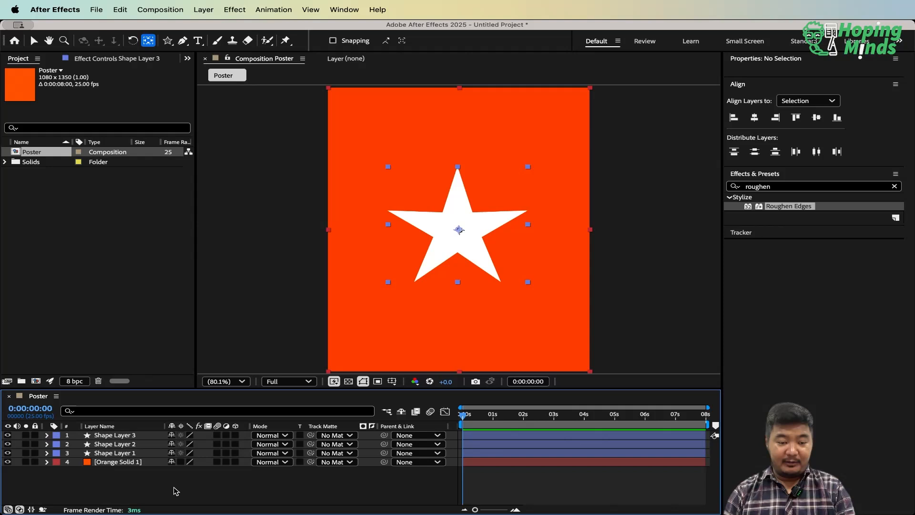
# Delete the empty layers Shape Layer 1 and Shape Layer 2 from the composition
pyautogui.click(107, 461)
pyautogui.click(119, 453)
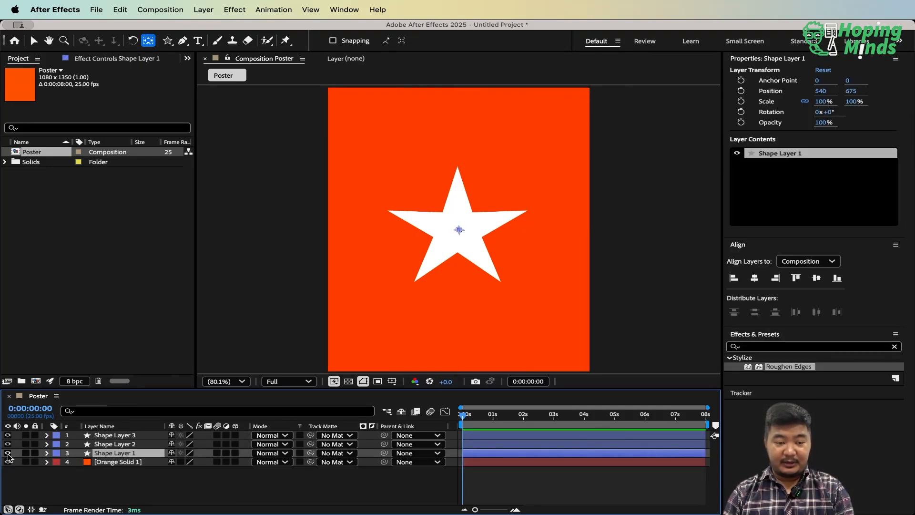
pyautogui.press('Delete')
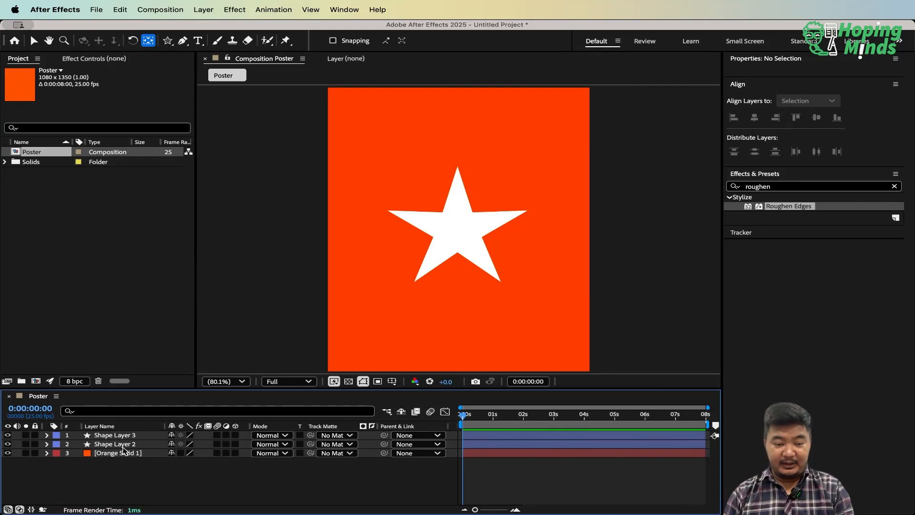
pyautogui.click(123, 447)
pyautogui.press('Delete')
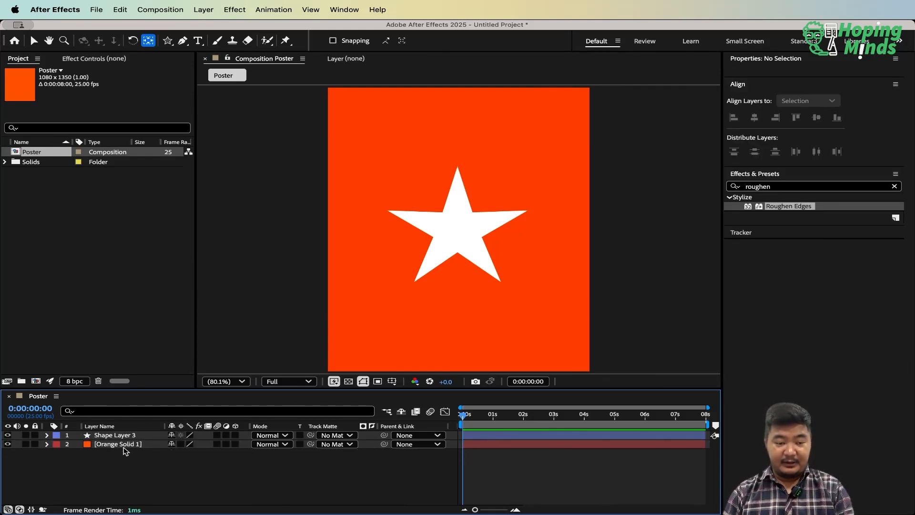
pyautogui.click(137, 446)
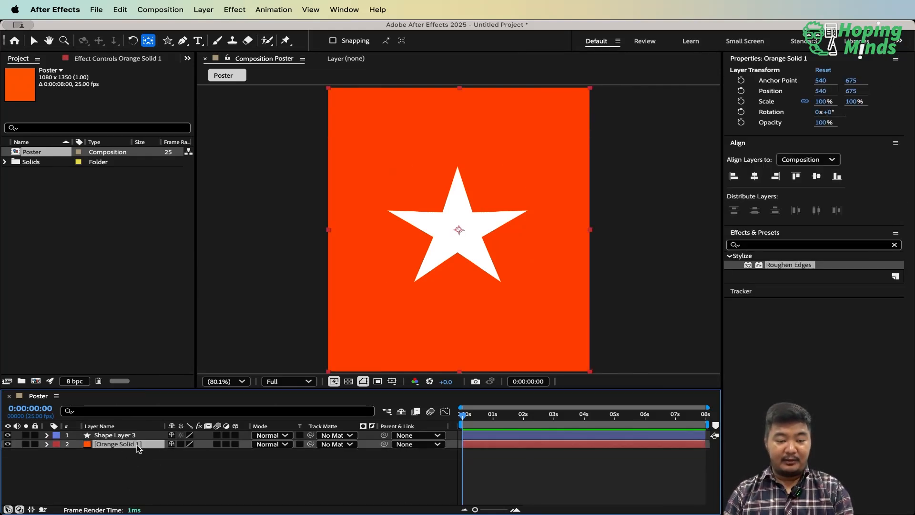
pyautogui.click(140, 437)
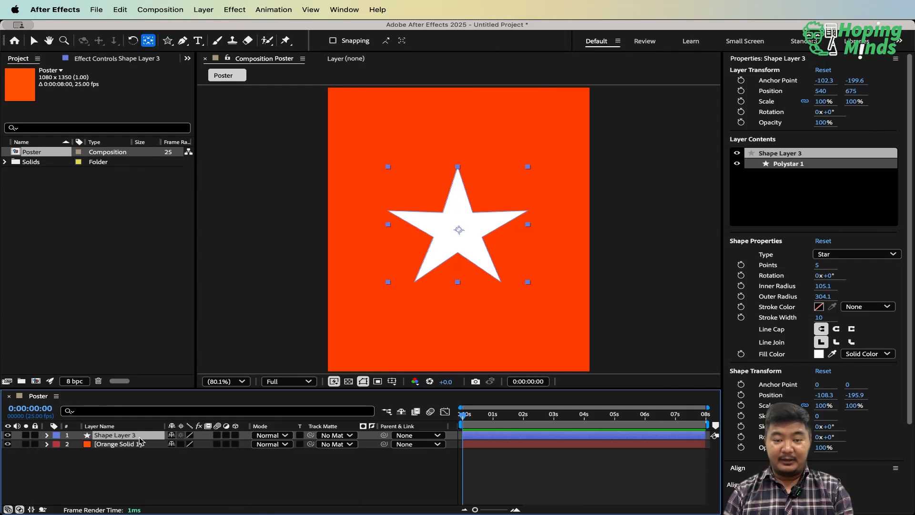
# Add the text STAR above the white star as a new, separate text layer
pyautogui.click(202, 496)
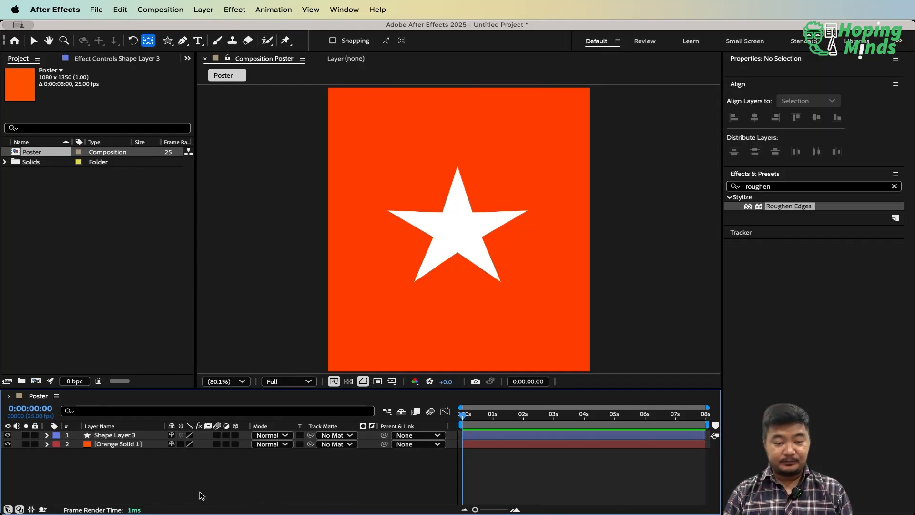
pyautogui.click(198, 41)
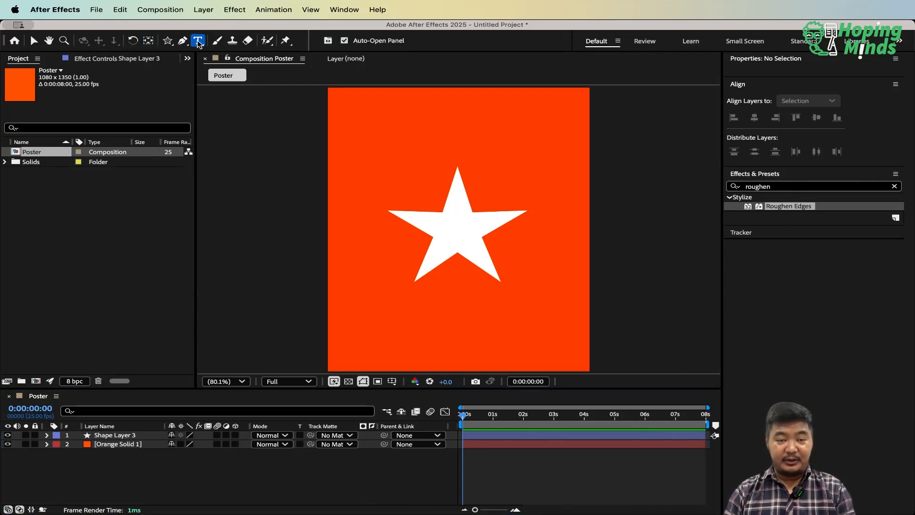
pyautogui.click(364, 131)
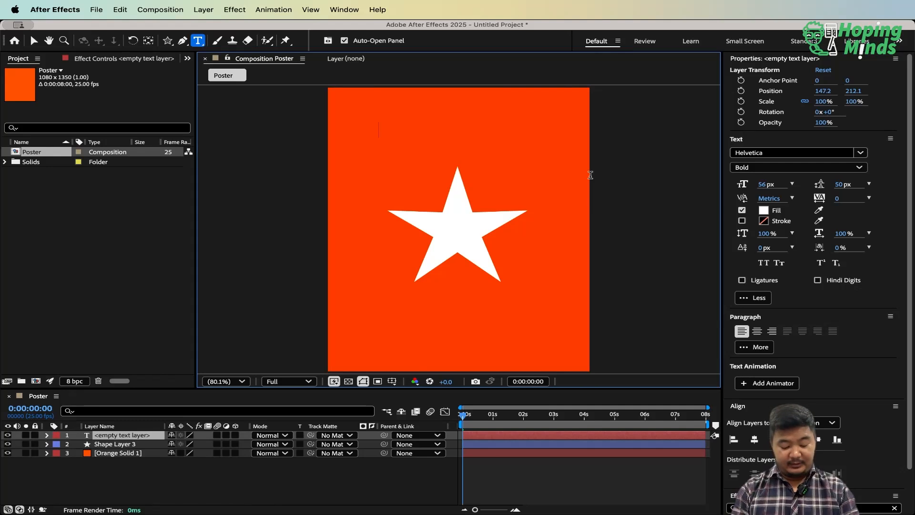
pyautogui.write('STAR')
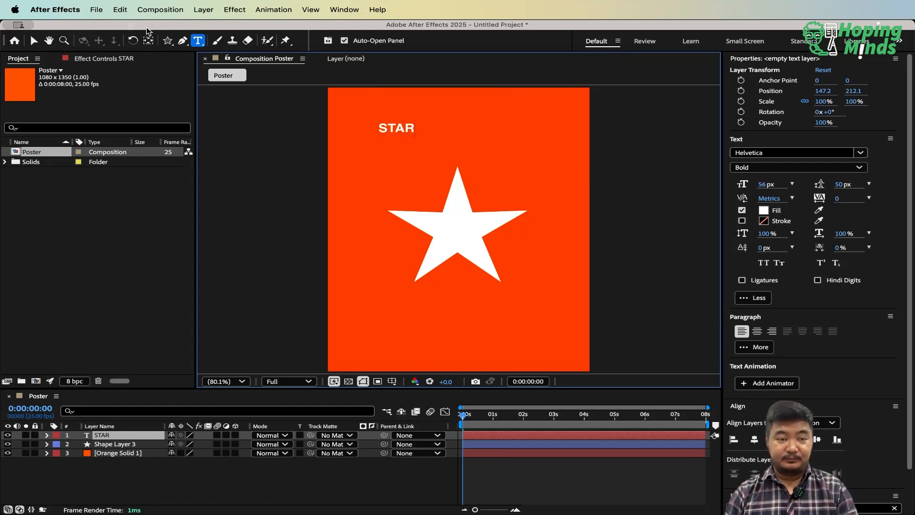
pyautogui.click(34, 41)
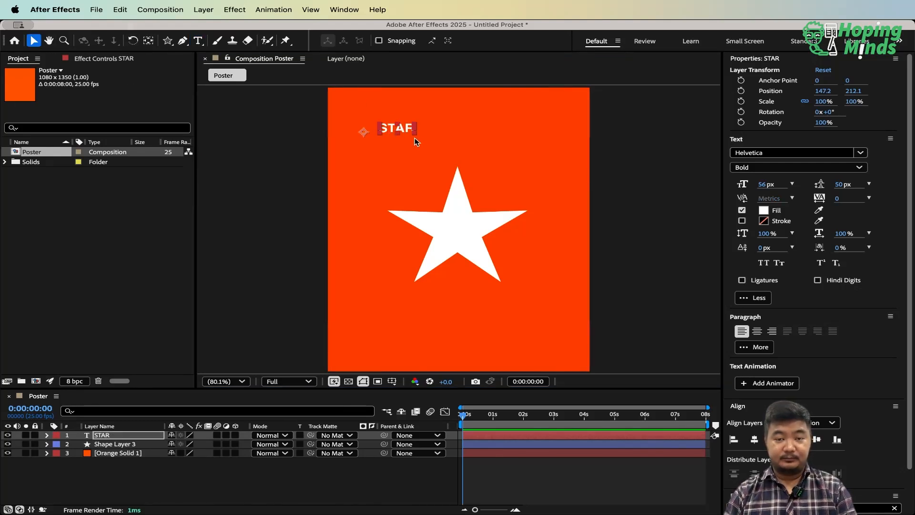
# Undo a trial scaling of the STAR text, set its font size to 212 px and move it to about 162, 250
pyautogui.moveTo(415, 141); pyautogui.dragTo(403, 134)
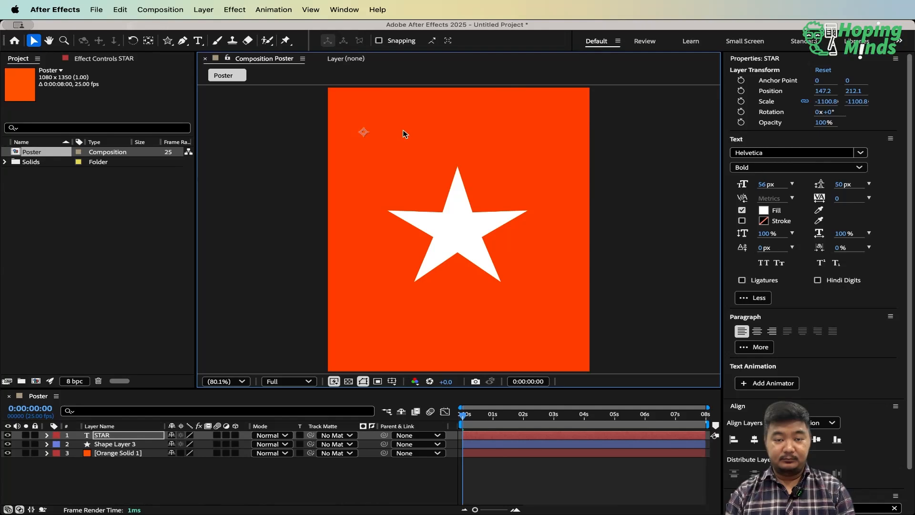
pyautogui.press('super+z')
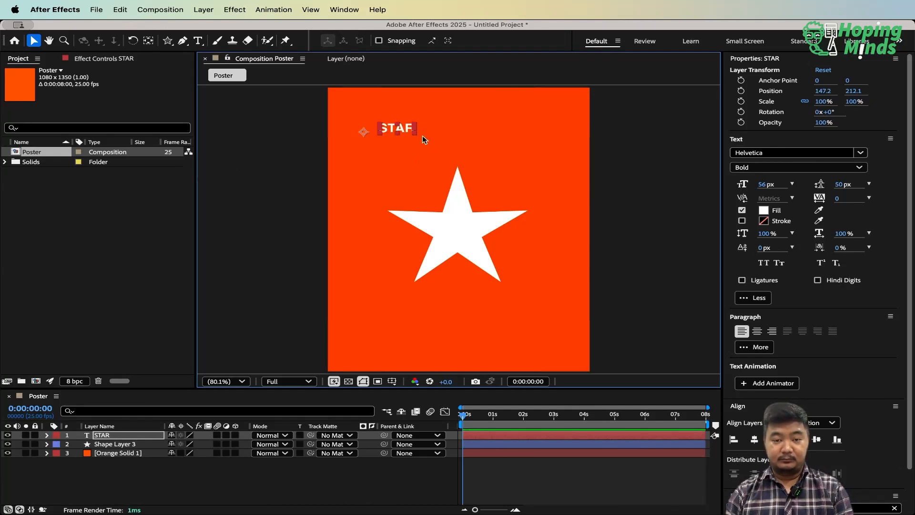
pyautogui.moveTo(763, 184); pyautogui.dragTo(843, 186)
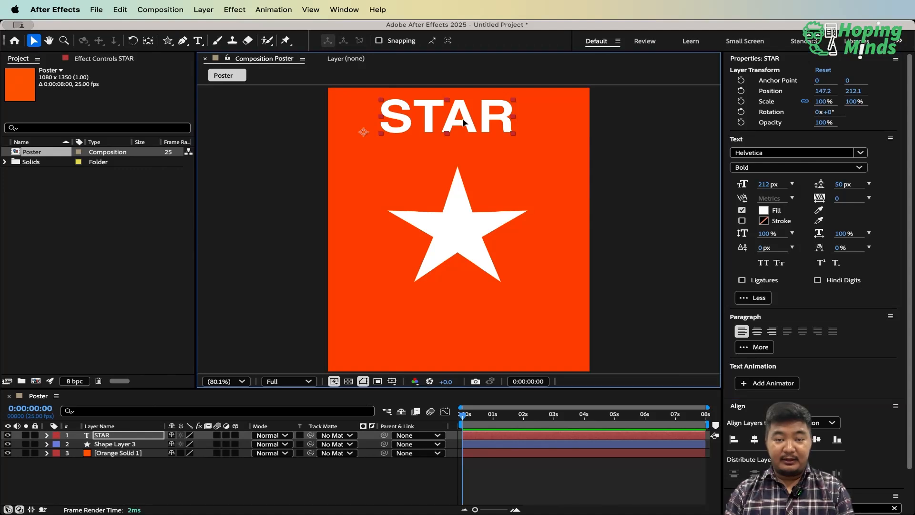
pyautogui.moveTo(466, 119); pyautogui.dragTo(456, 129)
# Move the STAR text's anchor point with the Pan Behind tool, and centre it within the text
pyautogui.scroll(6, 456, 128)
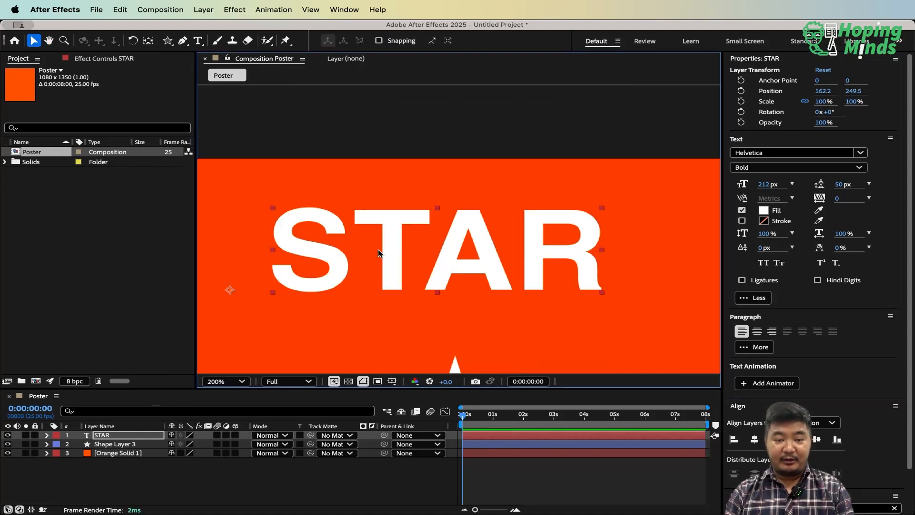
pyautogui.scroll(-2, 422, 235)
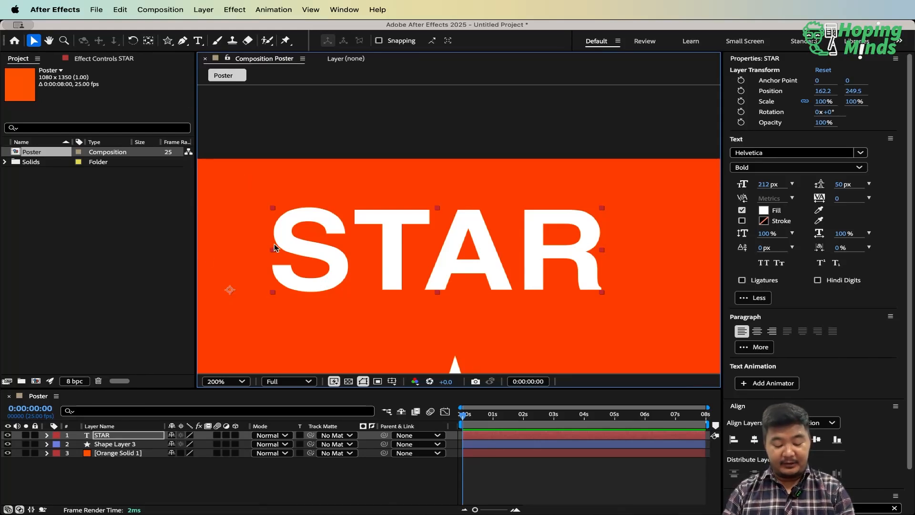
pyautogui.press('y')
pyautogui.moveTo(229, 290); pyautogui.dragTo(399, 245)
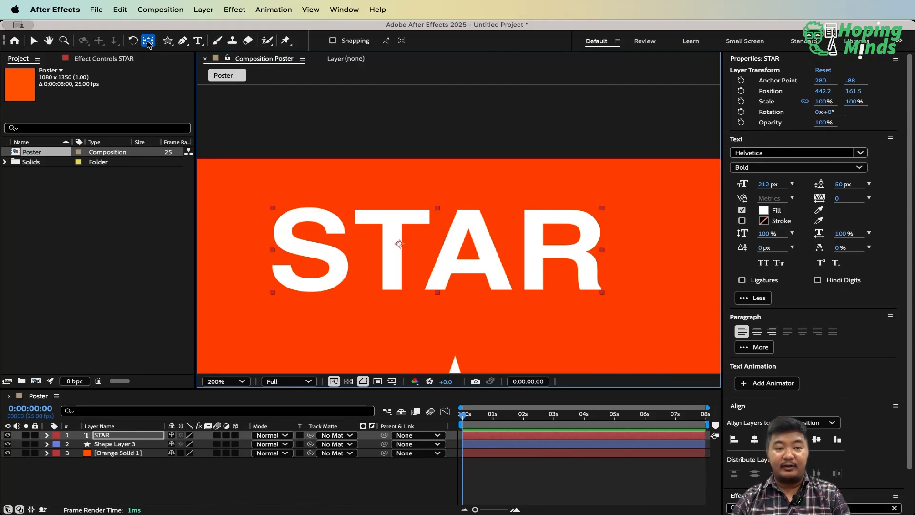
pyautogui.press('super+alt+Home')
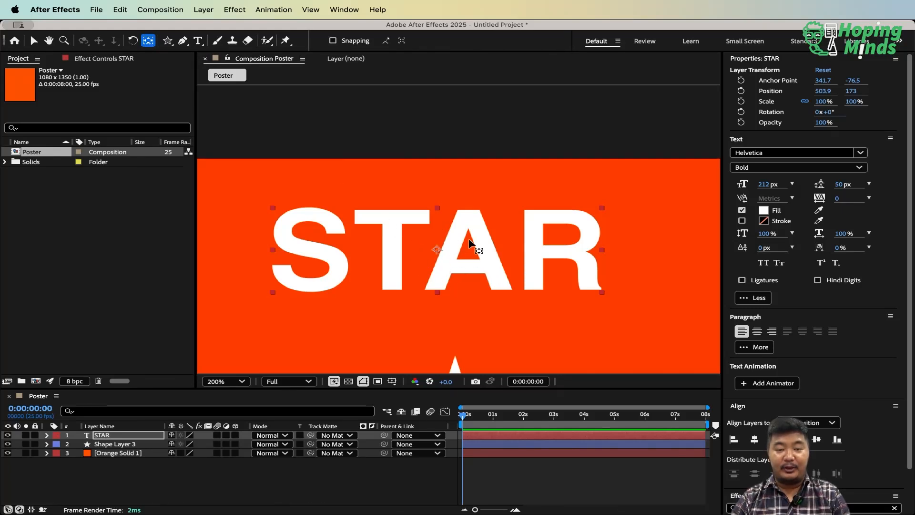
pyautogui.scroll(-5, 430, 256)
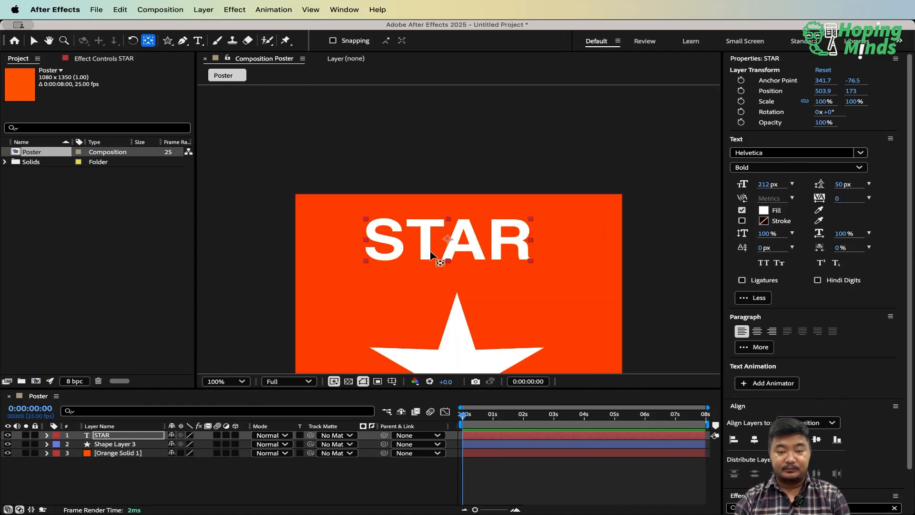
pyautogui.press('v')
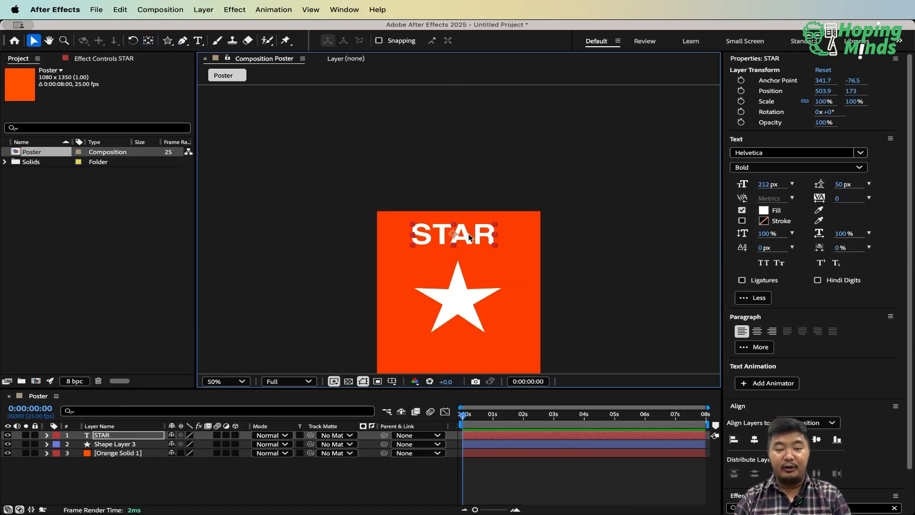
pyautogui.moveTo(469, 237); pyautogui.dragTo(437, 189)
pyautogui.scroll(2, 444, 191)
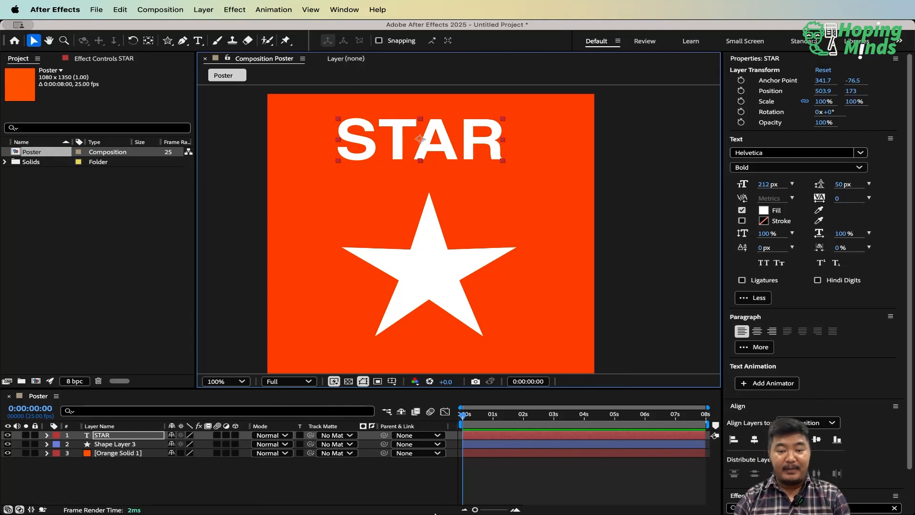
pyautogui.click(467, 497)
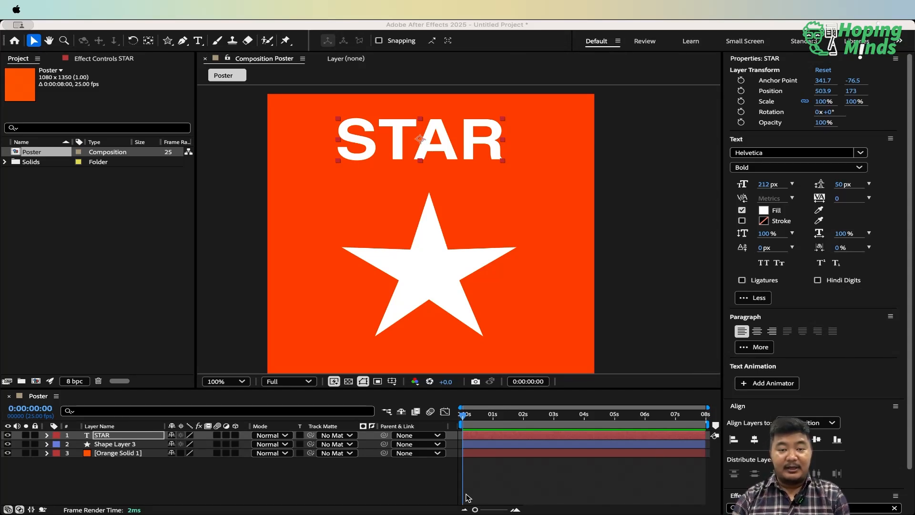
pyautogui.click(497, 494)
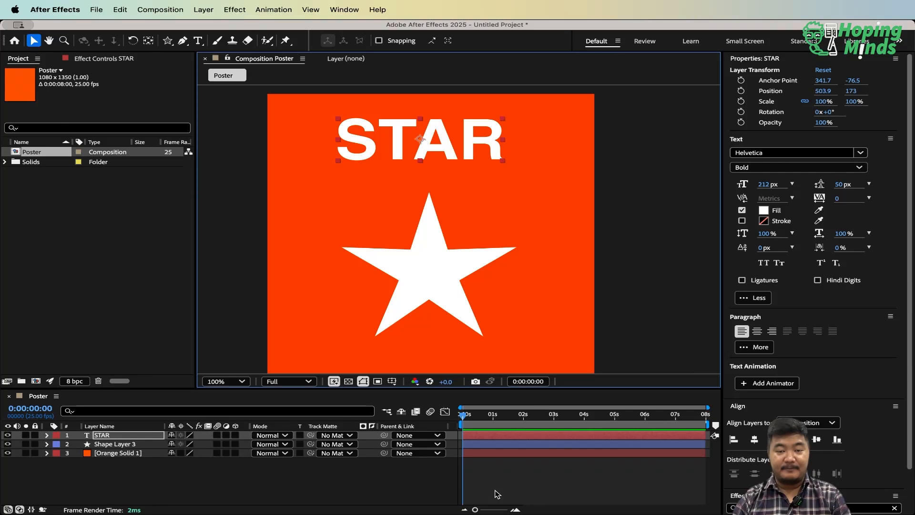
# Delete the STAR text, Shape Layer 3 and Orange Solid 1 layers to empty the composition
pyautogui.click(145, 466)
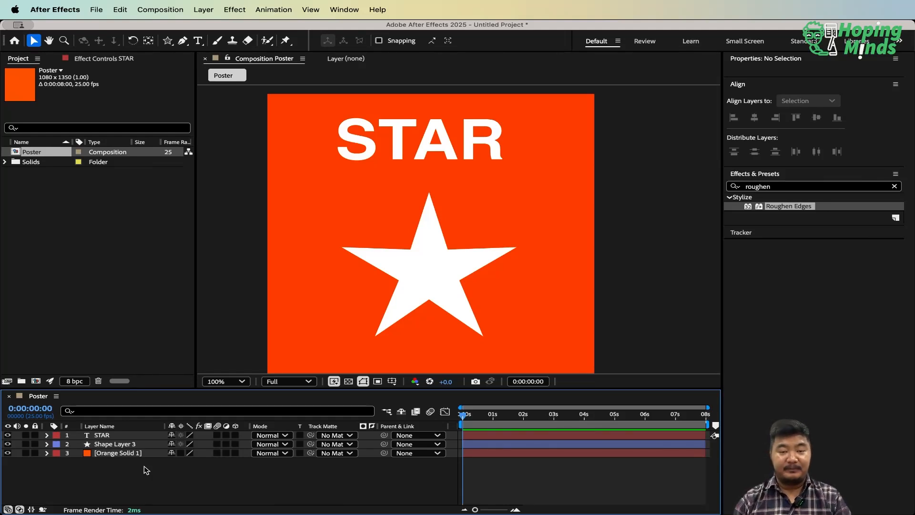
pyautogui.click(223, 381)
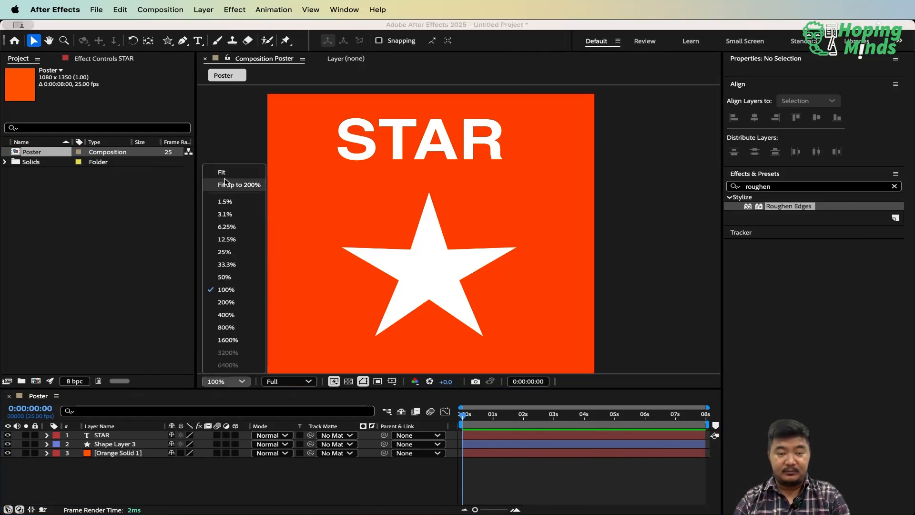
pyautogui.click(225, 184)
pyautogui.click(145, 465)
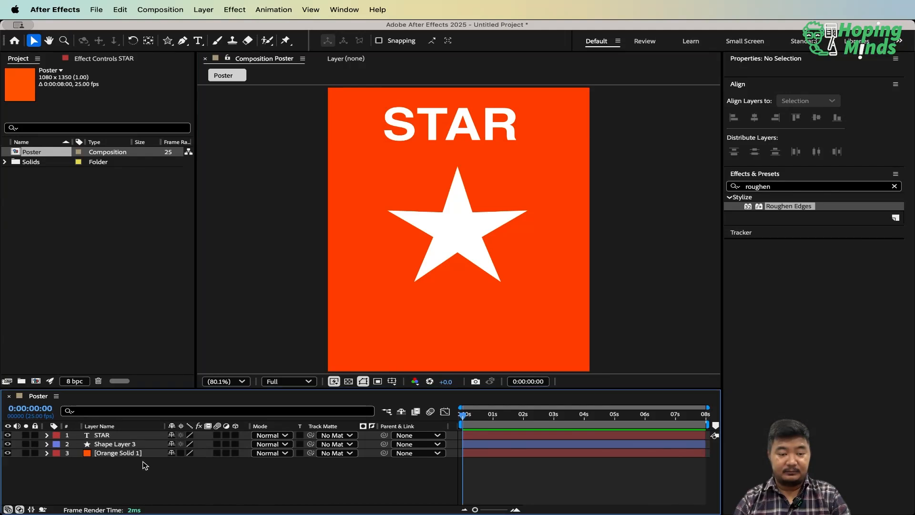
pyautogui.click(113, 444)
pyautogui.keyDown('shift'); pyautogui.click(117, 435); pyautogui.keyUp('shift')
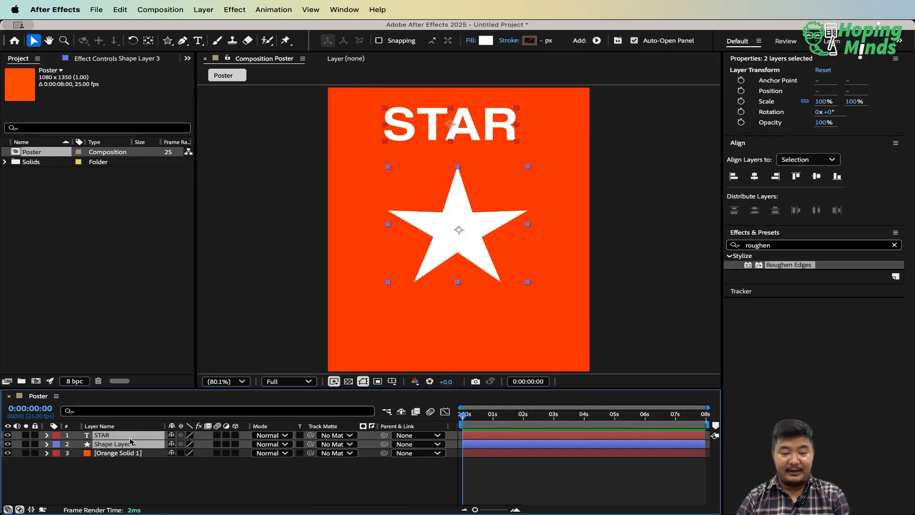
pyautogui.press('Delete')
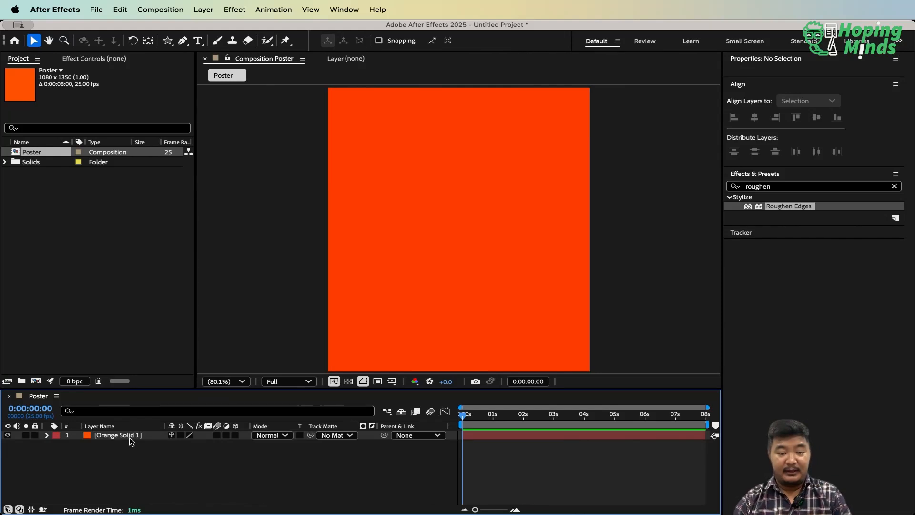
pyautogui.click(124, 435)
pyautogui.press('Delete')
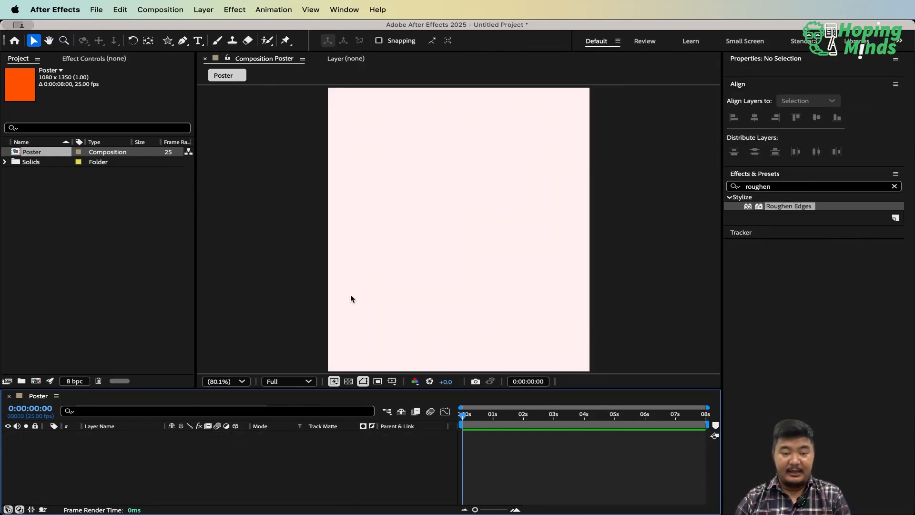
# Draw a white rectangle about 1151 × 1433 px that extends slightly past all edges of the composition
pyautogui.click(170, 41)
pyautogui.click(194, 42)
pyautogui.press(',')
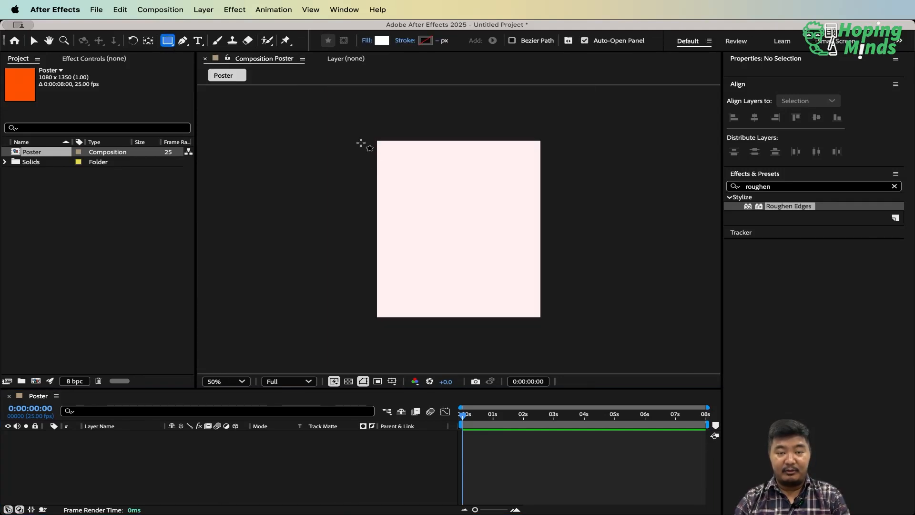
pyautogui.moveTo(371, 135); pyautogui.dragTo(546, 323)
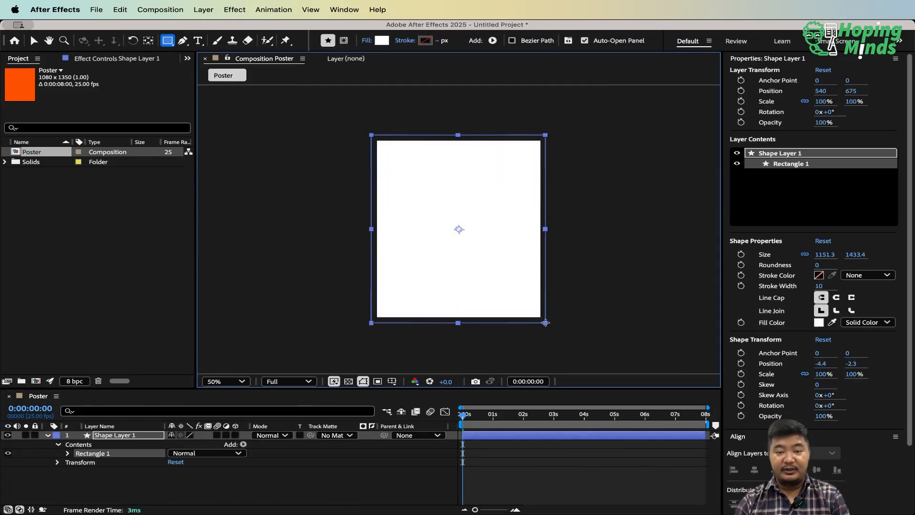
pyautogui.click(225, 381)
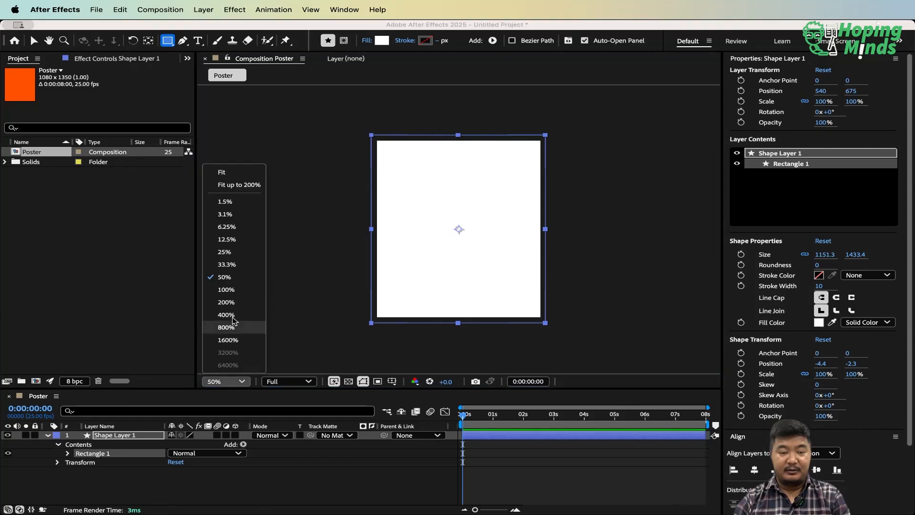
pyautogui.click(238, 185)
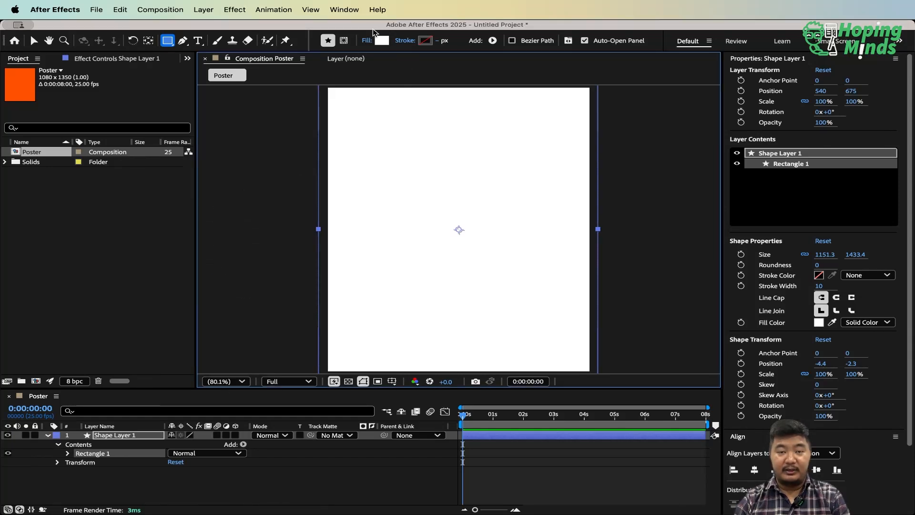
# Change the rectangle's fill type from solid color to a radial gradient
pyautogui.click(368, 41)
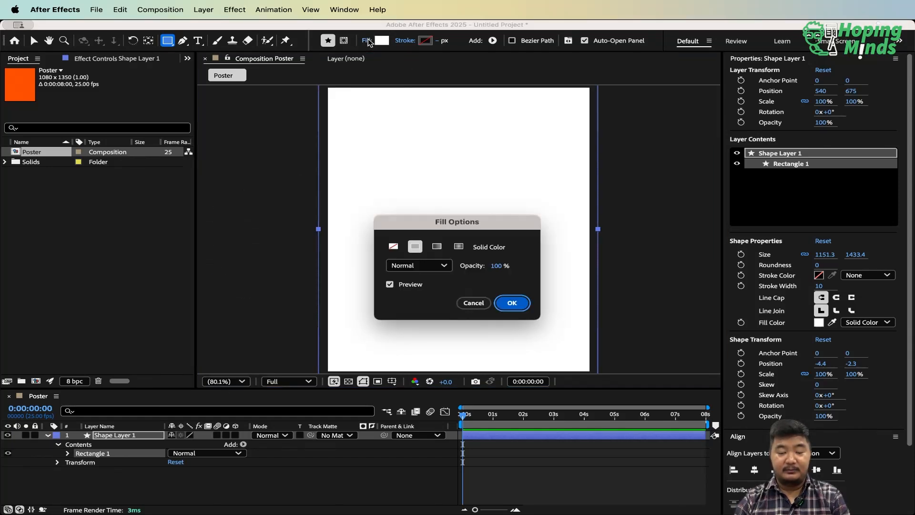
pyautogui.click(459, 247)
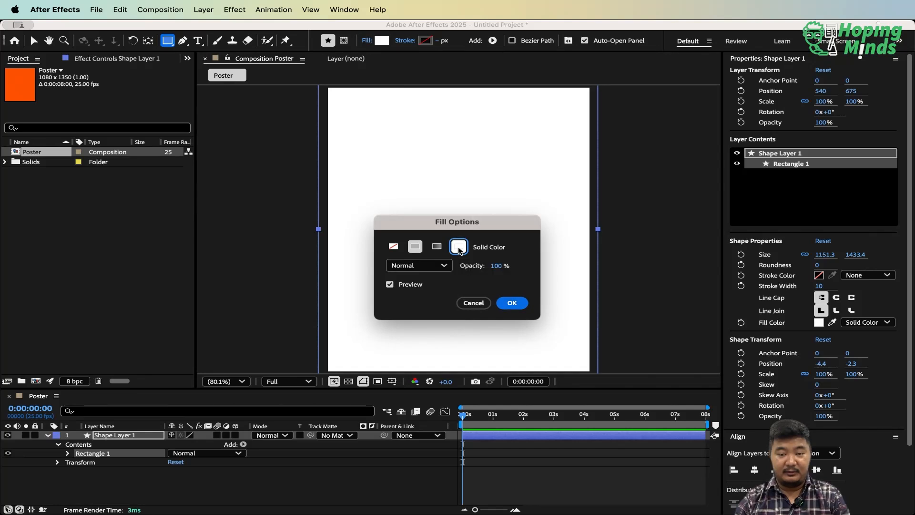
pyautogui.click(512, 303)
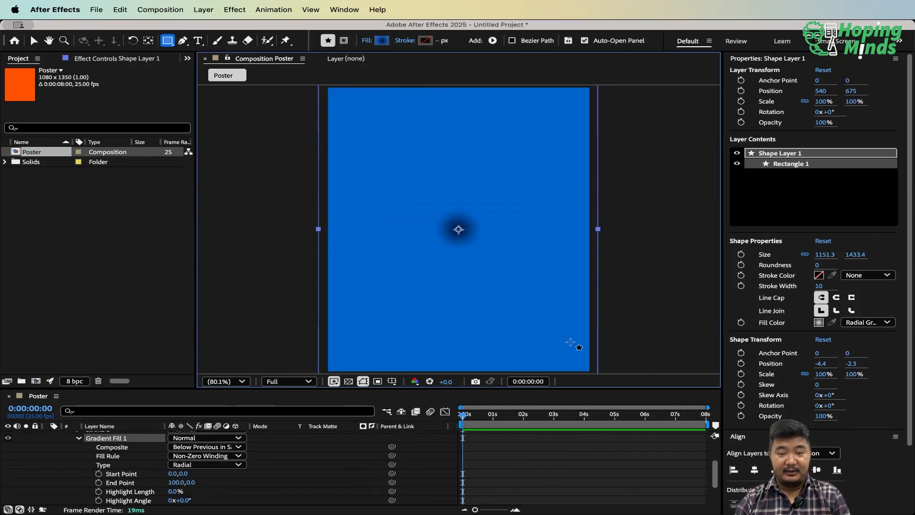
# Set the radial gradient's start color stop to a bright blue
pyautogui.click(381, 42)
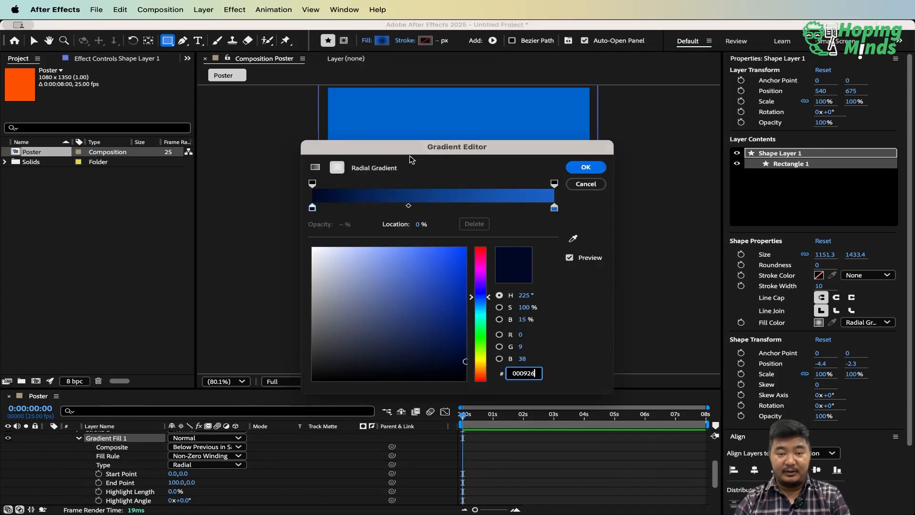
pyautogui.moveTo(362, 147); pyautogui.dragTo(438, 157)
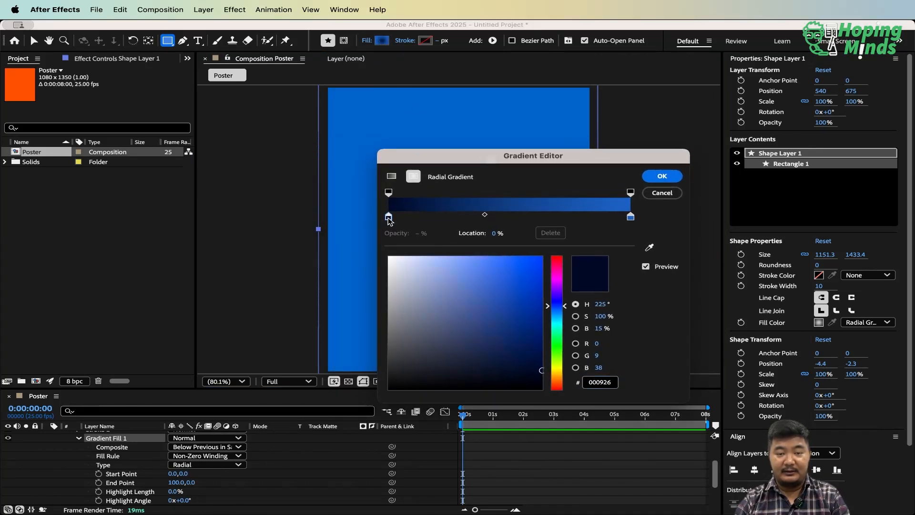
pyautogui.click(556, 316)
pyautogui.moveTo(507, 285); pyautogui.dragTo(514, 268)
pyautogui.click(556, 311)
# Set the radial gradient's end color stop to a dark navy blue, apply the gradient and activate the Selection tool
pyautogui.click(631, 217)
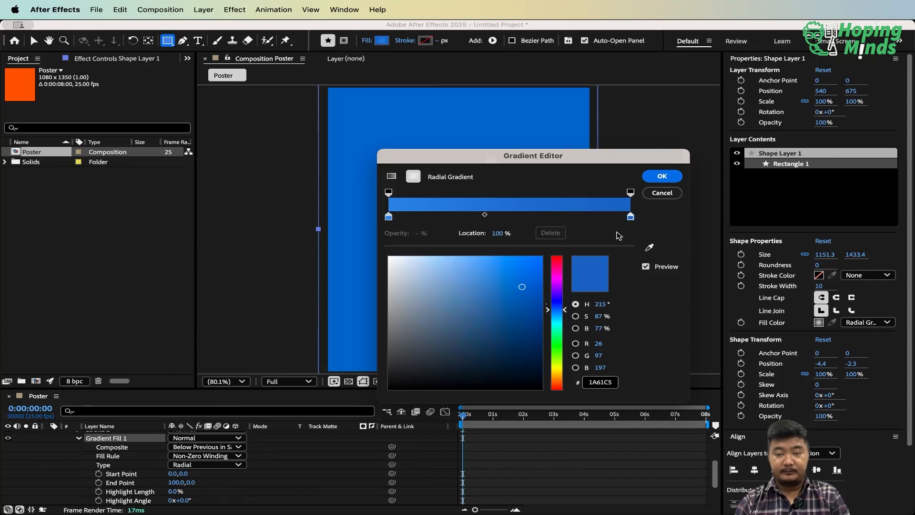
pyautogui.click(556, 304)
pyautogui.click(528, 325)
pyautogui.moveTo(528, 325); pyautogui.dragTo(511, 357)
pyautogui.click(662, 176)
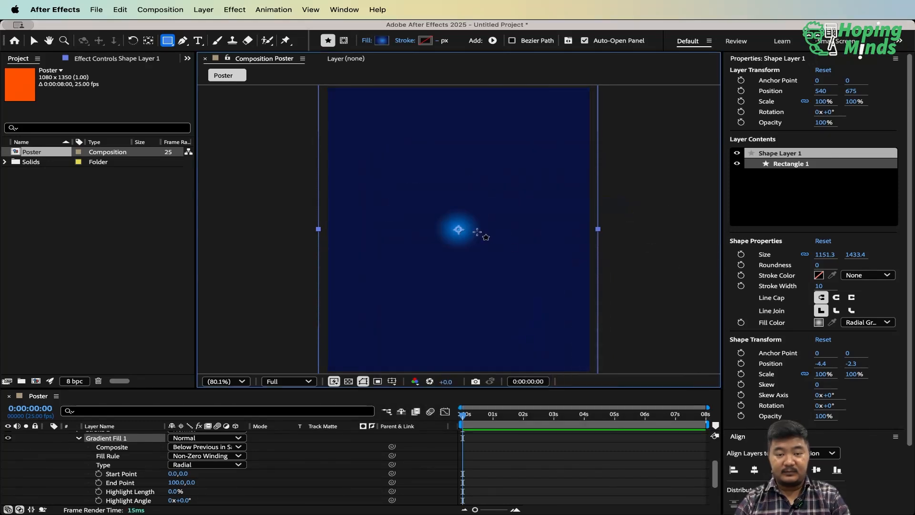
pyautogui.press('v')
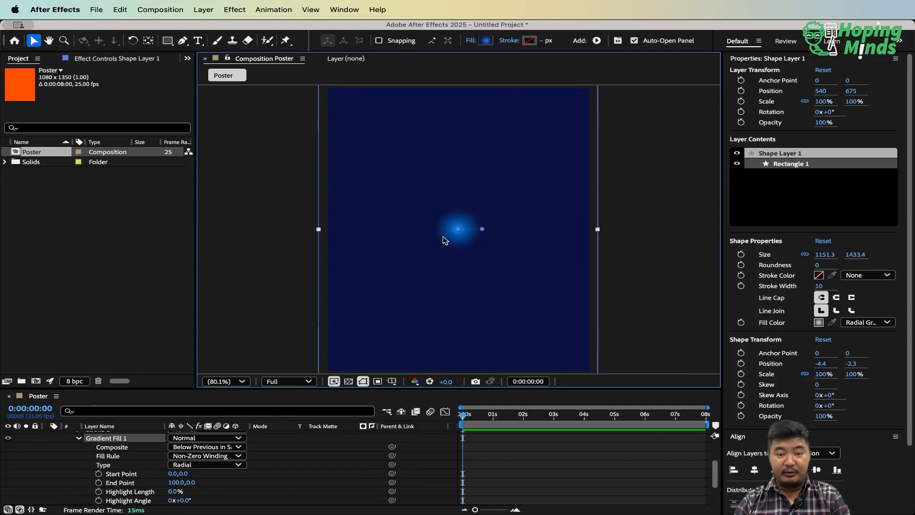
# Extend the radial gradient's end point to about 561, 605 near the rectangle's lower-right corner, fit the composition in view and collapse the shape layer
pyautogui.press(',')
pyautogui.press(',')
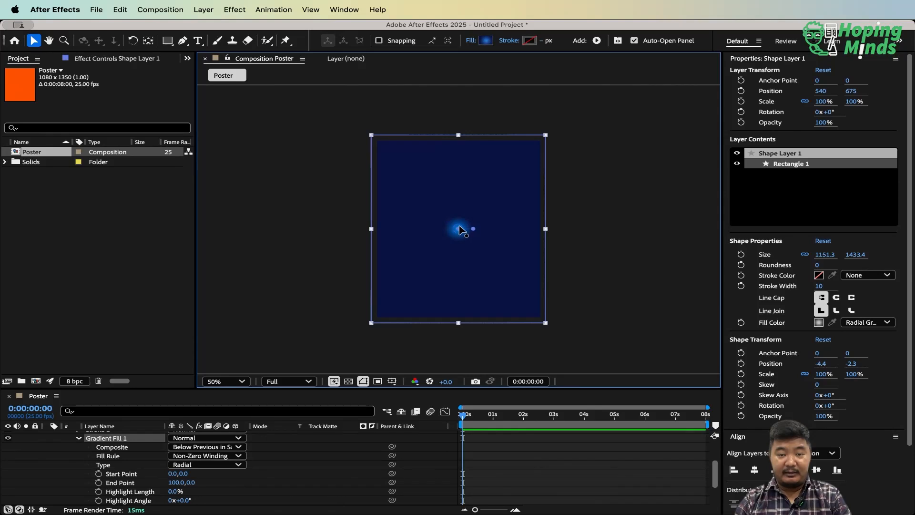
pyautogui.press('.')
pyautogui.press('.')
pyautogui.press('.')
pyautogui.press('.')
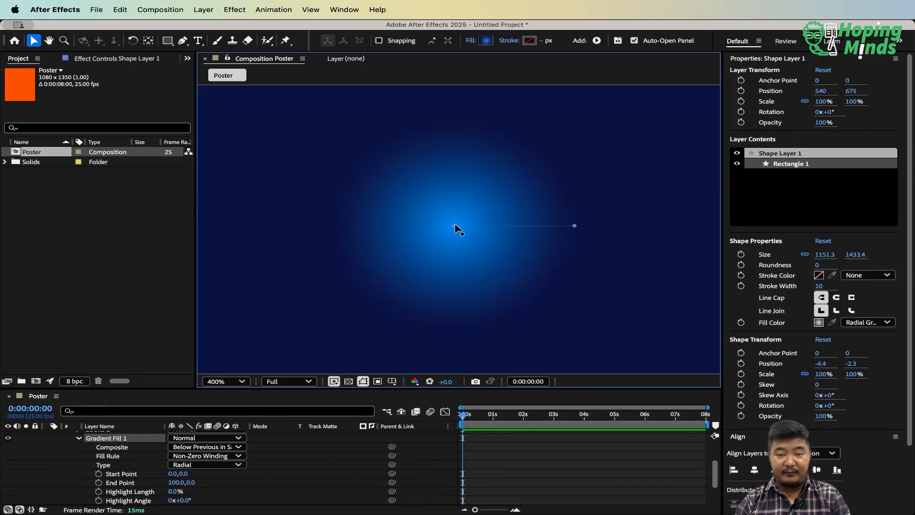
pyautogui.press(',')
pyautogui.press(',')
pyautogui.press(',')
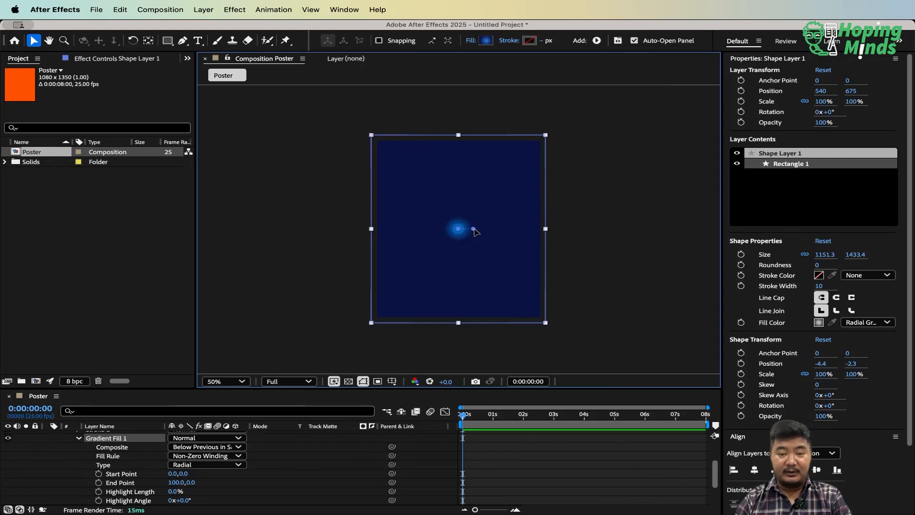
pyautogui.moveTo(474, 229); pyautogui.dragTo(544, 310)
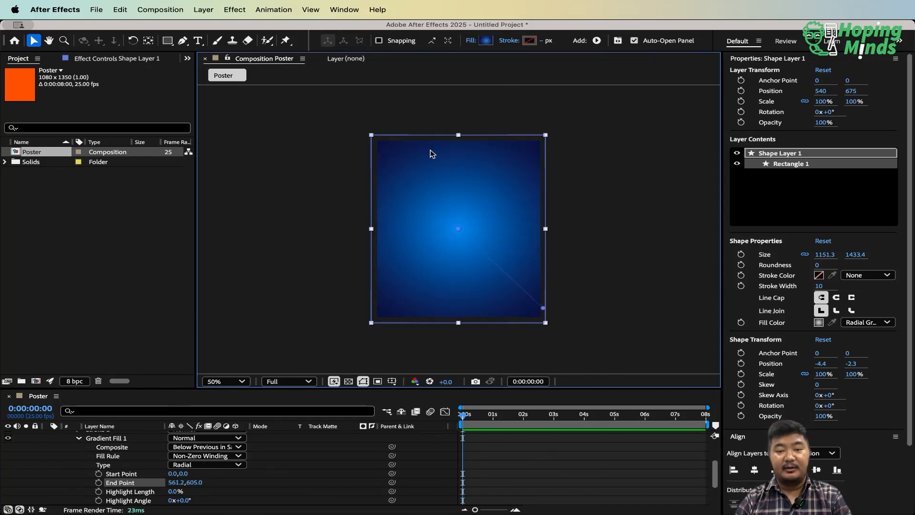
pyautogui.click(243, 382)
pyautogui.click(238, 185)
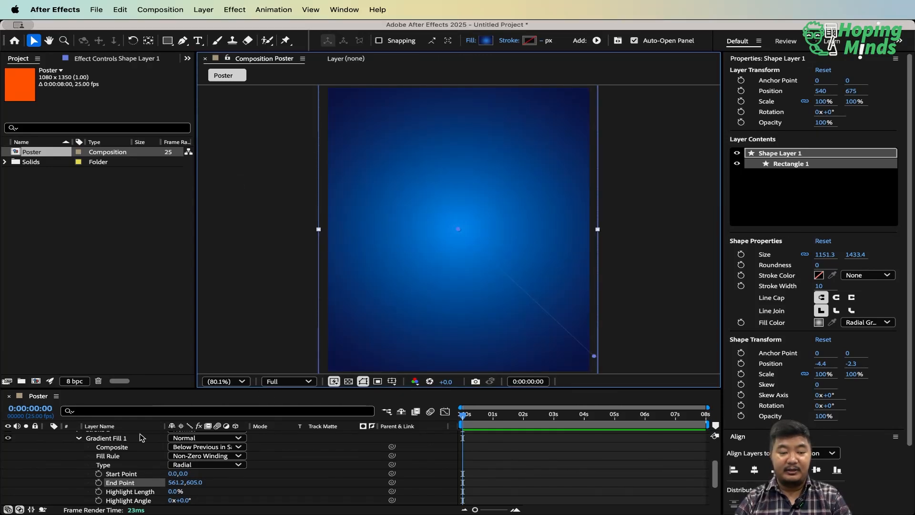
pyautogui.scroll(3, 44, 471)
pyautogui.click(47, 435)
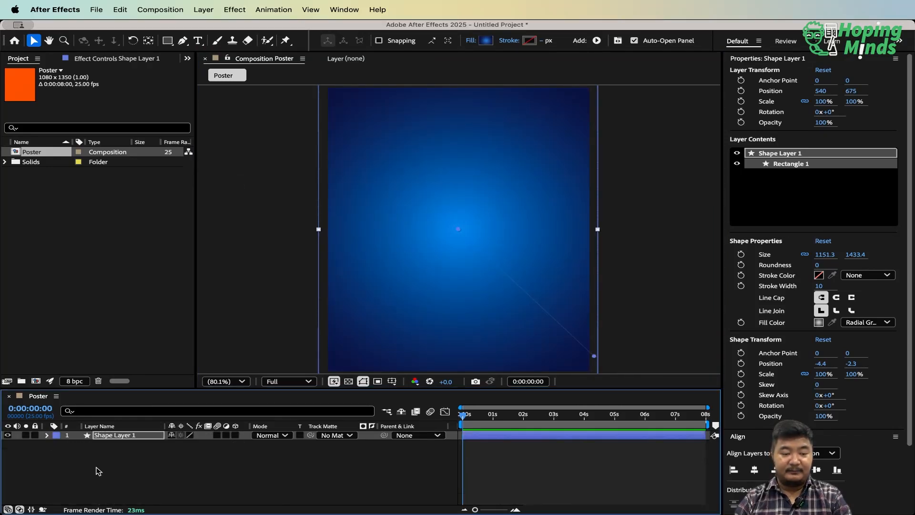
# Import jmp shot.png from the References folder into the project as footage
pyautogui.click(133, 463)
pyautogui.doubleClick(74, 262)
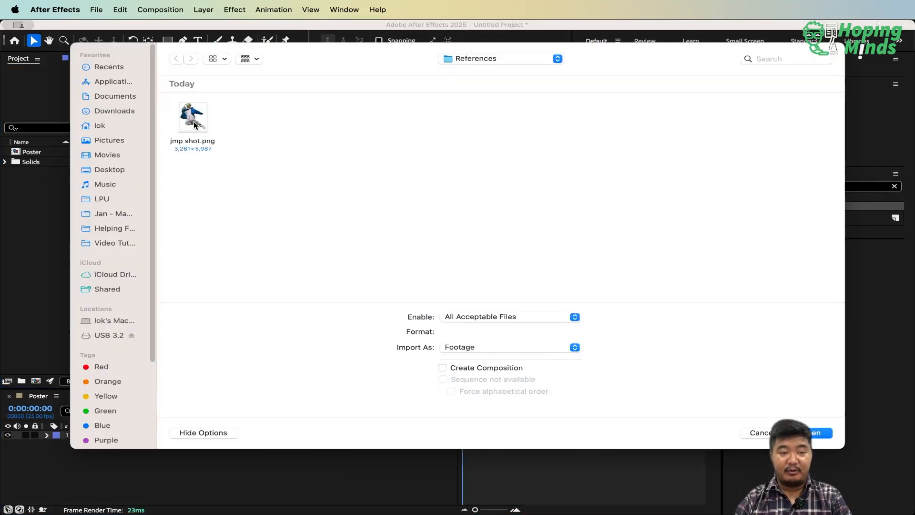
pyautogui.click(194, 123)
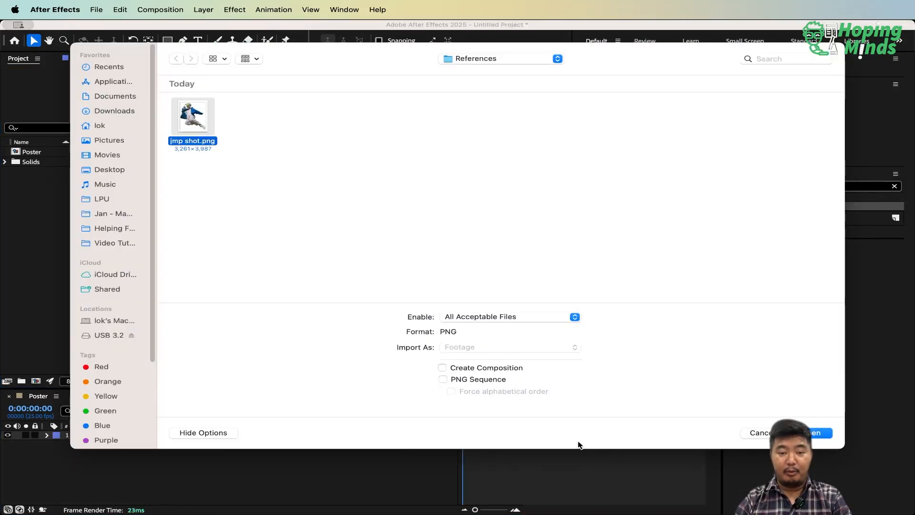
pyautogui.click(817, 435)
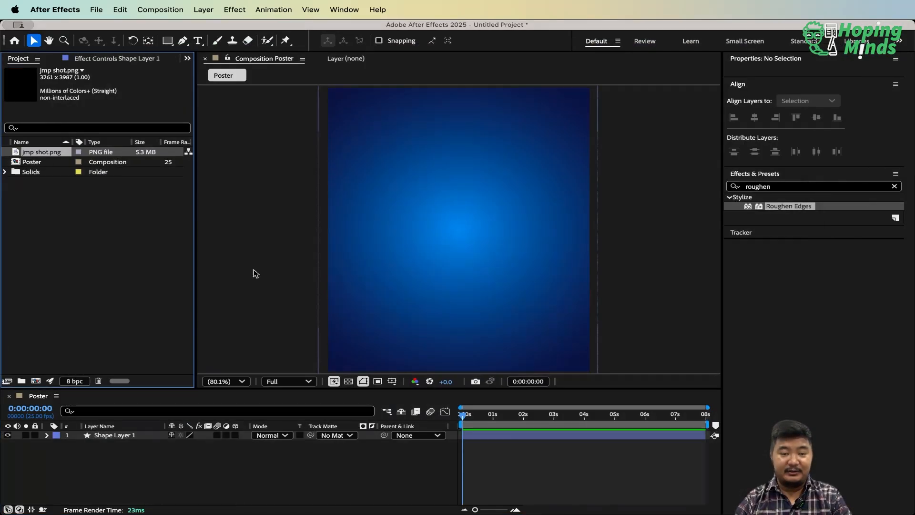
pyautogui.click(99, 229)
# Add jmp shot.png to the Poster composition as a layer above the gradient background and inspect its full extent
pyautogui.click(41, 153)
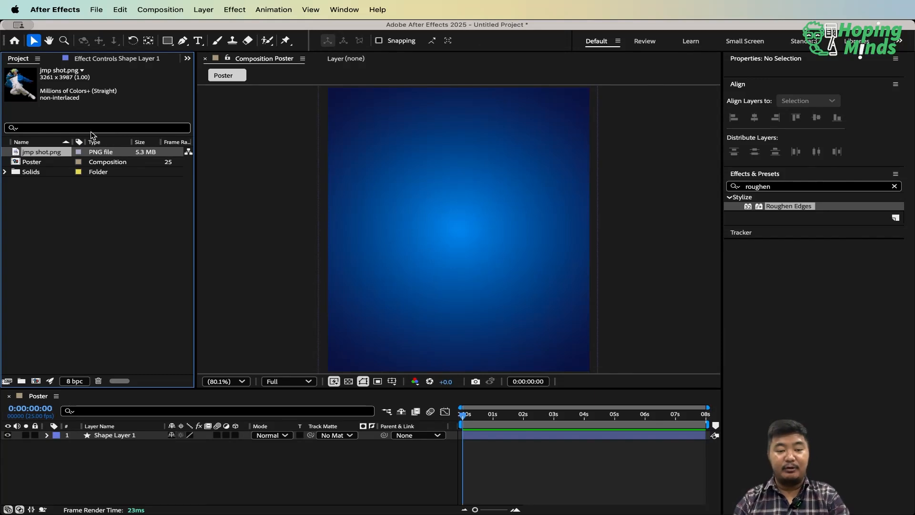
pyautogui.moveTo(35, 154); pyautogui.dragTo(102, 431)
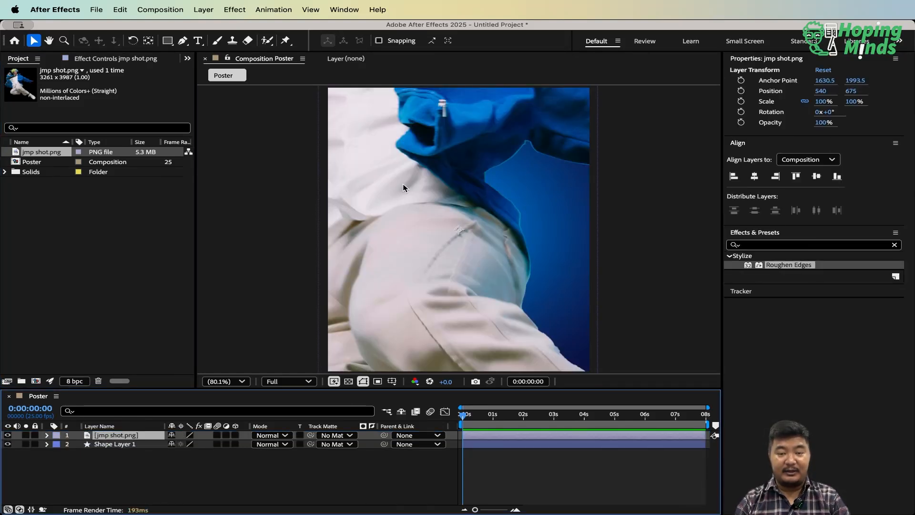
pyautogui.scroll(-2, 451, 168)
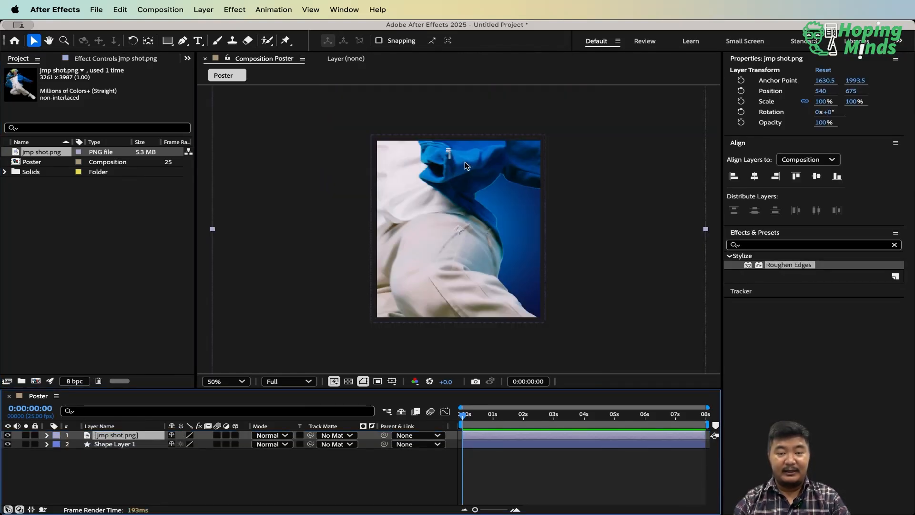
pyautogui.scroll(-4, 467, 164)
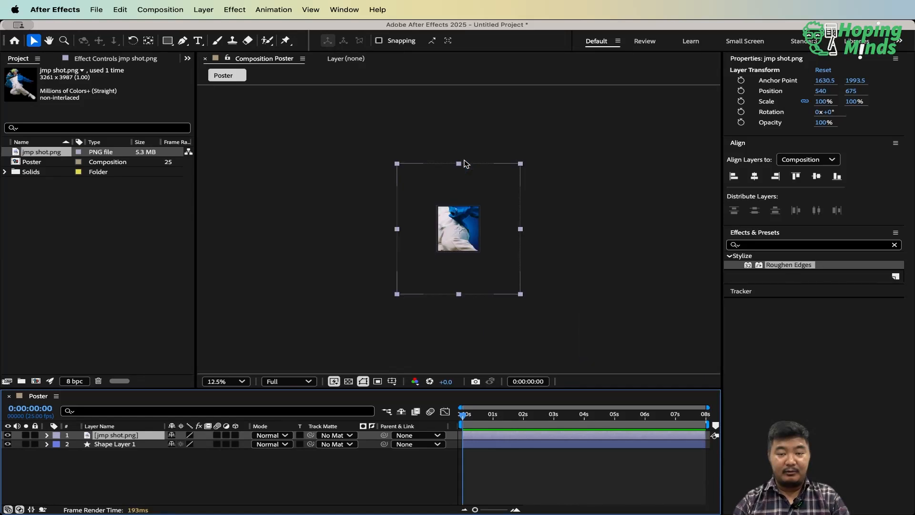
pyautogui.scroll(4, 466, 164)
pyautogui.scroll(2, 466, 163)
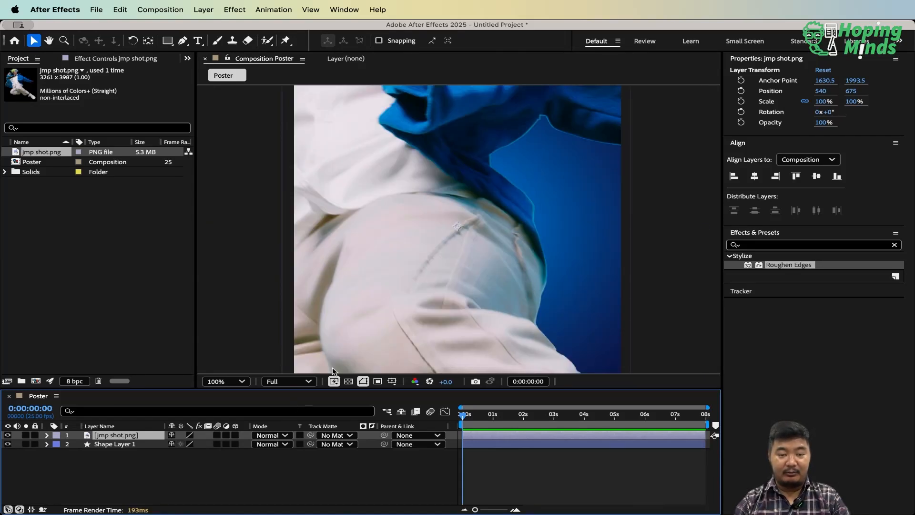
# Compare the property groups of the jmp shot.png layer with the shape layer's rectangle path, stroke and gradient fill properties
pyautogui.click(119, 477)
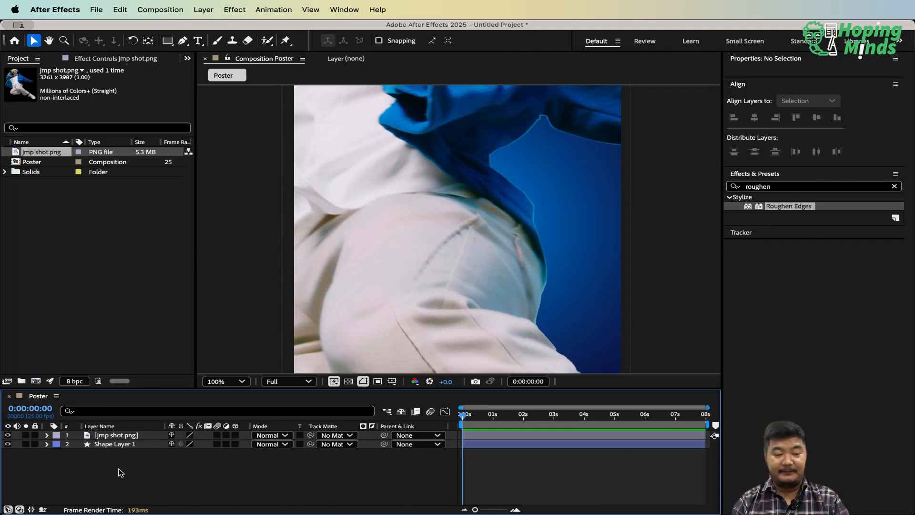
pyautogui.click(124, 443)
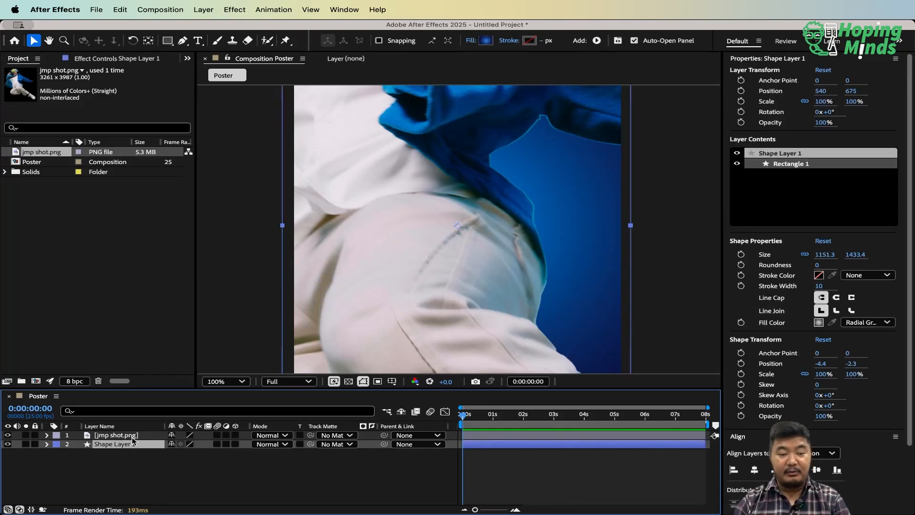
pyautogui.click(124, 435)
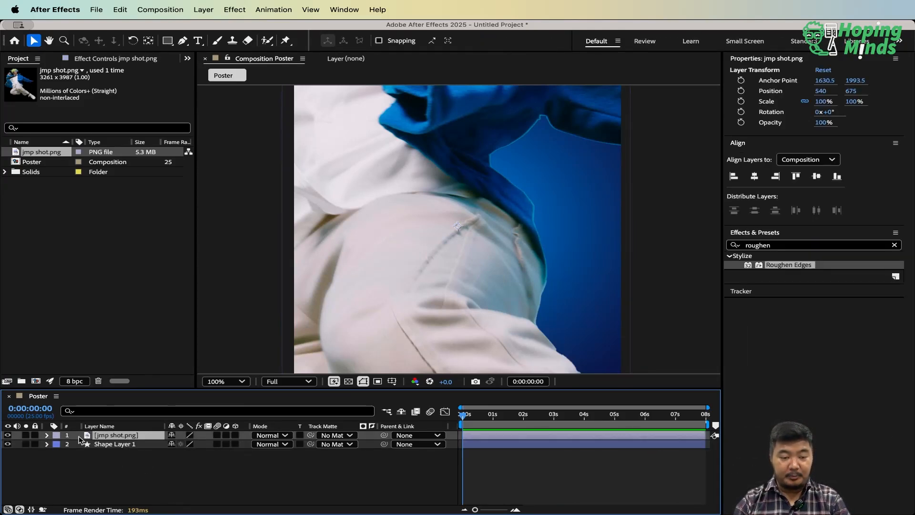
pyautogui.click(47, 435)
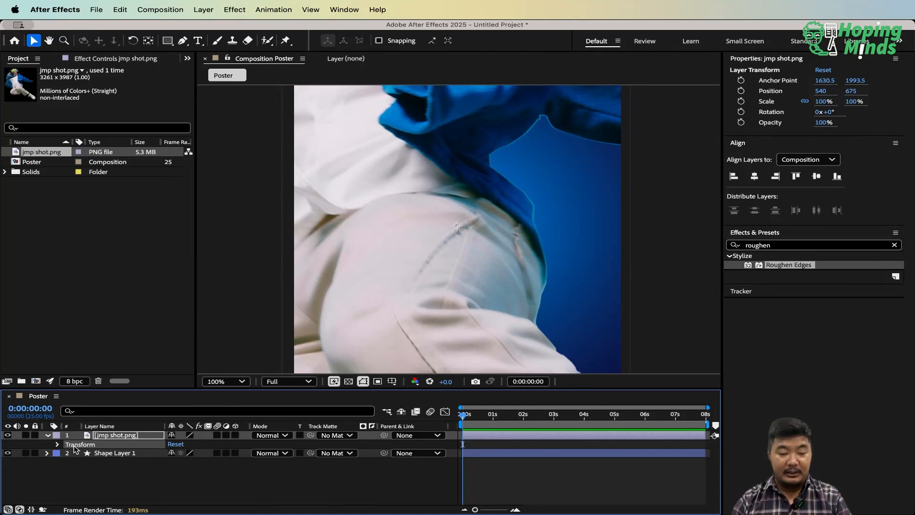
pyautogui.click(100, 453)
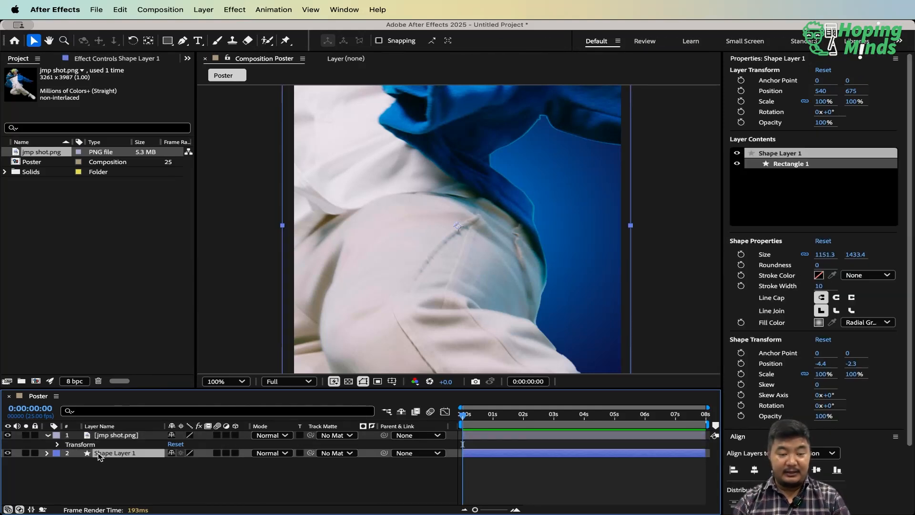
pyautogui.click(47, 453)
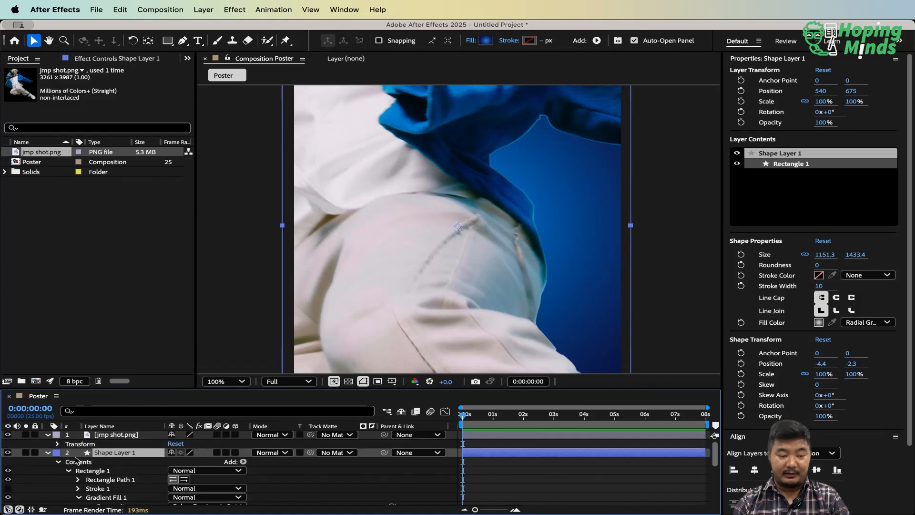
pyautogui.scroll(-1, 77, 458)
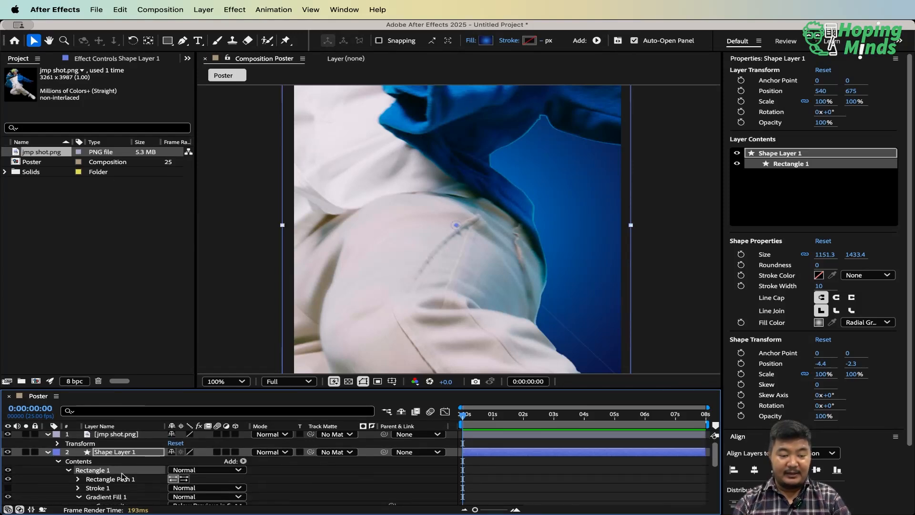
pyautogui.scroll(-5, 123, 474)
pyautogui.scroll(3, 123, 465)
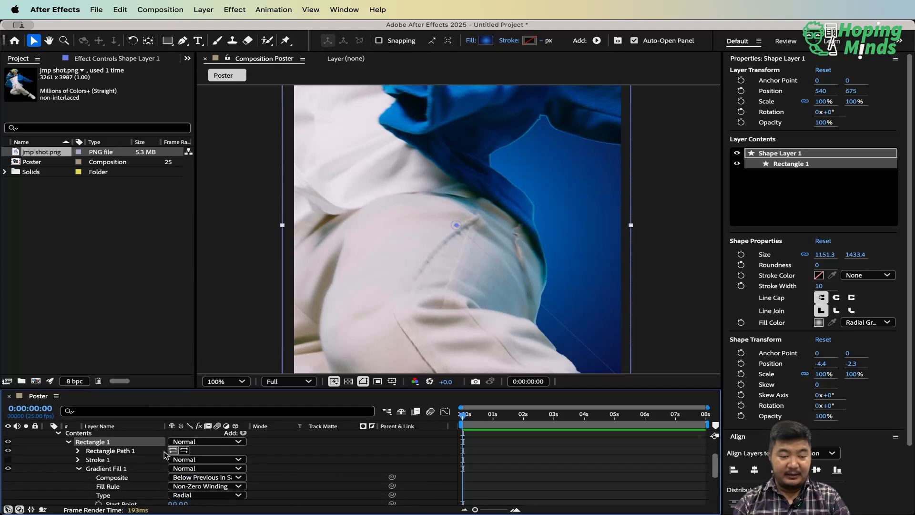
pyautogui.click(133, 452)
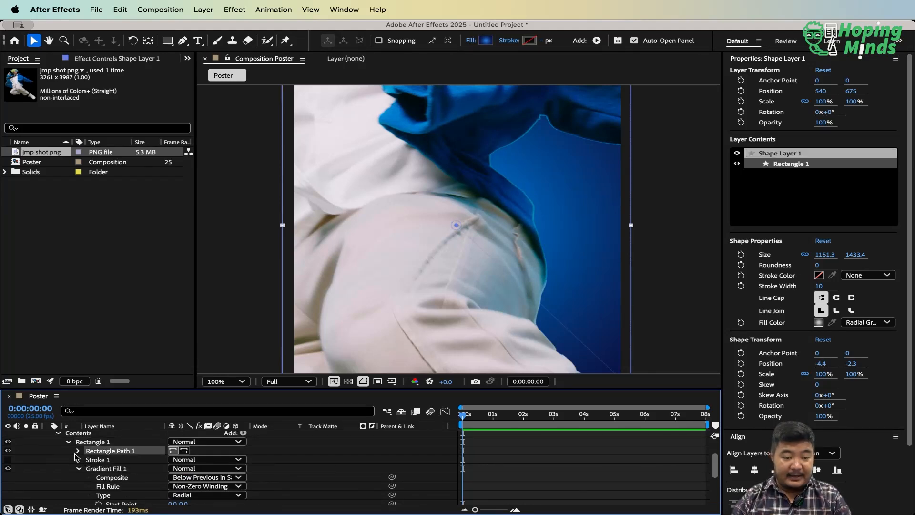
pyautogui.click(98, 460)
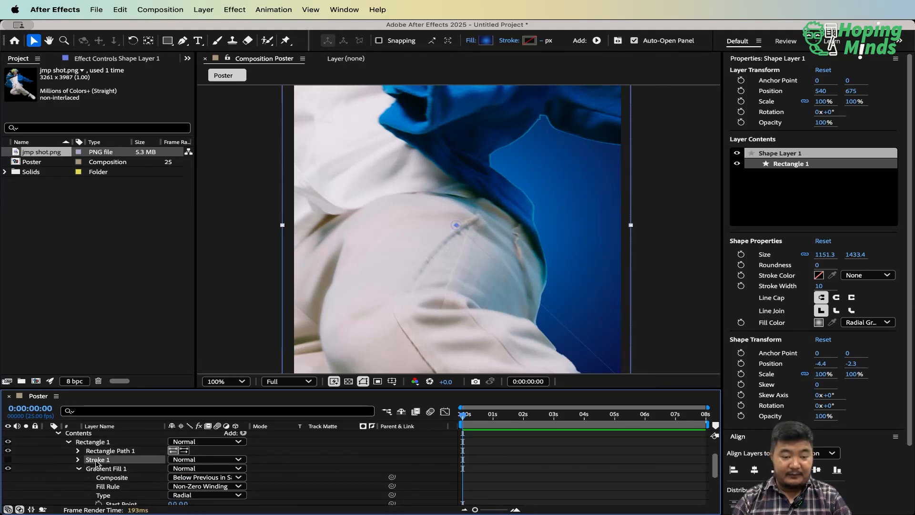
pyautogui.click(130, 470)
pyautogui.scroll(-8, 131, 470)
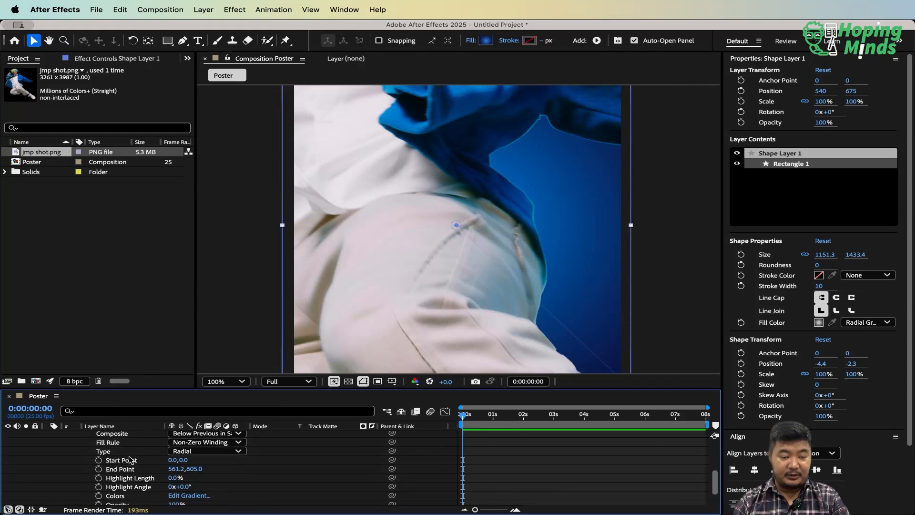
pyautogui.click(132, 483)
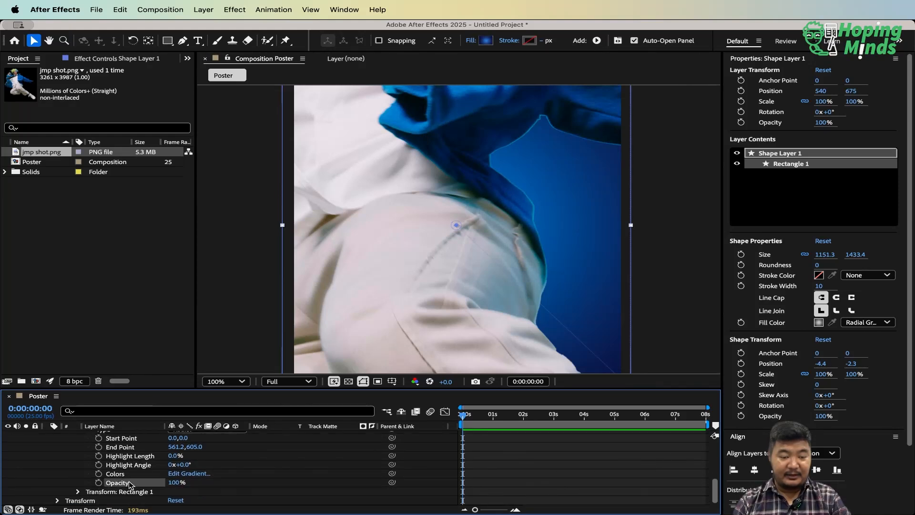
pyautogui.scroll(10, 132, 472)
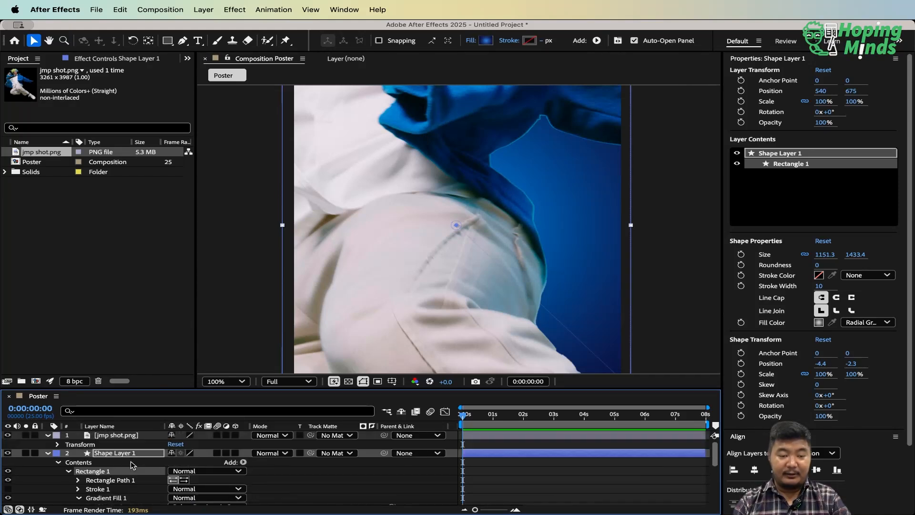
pyautogui.click(47, 454)
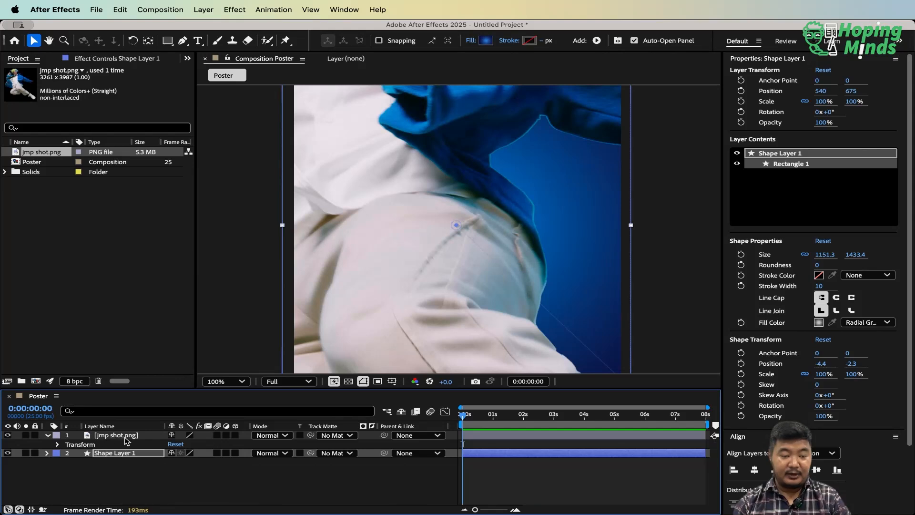
# Expand the jmp shot.png layer's Transform group and examine its Anchor Point, Position, Scale, Rotation and Opacity properties
pyautogui.click(127, 437)
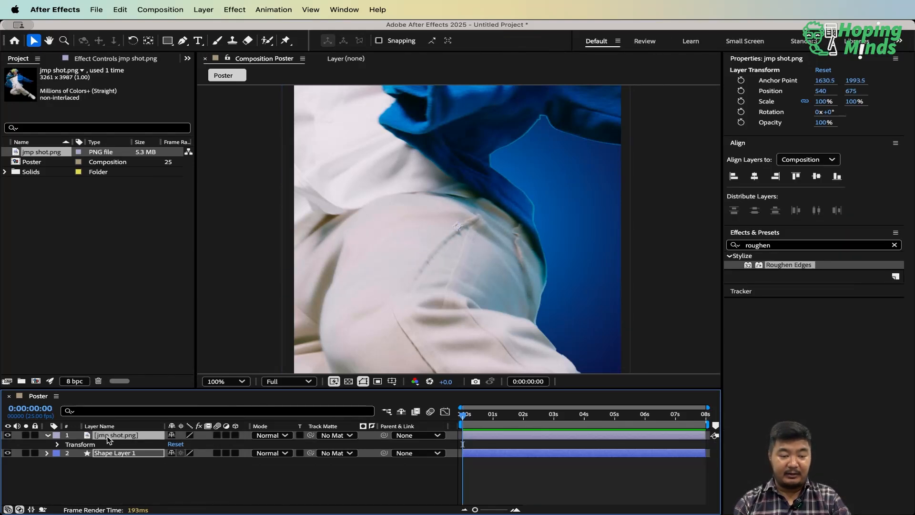
pyautogui.click(57, 444)
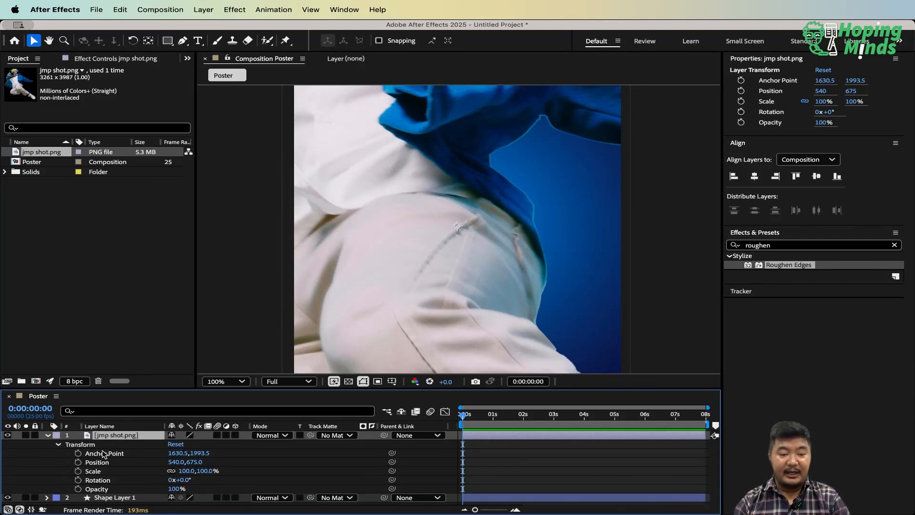
pyautogui.click(87, 446)
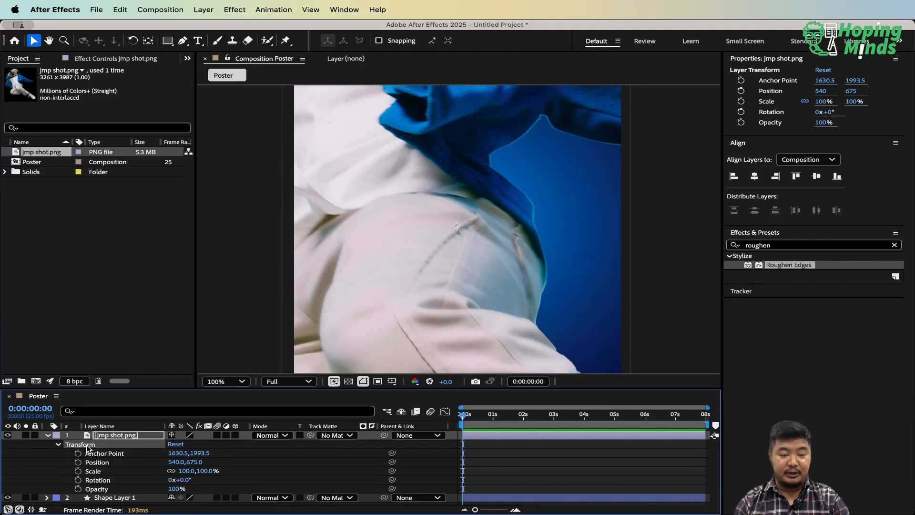
pyautogui.click(115, 455)
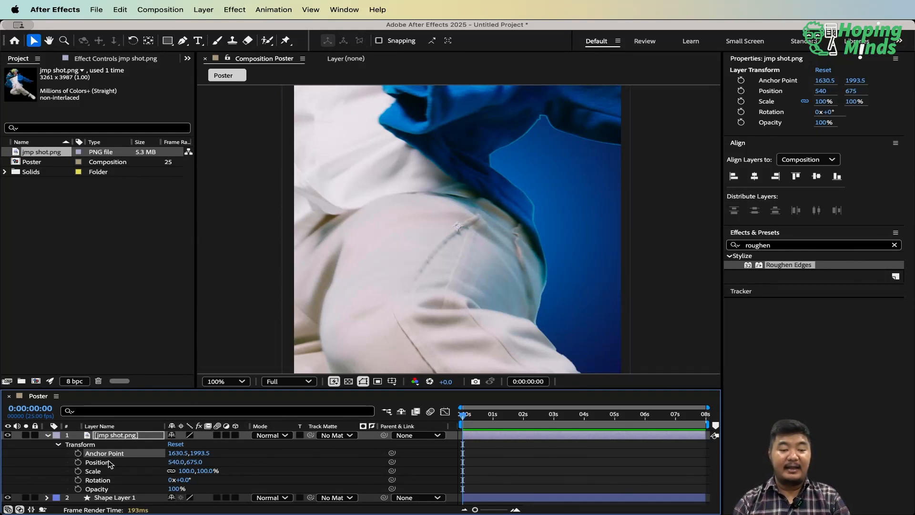
pyautogui.click(106, 463)
pyautogui.click(106, 472)
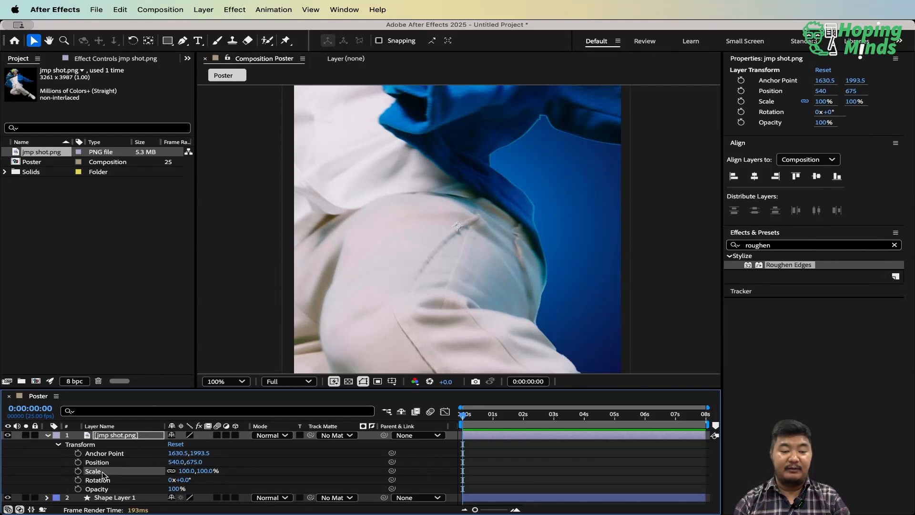
pyautogui.click(110, 481)
pyautogui.click(109, 490)
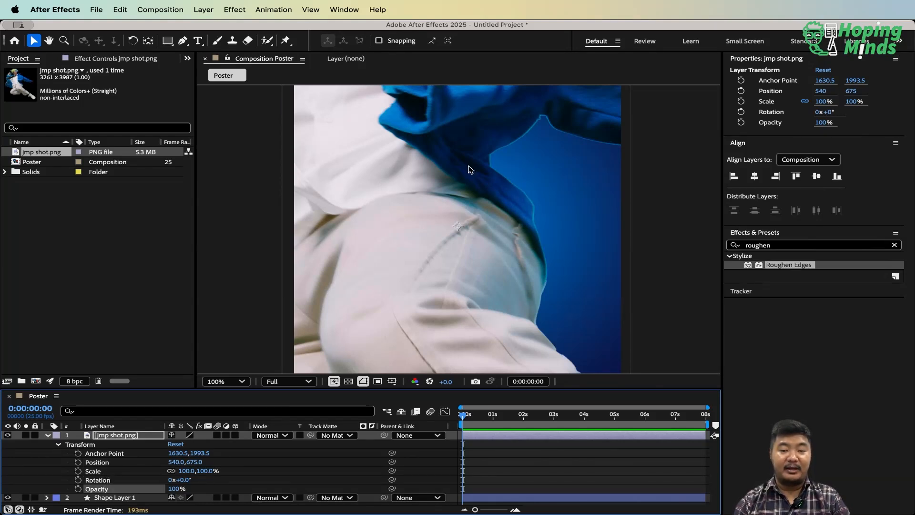
pyautogui.click(104, 472)
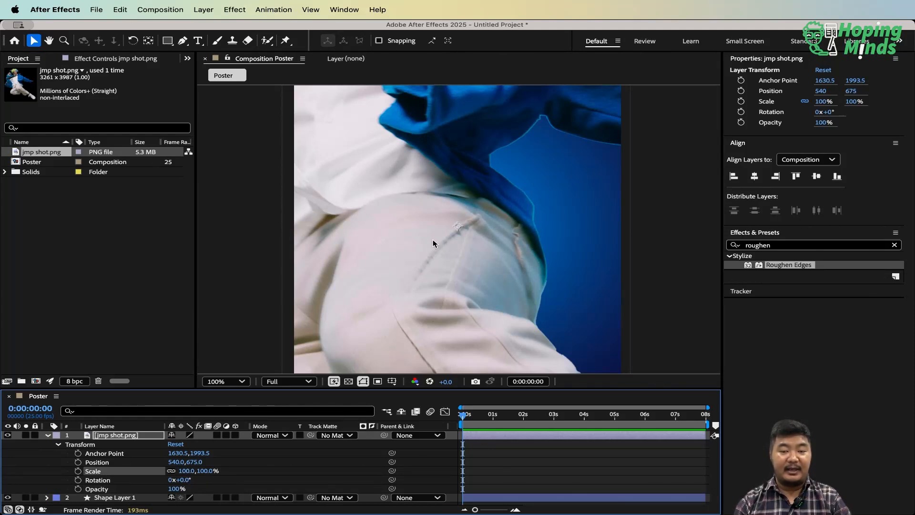
# Scale the jmp shot.png layer uniformly to 27% and fit the whole poster in the viewer
pyautogui.scroll(-2, 433, 243)
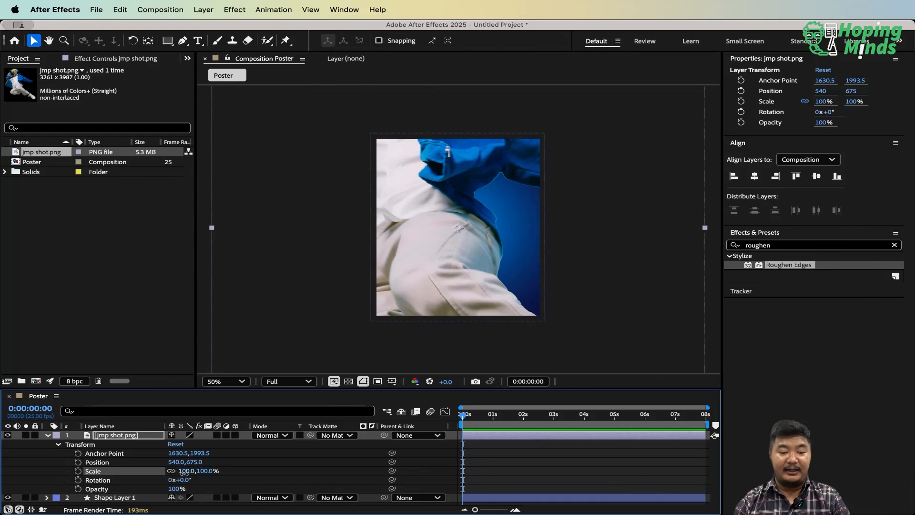
pyautogui.moveTo(185, 472); pyautogui.dragTo(130, 465)
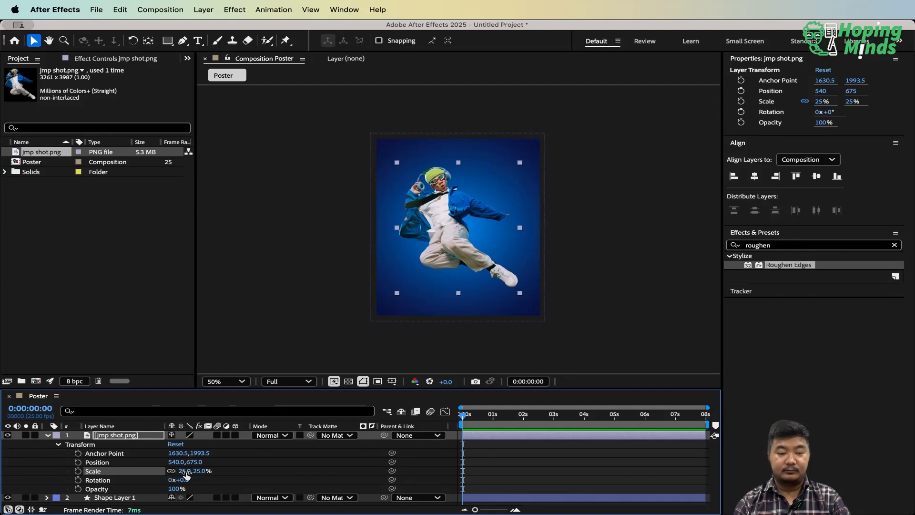
pyautogui.moveTo(186, 471); pyautogui.dragTo(183, 474)
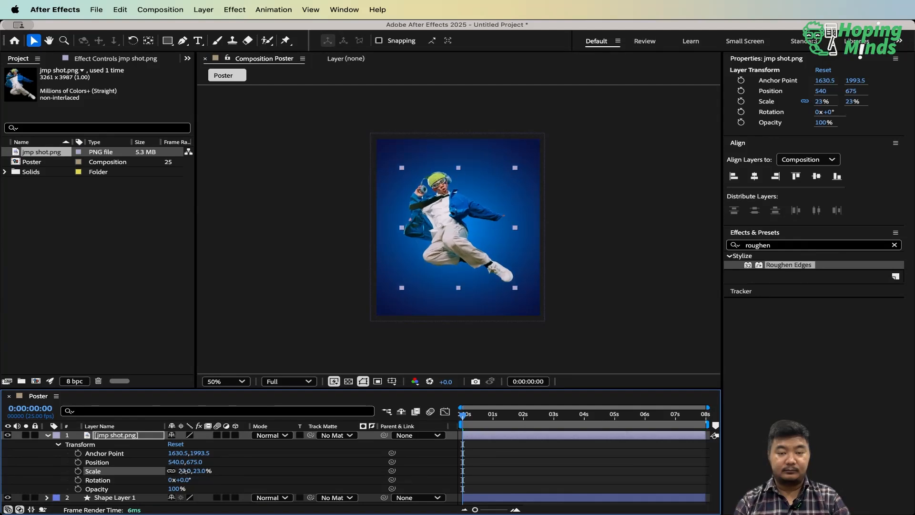
pyautogui.click(225, 381)
pyautogui.click(235, 191)
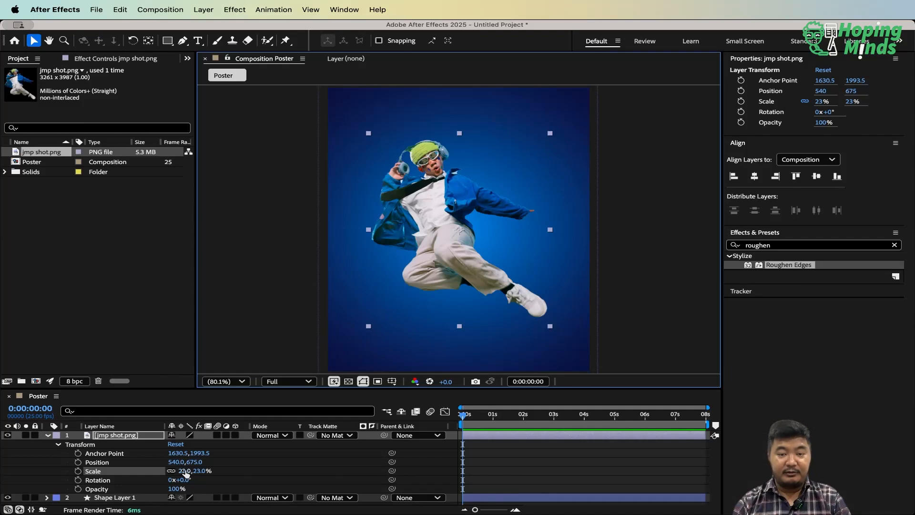
pyautogui.moveTo(185, 472); pyautogui.dragTo(183, 471)
pyautogui.click(284, 466)
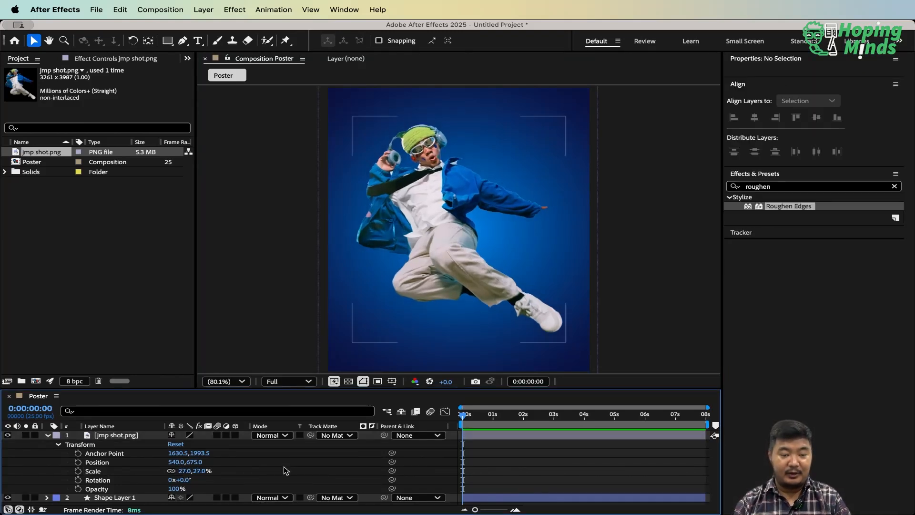
# Collapse the jmp shot.png layer's properties and reselect the layer
pyautogui.click(130, 435)
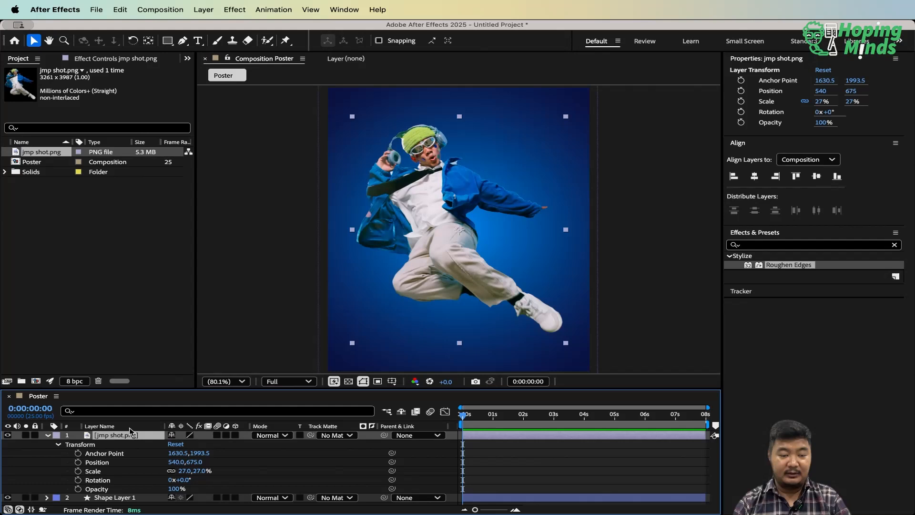
pyautogui.click(48, 435)
pyautogui.click(91, 470)
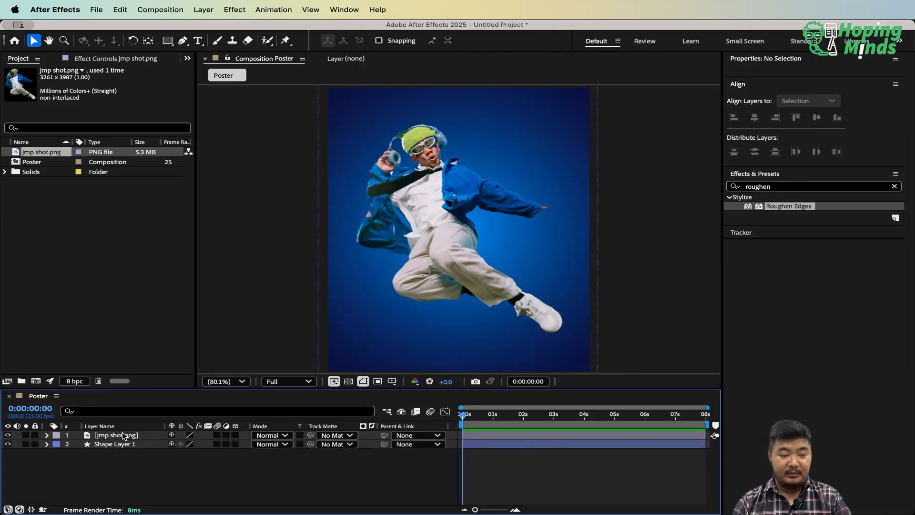
pyautogui.click(125, 435)
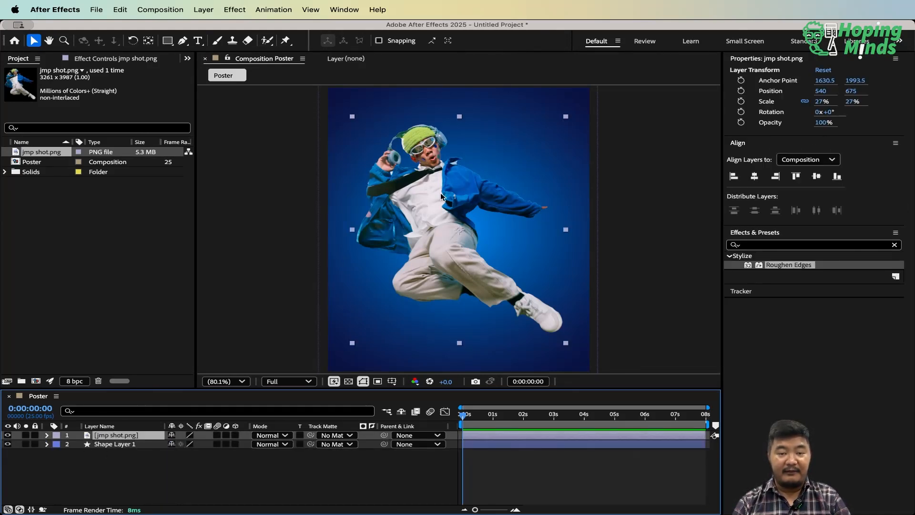
pyautogui.click(133, 497)
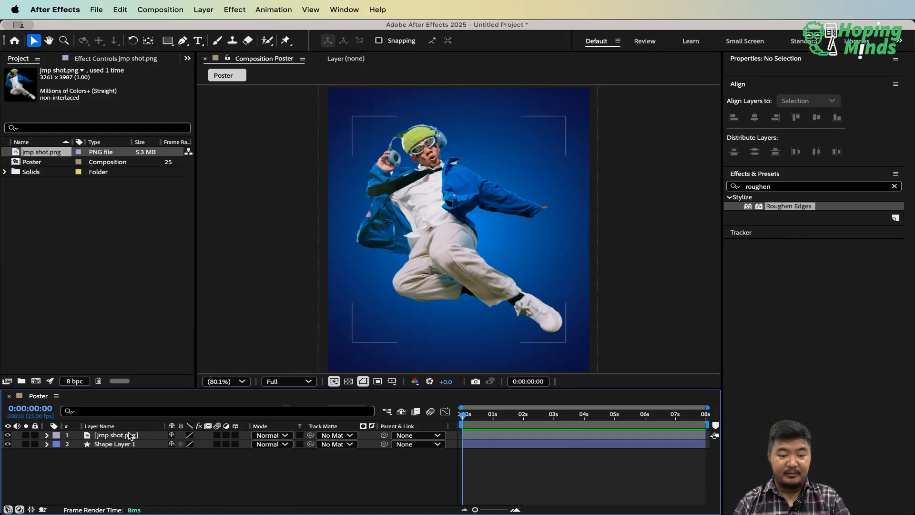
pyautogui.click(466, 205)
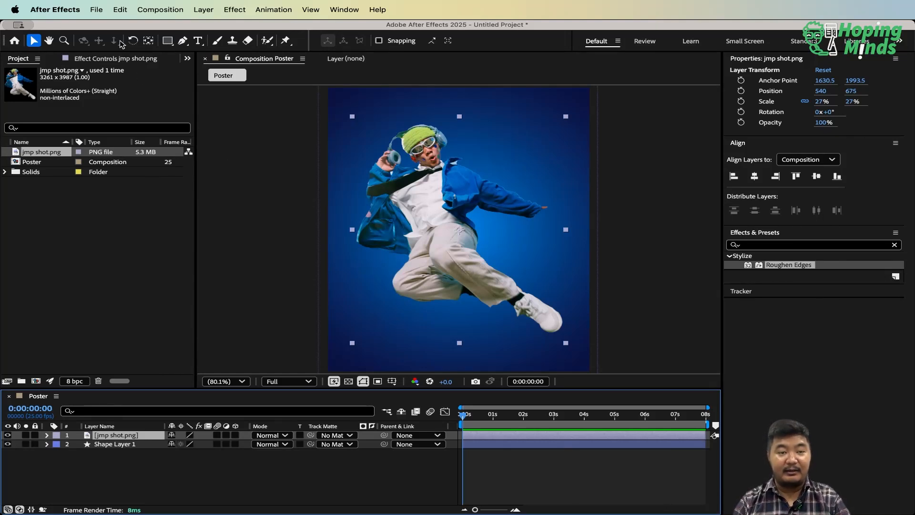
# Activate the Pan Behind (Anchor Point) tool for the jmp shot.png layer and inspect the anchor point at the figure's hip
pyautogui.click(149, 41)
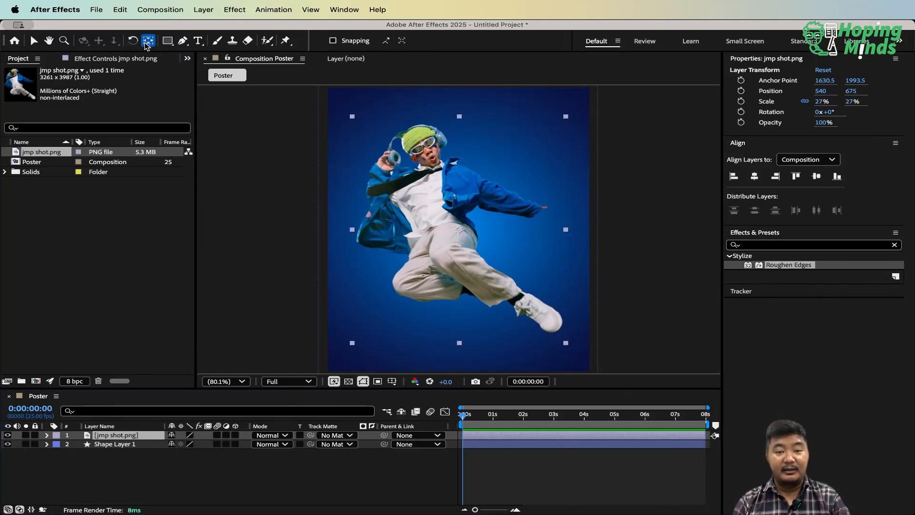
pyautogui.click(123, 436)
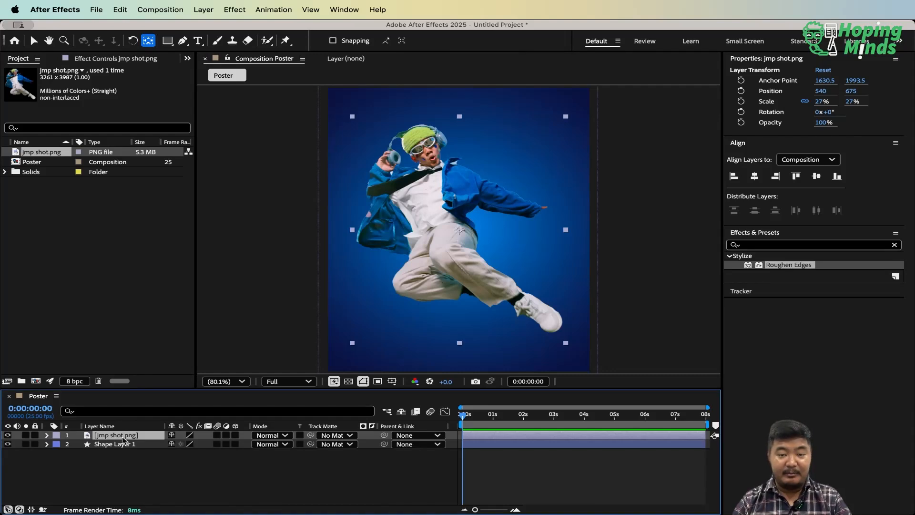
pyautogui.click(122, 461)
pyautogui.click(125, 435)
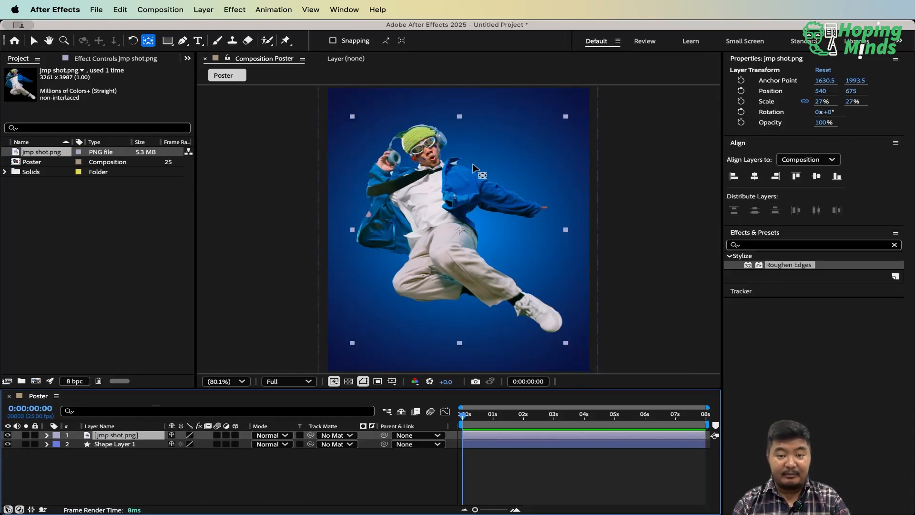
pyautogui.scroll(3, 473, 219)
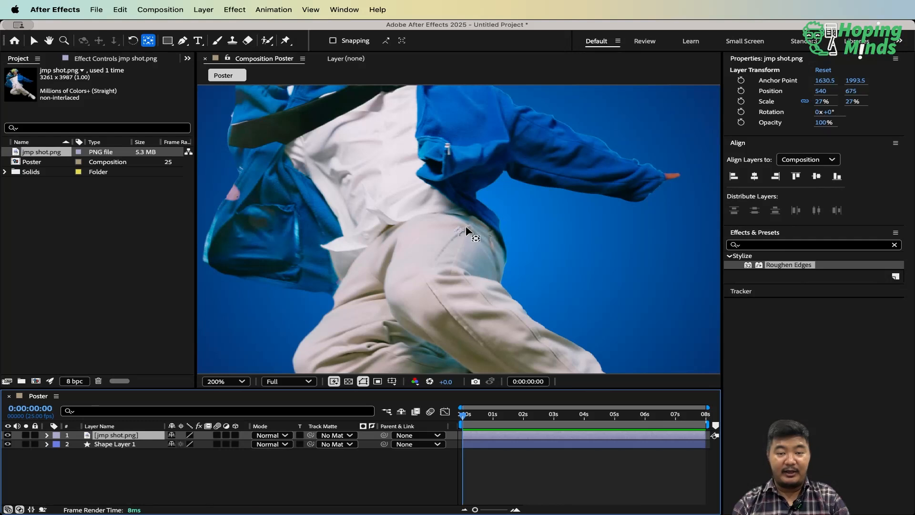
pyautogui.scroll(-1, 467, 234)
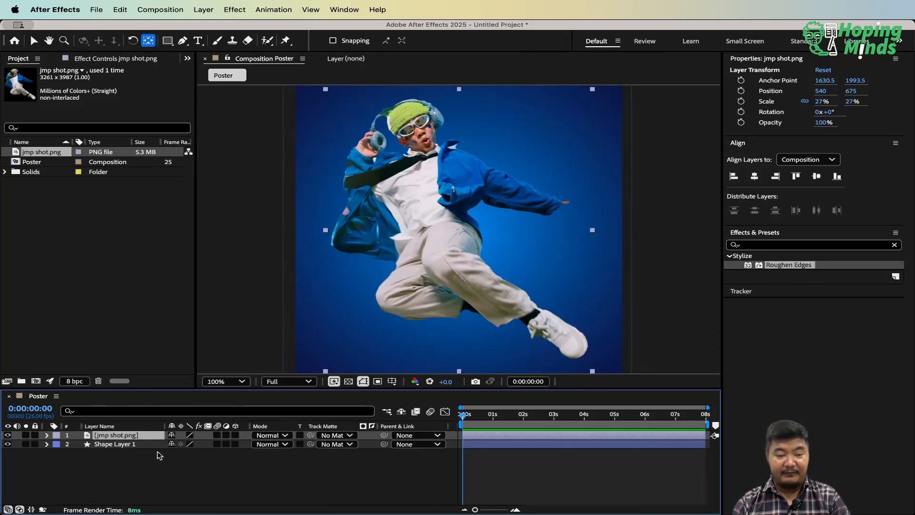
# Reveal the jmp shot.png layer's Transform properties and set its Scale to 19%
pyautogui.press('s')
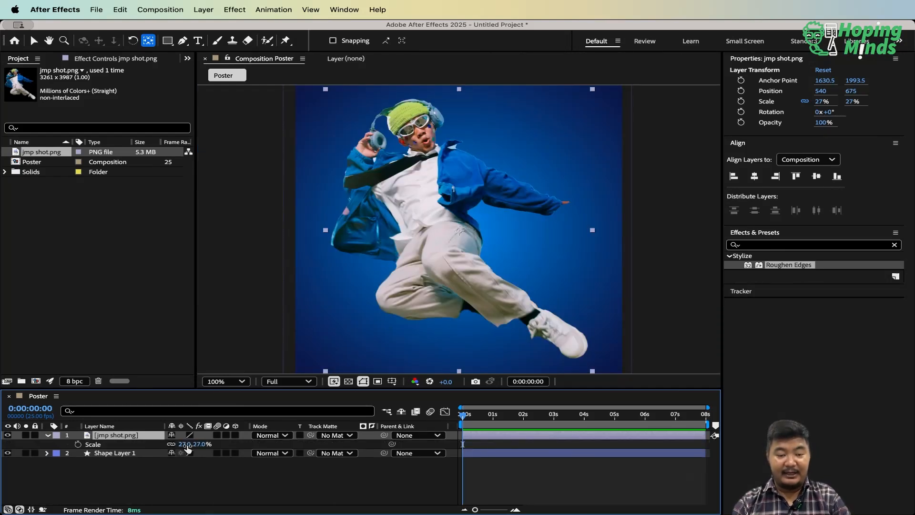
pyautogui.click(48, 436)
pyautogui.click(47, 435)
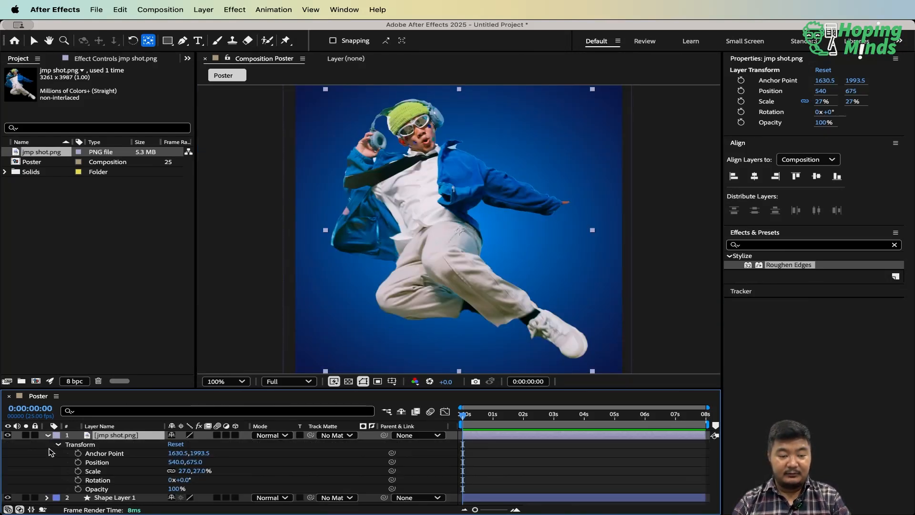
pyautogui.click(101, 471)
pyautogui.moveTo(181, 470)
pyautogui.mouseDown()
pyautogui.moveTo(200, 471)
pyautogui.moveTo(171, 471)
pyautogui.mouseUp()
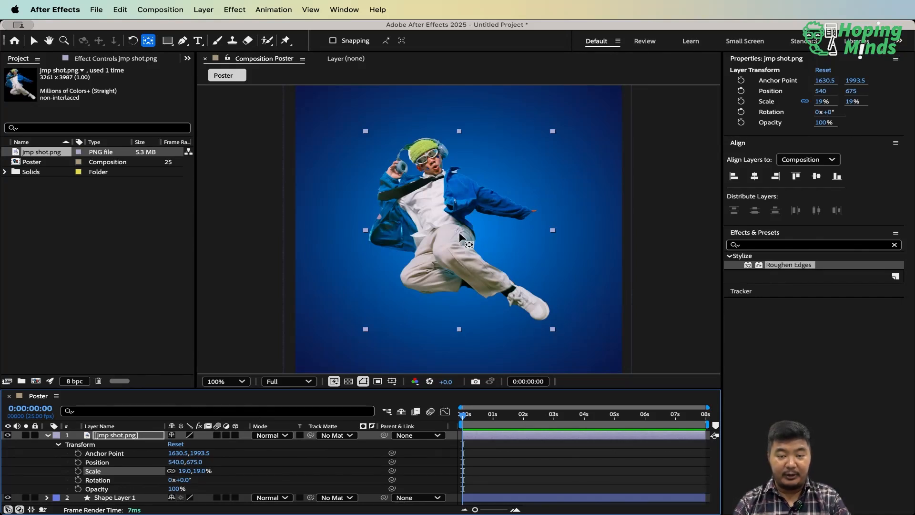
# Move the jmp shot.png layer's anchor point to the toe of the extended shoe and set the layer's Scale to 24%
pyautogui.moveTo(460, 237); pyautogui.dragTo(547, 322)
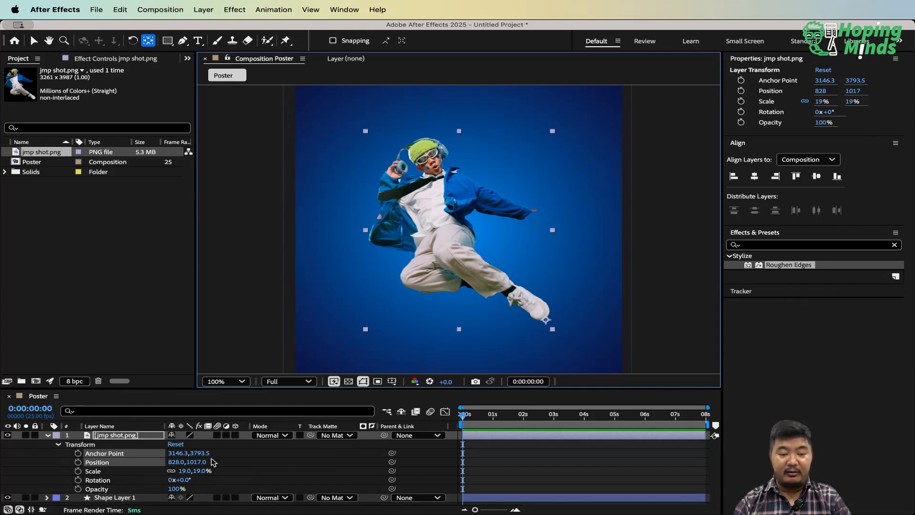
pyautogui.click(227, 467)
pyautogui.moveTo(183, 473)
pyautogui.mouseDown()
pyautogui.moveTo(200, 472)
pyautogui.moveTo(170, 470)
pyautogui.moveTo(188, 472)
pyautogui.mouseUp()
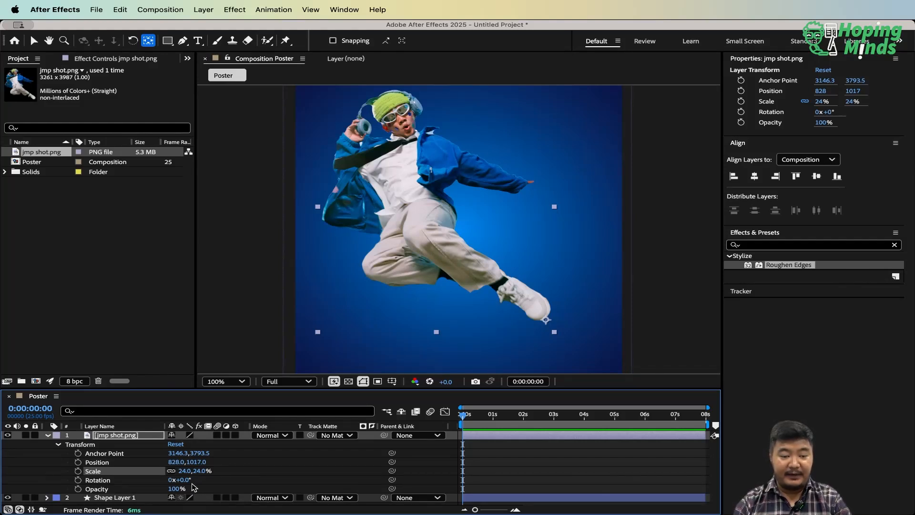
# Set the jmp shot.png layer's Rotation to 6°, move the figure to about position 860, 1077, and collapse its properties
pyautogui.click(100, 483)
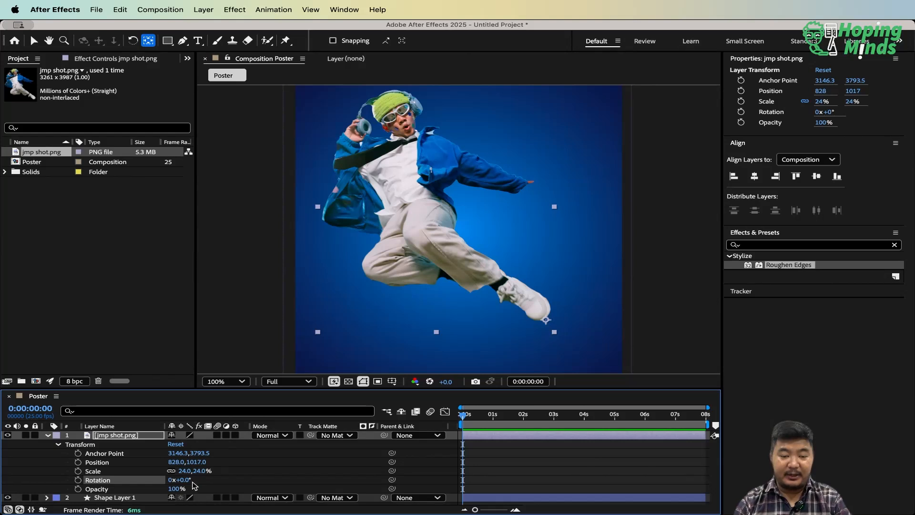
pyautogui.moveTo(186, 479)
pyautogui.mouseDown()
pyautogui.moveTo(175, 480)
pyautogui.moveTo(188, 479)
pyautogui.mouseUp()
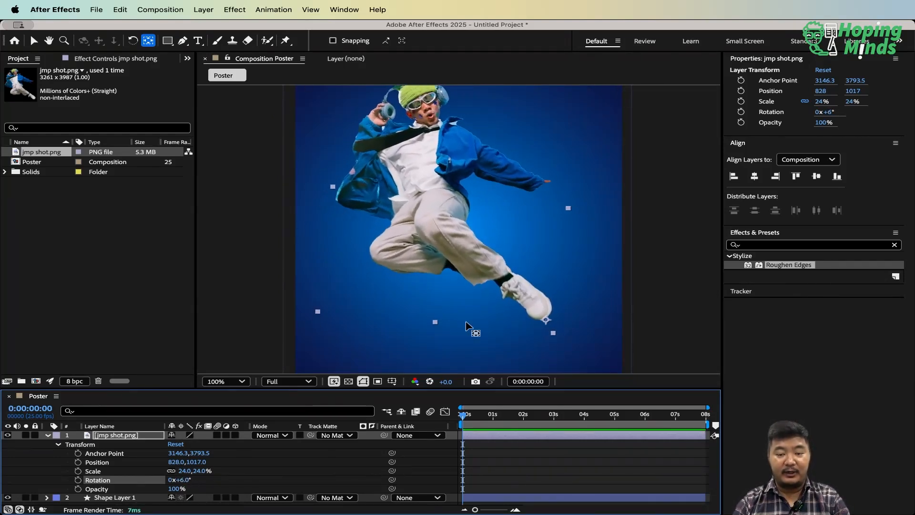
pyautogui.hotkey('shift', '/')
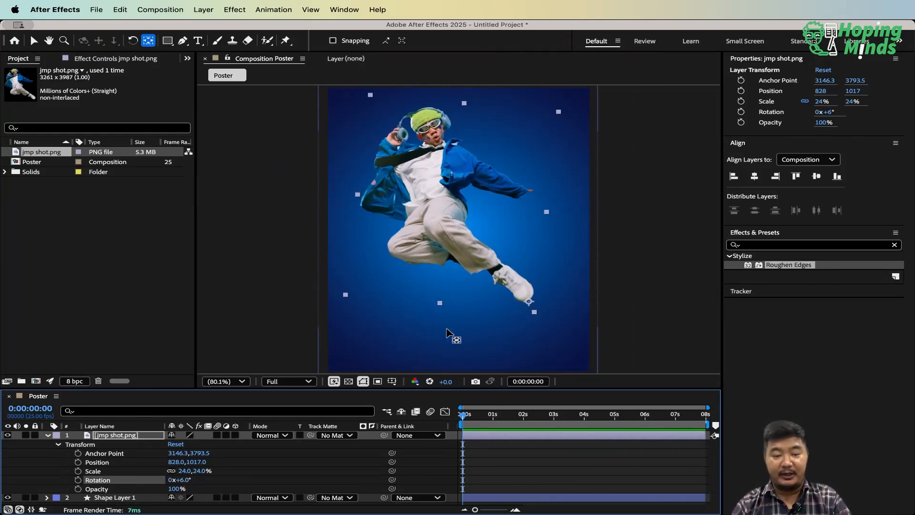
pyautogui.press('v')
pyautogui.moveTo(443, 208); pyautogui.dragTo(450, 218)
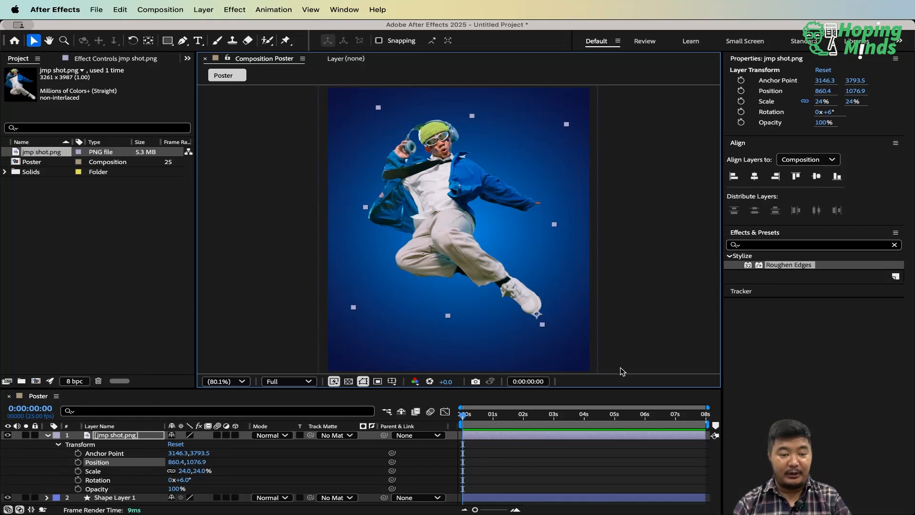
pyautogui.click(48, 435)
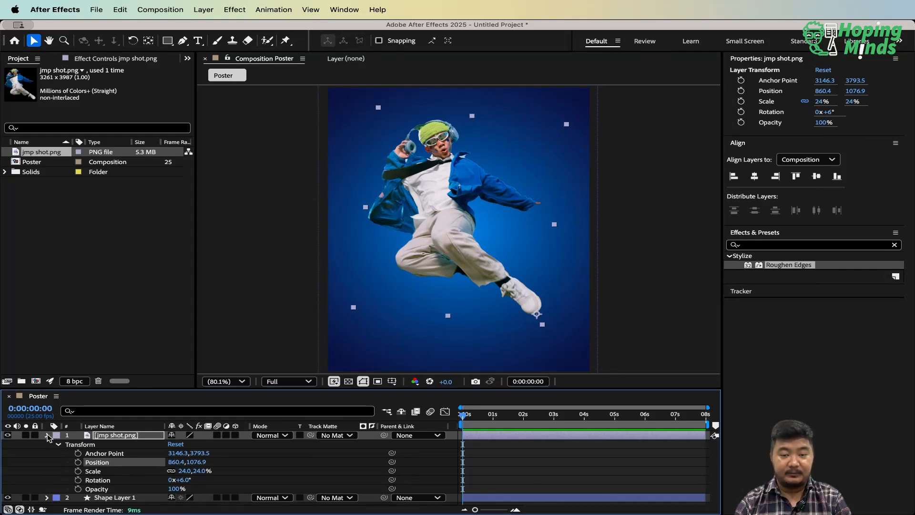
pyautogui.click(212, 473)
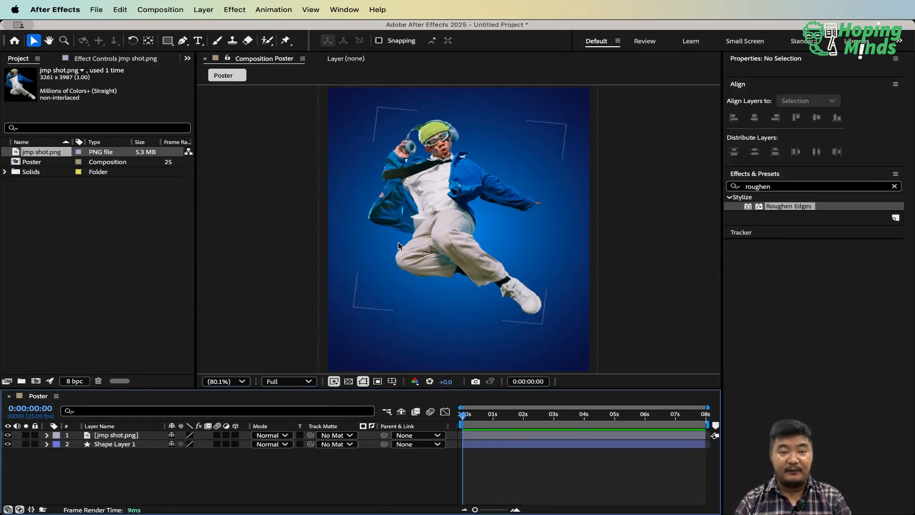
# Add a point text layer reading BREAK across the figure's lower legs
pyautogui.press('super+t')
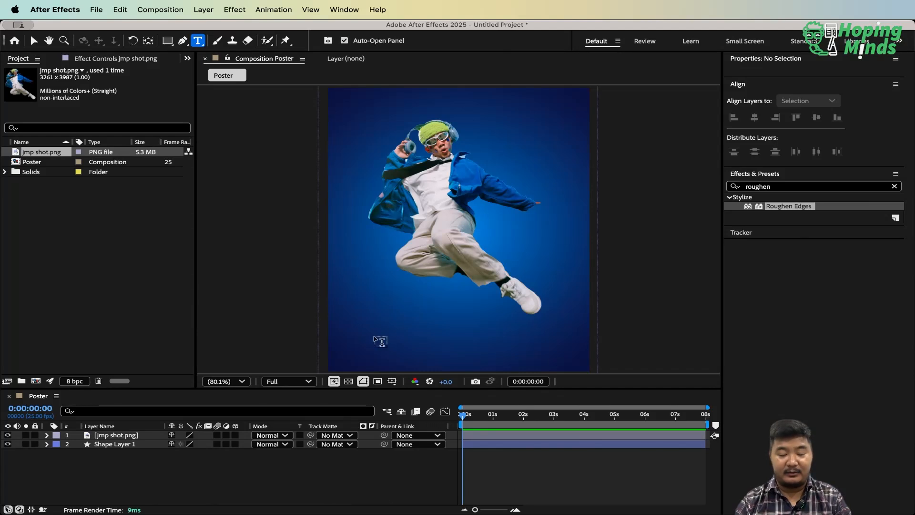
pyautogui.click(376, 299)
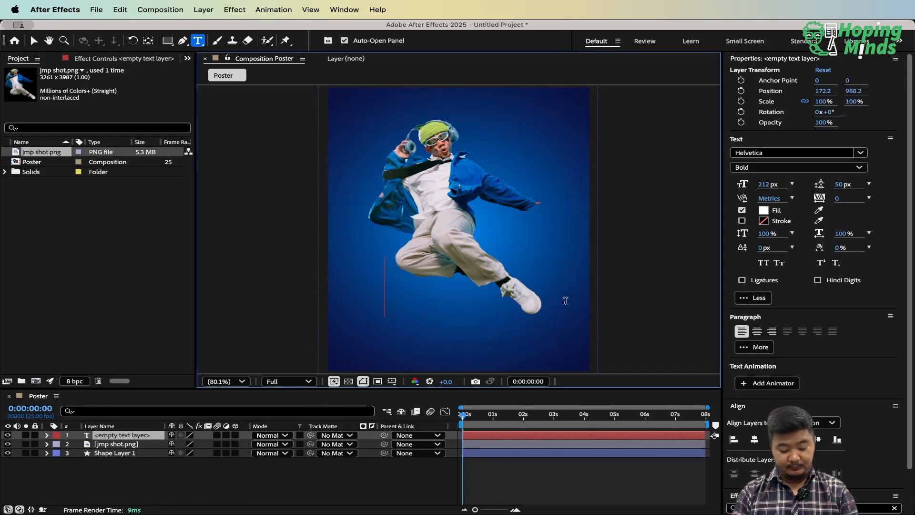
pyautogui.write('BREAK')
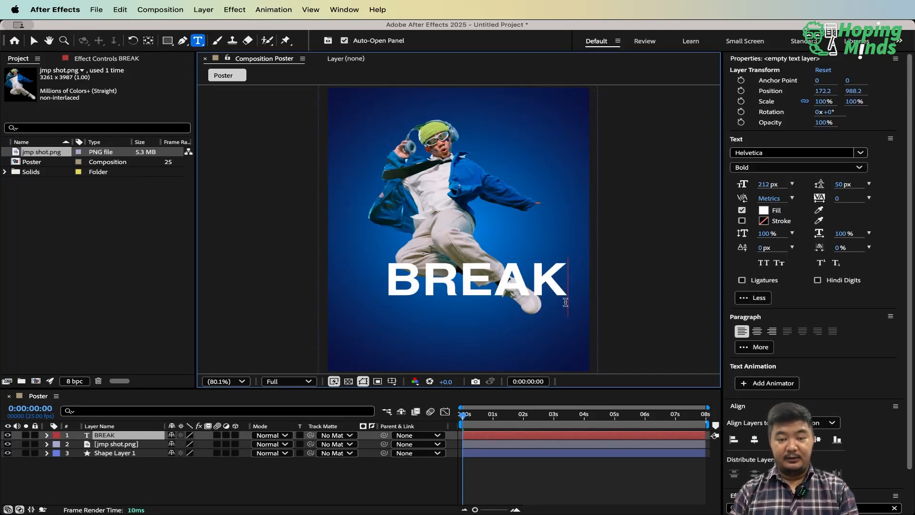
pyautogui.click(34, 41)
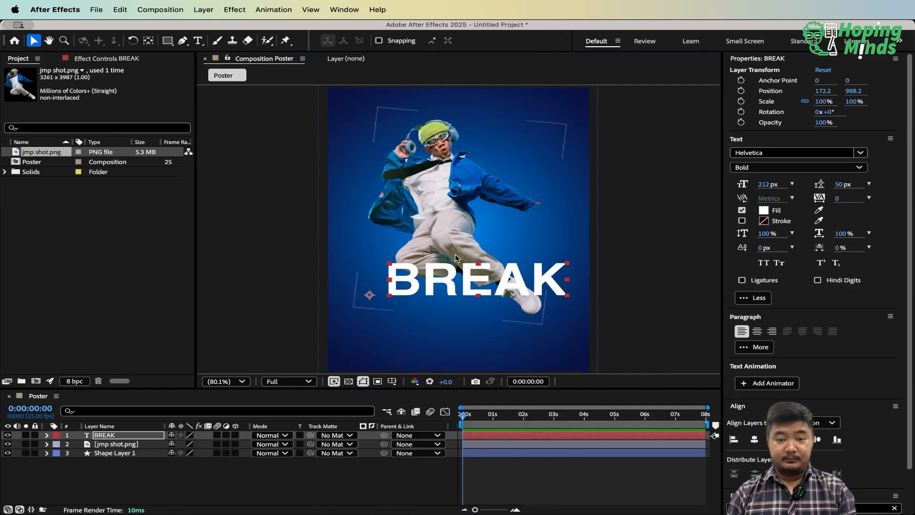
# Move the BREAK text to about position 75, 1110 and center its anchor point within the text
pyautogui.moveTo(477, 282); pyautogui.dragTo(452, 307)
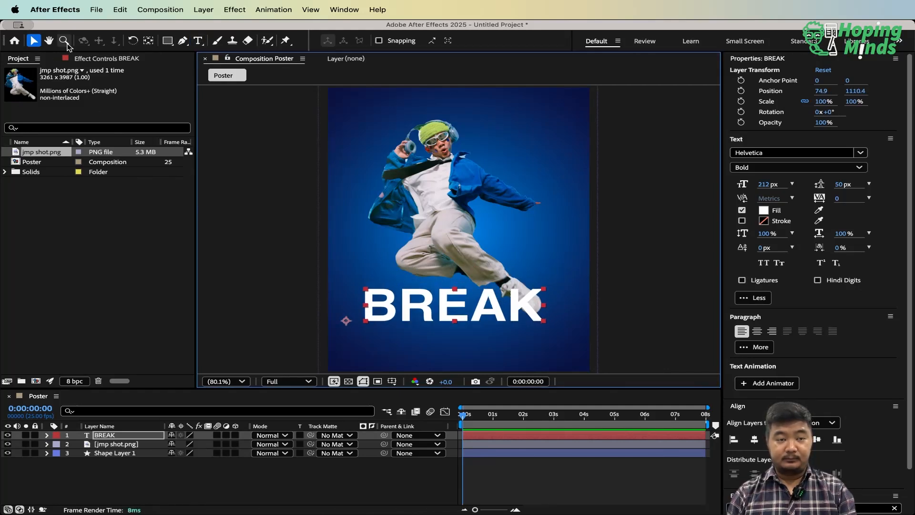
pyautogui.click(148, 41)
pyautogui.press('super+alt+Home')
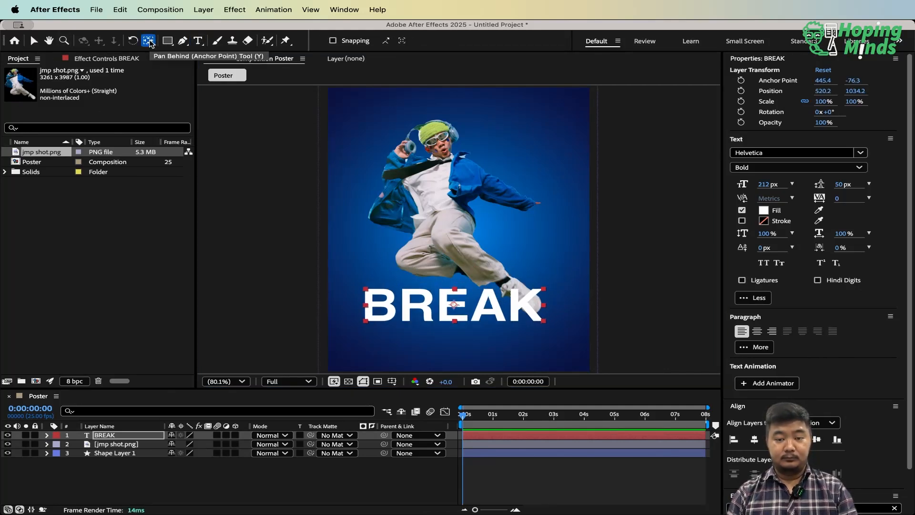
# Change the BREAK text's font to Poppins Bold
pyautogui.click(861, 168)
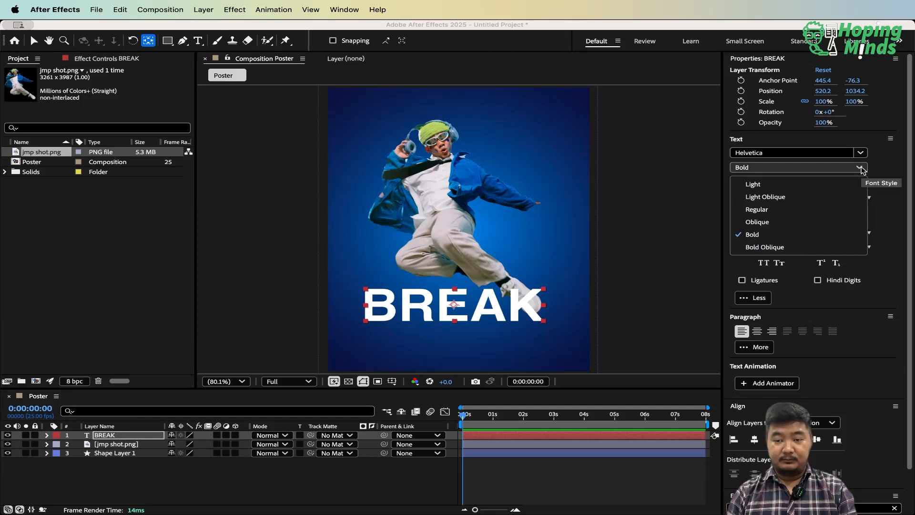
pyautogui.click(859, 152)
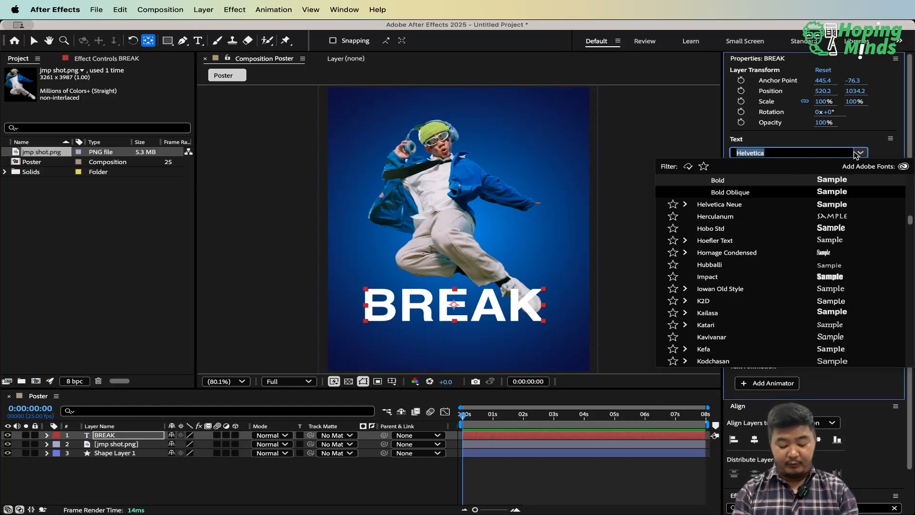
pyautogui.write('poppins')
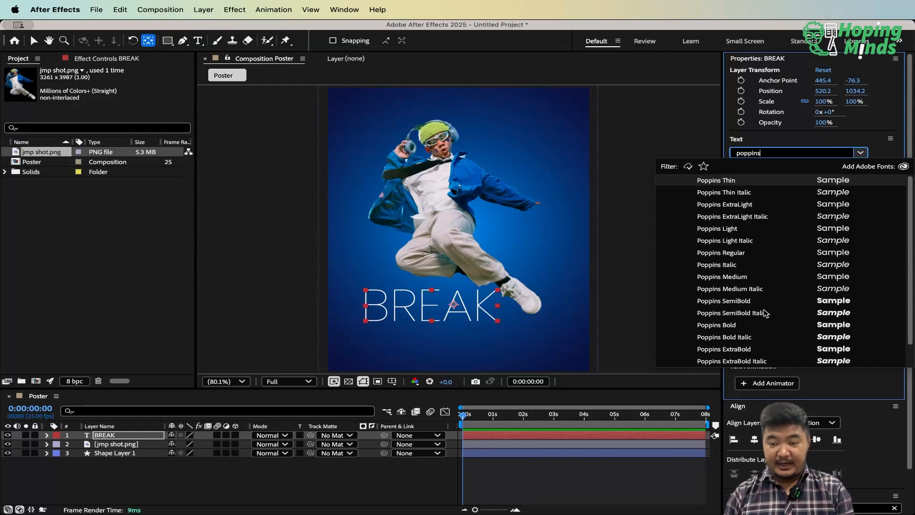
pyautogui.click(745, 326)
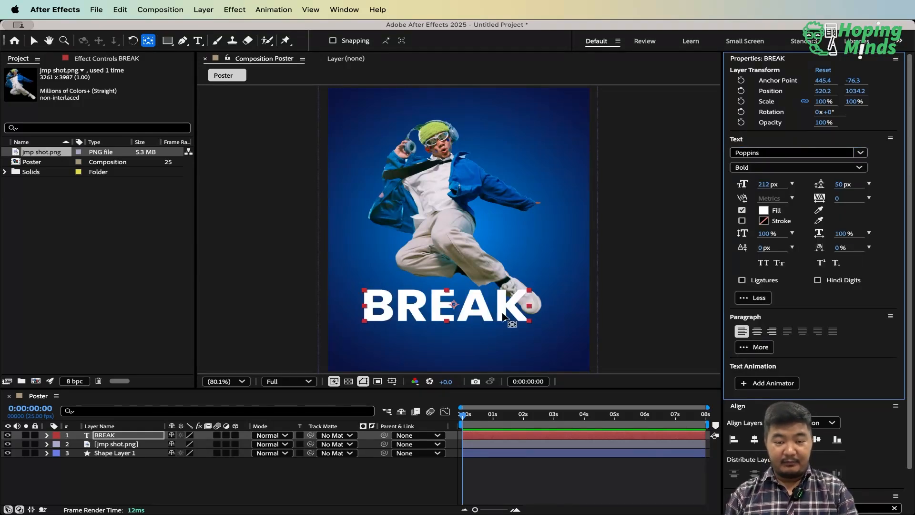
# Move the BREAK text below the figure's legs to about position 455, 1049
pyautogui.click(484, 313)
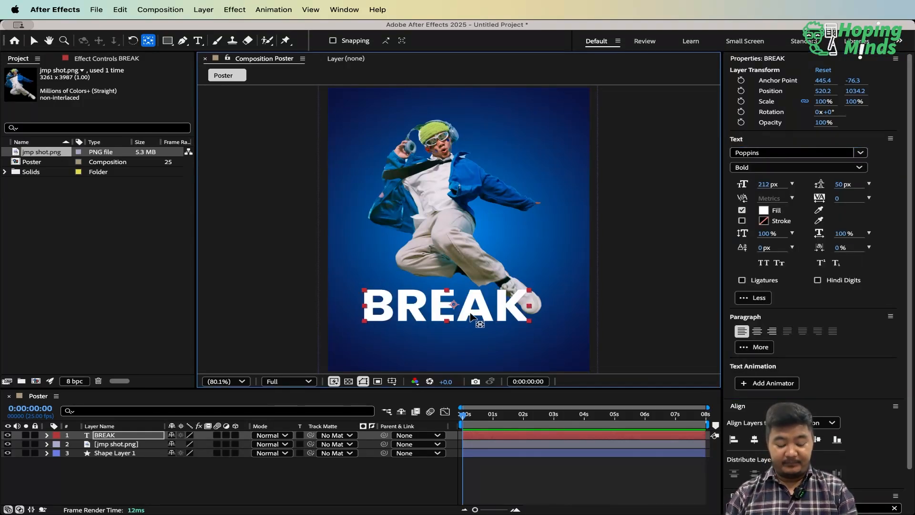
pyautogui.press('v')
pyautogui.moveTo(477, 312); pyautogui.dragTo(451, 336)
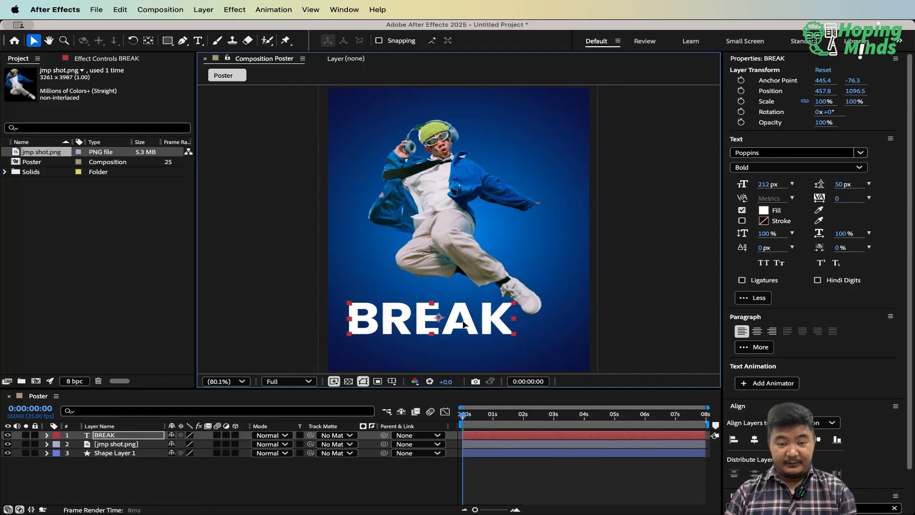
pyautogui.press('.')
pyautogui.moveTo(473, 276); pyautogui.dragTo(496, 195)
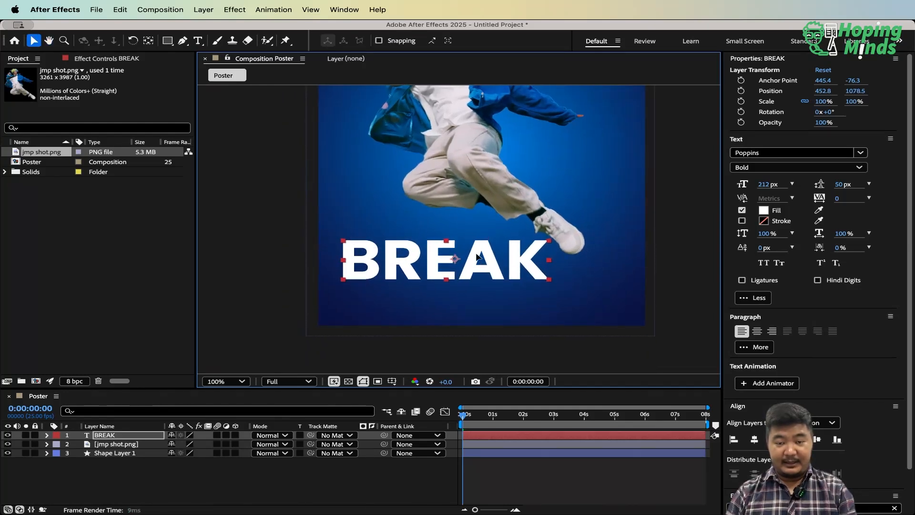
pyautogui.moveTo(476, 259); pyautogui.dragTo(477, 247)
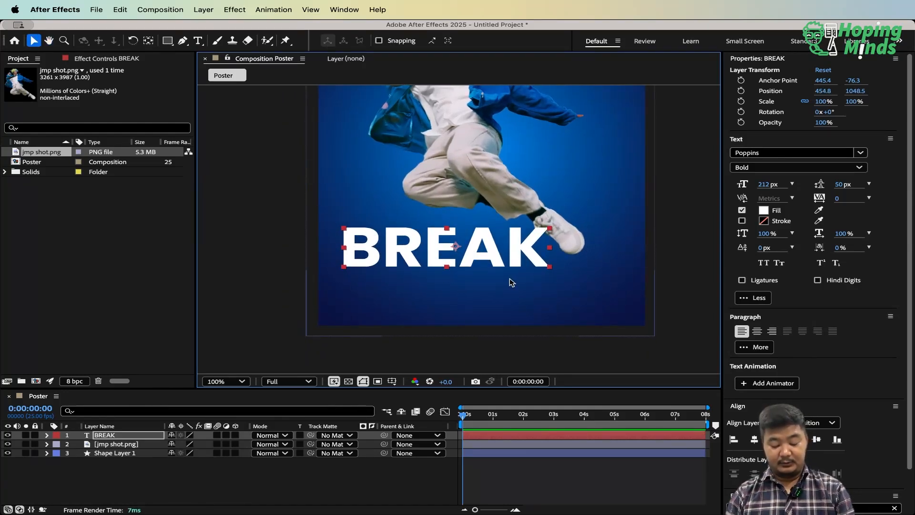
# Duplicate the BREAK text layer and move the copy below the original to about position 591, 1217
pyautogui.click(106, 440)
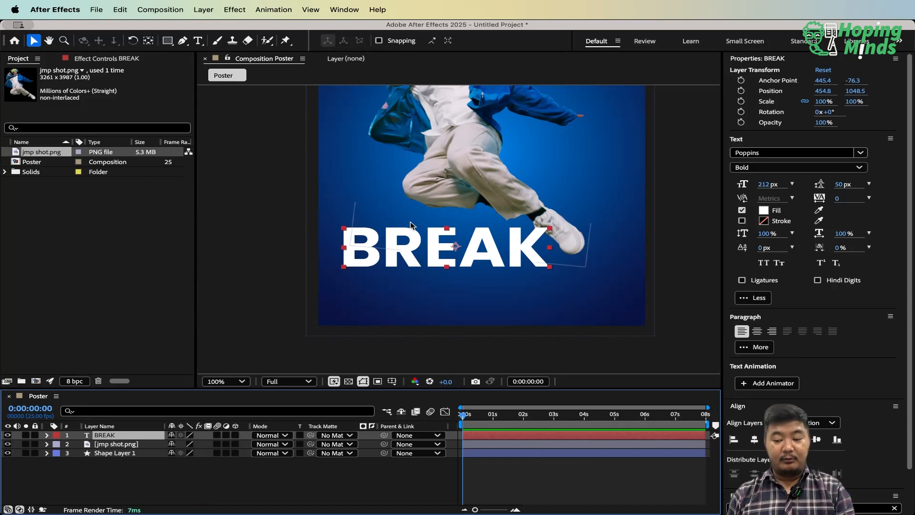
pyautogui.press('super+d')
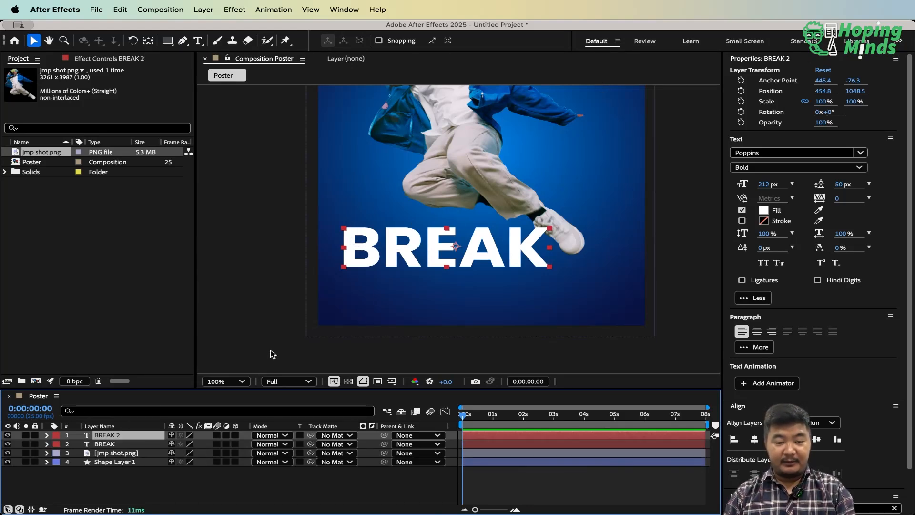
pyautogui.click(116, 444)
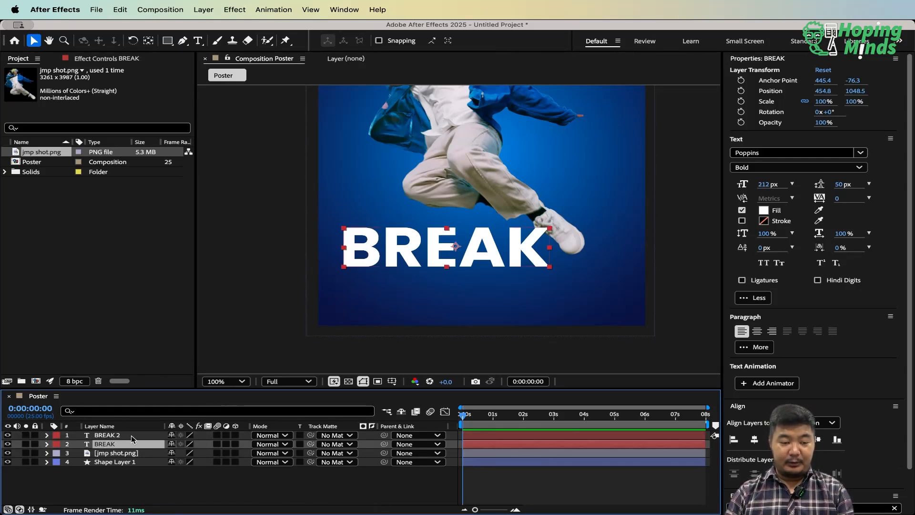
pyautogui.click(131, 436)
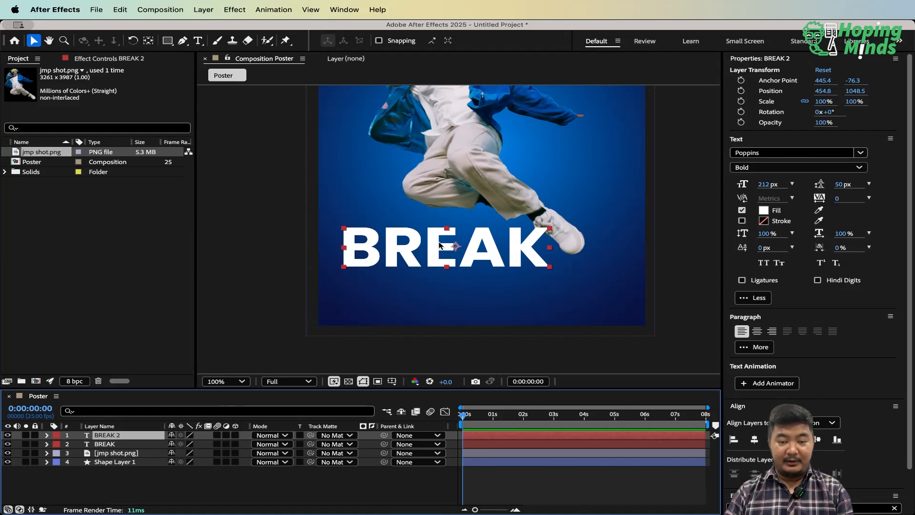
pyautogui.moveTo(440, 245); pyautogui.dragTo(479, 289)
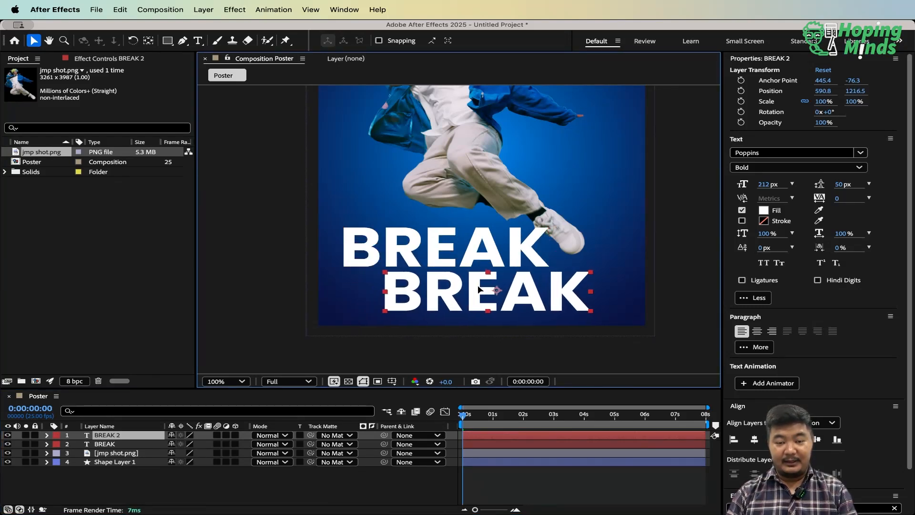
# Replace the duplicated text's wording with THROUGH
pyautogui.doubleClick(479, 290)
pyautogui.write('THR')
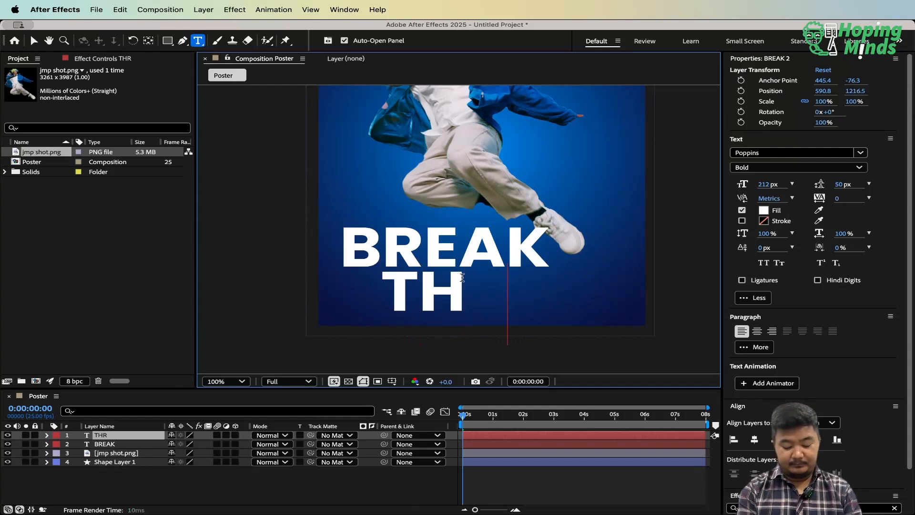
pyautogui.write('OUGH')
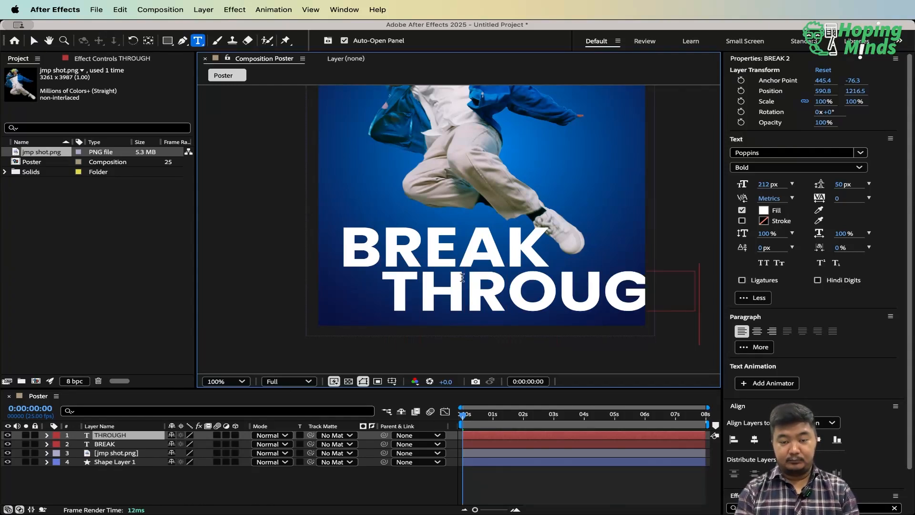
pyautogui.click(33, 38)
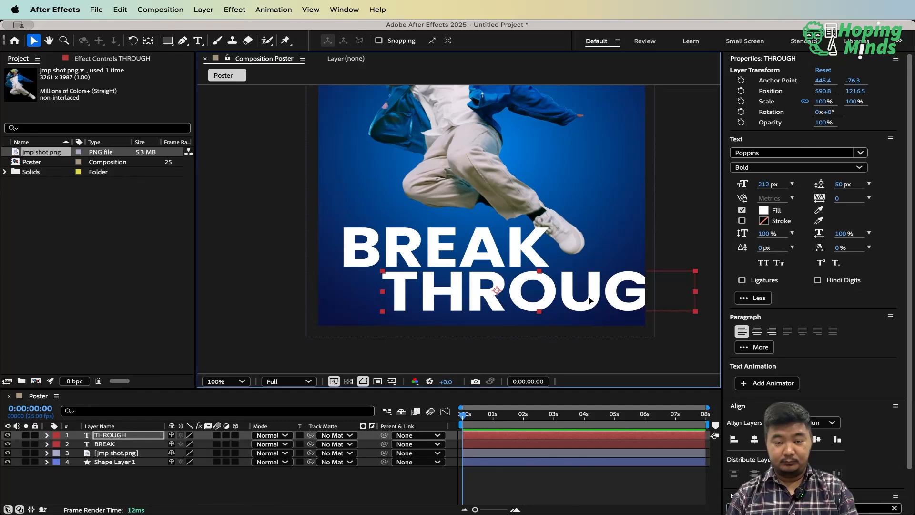
# Set the THROUGH text's font size to 180 px and move it to about position 557, 1213
pyautogui.moveTo(587, 293); pyautogui.dragTo(538, 301)
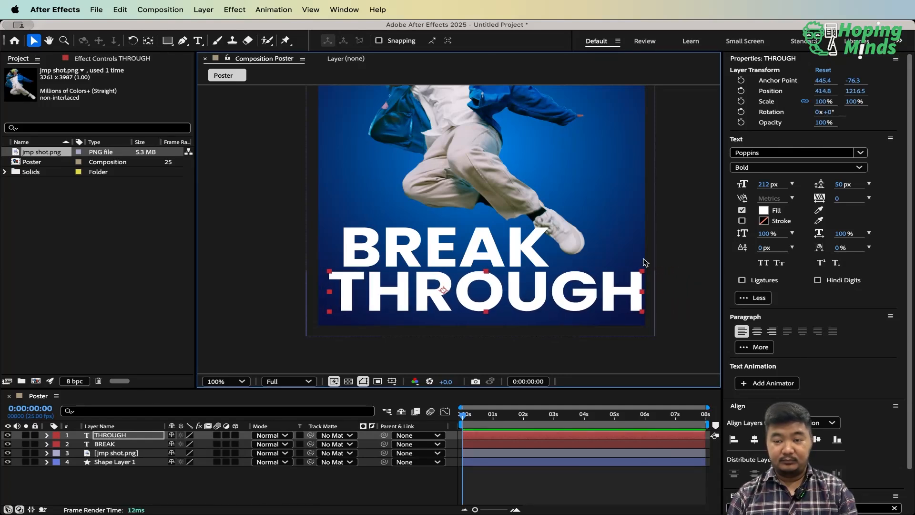
pyautogui.click(770, 185)
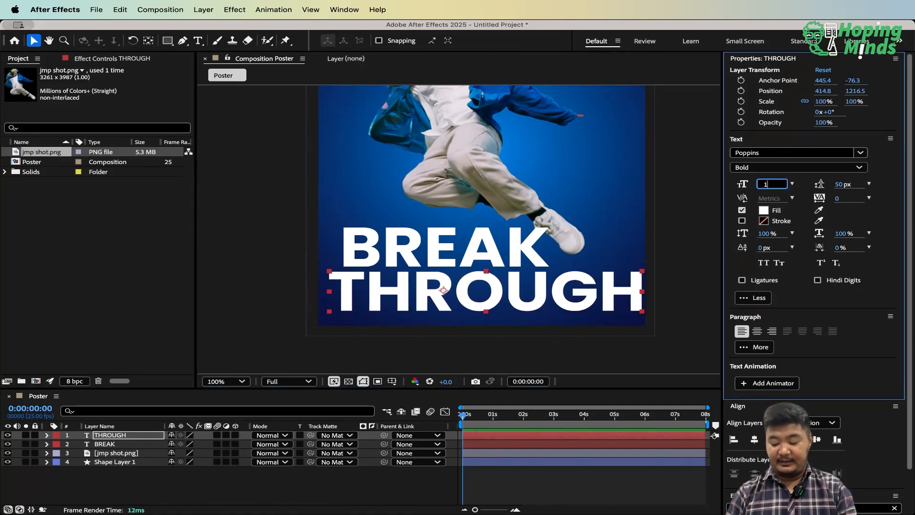
pyautogui.write('180')
pyautogui.press('Return')
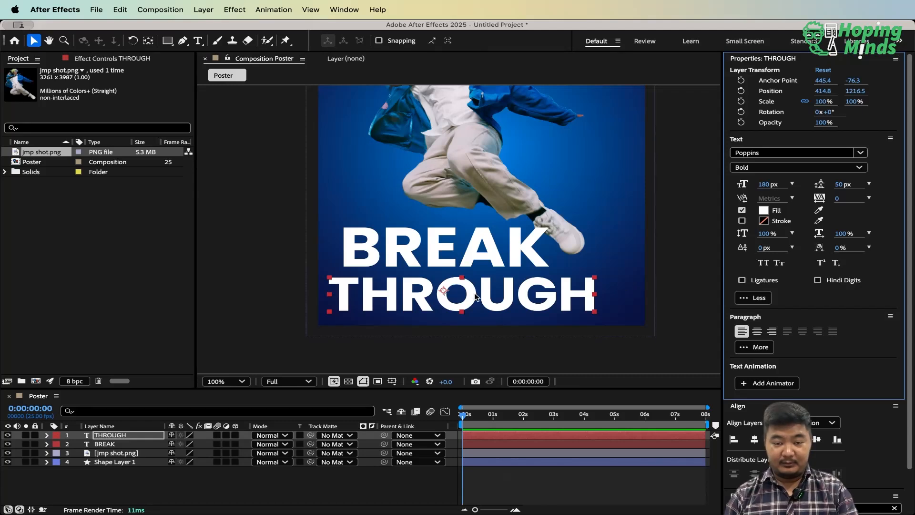
pyautogui.moveTo(475, 296); pyautogui.dragTo(515, 293)
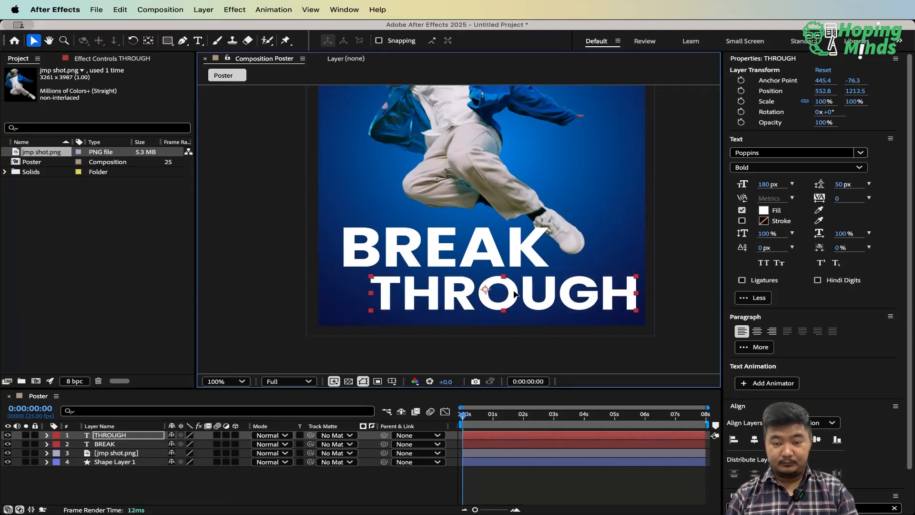
pyautogui.press('Right')
pyautogui.press('Right')
pyautogui.press('Right')
pyautogui.press('Right')
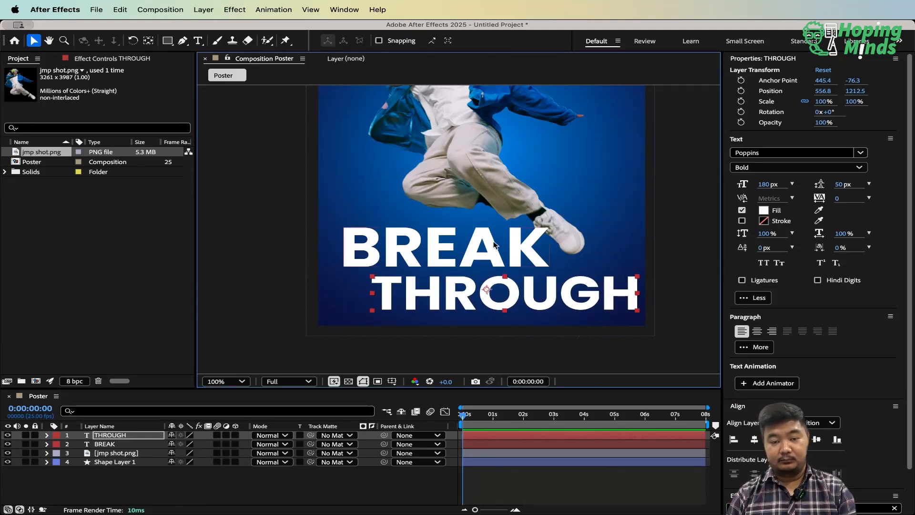
# Move the BREAK text to about position 397, 1059, fit the whole poster in view and deselect the layer
pyautogui.moveTo(494, 245); pyautogui.dragTo(473, 253)
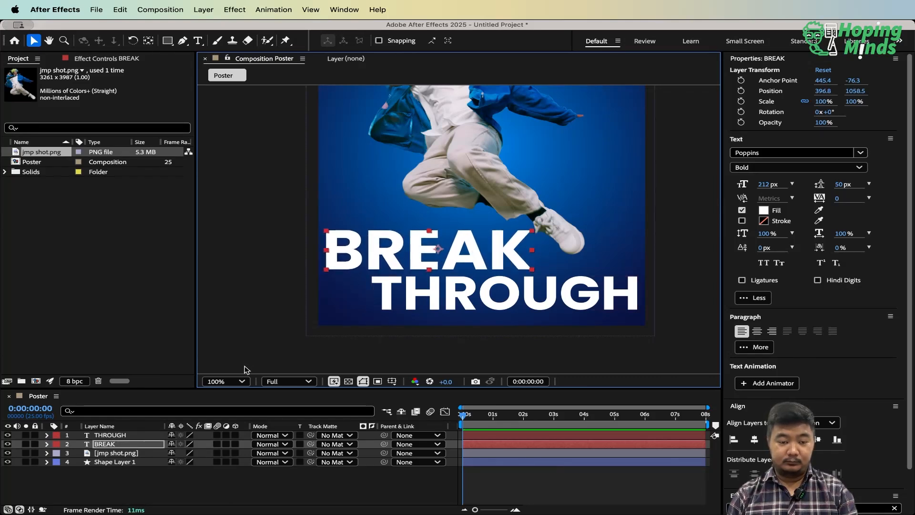
pyautogui.click(234, 381)
pyautogui.click(246, 186)
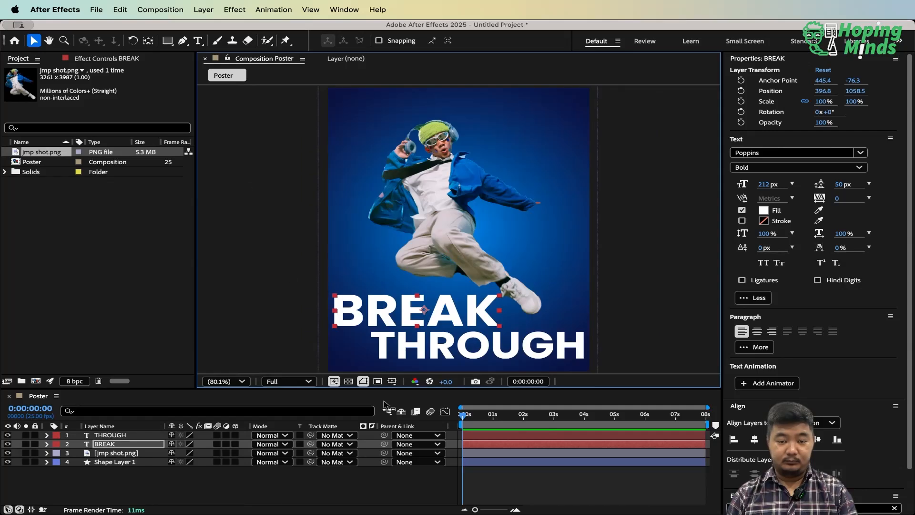
pyautogui.click(298, 483)
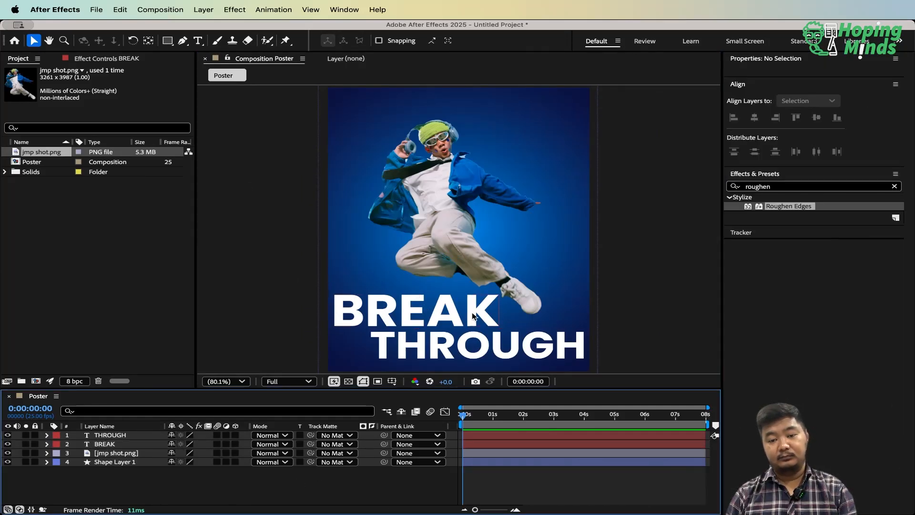
# Scale the THROUGH and BREAK text layers together down to about 91.9% and deselect them
pyautogui.click(523, 354)
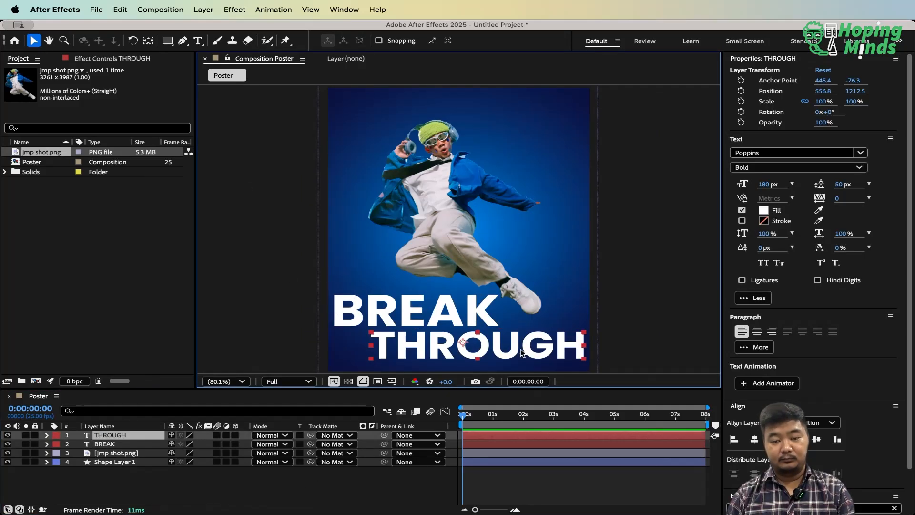
pyautogui.keyDown('shift'); pyautogui.click(482, 318); pyautogui.keyUp('shift')
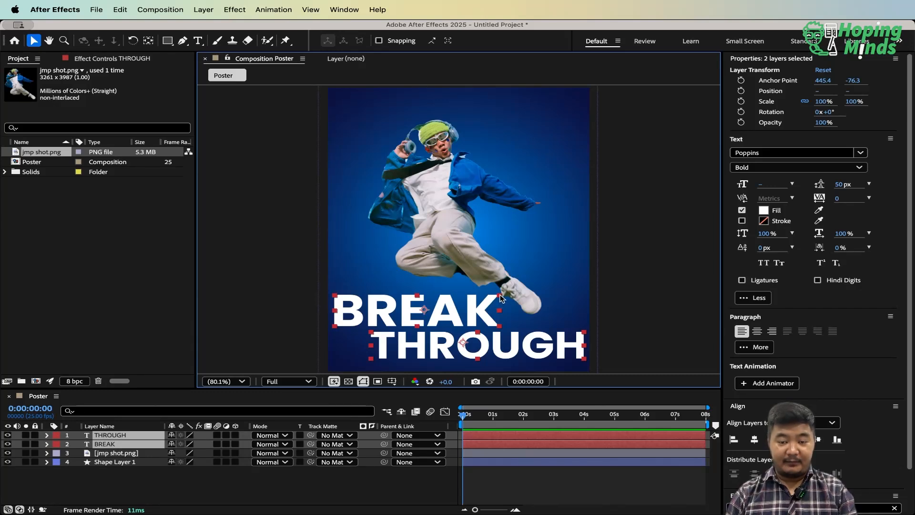
pyautogui.moveTo(499, 298)
pyautogui.mouseDown()
pyautogui.moveTo(480, 301)
pyautogui.moveTo(496, 299)
pyautogui.mouseUp()
pyautogui.click(188, 485)
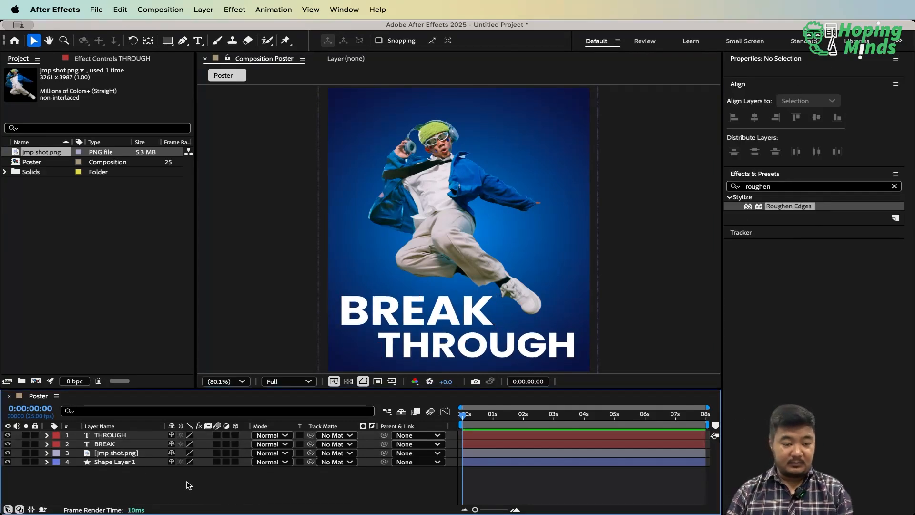
# Examine the THROUGH layer's Transform properties: Anchor Point, Position, Scale, Rotation and Opacity
pyautogui.click(138, 435)
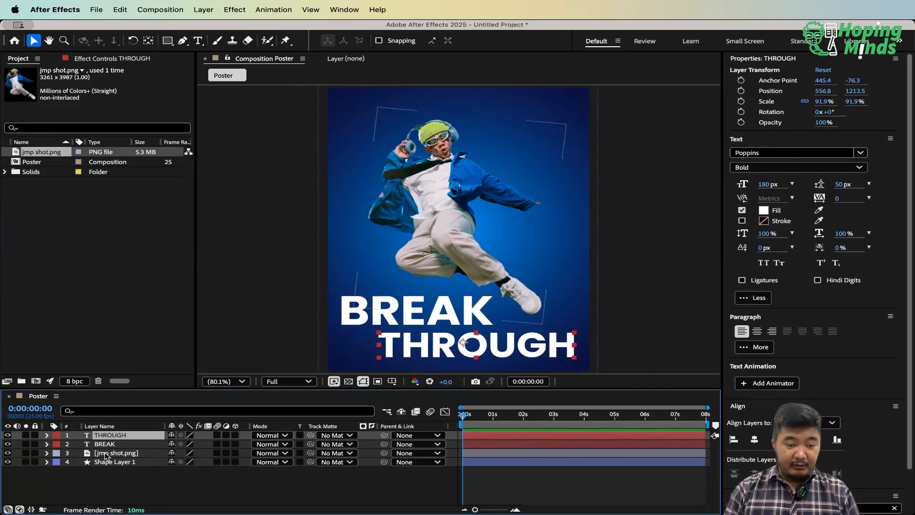
pyautogui.click(49, 443)
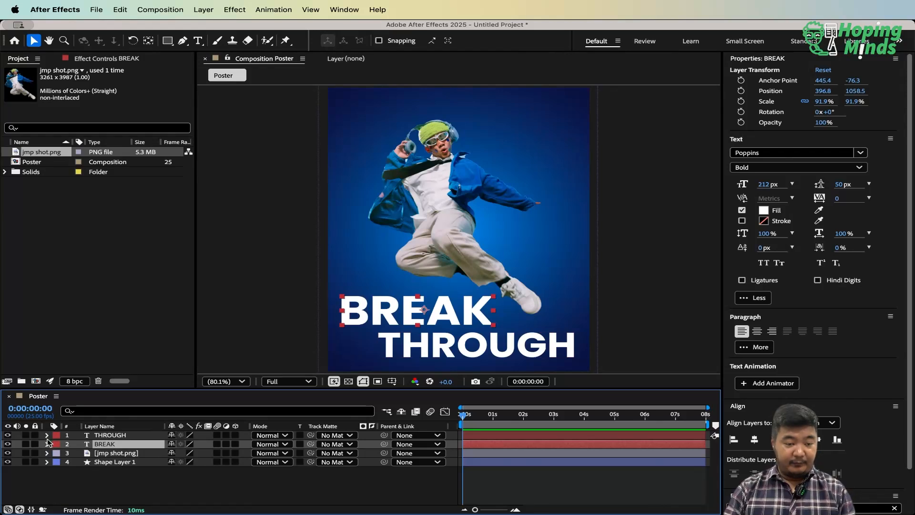
pyautogui.click(47, 435)
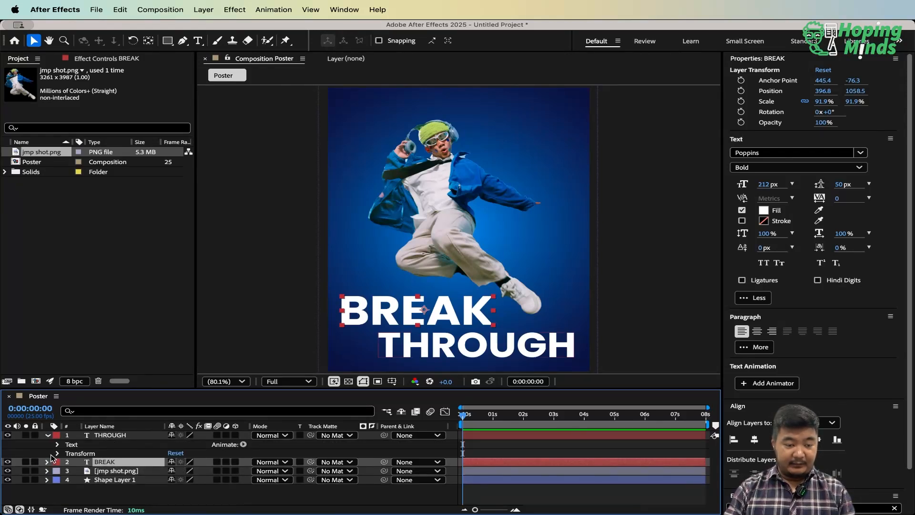
pyautogui.click(57, 453)
pyautogui.click(120, 463)
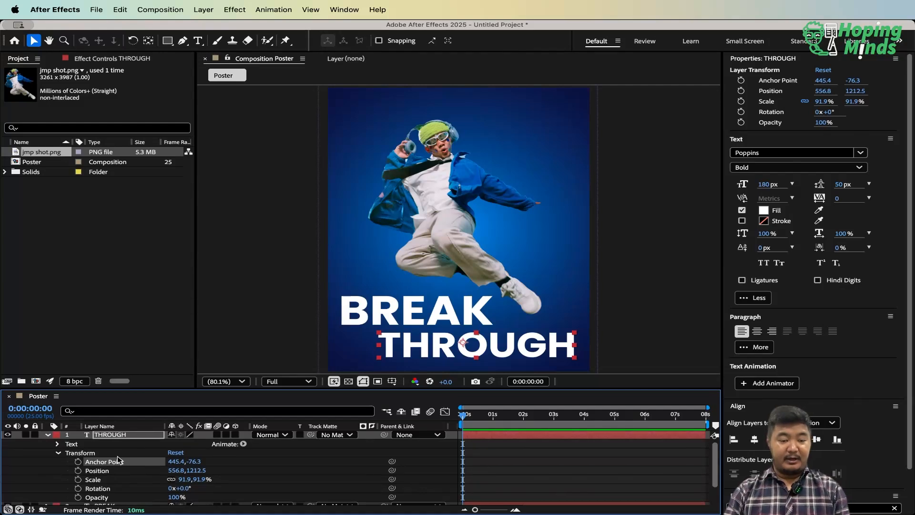
pyautogui.scroll(-1, 118, 461)
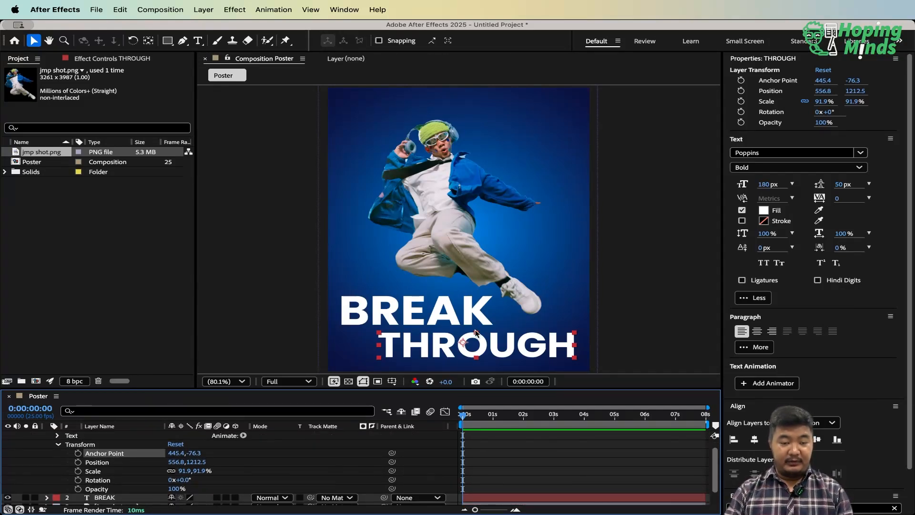
pyautogui.click(104, 462)
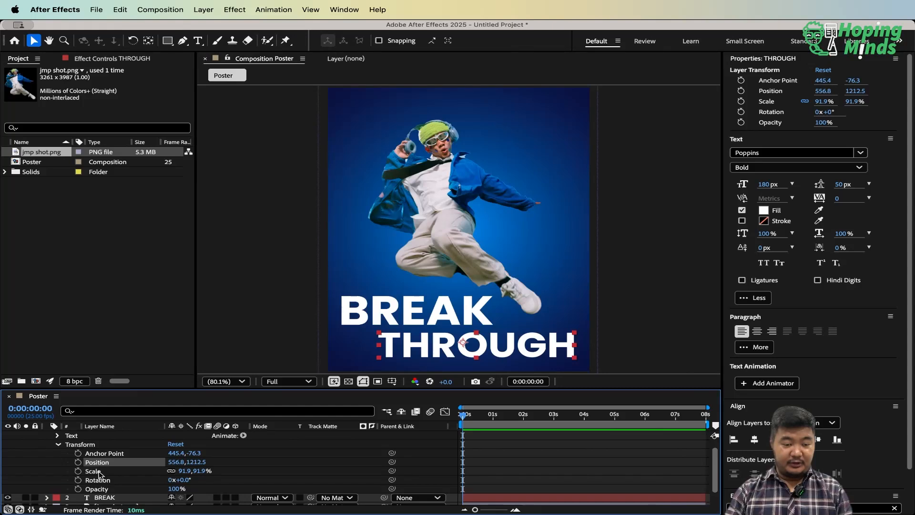
pyautogui.click(99, 473)
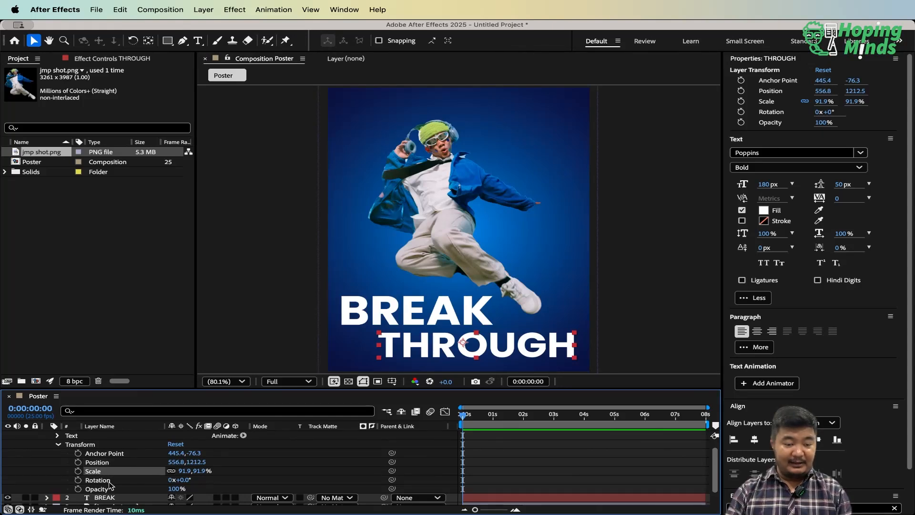
pyautogui.click(98, 479)
pyautogui.click(107, 489)
pyautogui.scroll(-2, 257, 463)
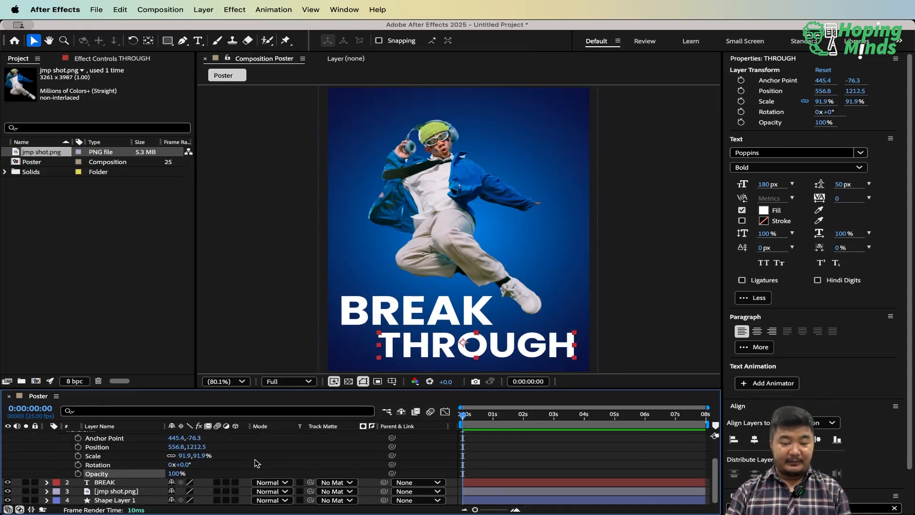
# Collapse the THROUGH layer's properties and leave all layers deselected
pyautogui.scroll(3, 255, 460)
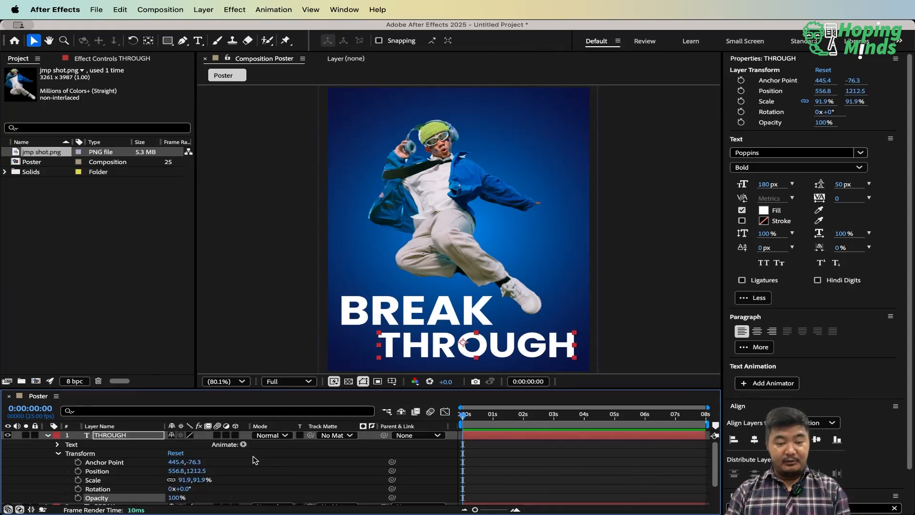
pyautogui.click(48, 435)
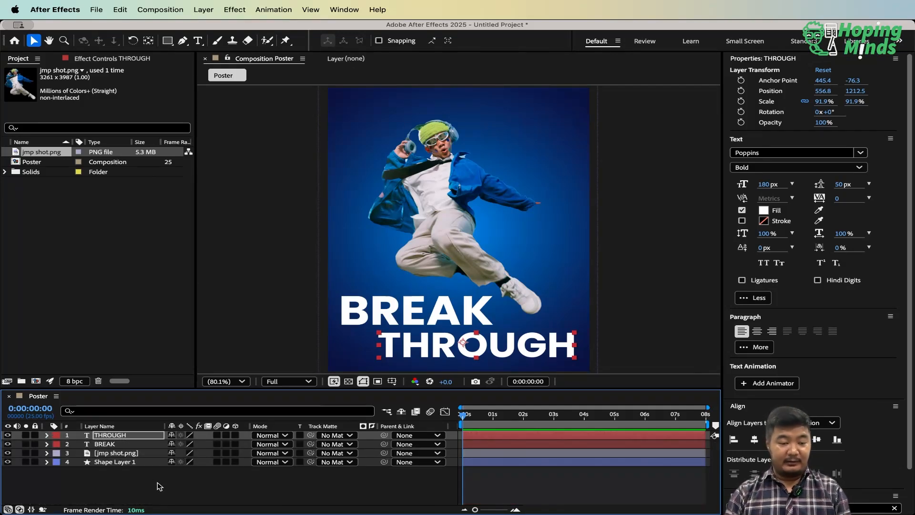
pyautogui.moveTo(157, 482); pyautogui.dragTo(102, 434)
pyautogui.click(106, 491)
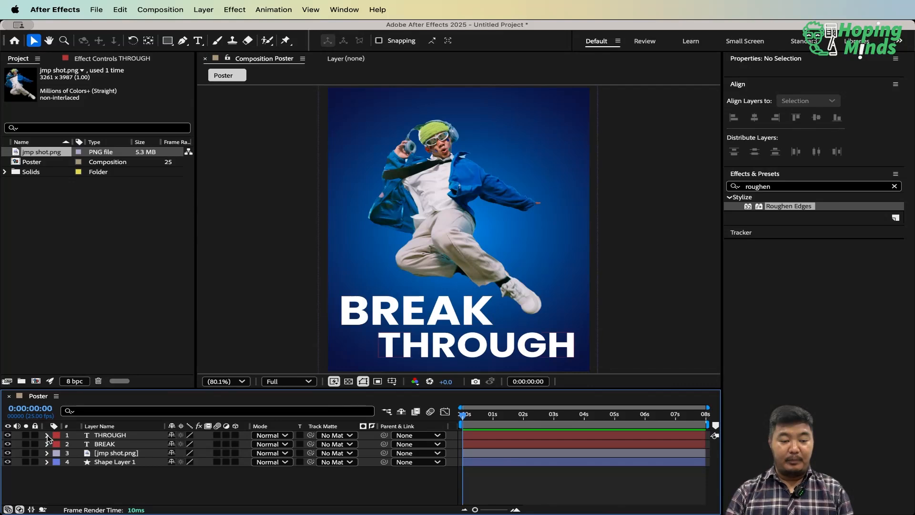
# Review the THROUGH layer's full Transform group in a temporarily taller timeline, and collapse the layer again
pyautogui.click(48, 435)
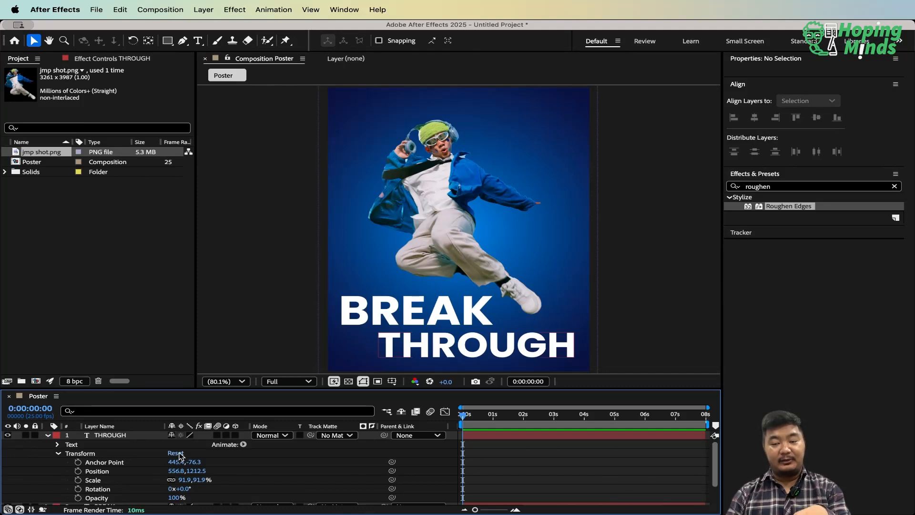
pyautogui.scroll(-2, 180, 456)
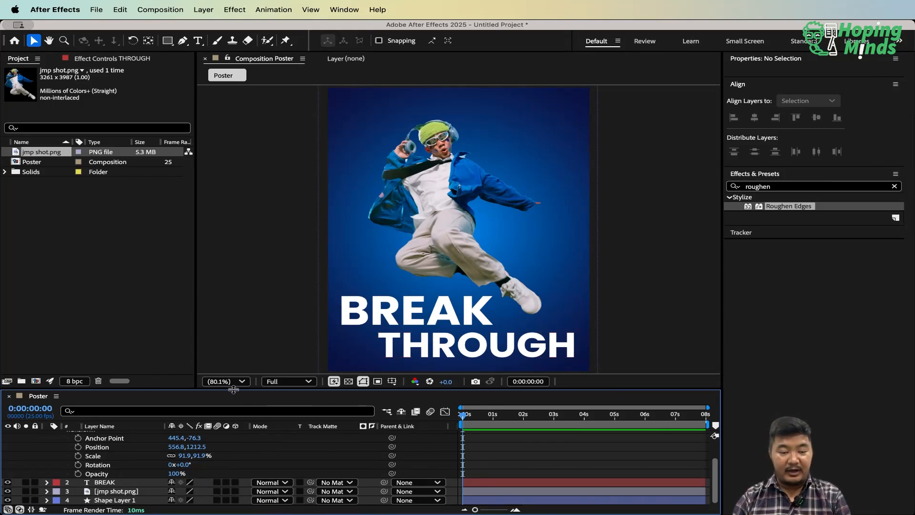
pyautogui.moveTo(232, 389); pyautogui.dragTo(249, 319)
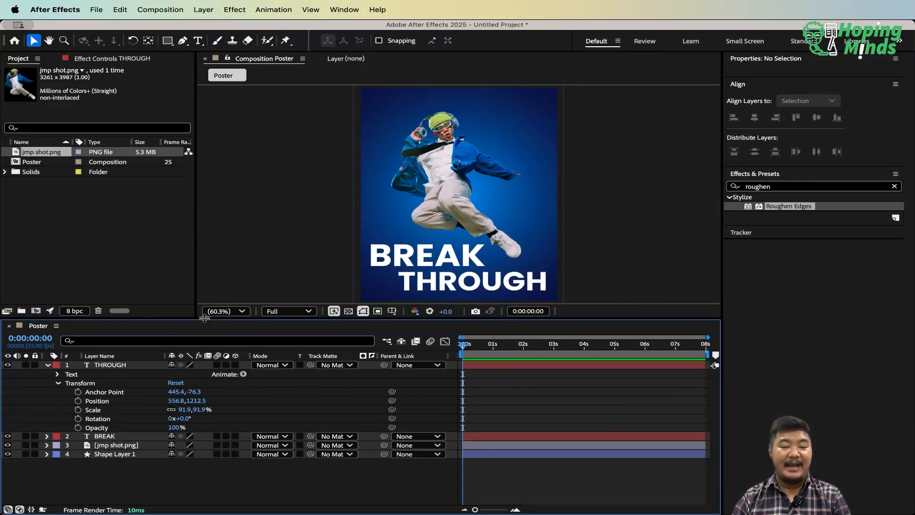
pyautogui.moveTo(207, 319); pyautogui.dragTo(205, 359)
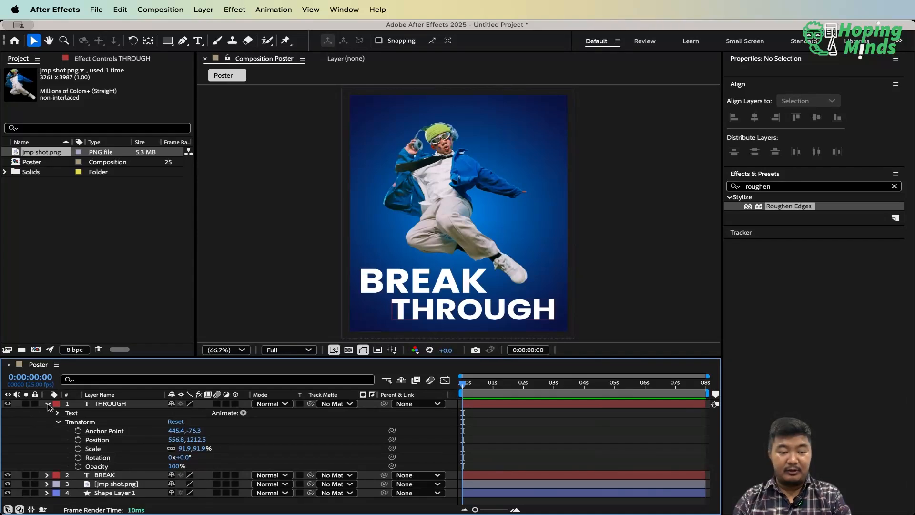
pyautogui.click(46, 404)
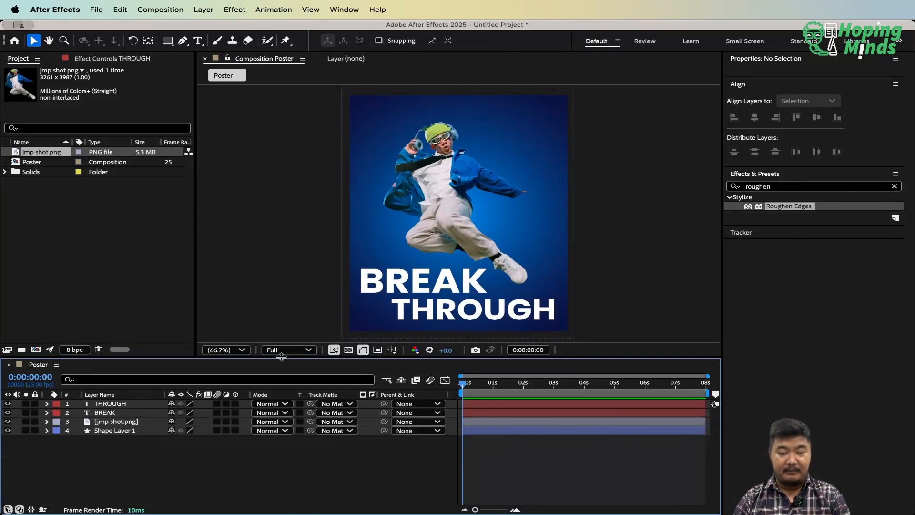
pyautogui.moveTo(279, 361); pyautogui.dragTo(279, 394)
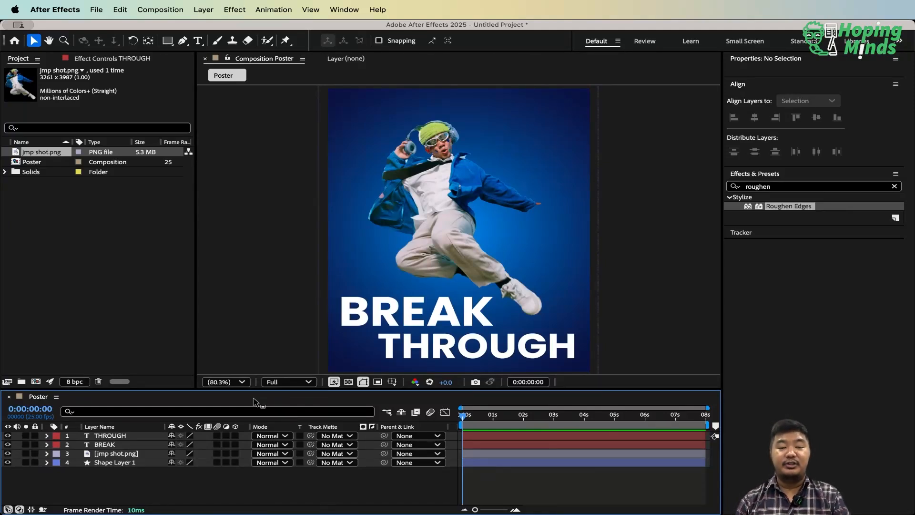
# Select the jmp shot.png layer and reveal only its Position property in the timeline
pyautogui.click(441, 194)
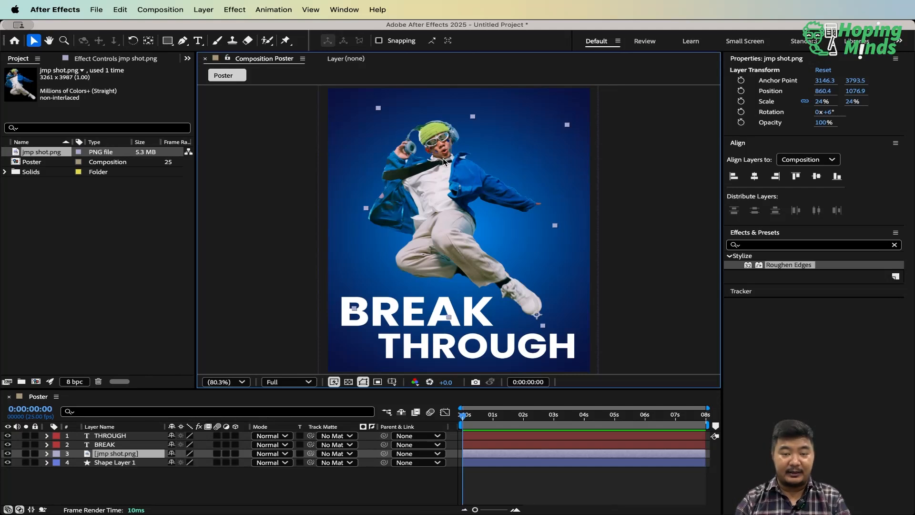
pyautogui.click(101, 456)
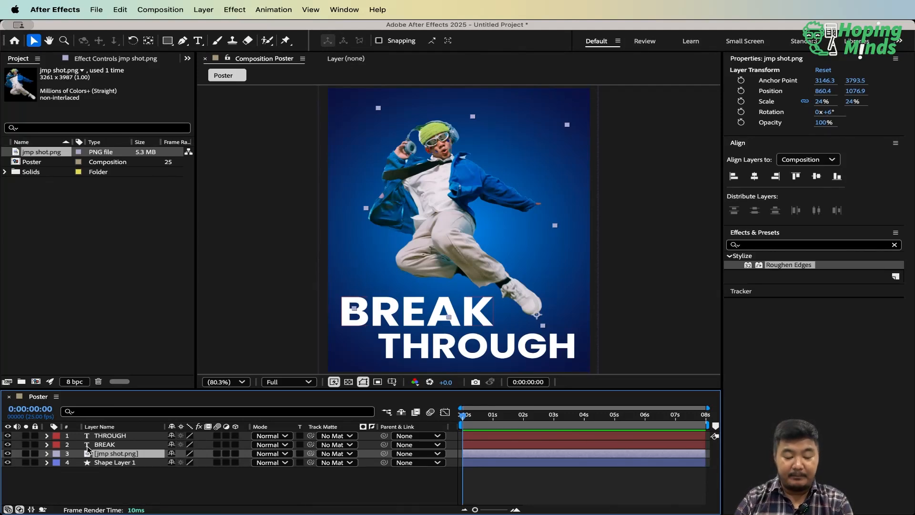
pyautogui.press('p')
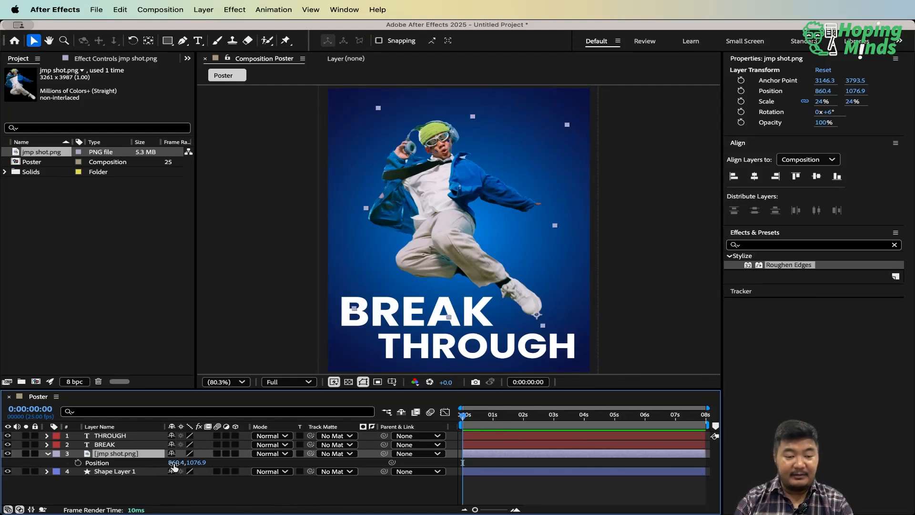
# Reveal the rotation, scale and opacity properties of the jmp shot.png layer one after another
pyautogui.press('r')
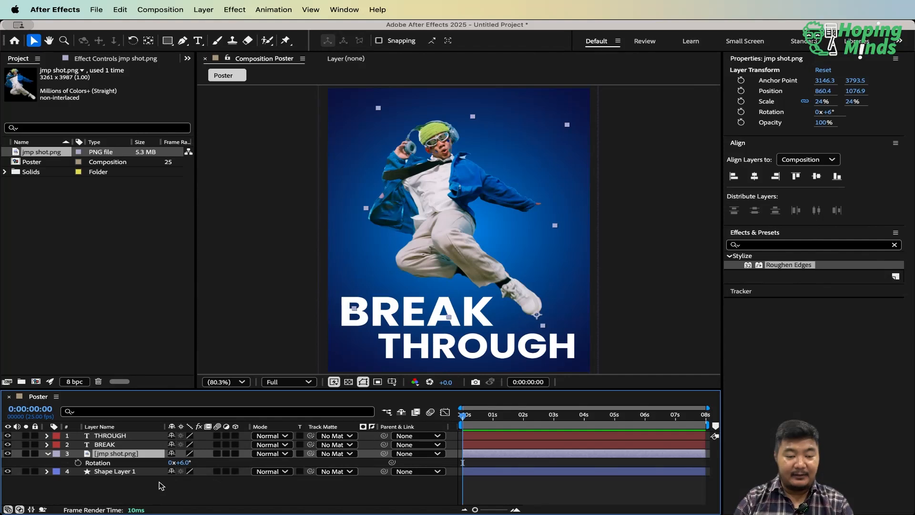
pyautogui.press('s')
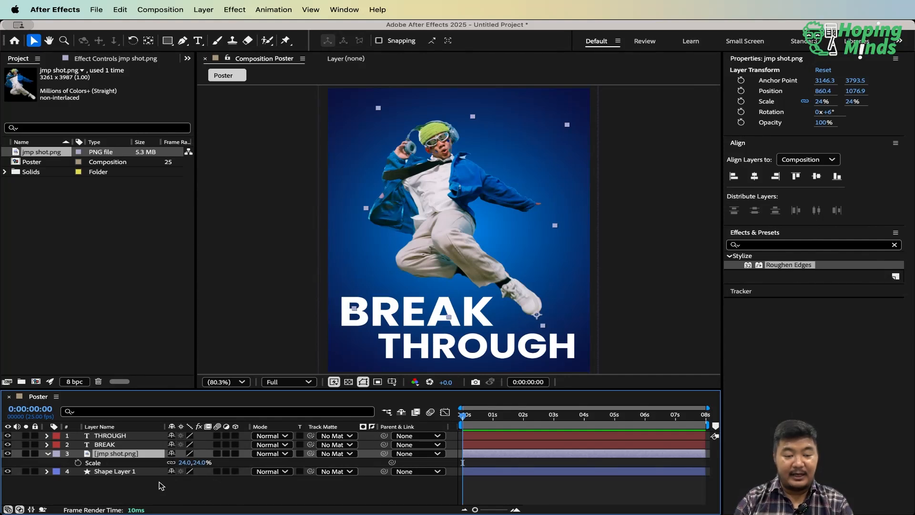
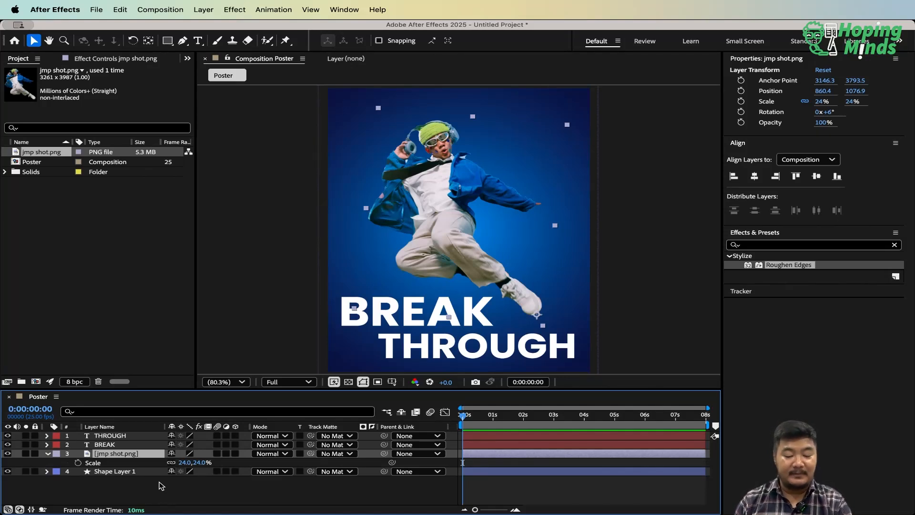
pyautogui.press('t')
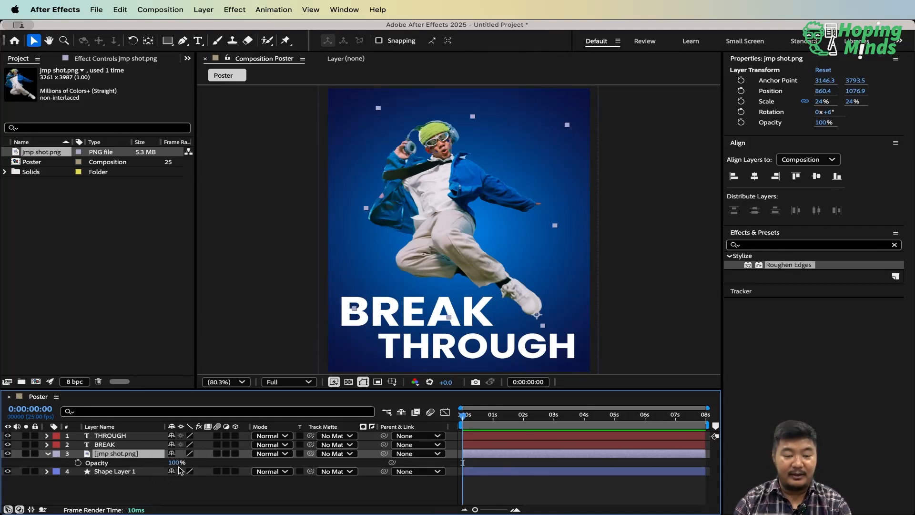
# Try out the opacity of the jmp shot.png layer, then collapse its properties and deselect it
pyautogui.moveTo(175, 463); pyautogui.dragTo(242, 457)
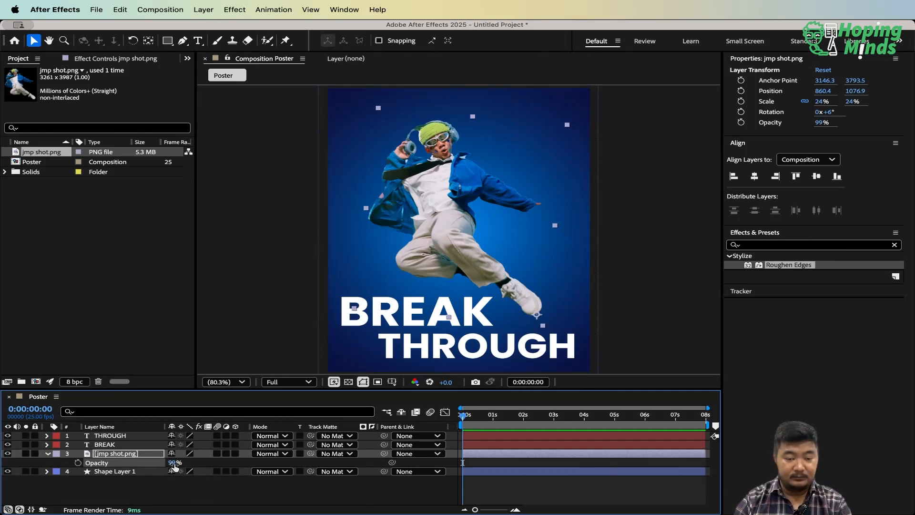
pyautogui.click(213, 496)
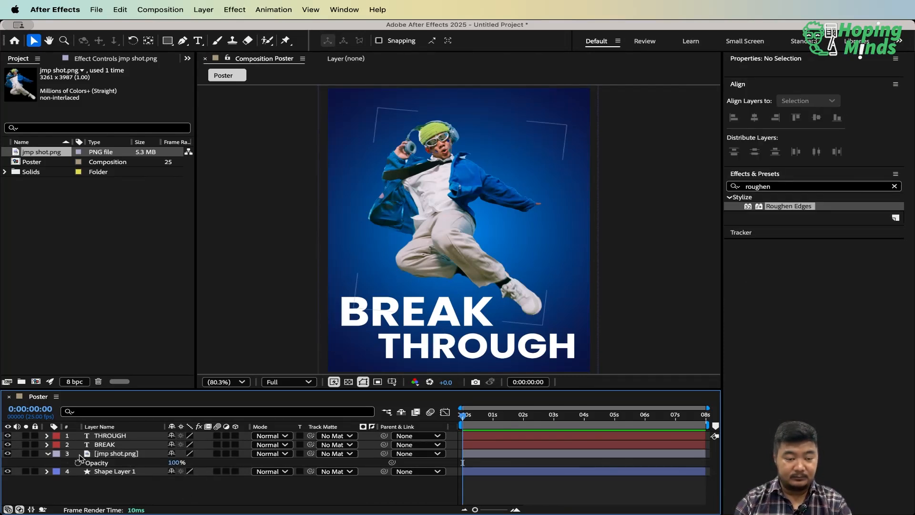
pyautogui.click(48, 454)
pyautogui.click(125, 455)
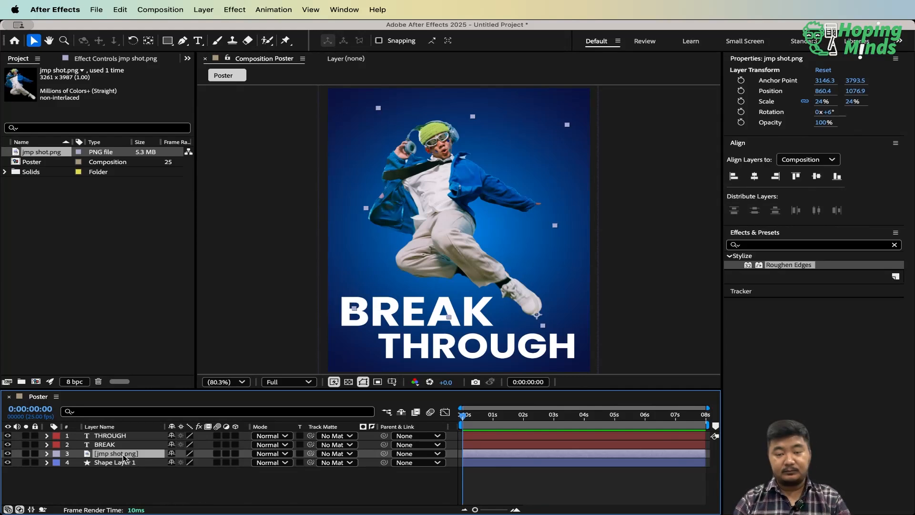
pyautogui.click(151, 487)
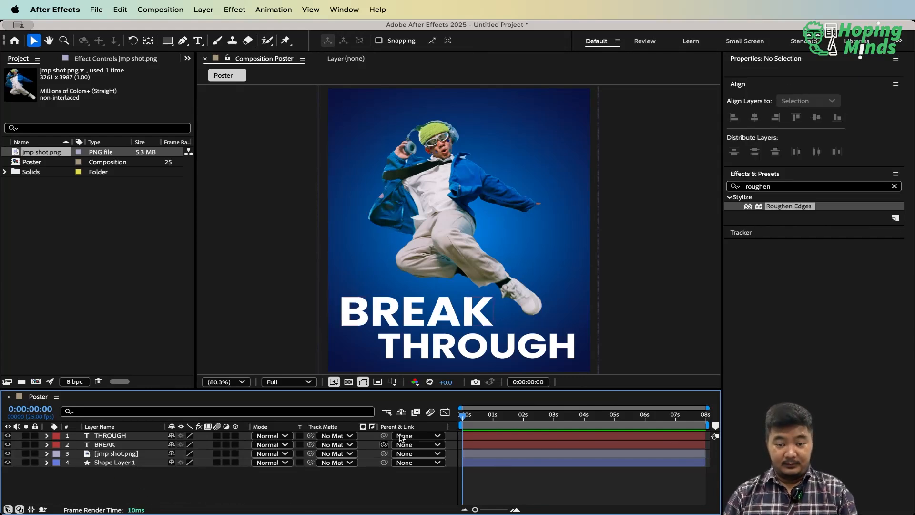
# Nudge the BREAK and THROUGH text layers together slightly to the right
pyautogui.click(481, 310)
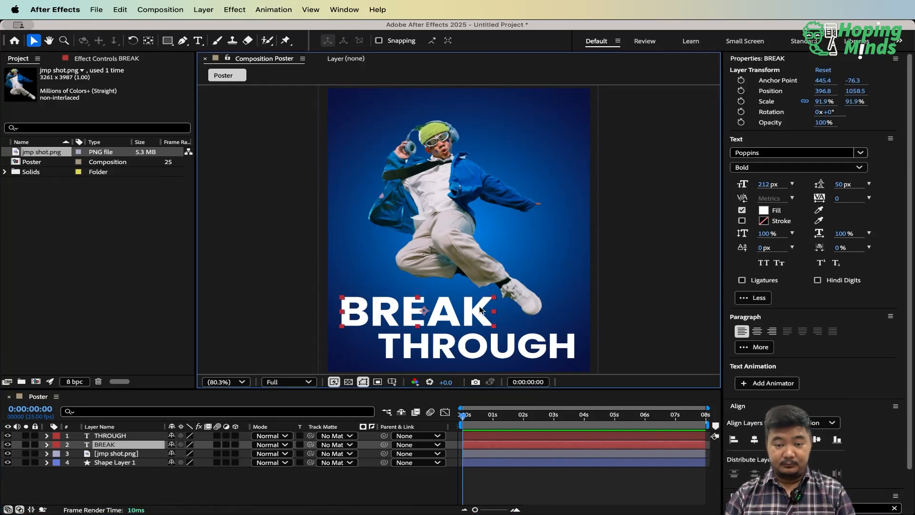
pyautogui.keyDown('shift'); pyautogui.click(515, 347); pyautogui.keyUp('shift')
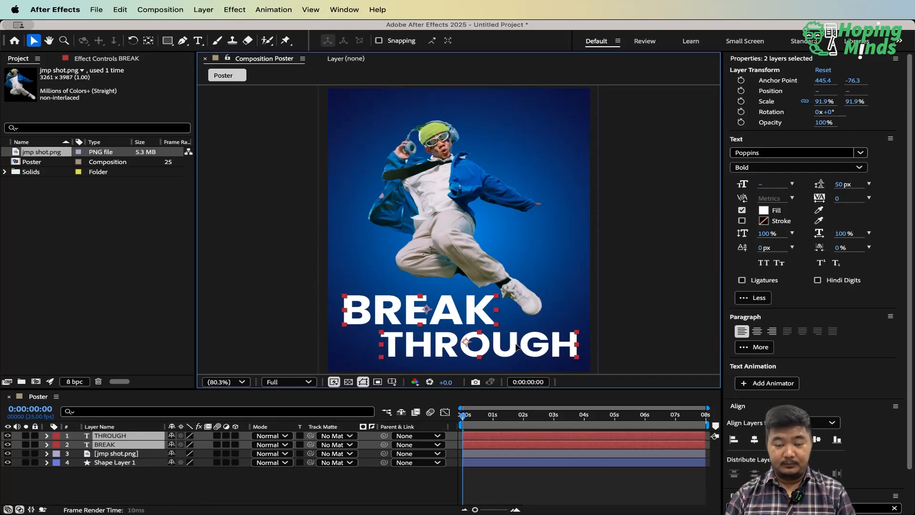
pyautogui.click(245, 482)
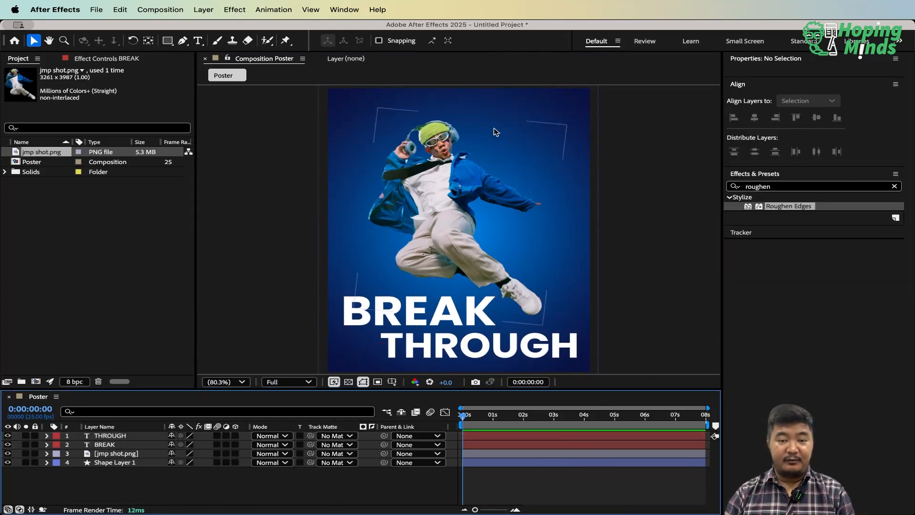
# Draw a four-point open zigzag path with the Pen tool from above the poster's upper edge down to the jumper's foot
pyautogui.scroll(1, 487, 149)
pyautogui.moveTo(475, 140); pyautogui.dragTo(450, 216)
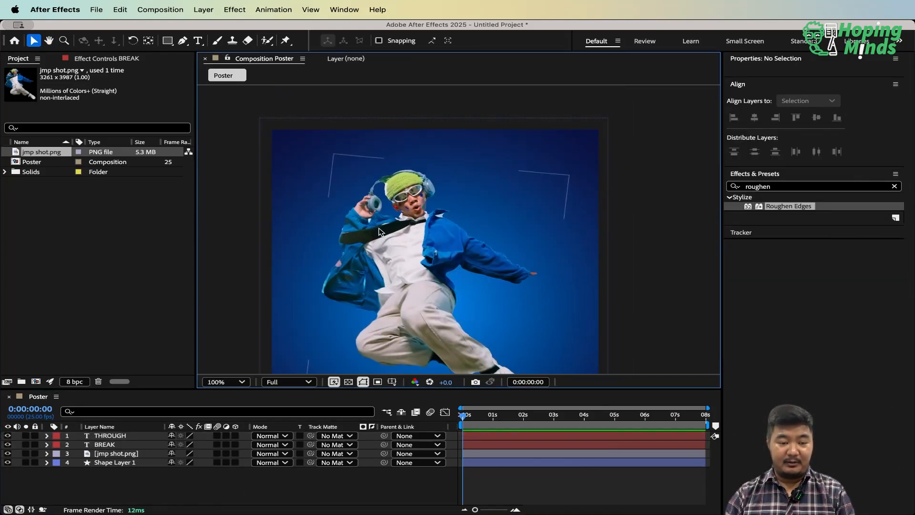
pyautogui.click(183, 42)
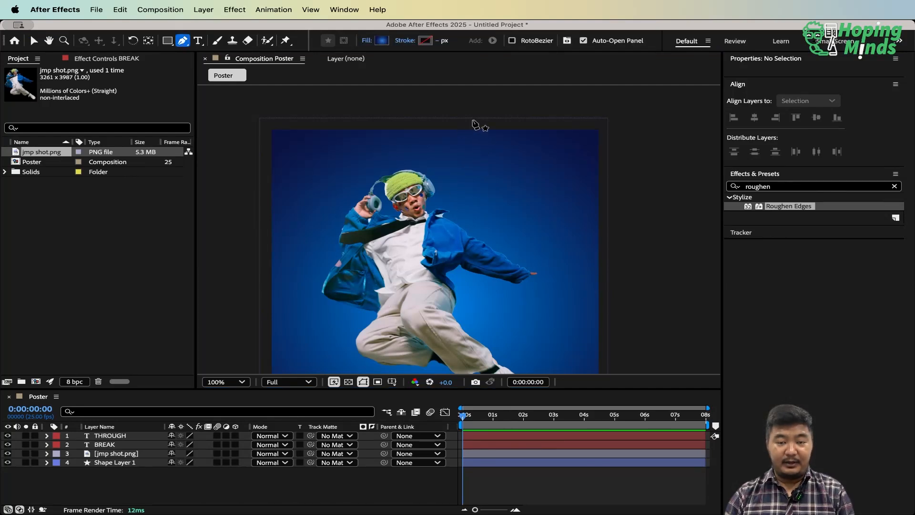
pyautogui.click(494, 120)
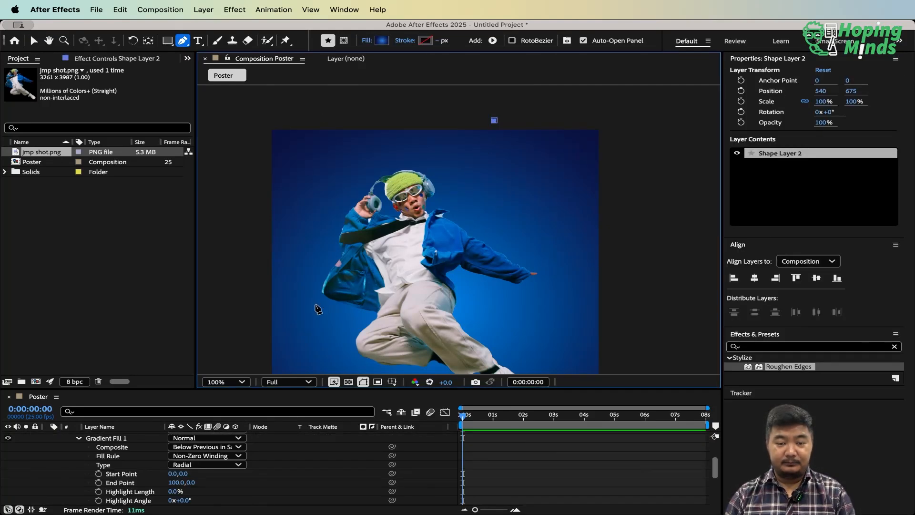
pyautogui.click(320, 336)
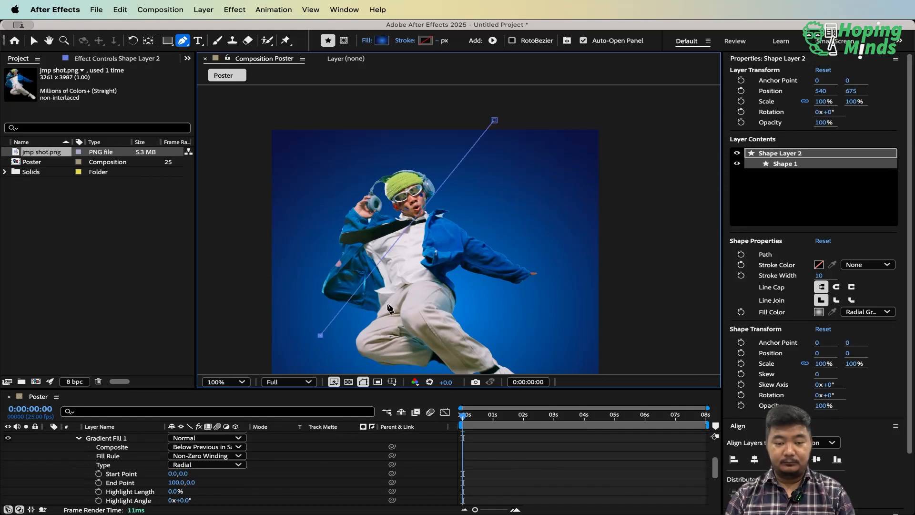
pyautogui.scroll(-5, 333, 310)
pyautogui.click(555, 219)
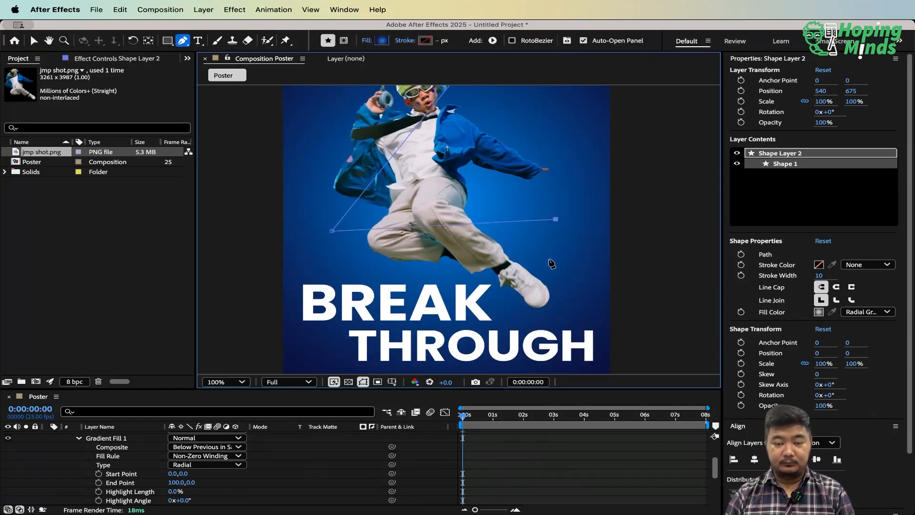
pyautogui.click(542, 316)
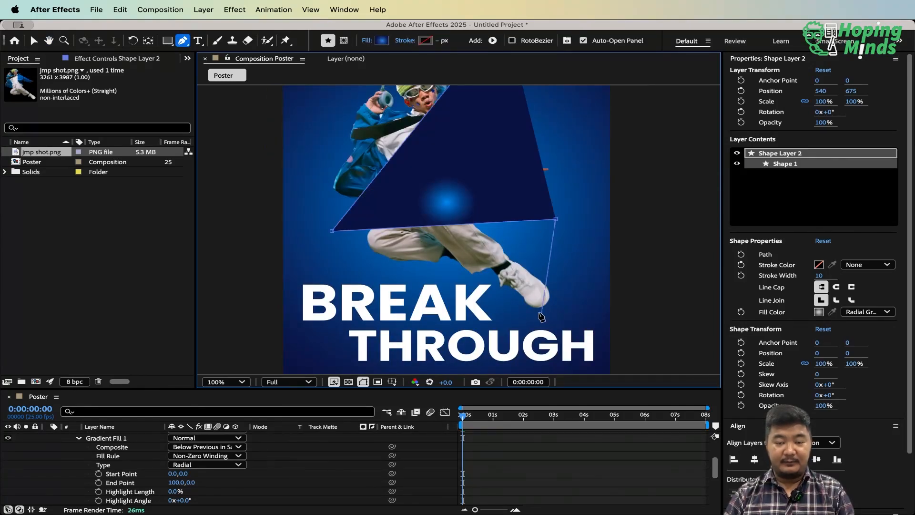
# Set the zigzag shape's fill to None
pyautogui.press(',')
pyautogui.press('space')
pyautogui.moveTo(459, 188); pyautogui.dragTo(459, 219)
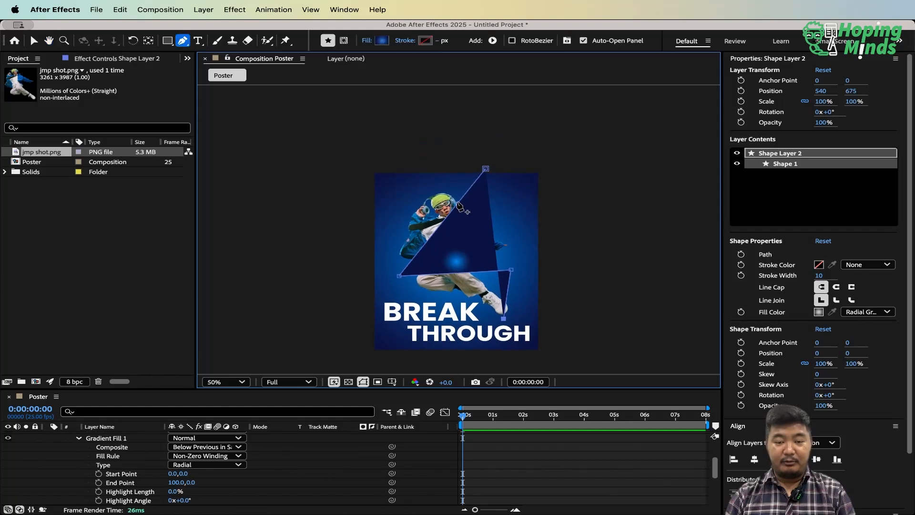
pyautogui.press('.')
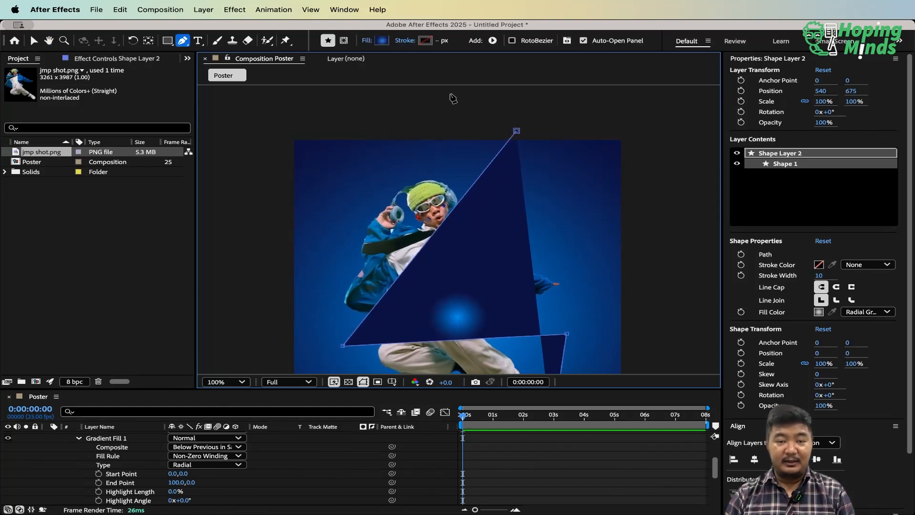
pyautogui.click(365, 42)
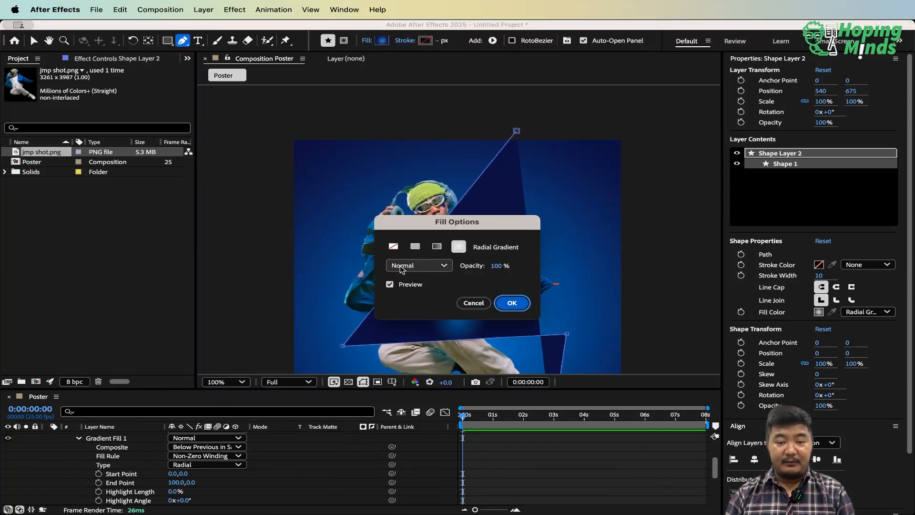
pyautogui.click(393, 247)
pyautogui.click(512, 303)
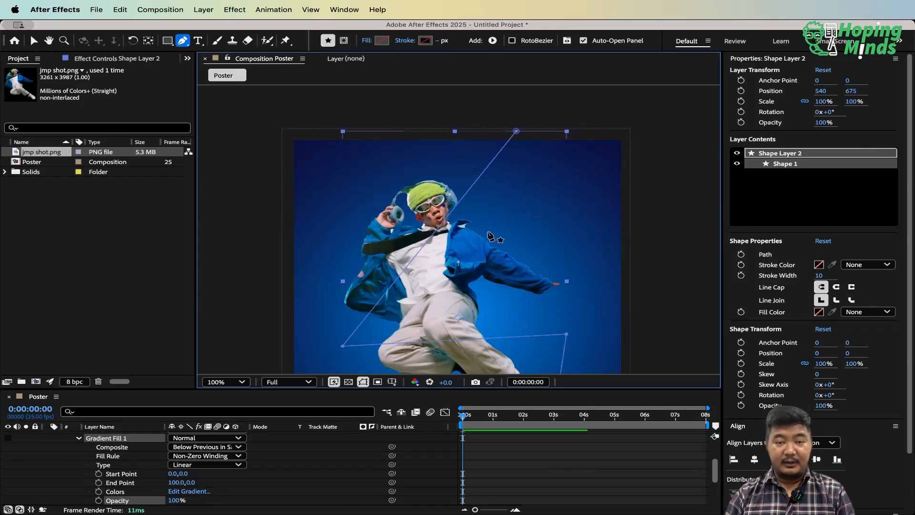
# Give the zigzag path a solid yellow stroke 165 px wide
pyautogui.click(403, 43)
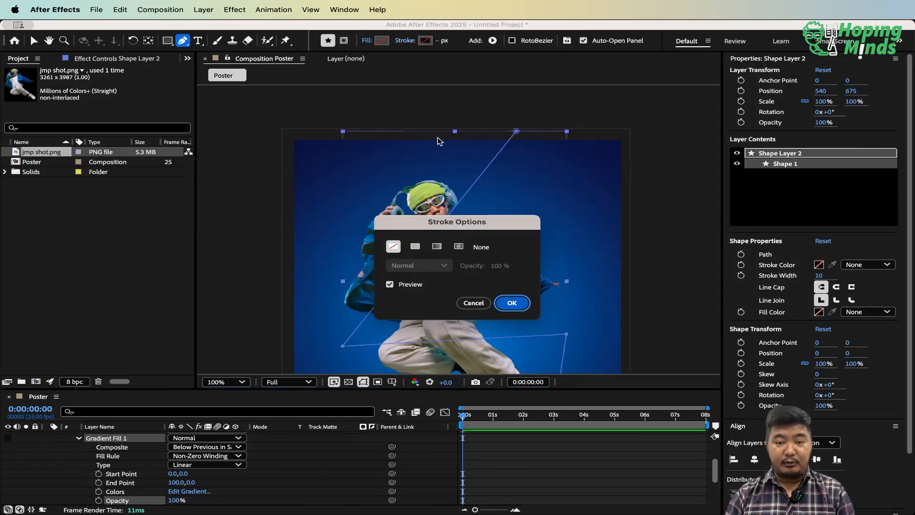
pyautogui.click(415, 246)
pyautogui.click(512, 303)
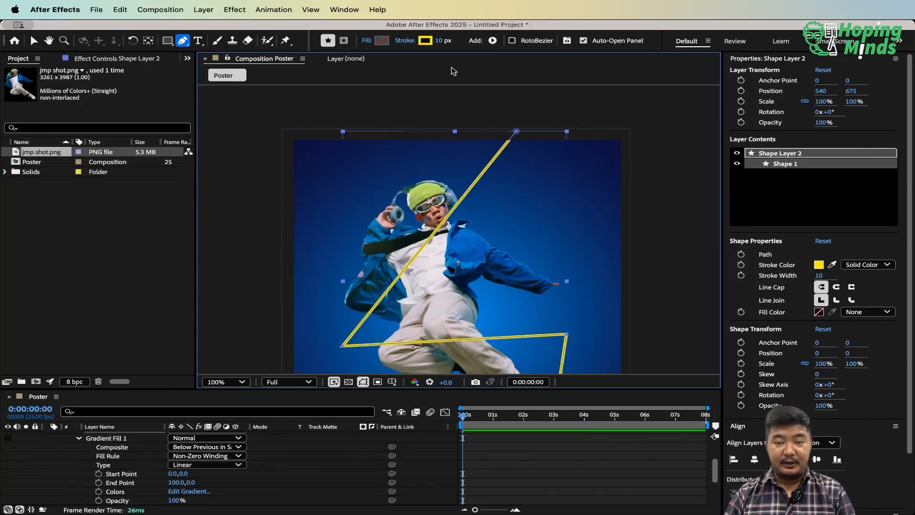
pyautogui.moveTo(439, 40)
pyautogui.mouseDown()
pyautogui.moveTo(590, 42)
pyautogui.moveTo(527, 55)
pyautogui.moveTo(569, 63)
pyautogui.moveTo(543, 64)
pyautogui.moveTo(561, 66)
pyautogui.mouseUp()
pyautogui.scroll(-1, 459, 253)
pyautogui.scroll(1, 482, 288)
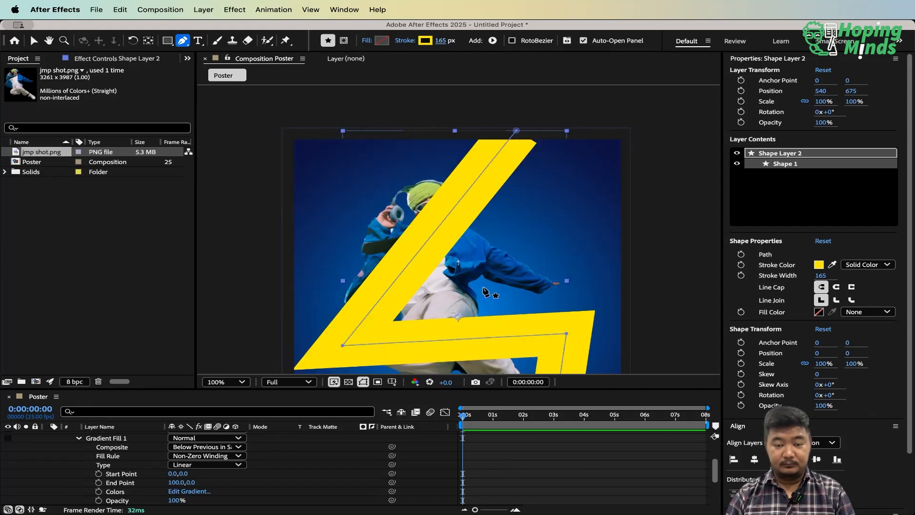
pyautogui.moveTo(478, 280); pyautogui.dragTo(502, 251)
pyautogui.scroll(-1, 504, 249)
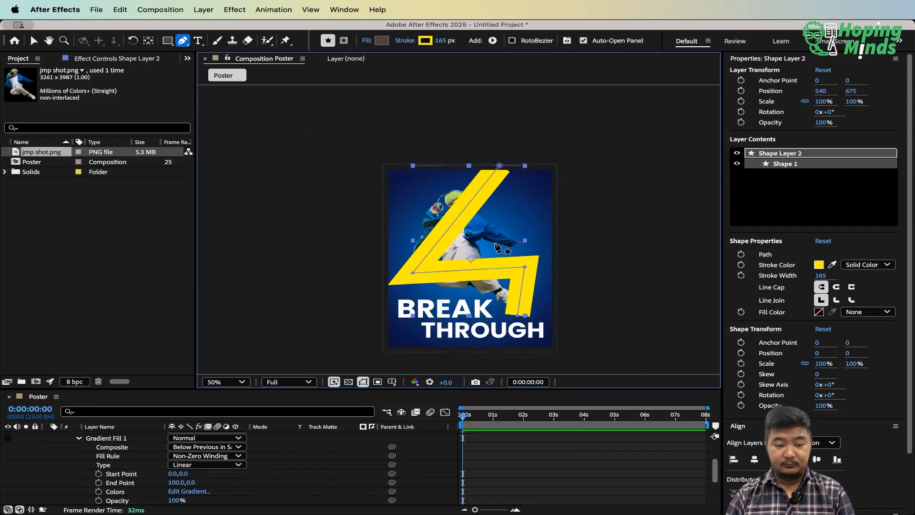
# Collapse Shape Layer 2 and place it directly below the jmp shot.png layer so the zigzag sits behind the jumper
pyautogui.scroll(5, 328, 474)
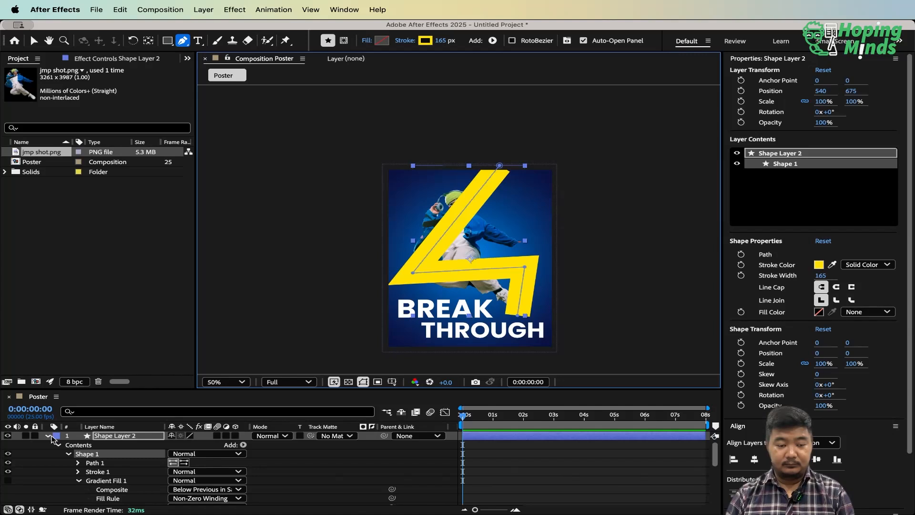
pyautogui.click(48, 435)
pyautogui.click(176, 490)
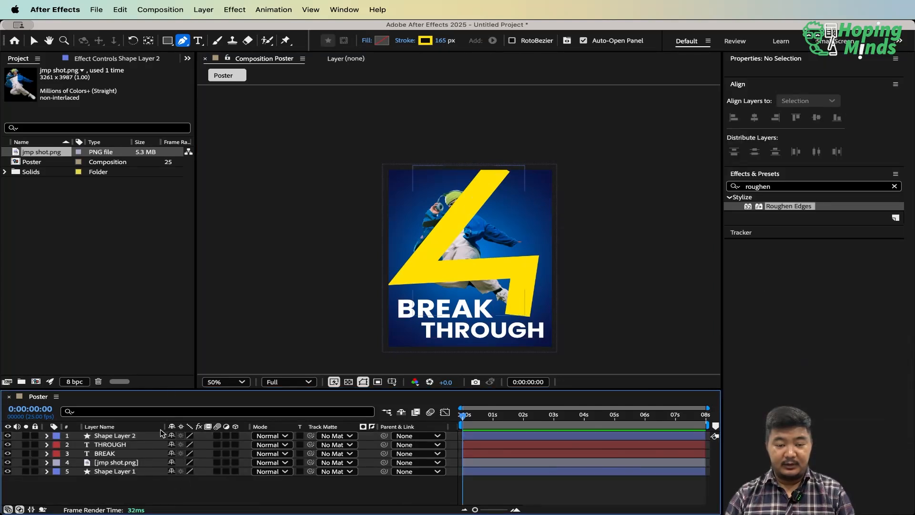
pyautogui.click(228, 381)
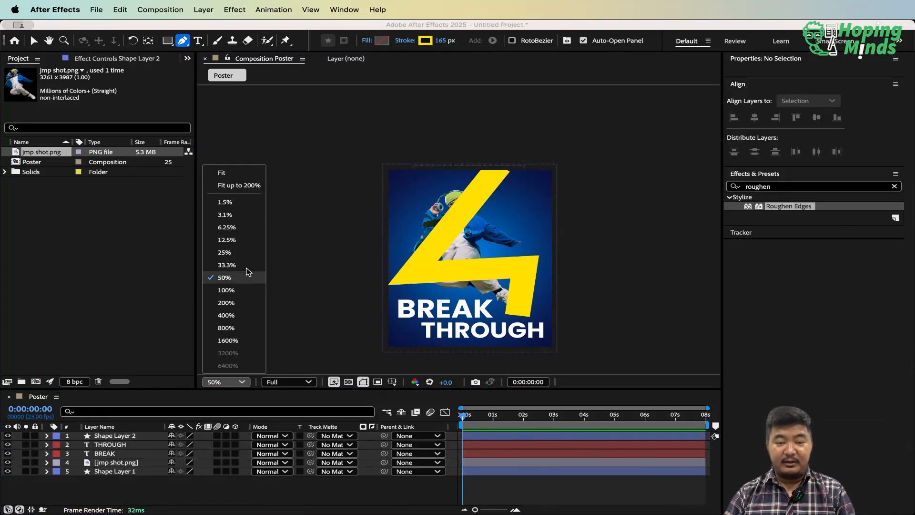
pyautogui.click(239, 185)
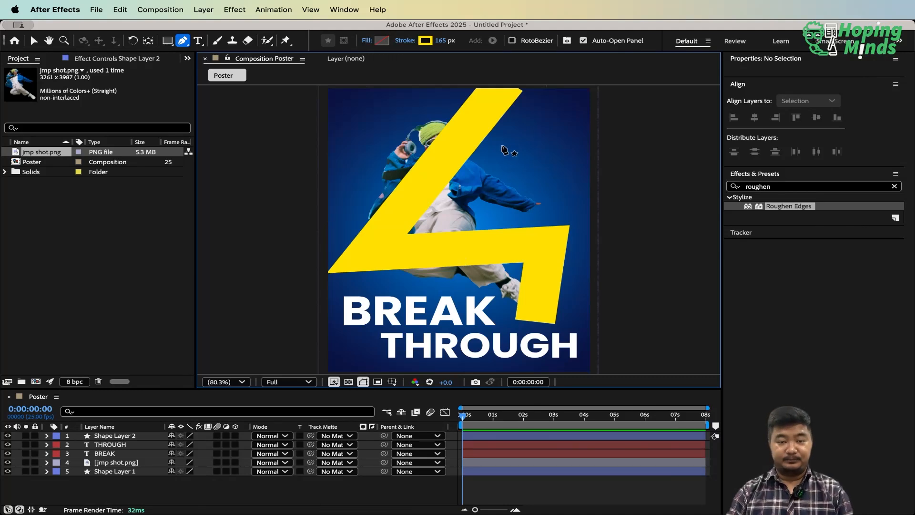
pyautogui.press('v')
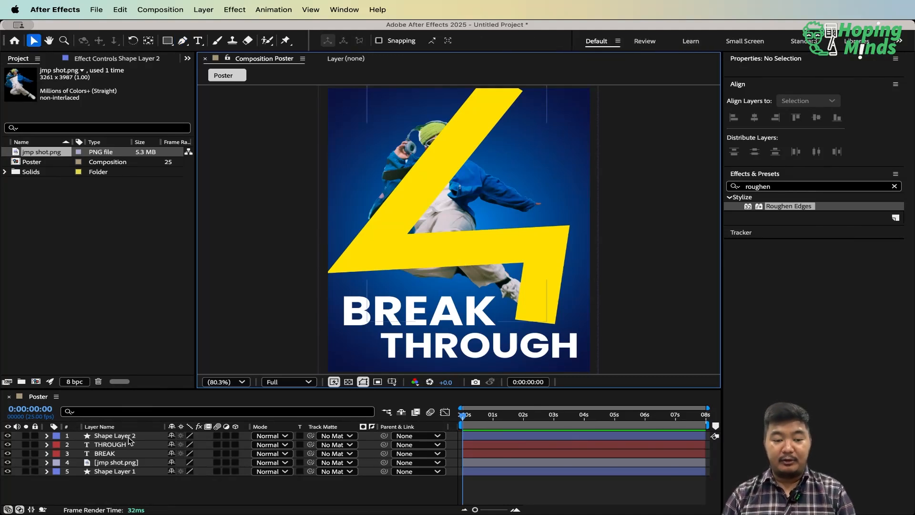
pyautogui.click(130, 439)
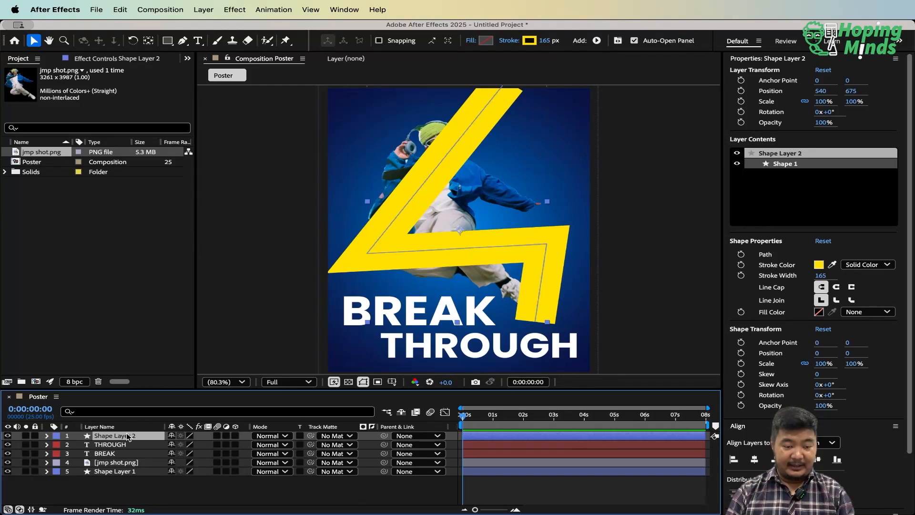
pyautogui.moveTo(128, 437); pyautogui.dragTo(129, 471)
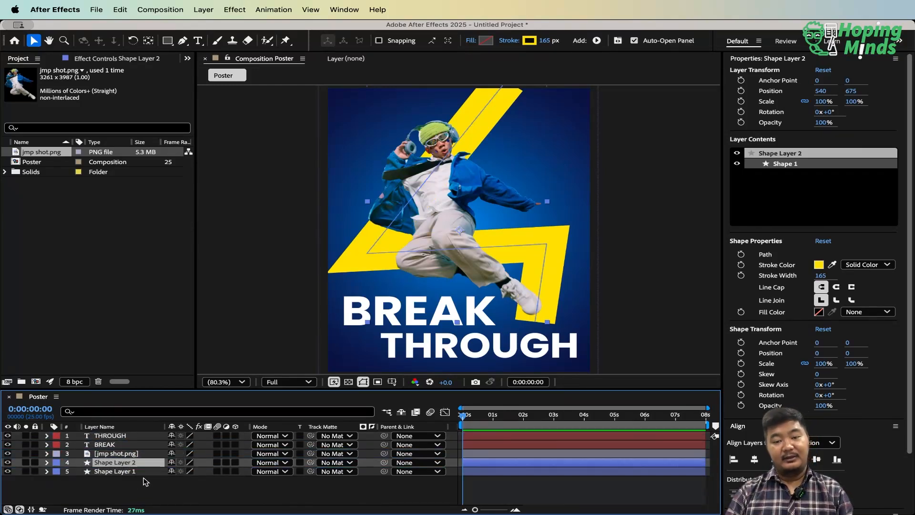
pyautogui.click(150, 485)
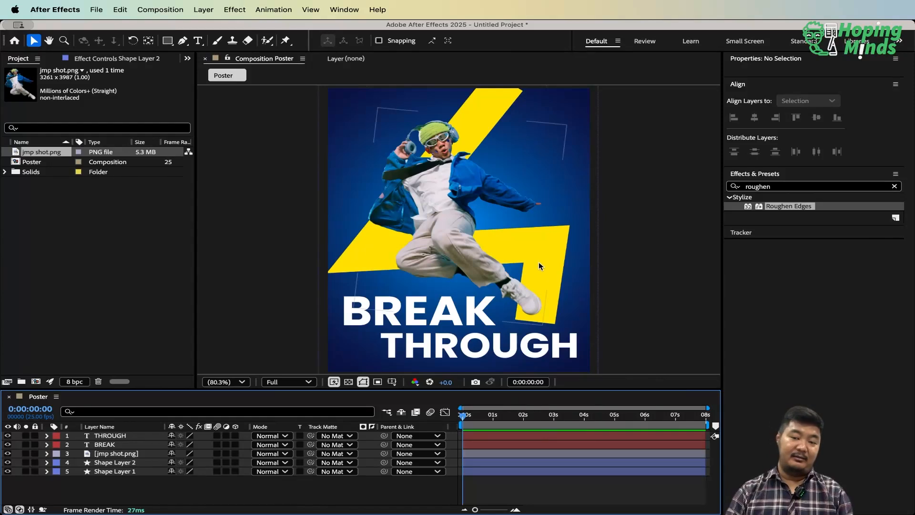
# Delete Shape Layer 2, the slanted zigzag stripe behind the jumper
pyautogui.click(128, 454)
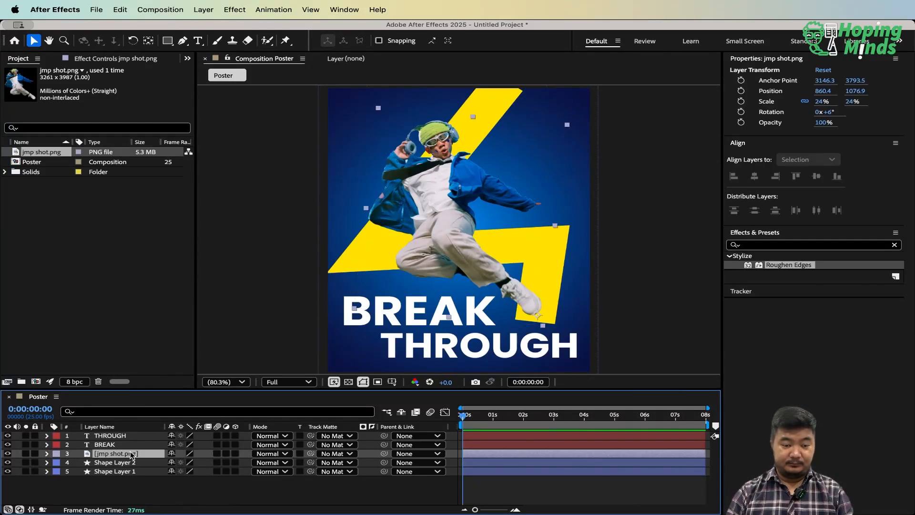
pyautogui.click(125, 463)
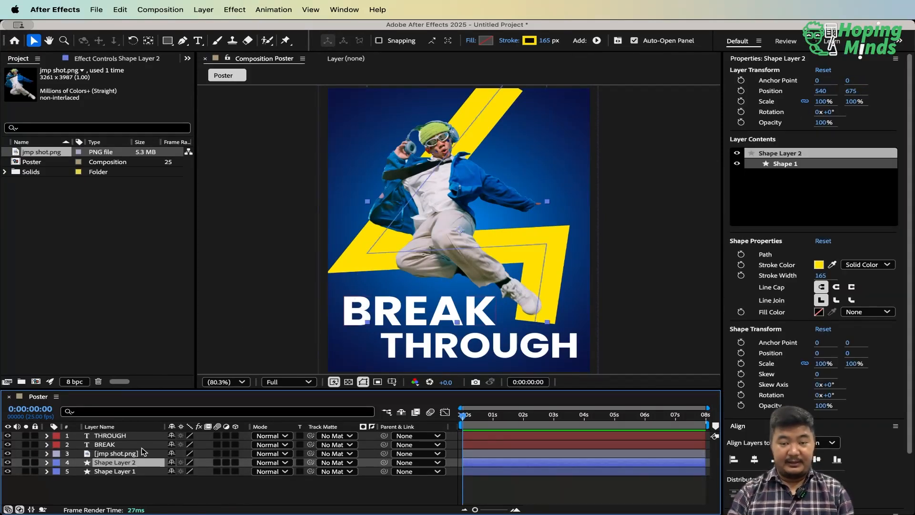
pyautogui.press('Delete')
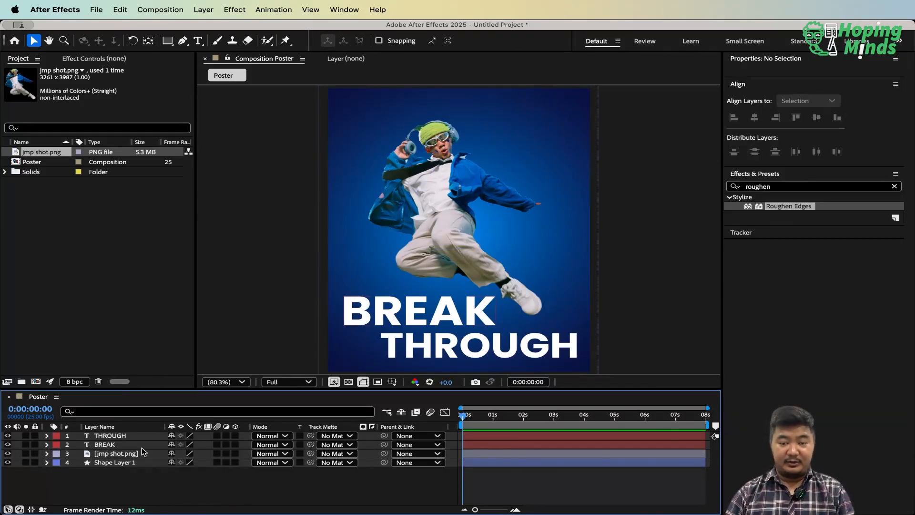
# Draw a six-point open path of right-angled segments with the Pen tool, from above the poster's upper-left corner to below its lower-right edge
pyautogui.click(183, 40)
pyautogui.scroll(-2, 407, 145)
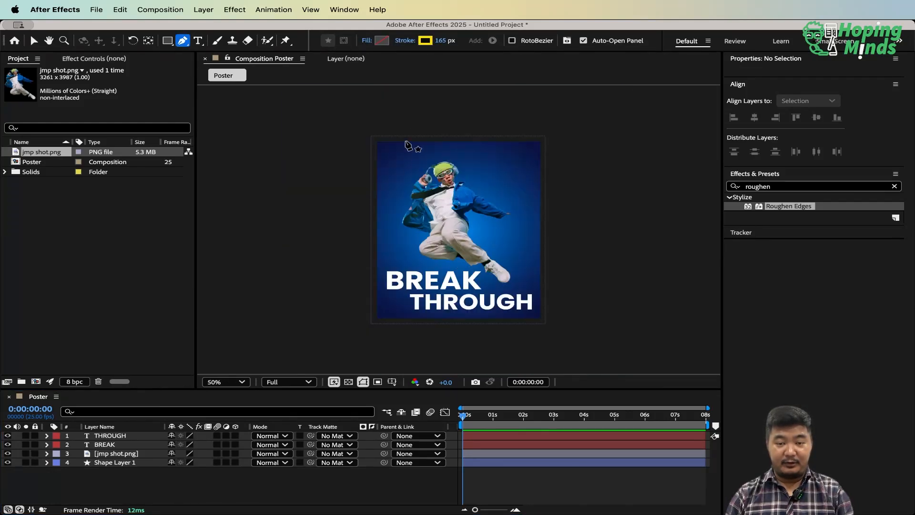
pyautogui.click(384, 130)
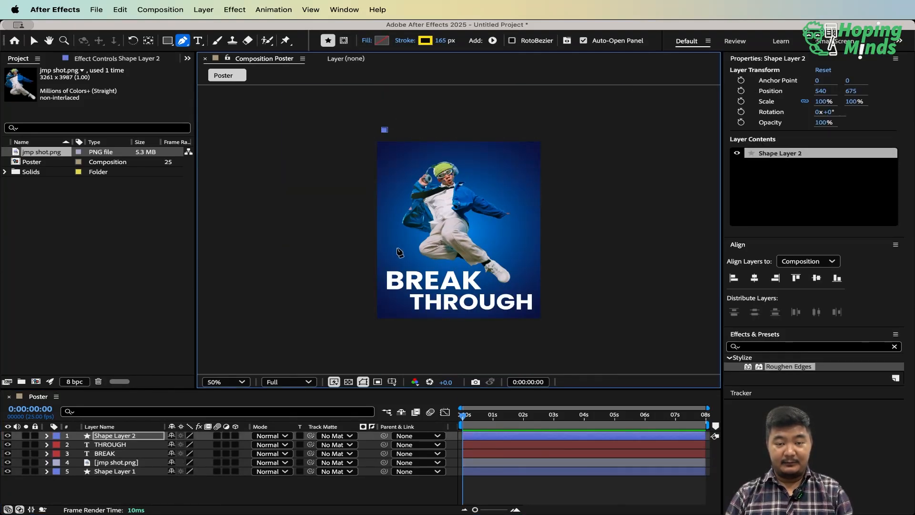
pyautogui.keyDown('shift'); pyautogui.click(400, 244); pyautogui.keyUp('shift')
pyautogui.keyDown('shift'); pyautogui.click(449, 244); pyautogui.keyUp('shift')
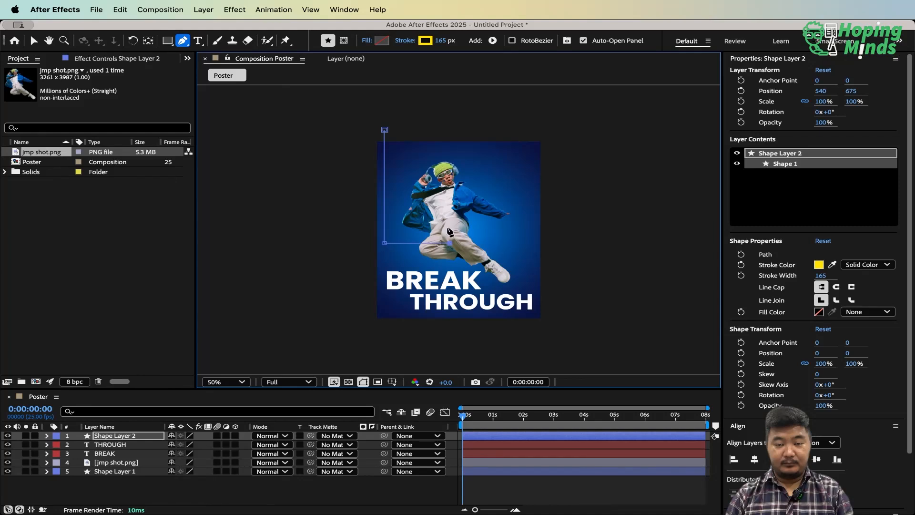
pyautogui.keyDown('shift'); pyautogui.click(450, 190); pyautogui.keyUp('shift')
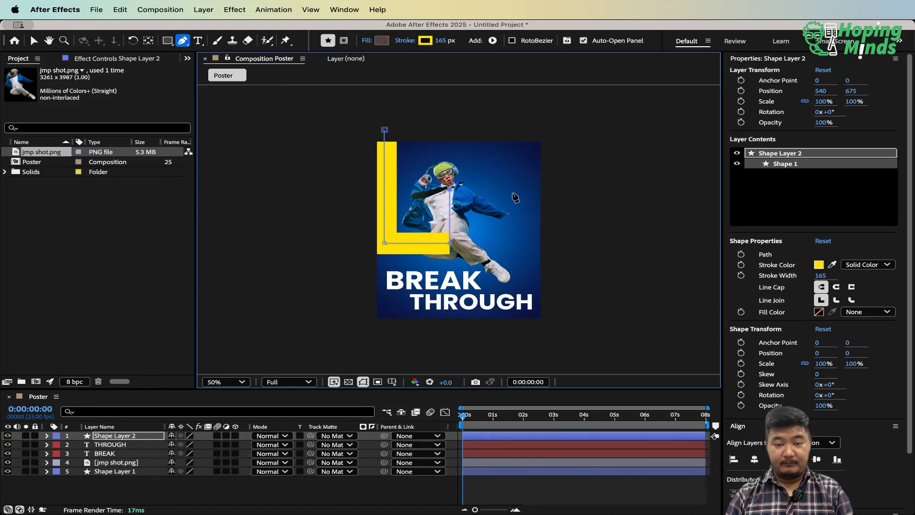
pyautogui.keyDown('shift'); pyautogui.click(513, 190); pyautogui.keyUp('shift')
pyautogui.keyDown('shift'); pyautogui.click(512, 340); pyautogui.keyUp('shift')
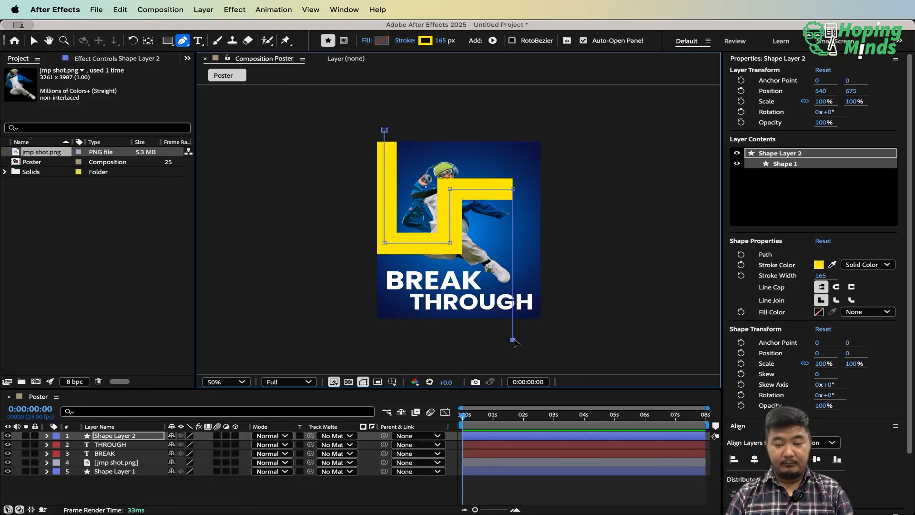
pyautogui.scroll(1, 513, 305)
pyautogui.scroll(-1, 513, 305)
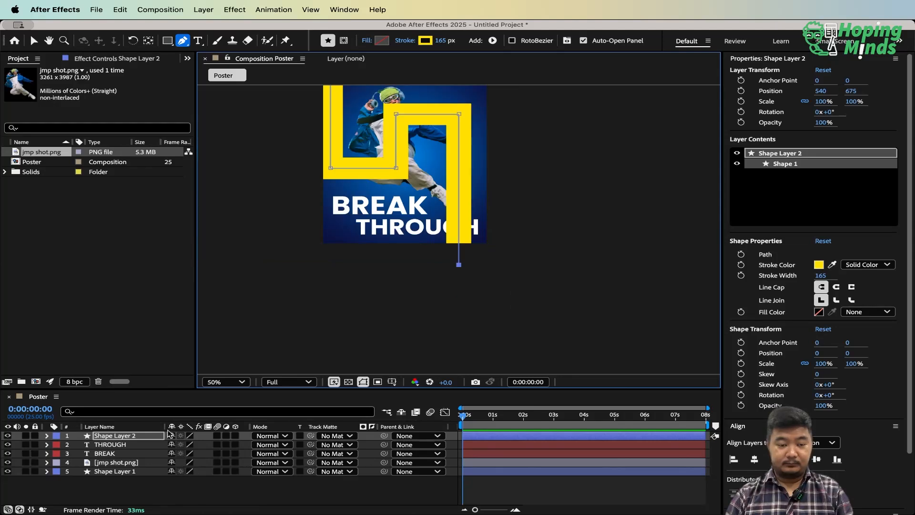
# Place the new Shape Layer 2 directly below the jmp shot.png layer and fit the whole poster in view
pyautogui.moveTo(138, 435); pyautogui.dragTo(134, 467)
pyautogui.click(226, 382)
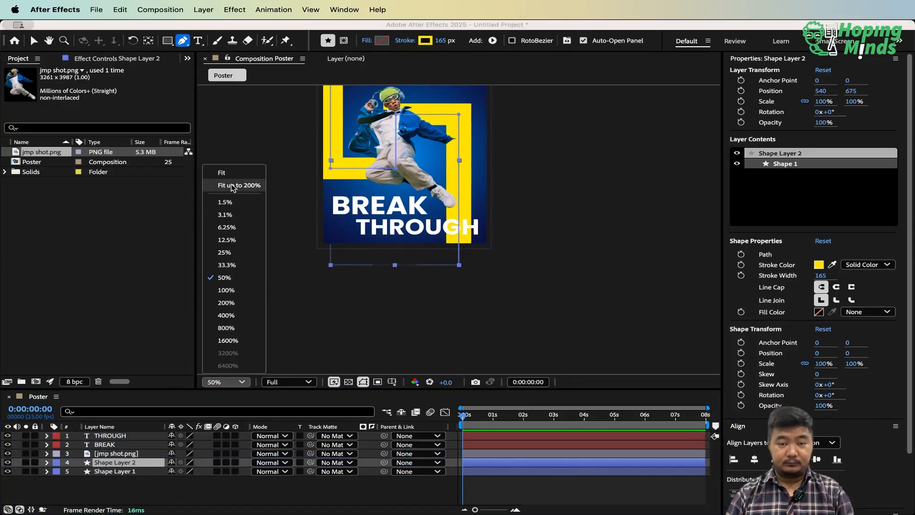
pyautogui.click(238, 187)
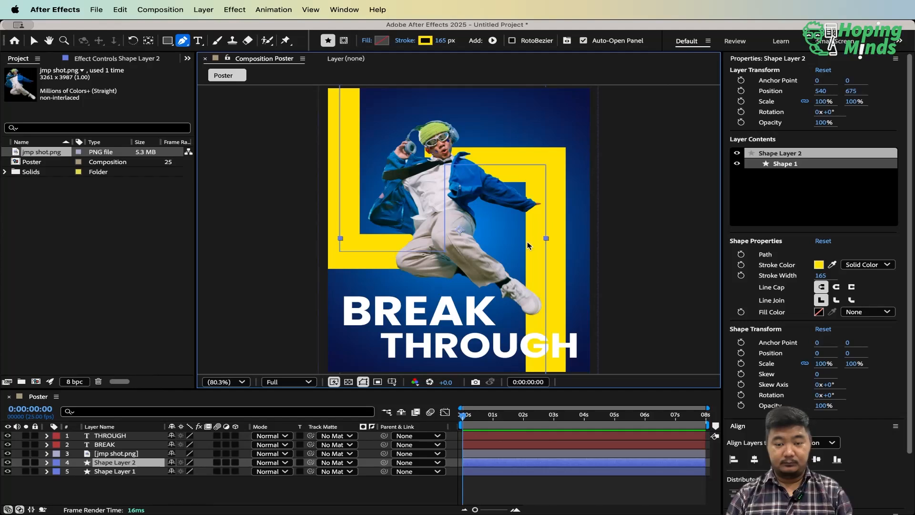
# Move the yellow right-angled stripe right and slightly down, to about position 639.6, 709.9
pyautogui.press('v')
pyautogui.moveTo(539, 167); pyautogui.dragTo(563, 171)
pyautogui.press(',')
pyautogui.press(',')
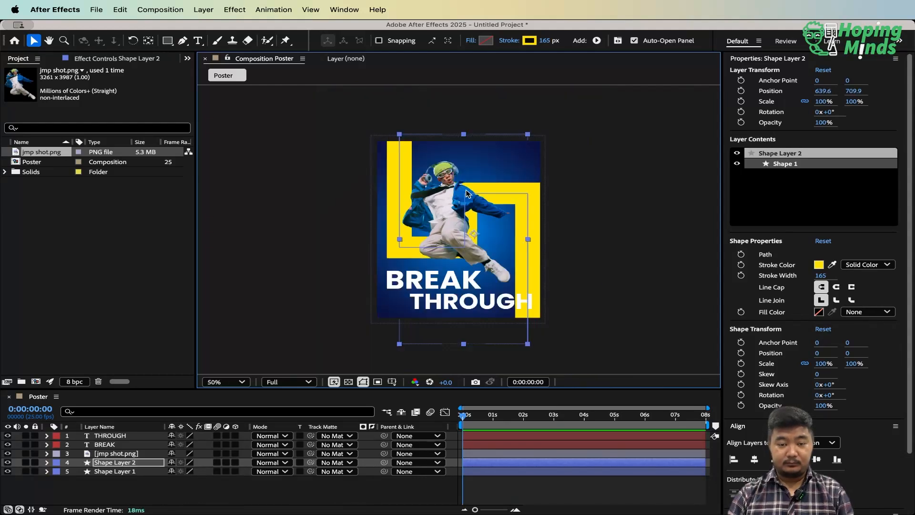
pyautogui.click(608, 260)
pyautogui.click(246, 382)
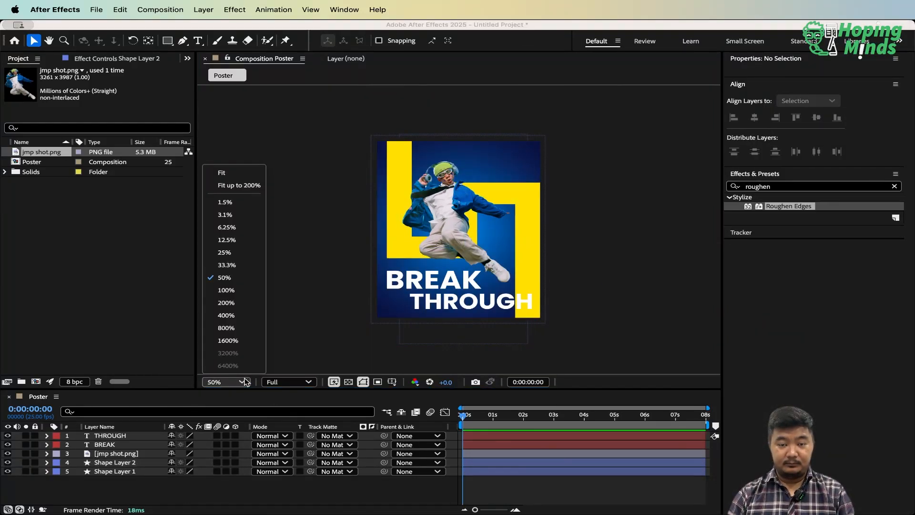
pyautogui.click(251, 186)
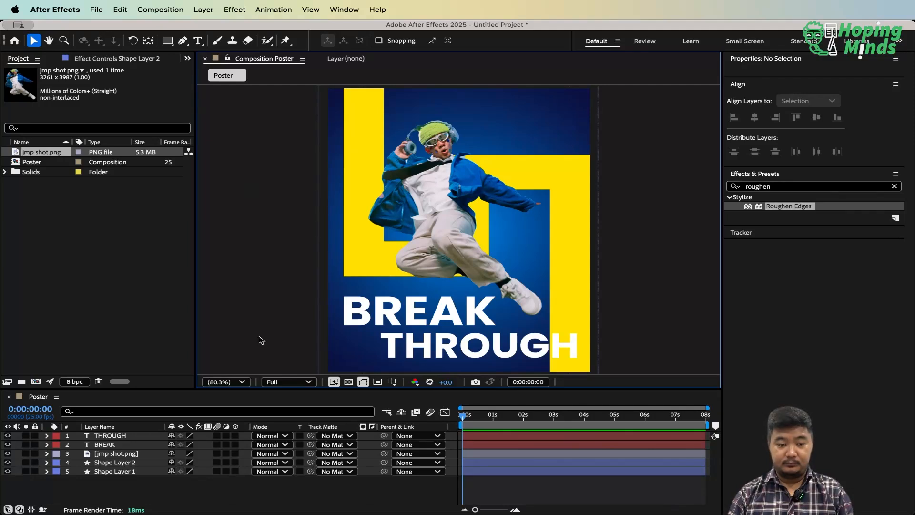
# Change the stroke type of Shape Layer 2 from solid colour to Linear Gradient
pyautogui.click(104, 492)
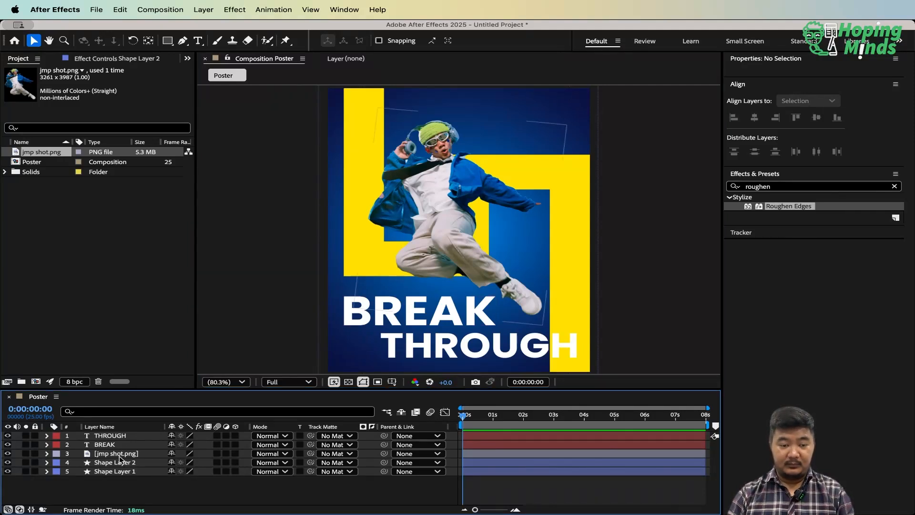
pyautogui.click(117, 471)
pyautogui.click(123, 463)
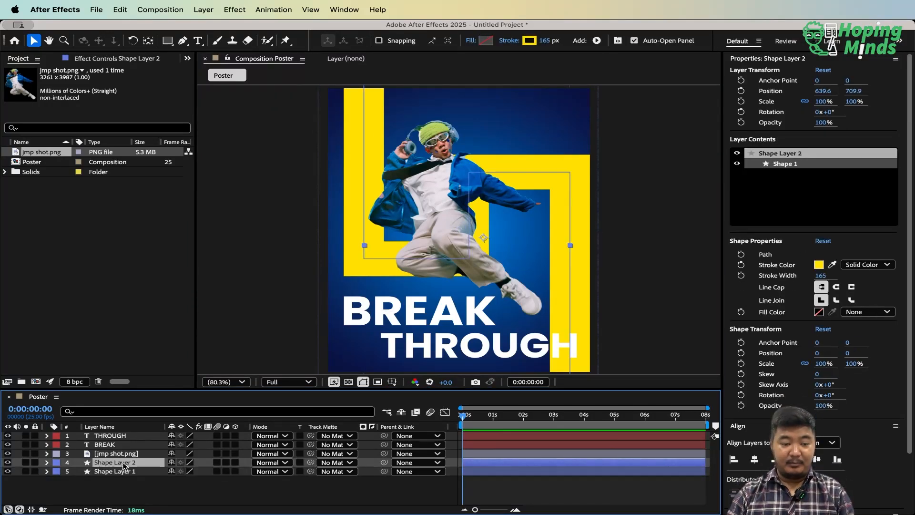
pyautogui.click(509, 41)
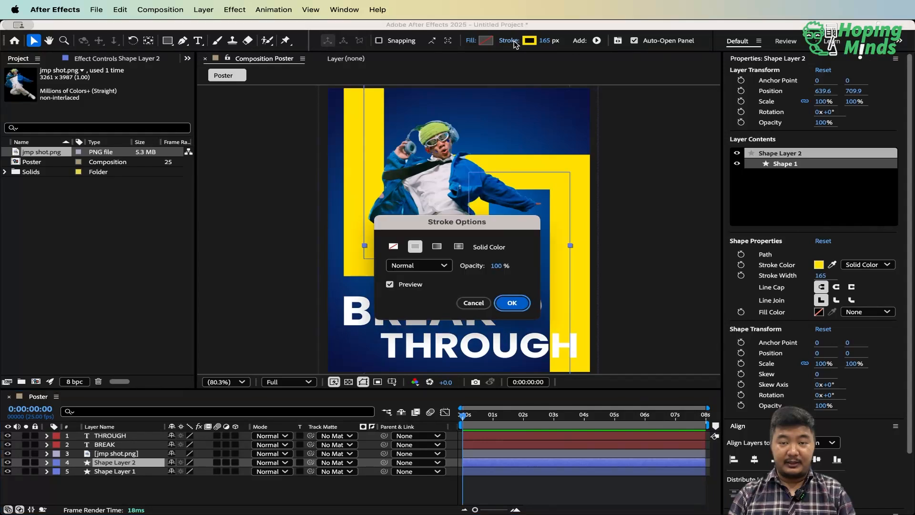
pyautogui.click(437, 246)
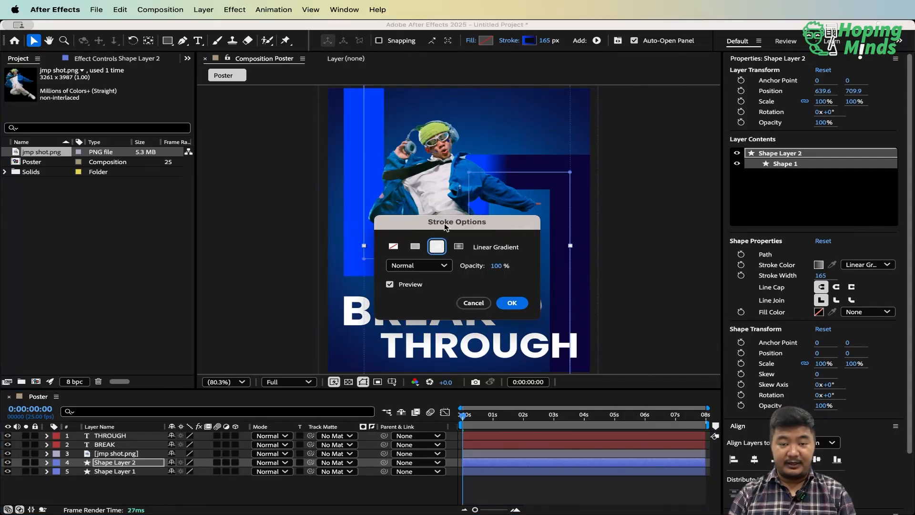
pyautogui.moveTo(445, 227); pyautogui.dragTo(157, 224)
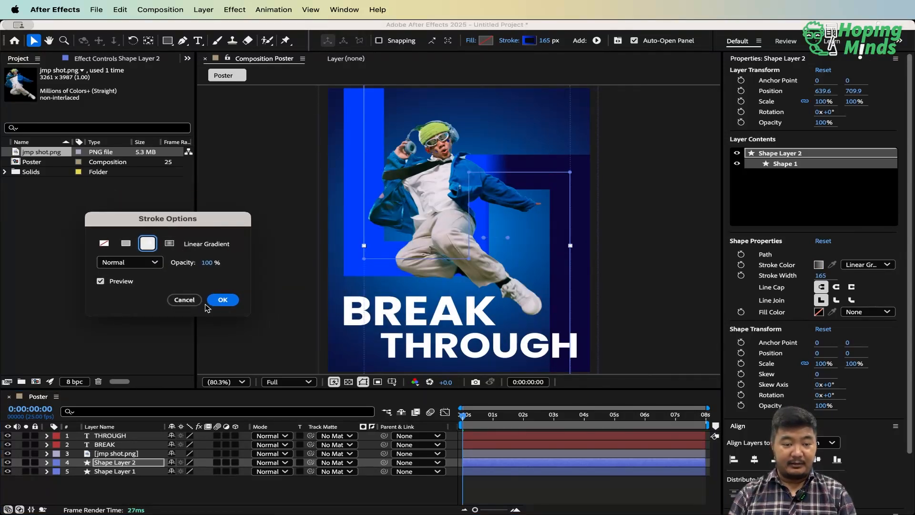
pyautogui.click(222, 300)
# Recolour the stroke gradient with a darker blue start and a dark indigo end colour, 191070
pyautogui.click(529, 41)
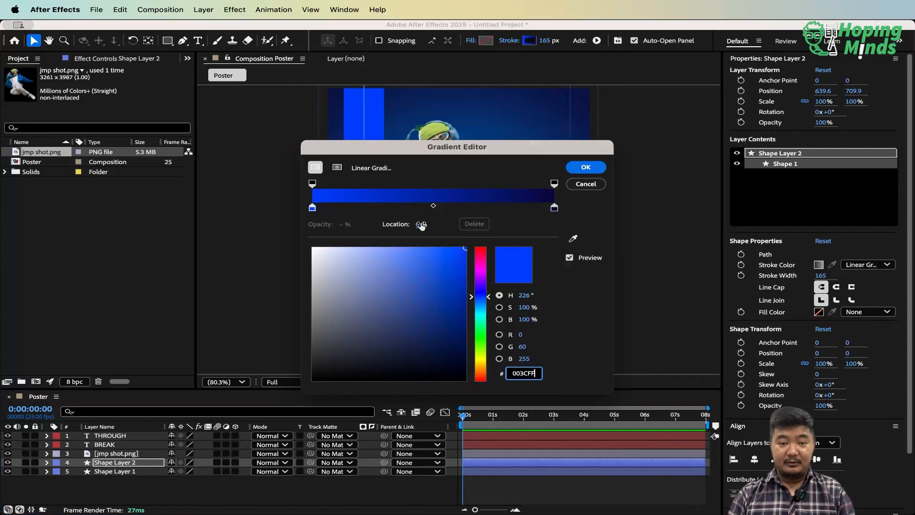
pyautogui.moveTo(397, 148); pyautogui.dragTo(203, 167)
pyautogui.click(95, 224)
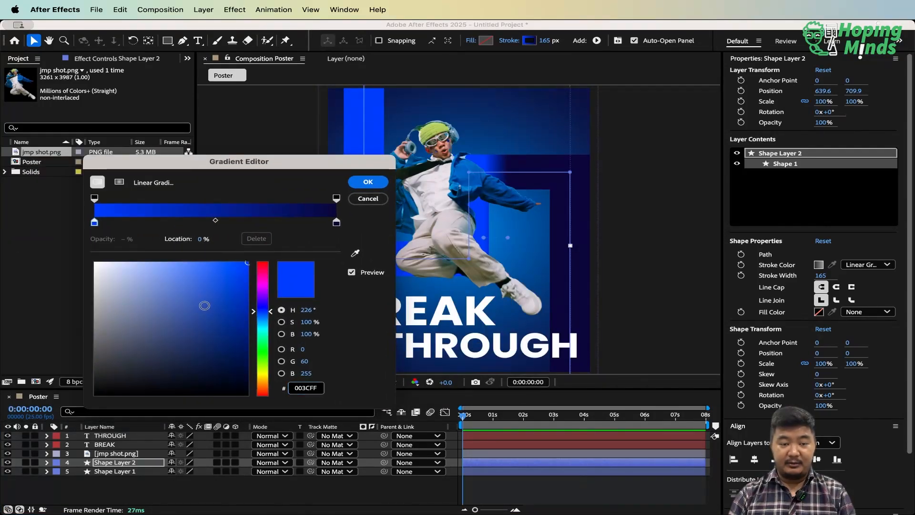
pyautogui.moveTo(204, 306); pyautogui.dragTo(225, 336)
pyautogui.click(336, 222)
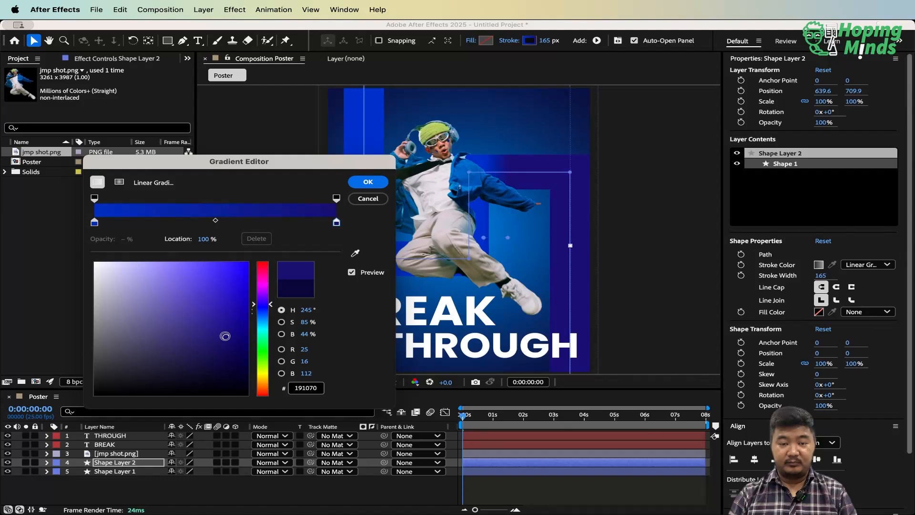
pyautogui.click(379, 182)
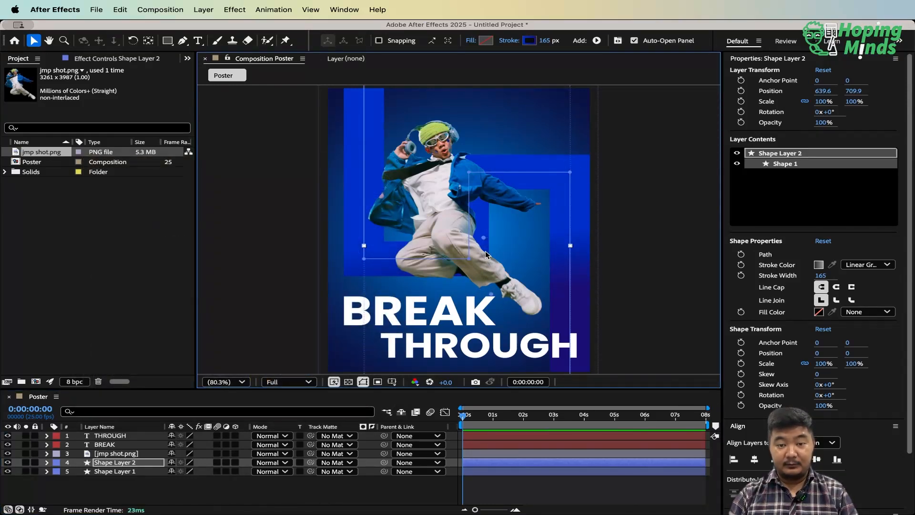
# Point the stroke gradient downward toward the jumper's foot and set its start colour to bright yellow-green, E3FF00
pyautogui.moveTo(484, 238); pyautogui.dragTo(434, 217)
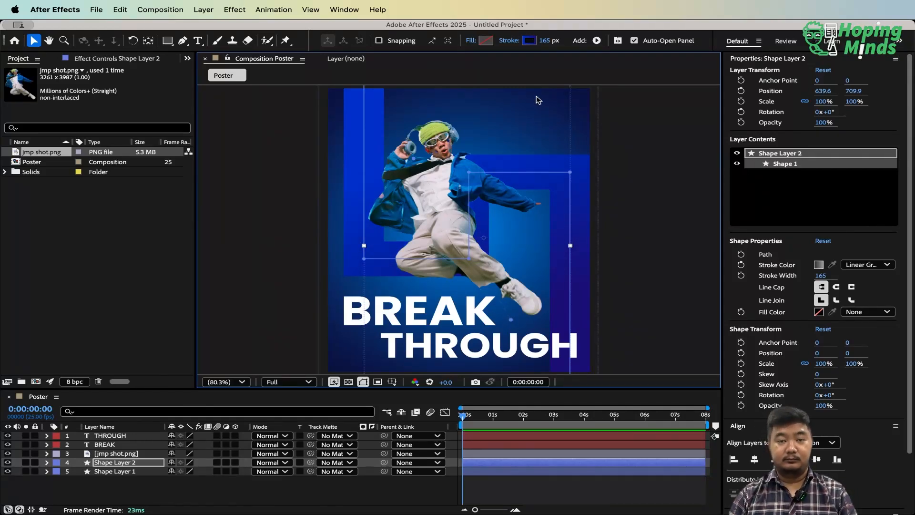
pyautogui.click(529, 40)
pyautogui.moveTo(484, 296); pyautogui.dragTo(482, 357)
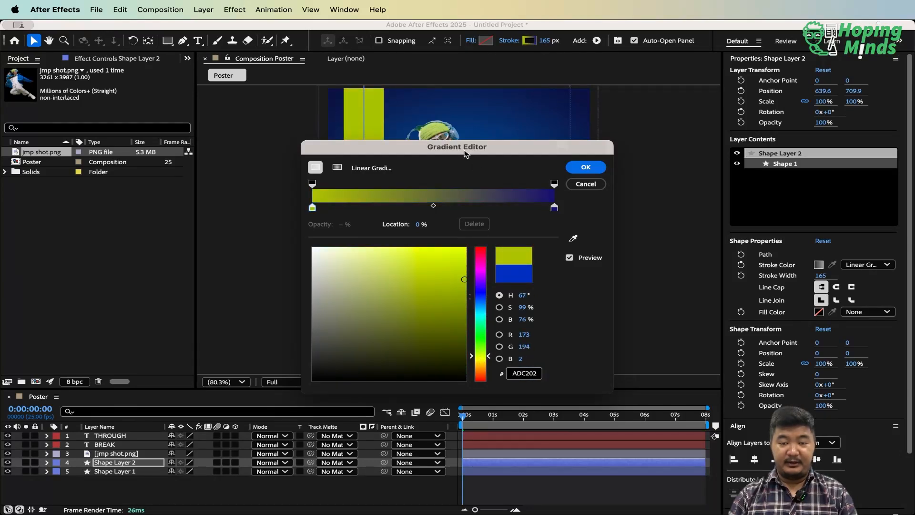
pyautogui.moveTo(464, 150); pyautogui.dragTo(220, 171)
pyautogui.moveTo(219, 294); pyautogui.dragTo(223, 267)
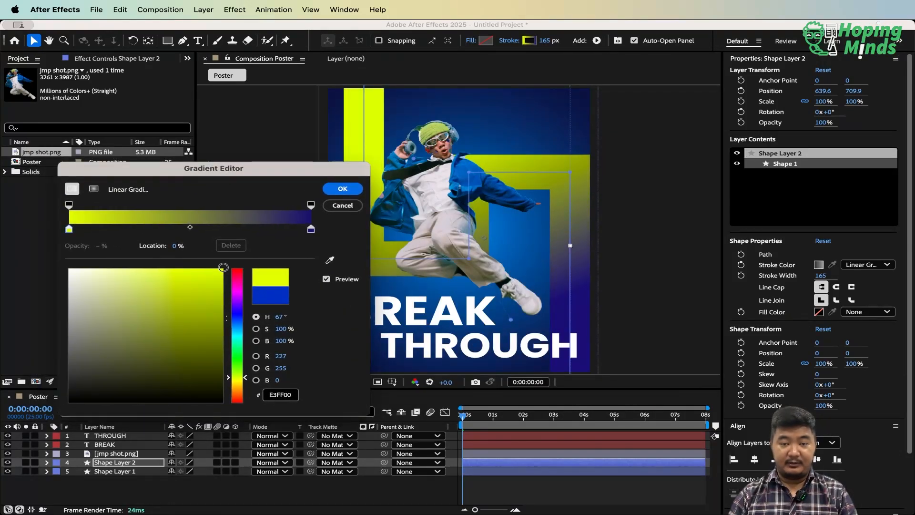
# Set the stroke gradient's end colour to green, 72C107, and apply the gradient
pyautogui.click(311, 229)
pyautogui.moveTo(237, 374); pyautogui.dragTo(237, 380)
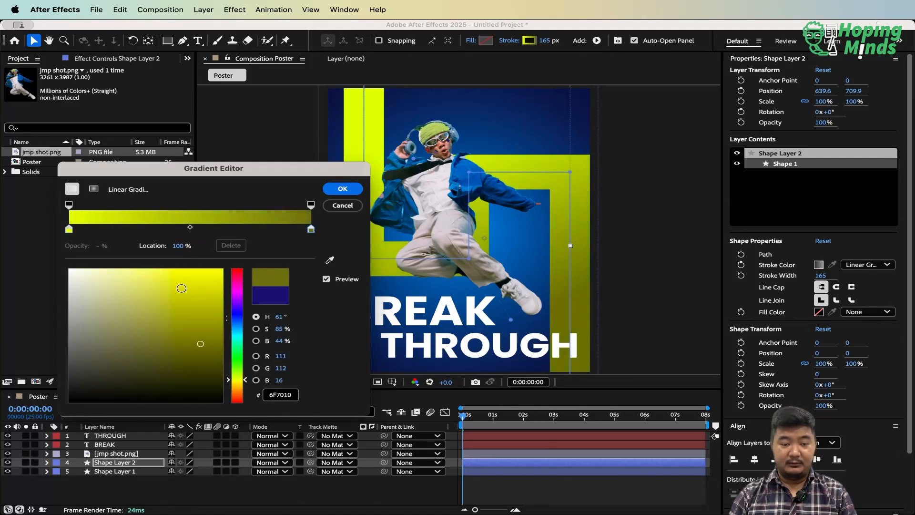
pyautogui.moveTo(182, 287)
pyautogui.mouseDown()
pyautogui.moveTo(166, 263)
pyautogui.moveTo(233, 265)
pyautogui.mouseUp()
pyautogui.moveTo(242, 378); pyautogui.dragTo(241, 370)
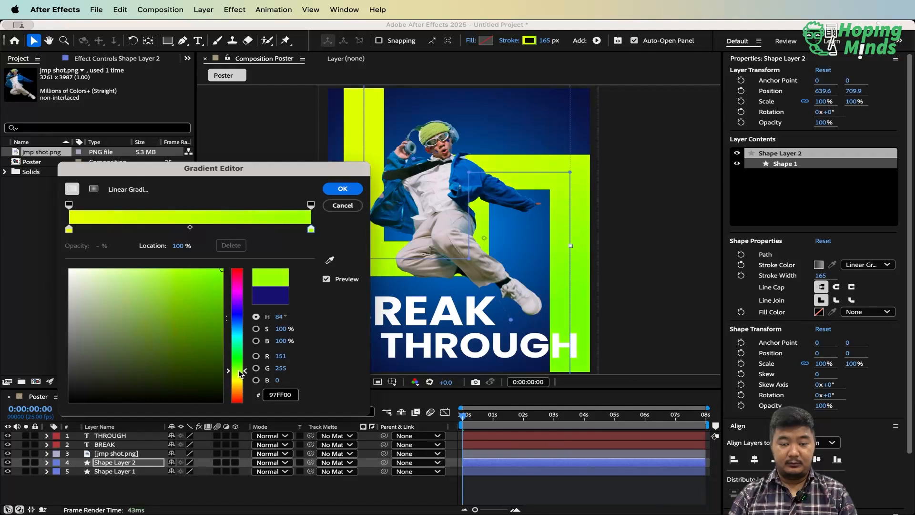
pyautogui.moveTo(212, 316); pyautogui.dragTo(217, 300)
pyautogui.click(343, 188)
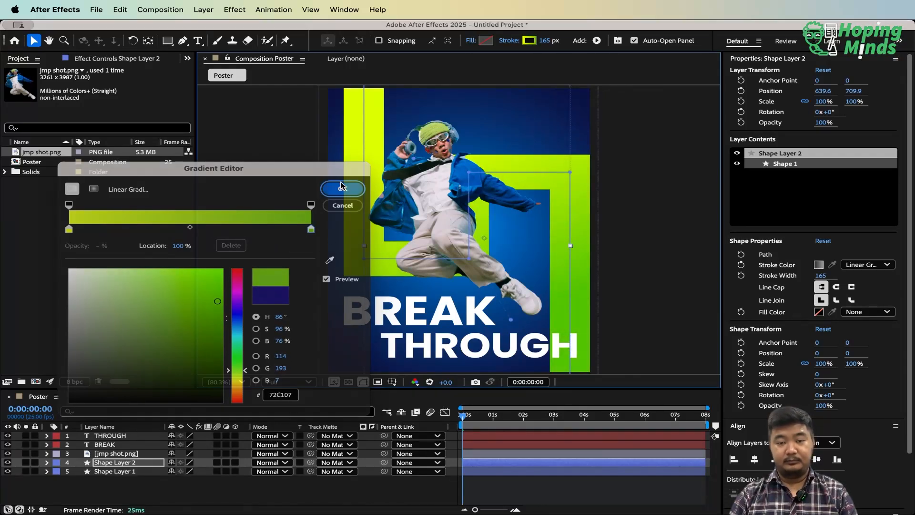
# Move the green stripe slightly left and up, to about position 604.8, 702.4
pyautogui.click(271, 492)
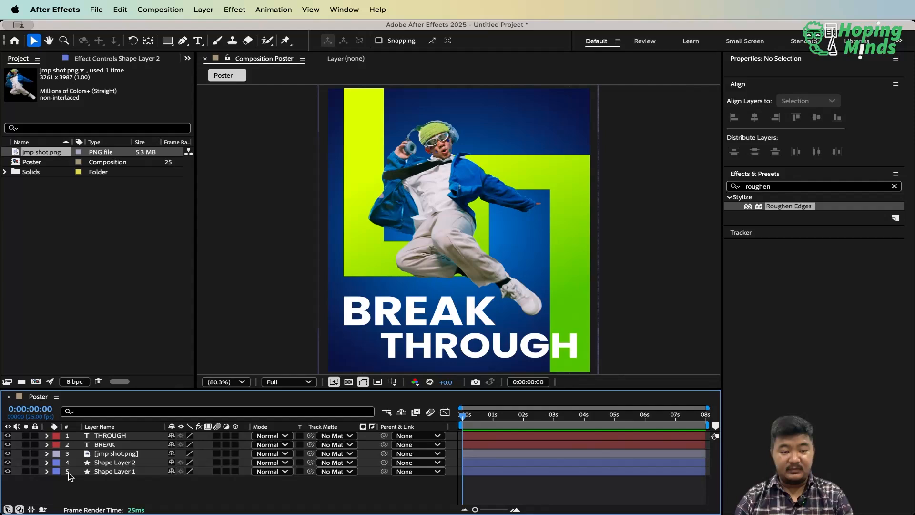
pyautogui.click(119, 462)
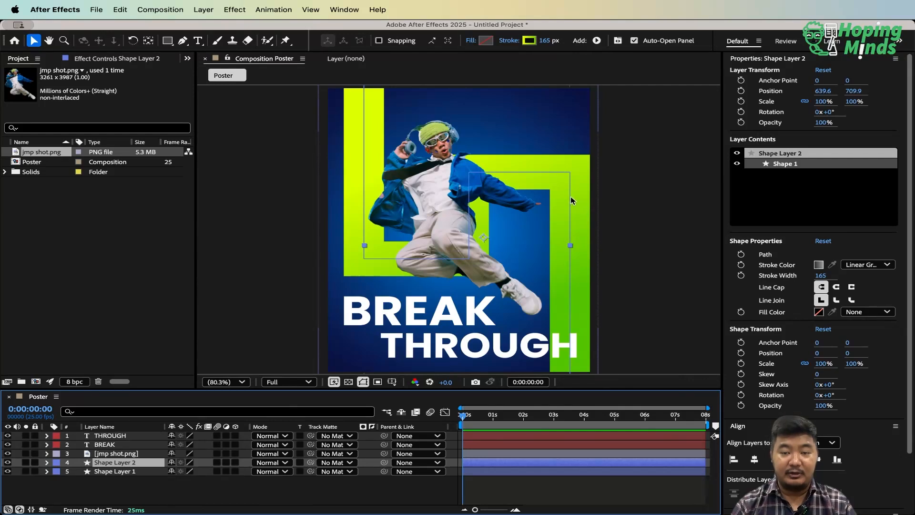
pyautogui.moveTo(570, 196); pyautogui.dragTo(561, 194)
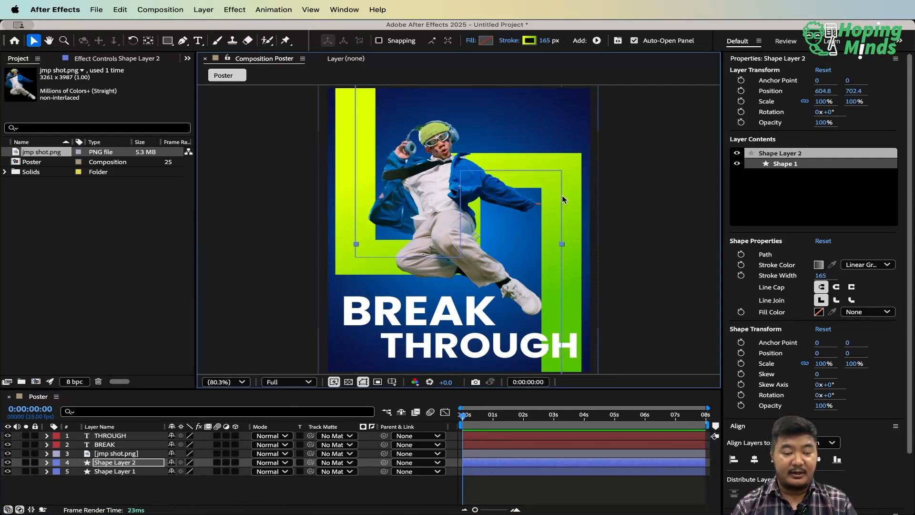
# Expand Shape Layer 2's contents to show the Gradient Stroke 1 line cap and line join settings
pyautogui.click(119, 465)
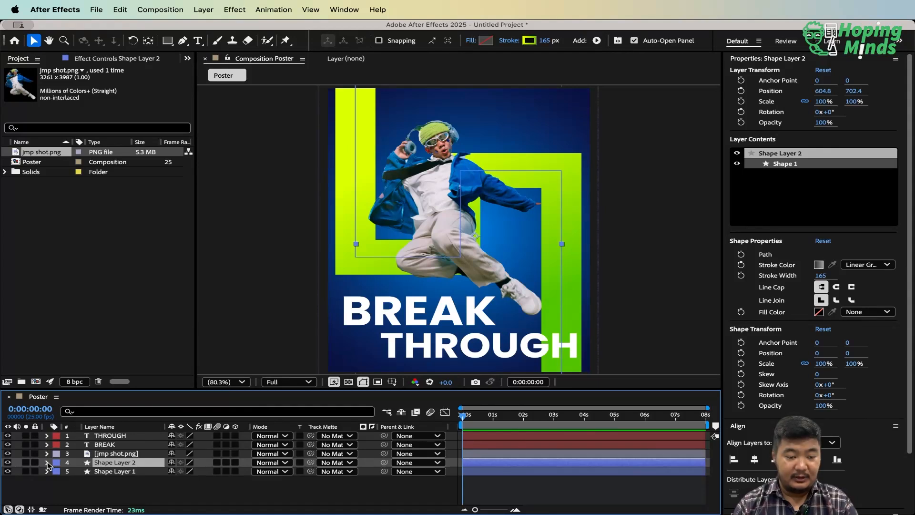
pyautogui.click(47, 462)
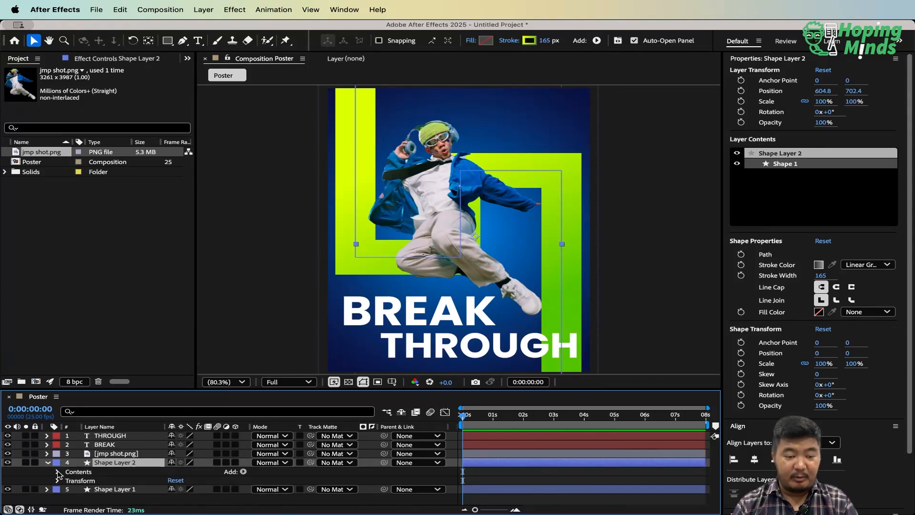
pyautogui.click(58, 472)
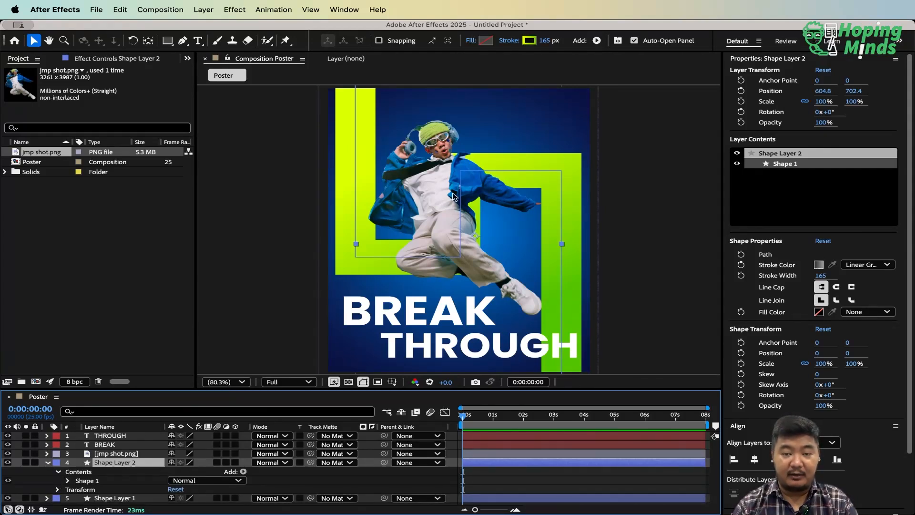
pyautogui.click(67, 481)
pyautogui.scroll(-2, 47, 491)
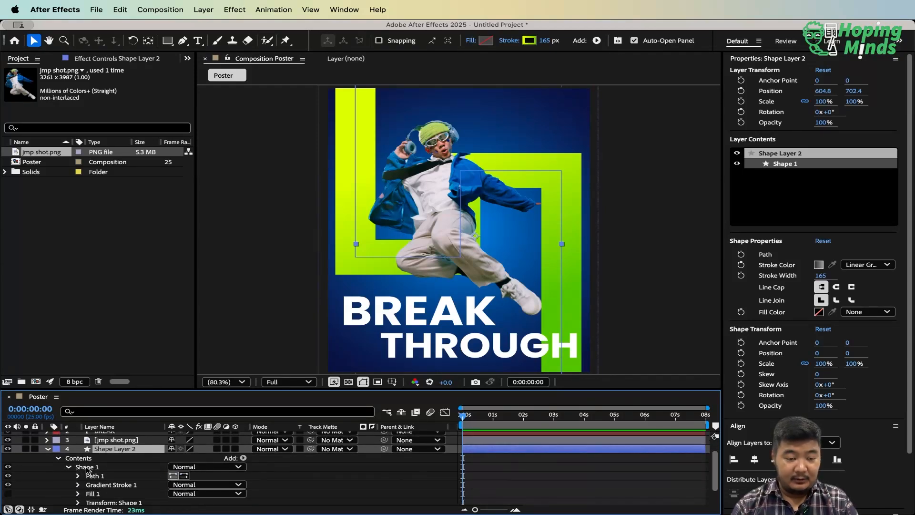
pyautogui.scroll(-1, 88, 471)
pyautogui.scroll(-2, 93, 486)
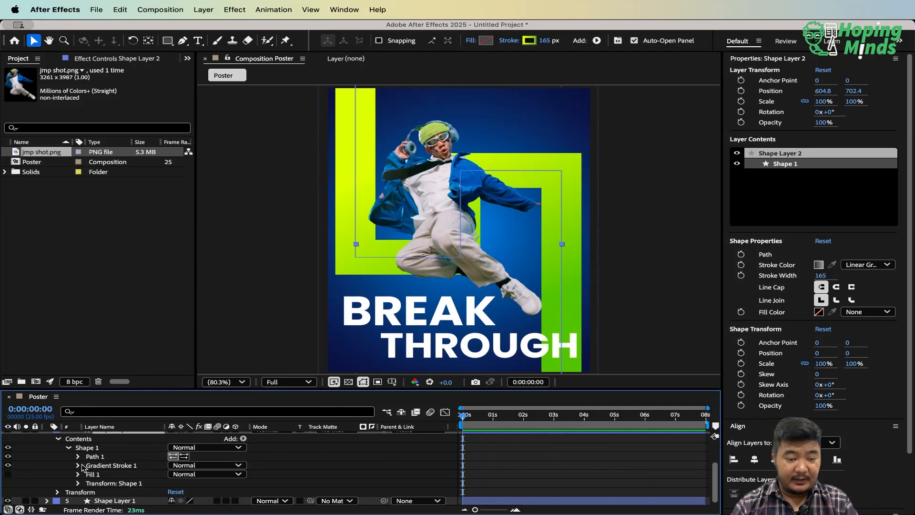
pyautogui.click(78, 466)
pyautogui.scroll(-2, 80, 465)
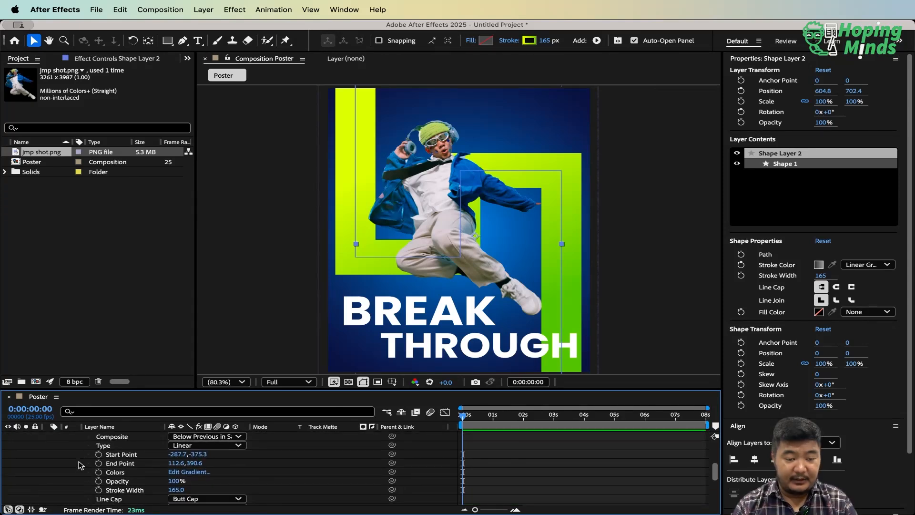
pyautogui.scroll(-1, 80, 465)
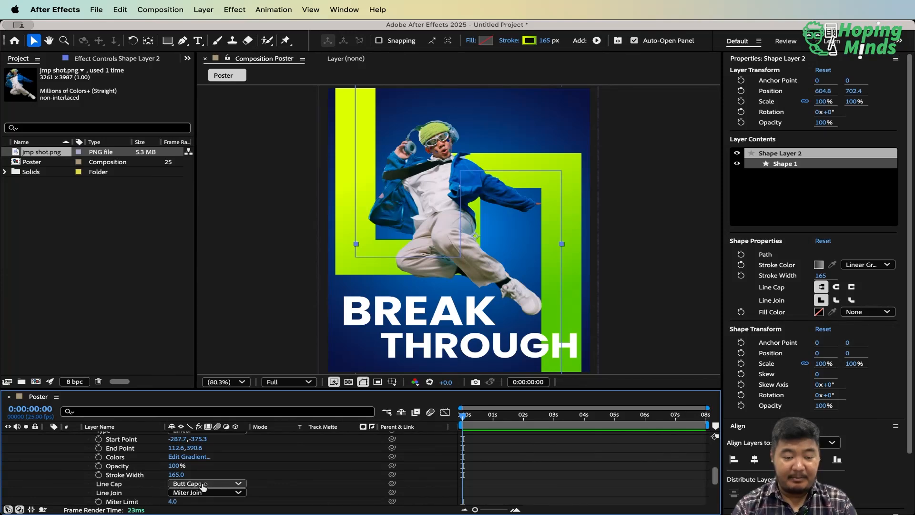
# Set the line cap of the green stripe's gradient stroke to Round Cap
pyautogui.scroll(1, 418, 232)
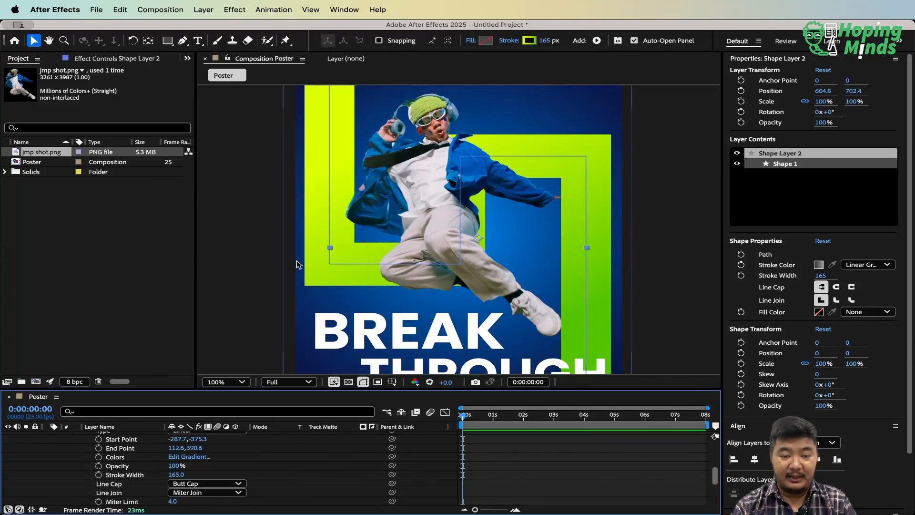
pyautogui.scroll(2, 295, 261)
pyautogui.hscroll(-5, 353, 287)
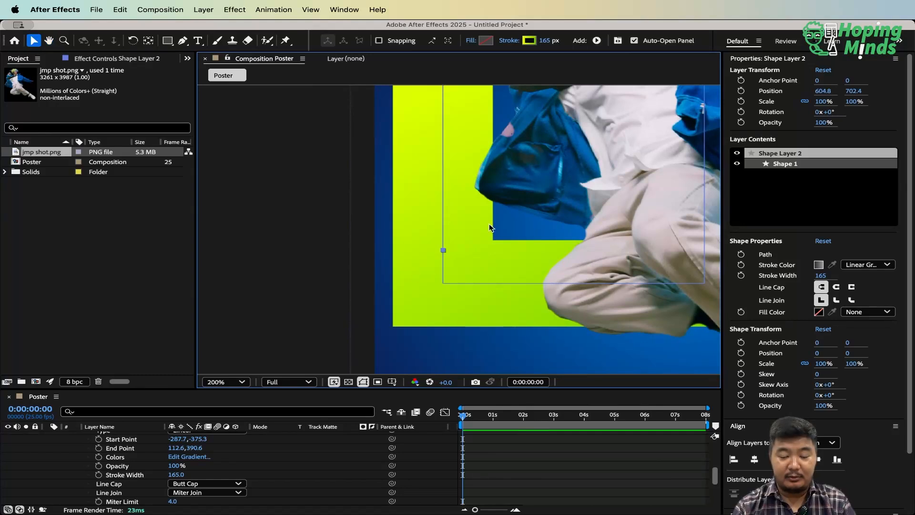
pyautogui.click(223, 483)
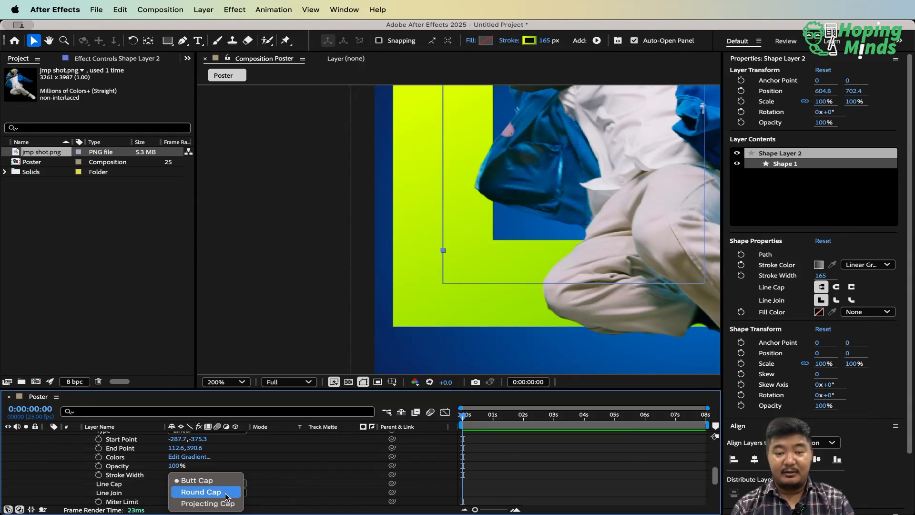
pyautogui.click(226, 495)
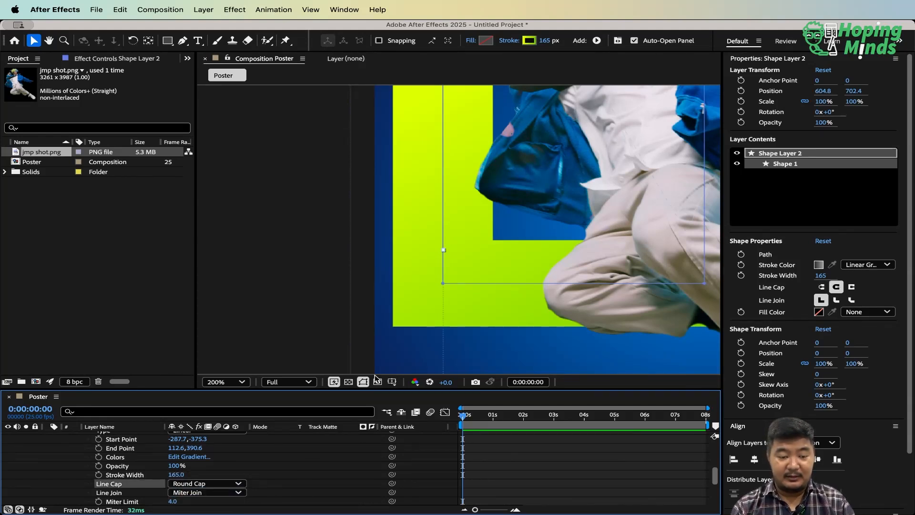
pyautogui.scroll(-1, 397, 332)
pyautogui.press('space')
pyautogui.moveTo(551, 235); pyautogui.dragTo(421, 284)
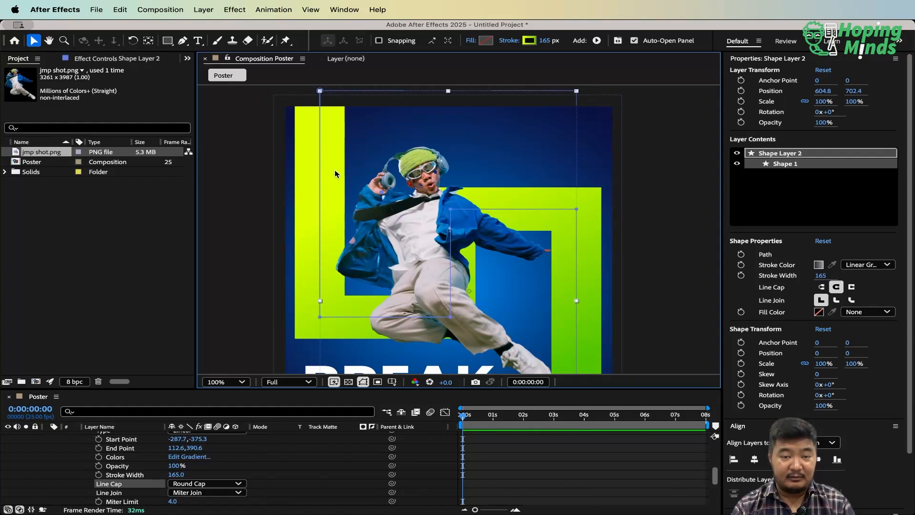
# Round the green stripe's outer corners by setting the stroke's line join to Round Join
pyautogui.click(212, 494)
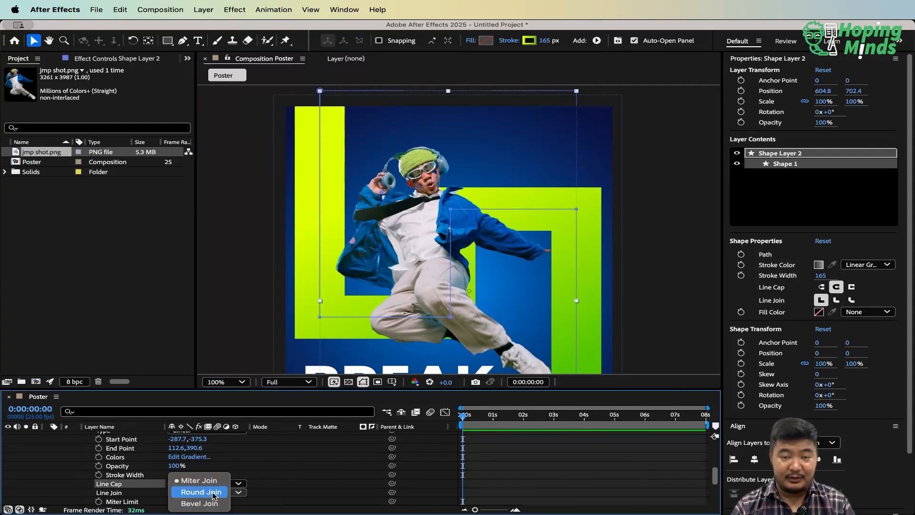
pyautogui.click(213, 495)
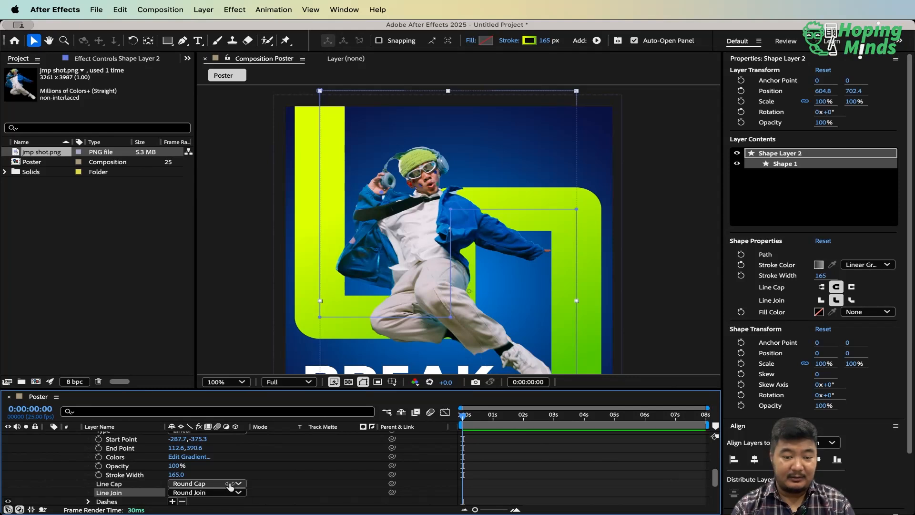
pyautogui.click(310, 457)
pyautogui.scroll(-1, 311, 458)
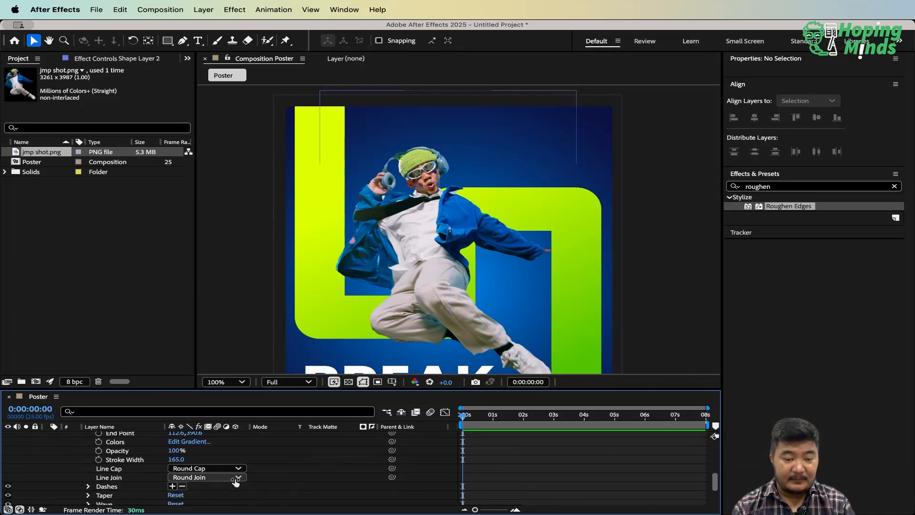
pyautogui.click(210, 477)
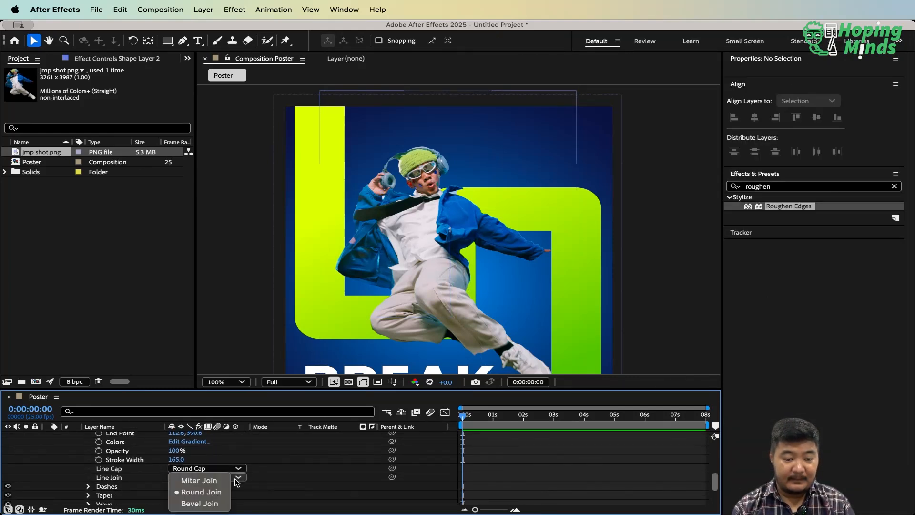
pyautogui.click(213, 496)
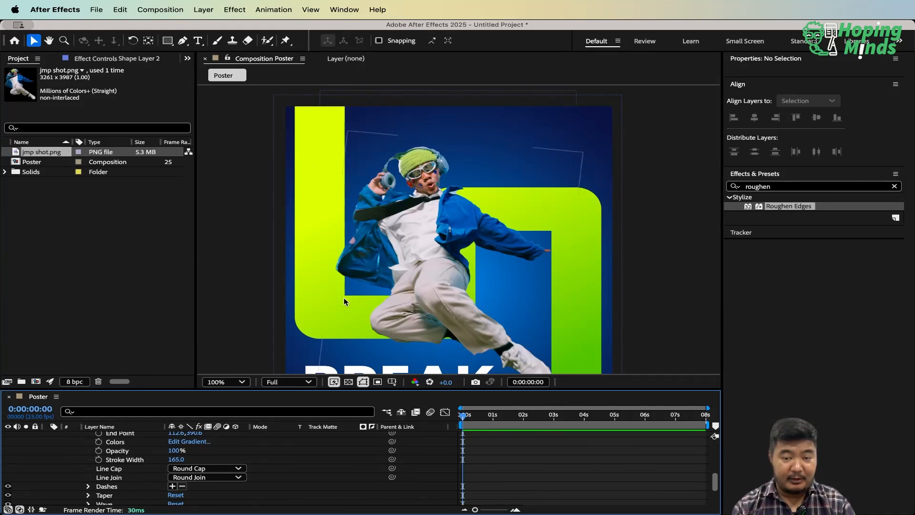
pyautogui.moveTo(475, 249); pyautogui.dragTo(477, 174)
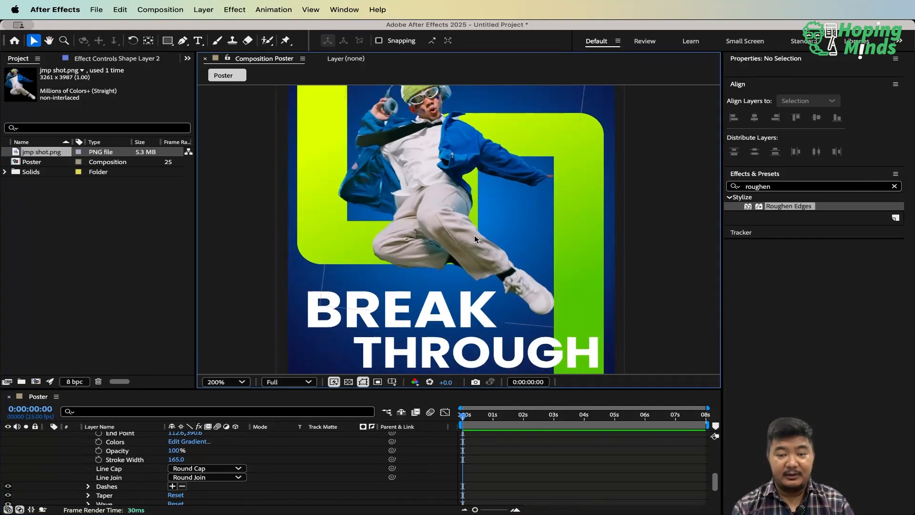
pyautogui.scroll(1, 474, 233)
pyautogui.scroll(-2, 473, 233)
pyautogui.moveTo(476, 230); pyautogui.dragTo(461, 247)
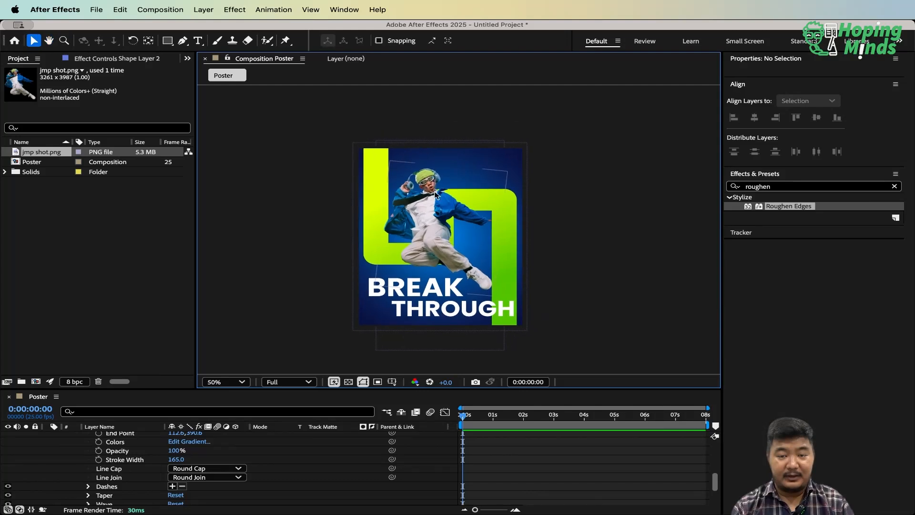
# Add a dash and a gap to the green stripe's stroke dashes
pyautogui.scroll(-2, 312, 474)
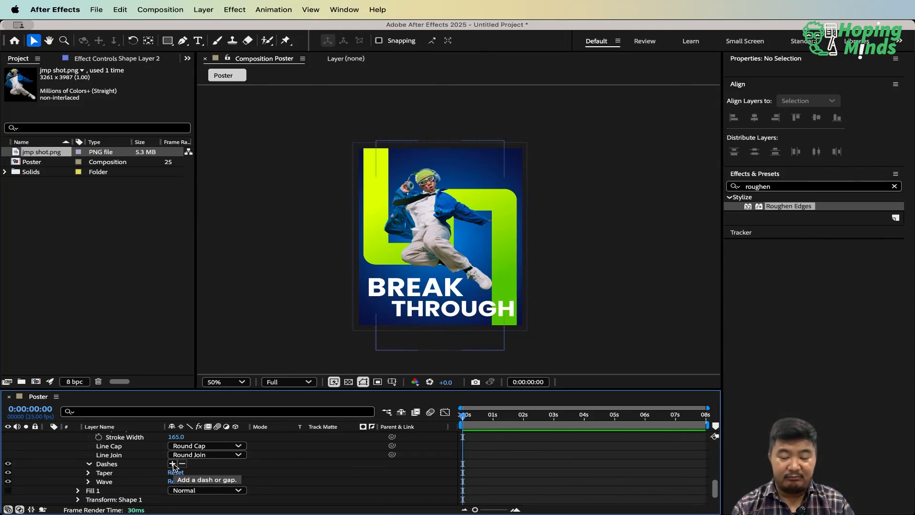
pyautogui.press('.')
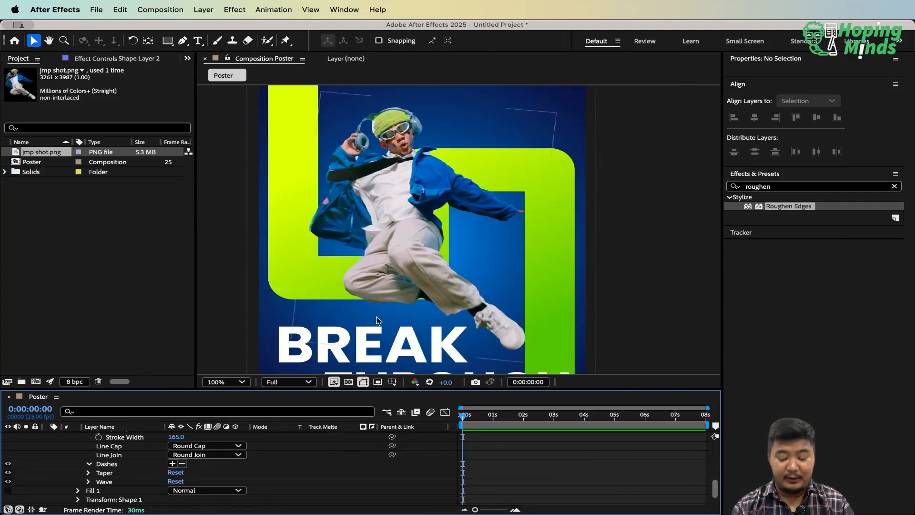
pyautogui.hotkey('shift', '/')
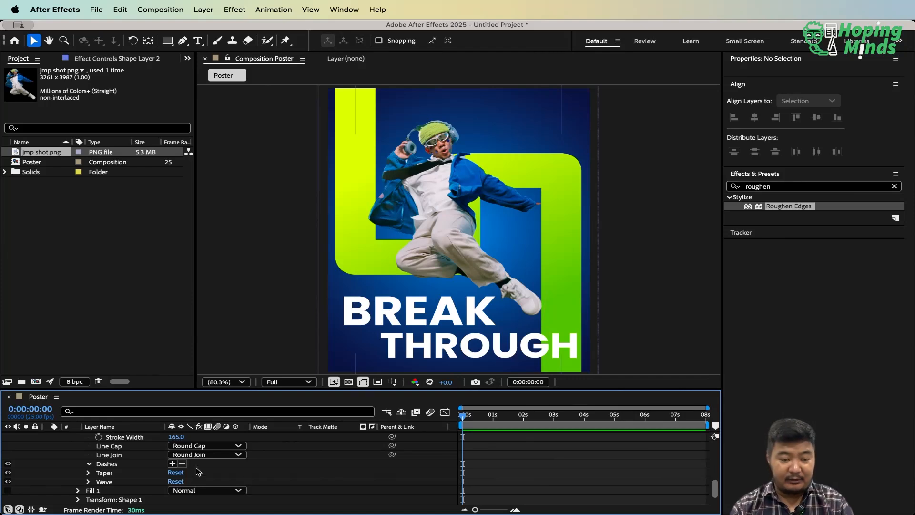
pyautogui.click(173, 464)
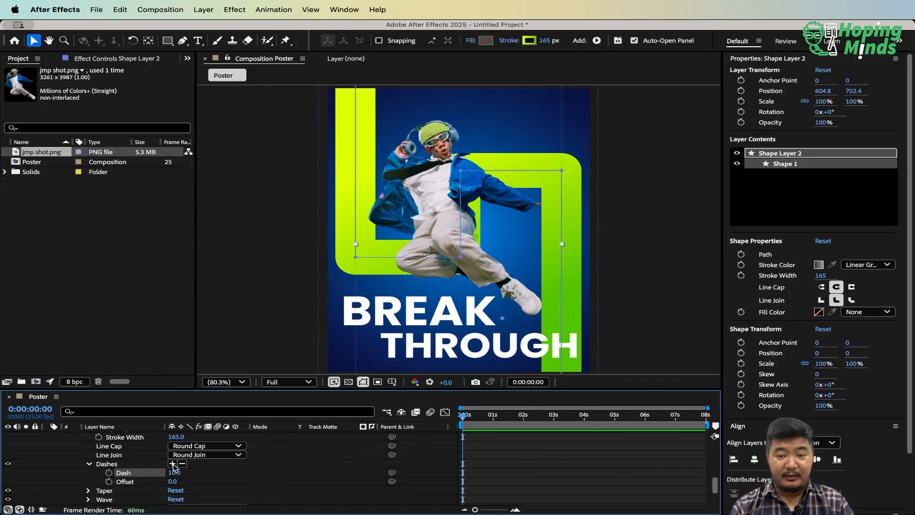
pyautogui.click(172, 464)
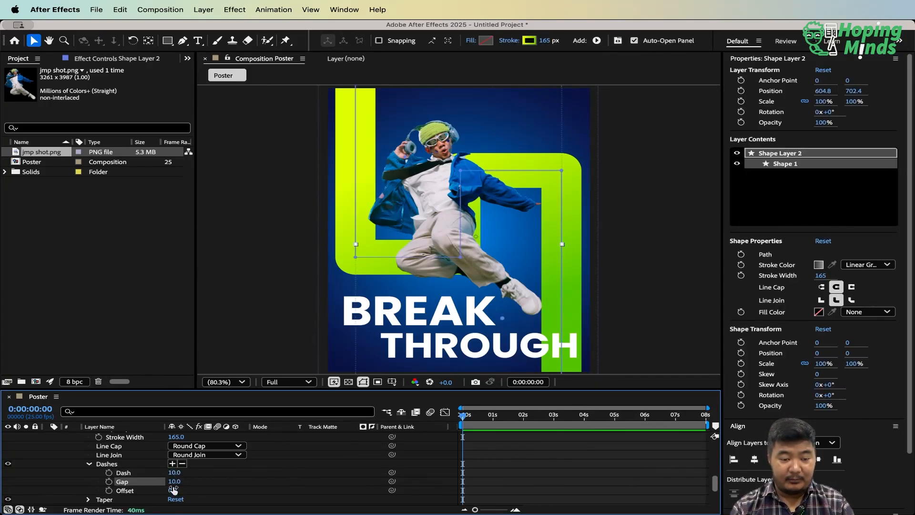
# Try a dashed stripe with a dash of 331 and a gap of 217, and remove both dash entries
pyautogui.moveTo(175, 481)
pyautogui.mouseDown()
pyautogui.moveTo(359, 472)
pyautogui.moveTo(343, 475)
pyautogui.mouseUp()
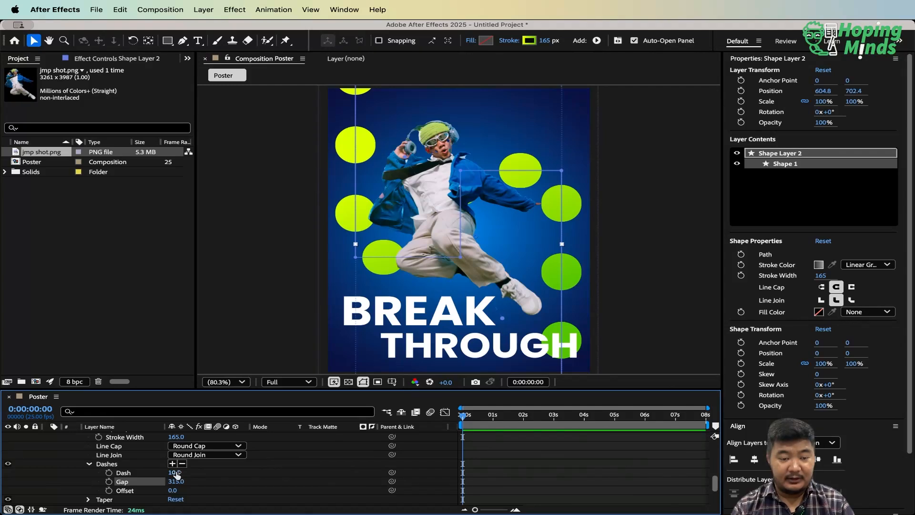
pyautogui.moveTo(177, 473)
pyautogui.mouseDown()
pyautogui.moveTo(370, 448)
pyautogui.moveTo(344, 453)
pyautogui.mouseUp()
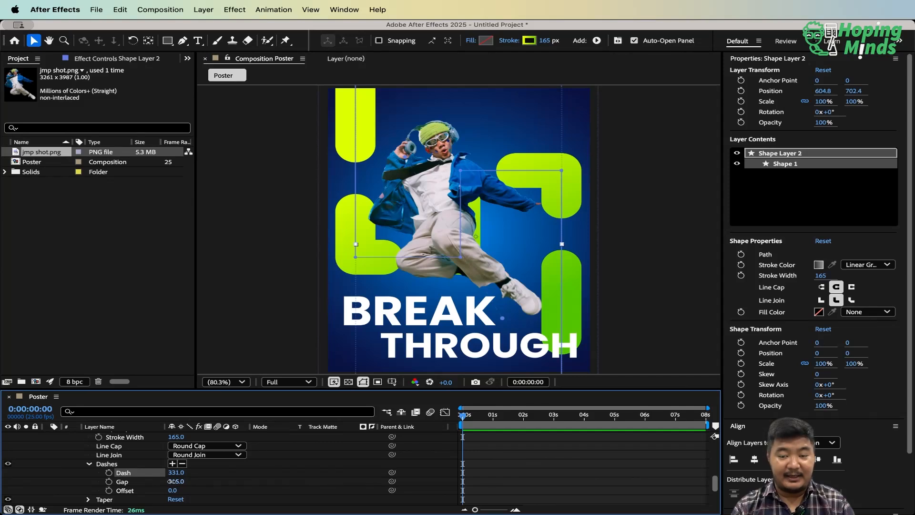
pyautogui.moveTo(174, 481); pyautogui.dragTo(113, 481)
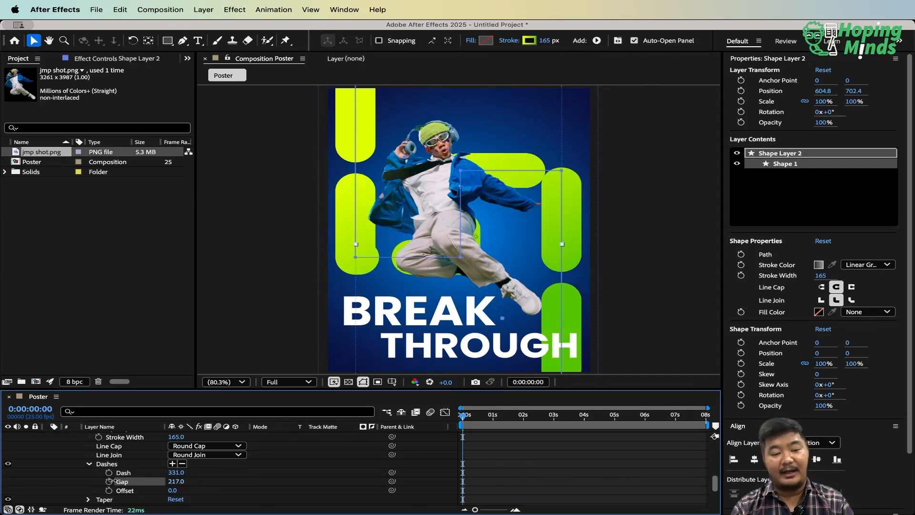
pyautogui.click(182, 463)
pyautogui.click(182, 463)
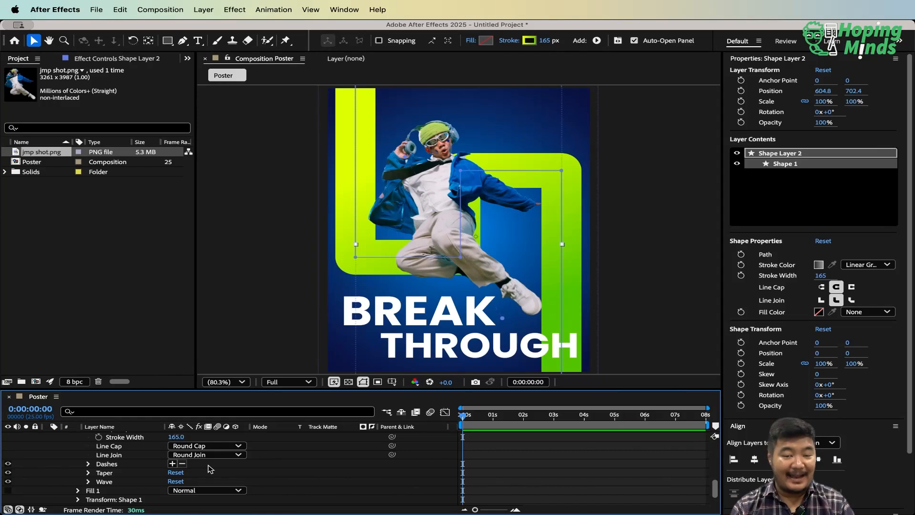
# Collapse Shape Layer 2's properties and deselect all layers
pyautogui.scroll(10, 313, 472)
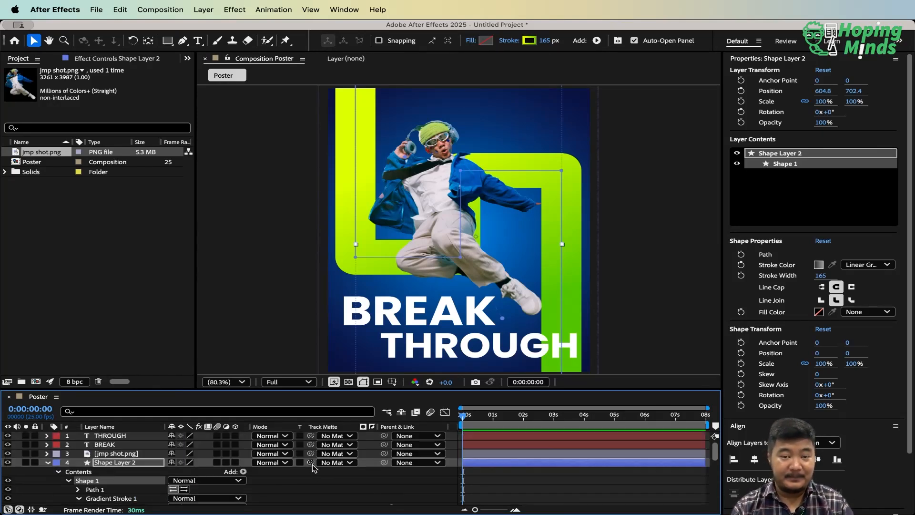
pyautogui.click(49, 465)
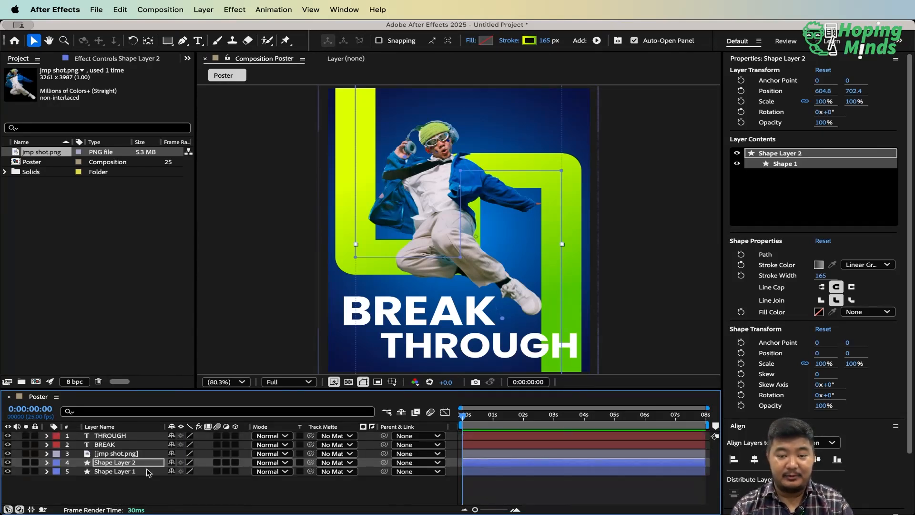
pyautogui.click(279, 493)
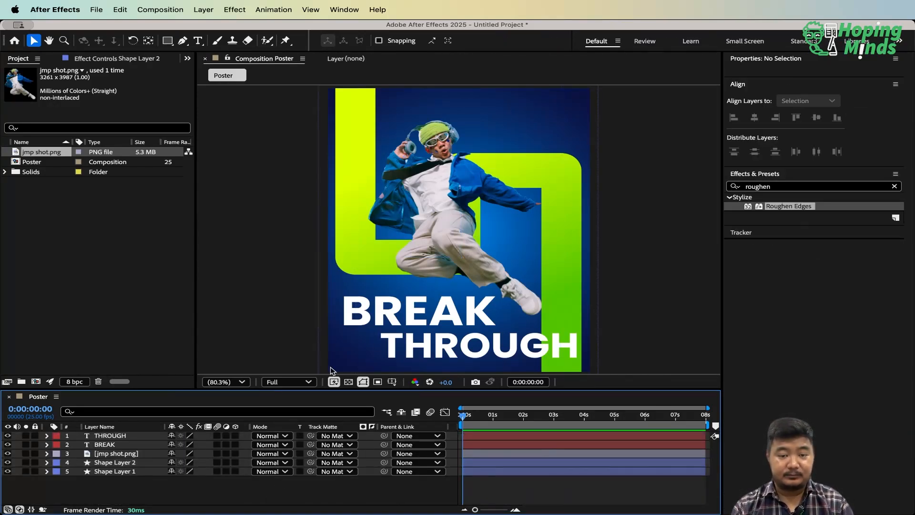
pyautogui.click(226, 382)
pyautogui.click(233, 194)
pyautogui.click(155, 483)
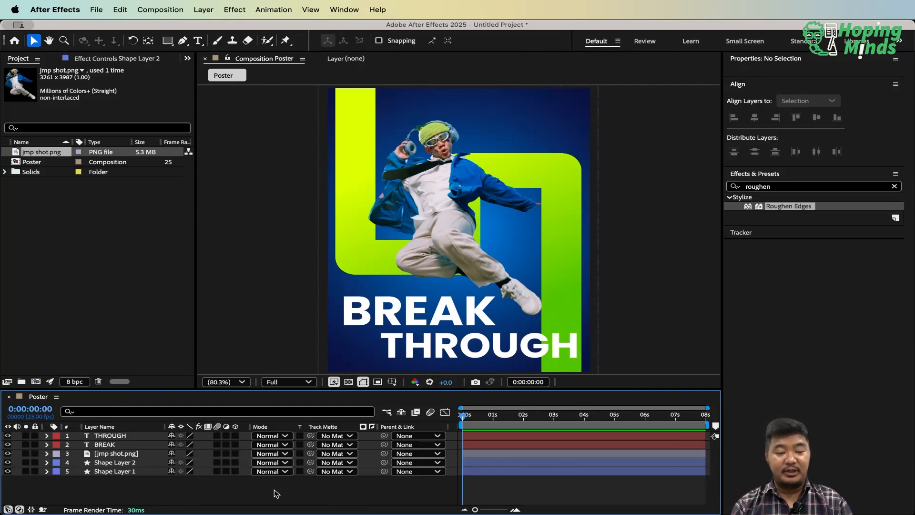
# Look over the background shape, THROUGH text and green stripe layers one by one in the Poster composition
pyautogui.click(125, 472)
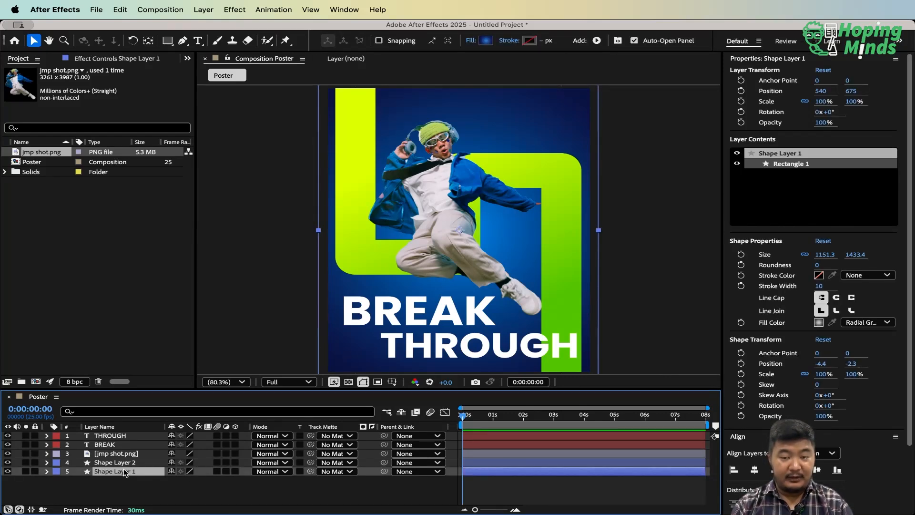
pyautogui.click(125, 436)
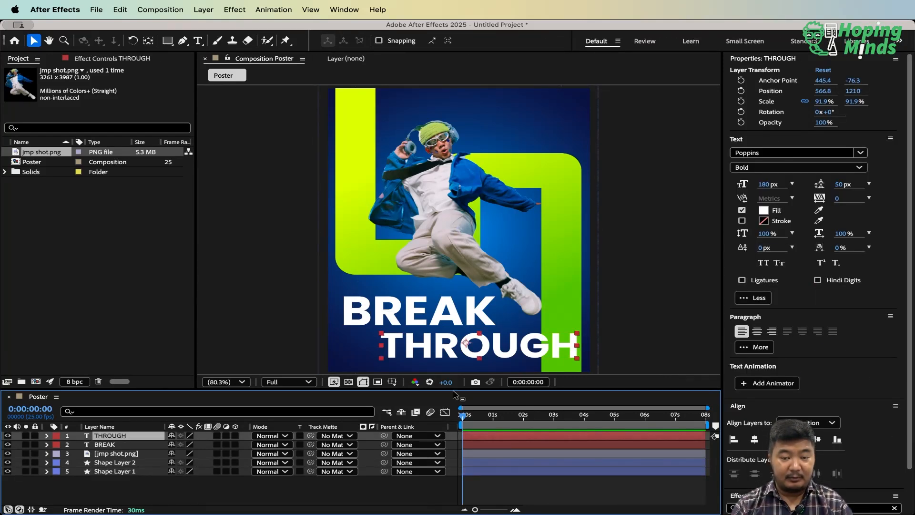
pyautogui.press('.')
pyautogui.moveTo(464, 304); pyautogui.dragTo(487, 221)
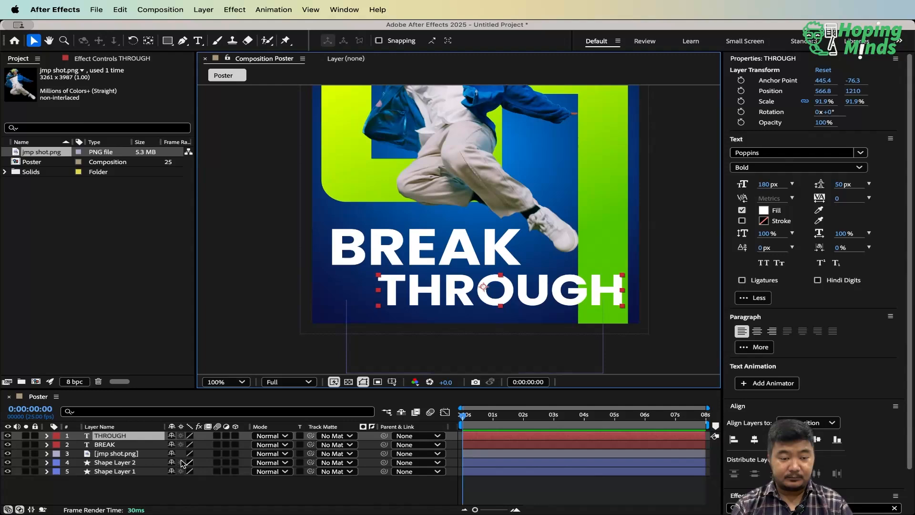
pyautogui.click(114, 463)
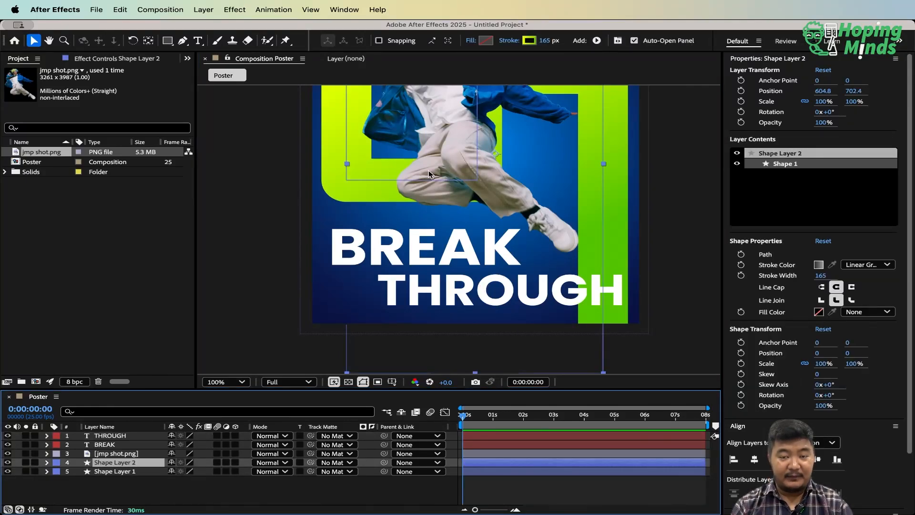
pyautogui.moveTo(429, 174); pyautogui.dragTo(421, 280)
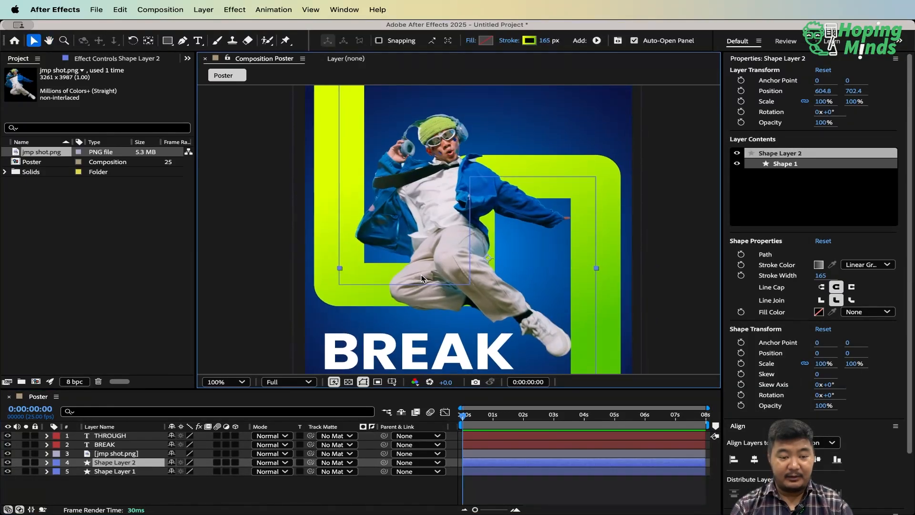
# Toggle the visibility of the jmp shot.png layer off and on to check the figure against the stripe
pyautogui.click(126, 455)
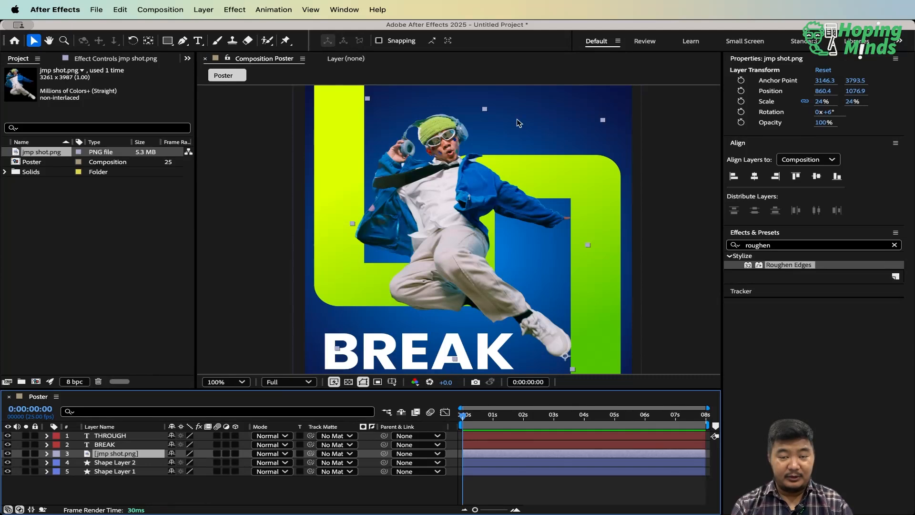
pyautogui.click(8, 454)
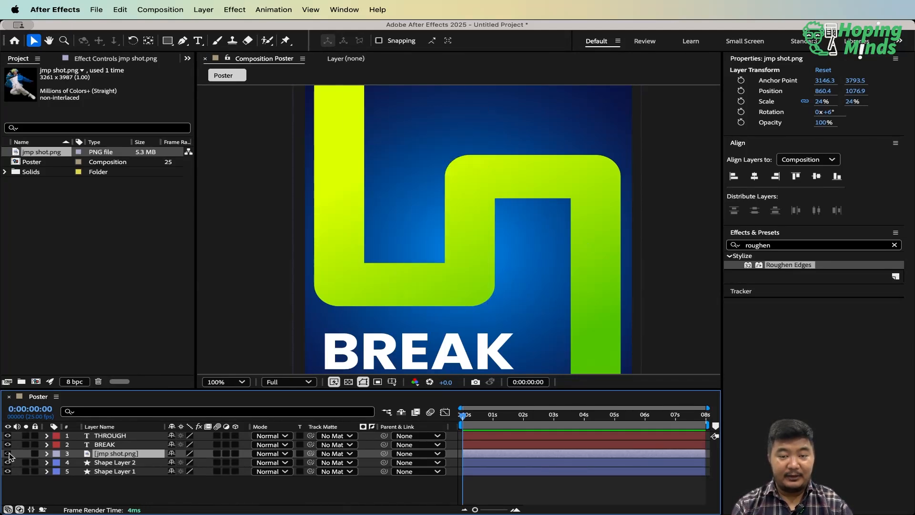
pyautogui.click(8, 454)
pyautogui.click(8, 454)
pyautogui.click(8, 454)
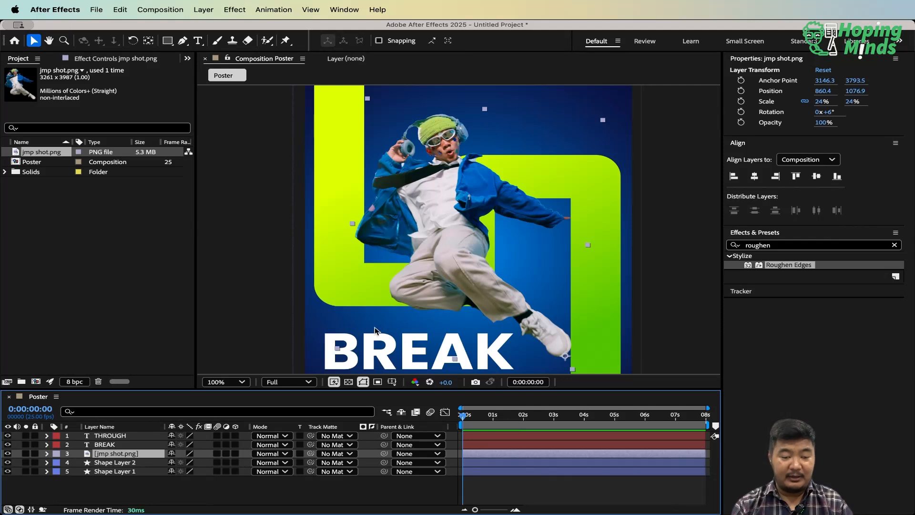
pyautogui.press(',')
pyautogui.press('.')
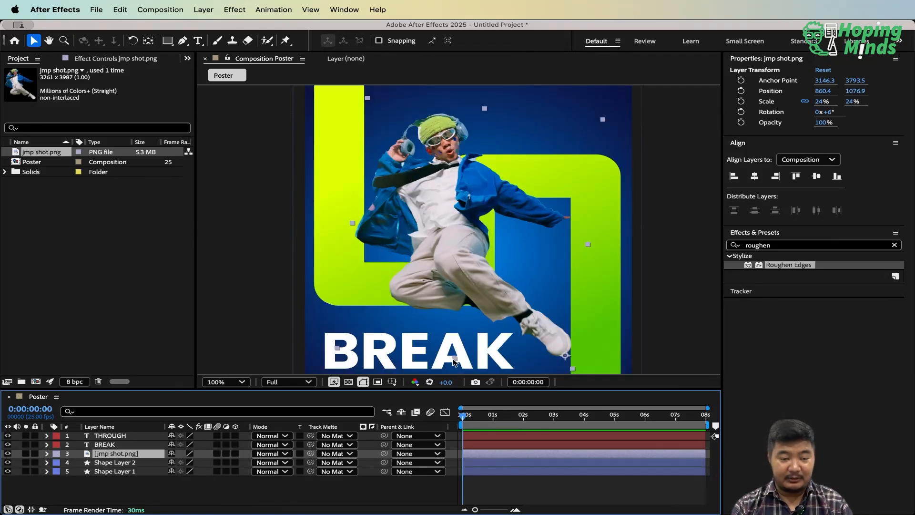
# Expand the jmp shot.png layer's Transform properties and go through Anchor Point, Position, Scale, Rotation and Opacity
pyautogui.click(46, 453)
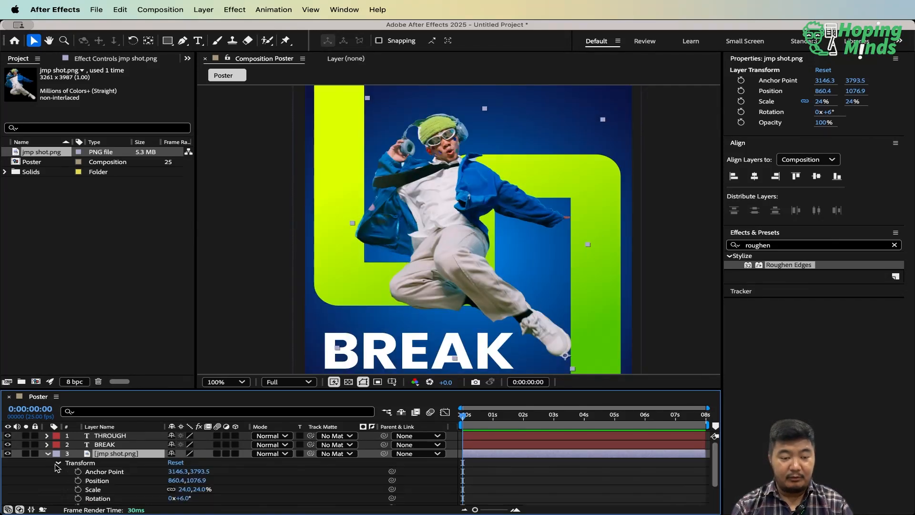
pyautogui.scroll(-1, 105, 467)
pyautogui.scroll(-2, 103, 466)
pyautogui.click(104, 449)
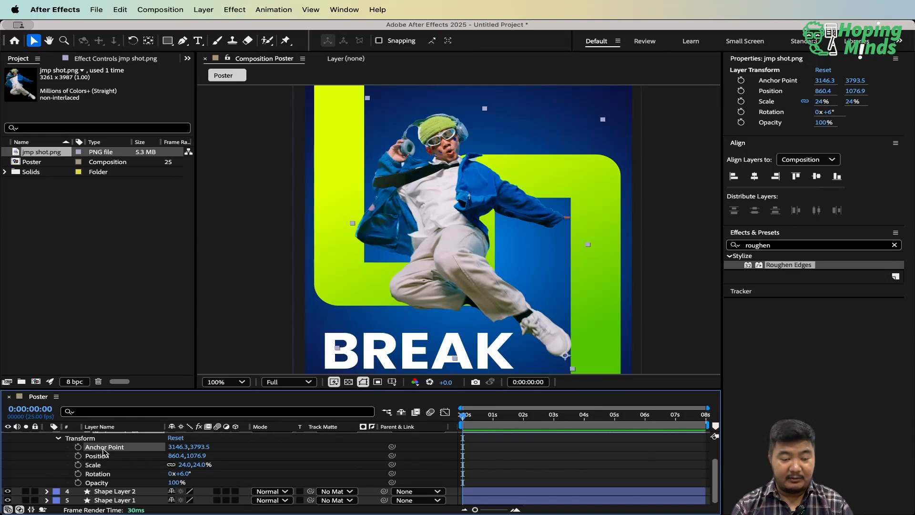
pyautogui.click(104, 456)
pyautogui.click(102, 474)
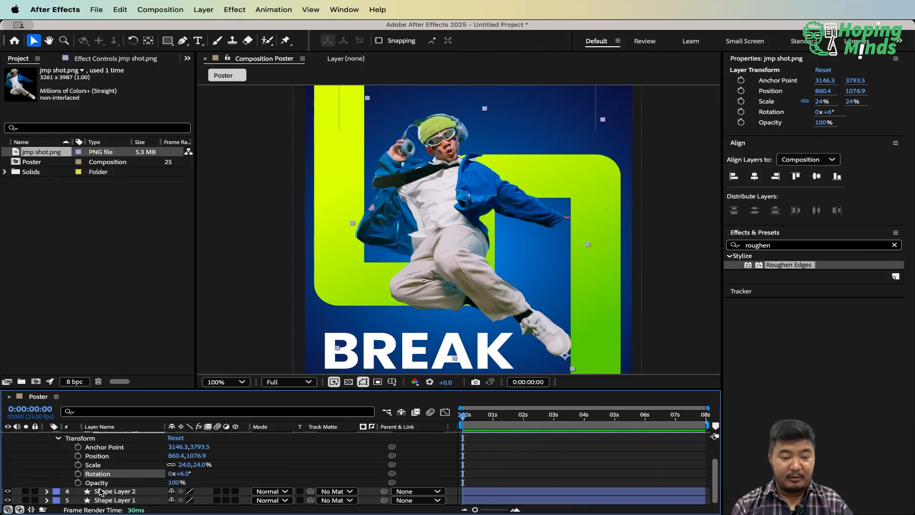
pyautogui.click(101, 482)
pyautogui.click(103, 456)
pyautogui.click(104, 447)
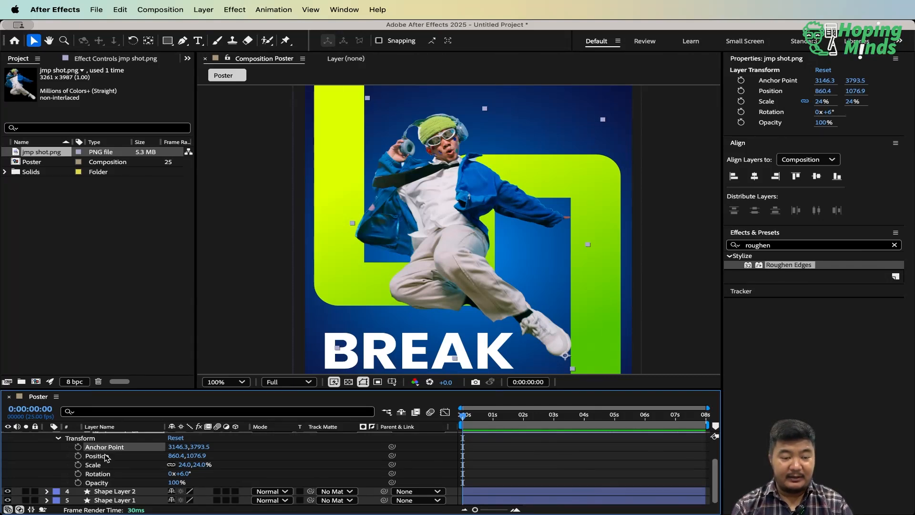
pyautogui.click(105, 464)
pyautogui.click(104, 473)
pyautogui.click(105, 482)
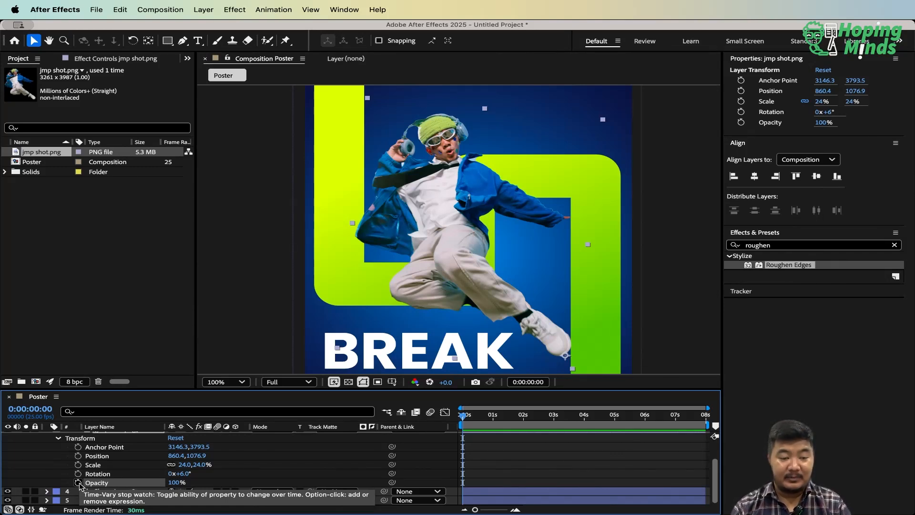
# Add a Scale keyframe to the jmp shot.png layer at 0:00:01:00, keeping its current scale
pyautogui.click(103, 466)
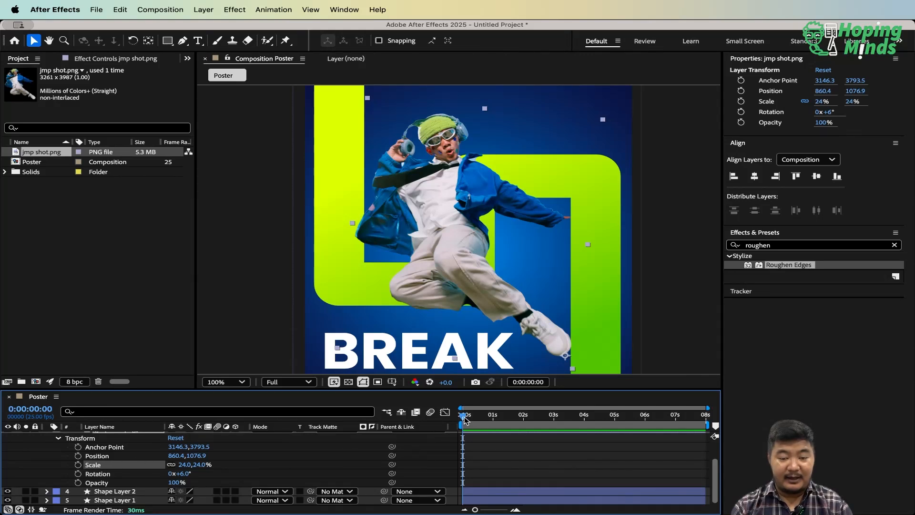
pyautogui.moveTo(463, 414); pyautogui.dragTo(494, 435)
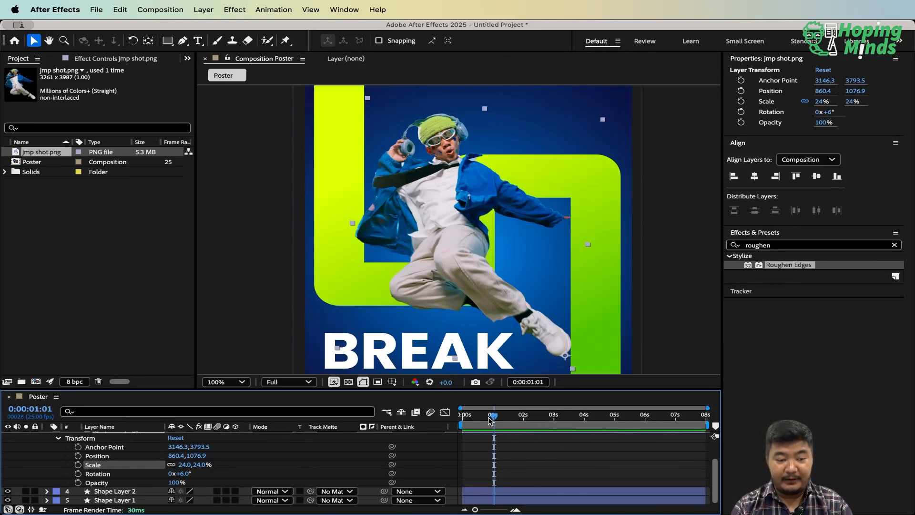
pyautogui.press('pagedown')
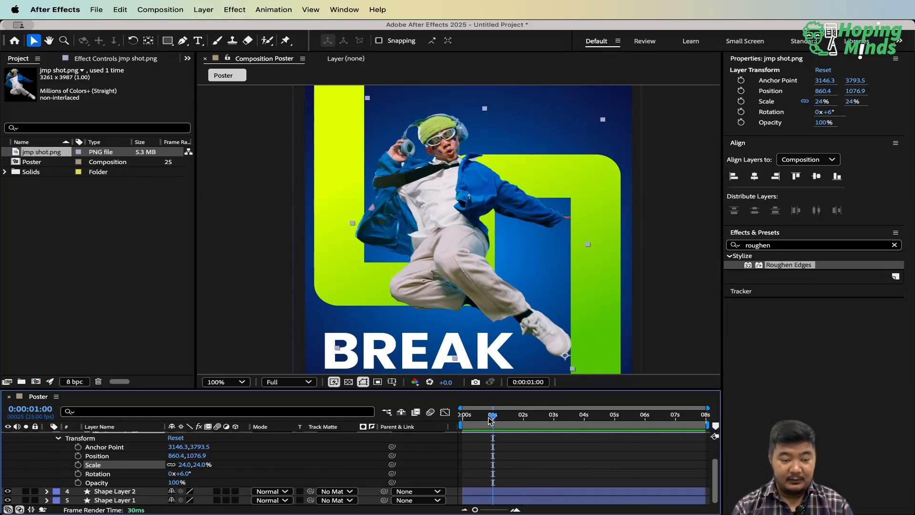
pyautogui.click(78, 464)
pyautogui.click(513, 456)
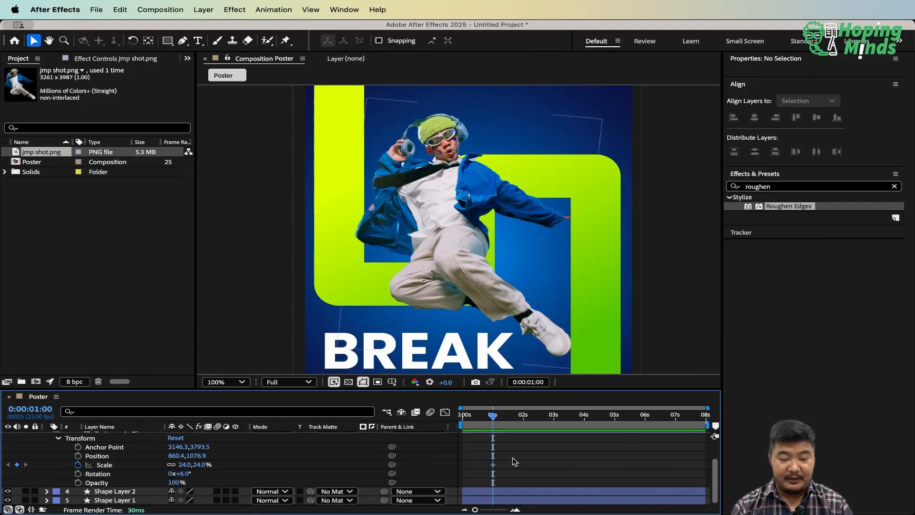
pyautogui.click(501, 417)
pyautogui.moveTo(502, 416); pyautogui.dragTo(508, 418)
pyautogui.moveTo(504, 450); pyautogui.dragTo(479, 482)
pyautogui.moveTo(506, 417); pyautogui.dragTo(494, 418)
pyautogui.click(516, 468)
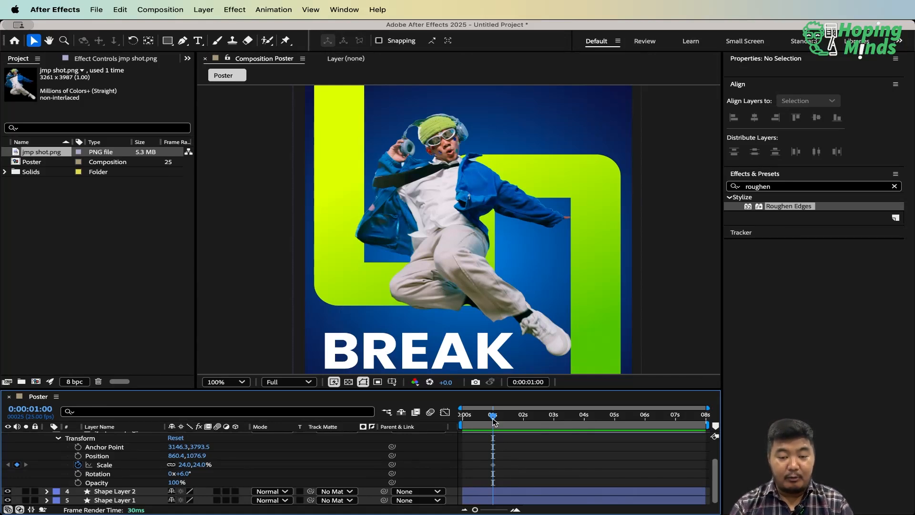
# Set the jmp shot.png layer's Scale to 0% at 0:00:00:00 to add a starting keyframe
pyautogui.moveTo(493, 421); pyautogui.dragTo(458, 419)
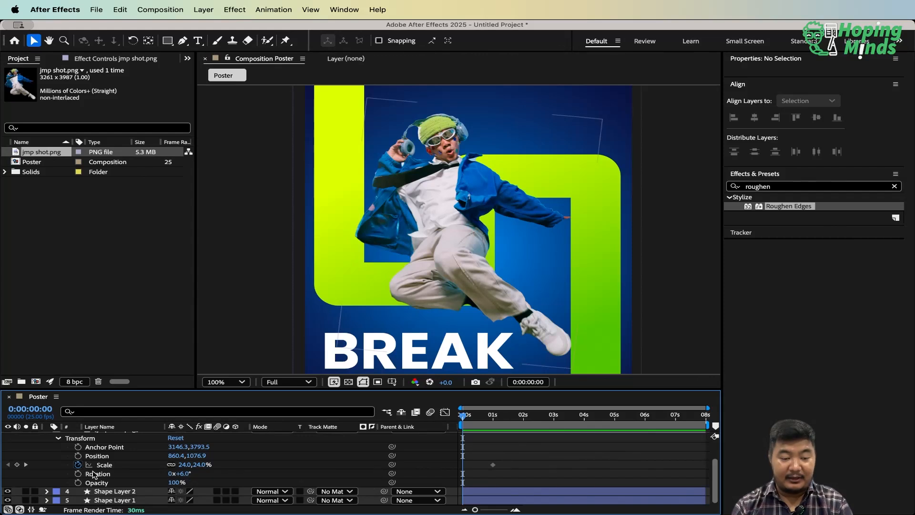
pyautogui.moveTo(462, 415)
pyautogui.mouseDown()
pyautogui.moveTo(493, 414)
pyautogui.moveTo(462, 414)
pyautogui.mouseUp()
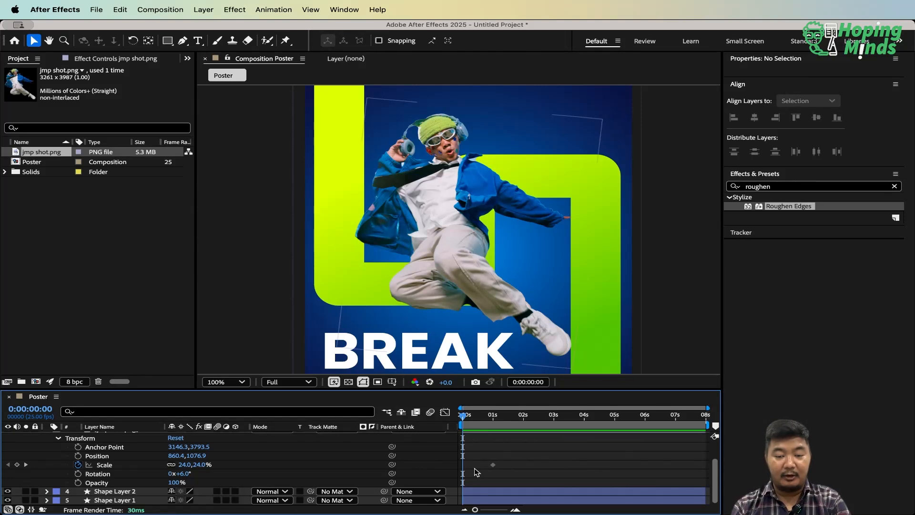
pyautogui.press('=')
pyautogui.press('=')
pyautogui.press('=')
pyautogui.press('-')
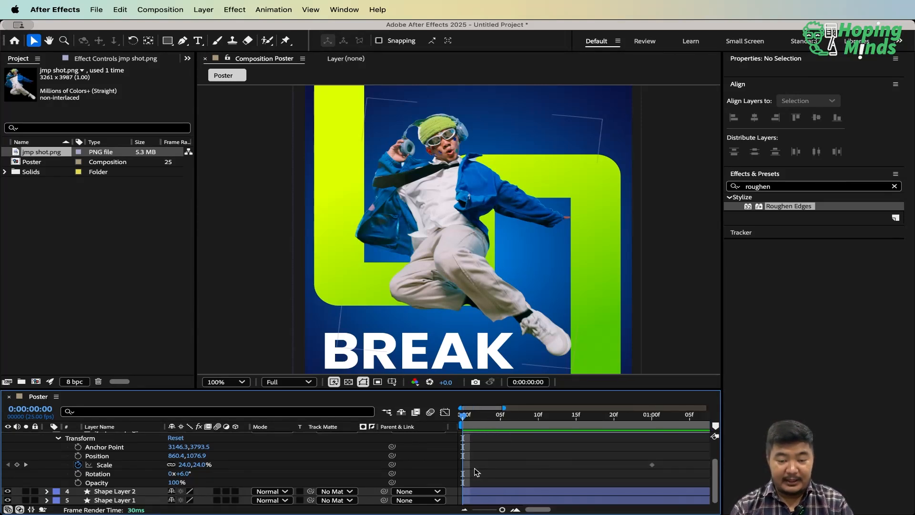
pyautogui.moveTo(465, 416)
pyautogui.mouseDown()
pyautogui.moveTo(562, 417)
pyautogui.moveTo(462, 417)
pyautogui.mouseUp()
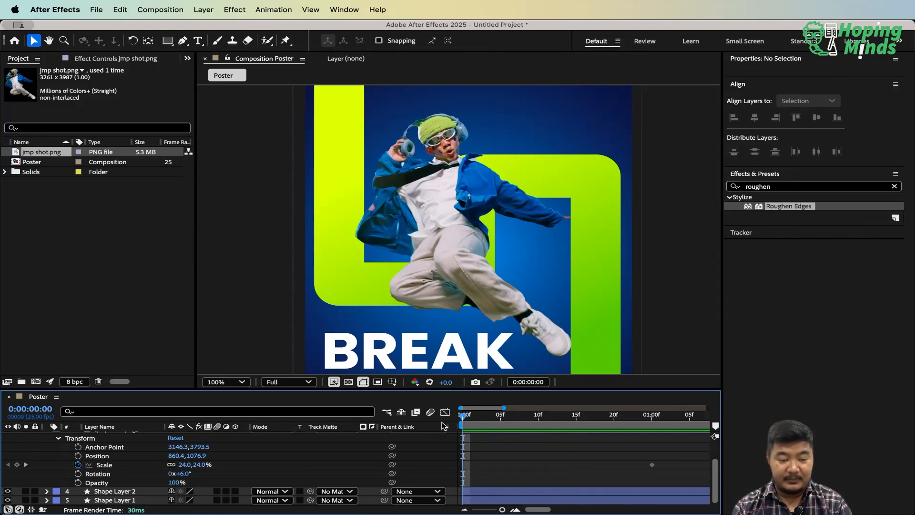
pyautogui.click(183, 465)
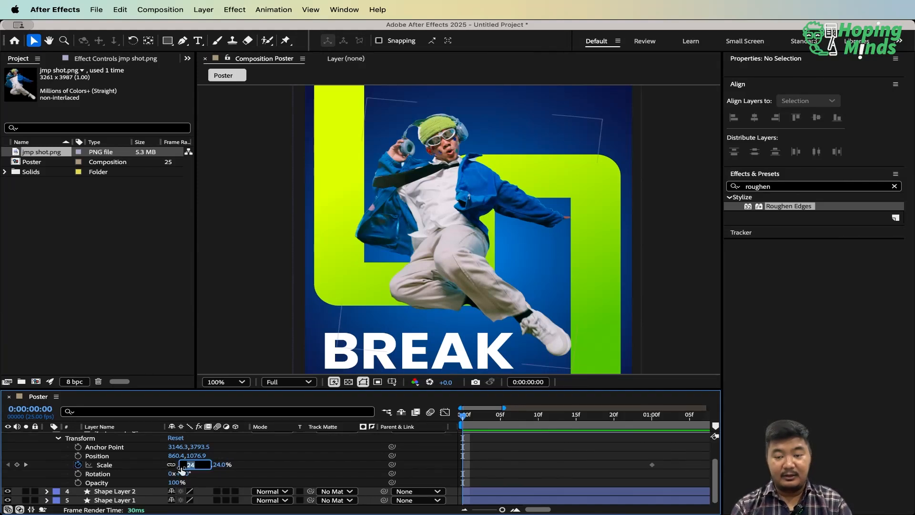
pyautogui.write('0')
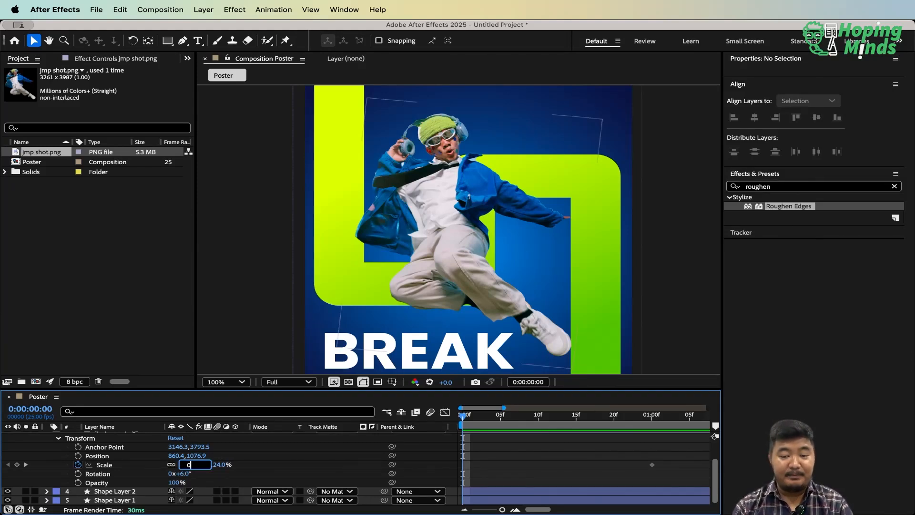
pyautogui.press('Return')
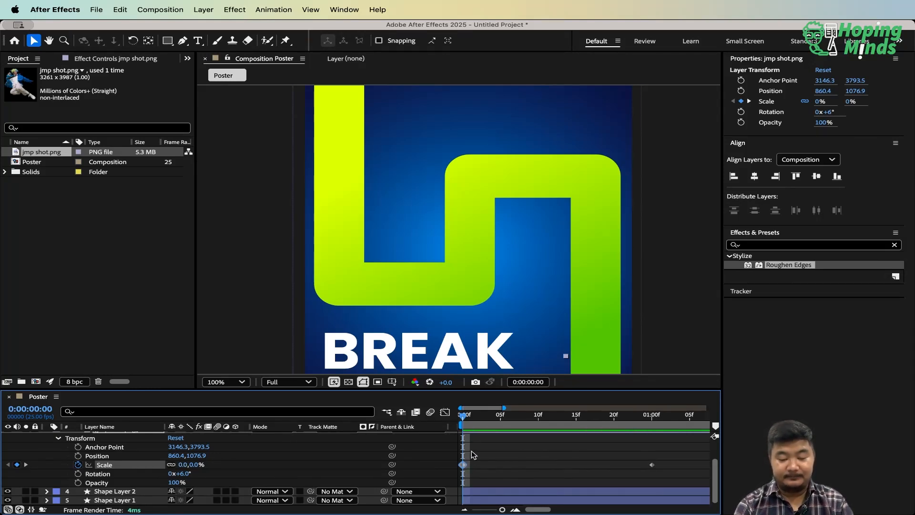
# Deselect all layers and play back the jumping figure's scale animation several times from the start of the composition
pyautogui.scroll(-5, 473, 454)
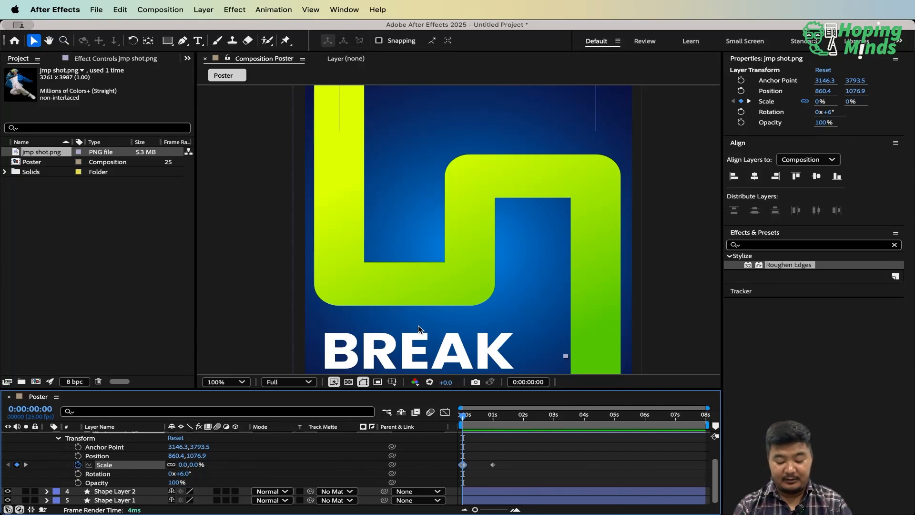
pyautogui.scroll(-2, 418, 325)
pyautogui.click(534, 446)
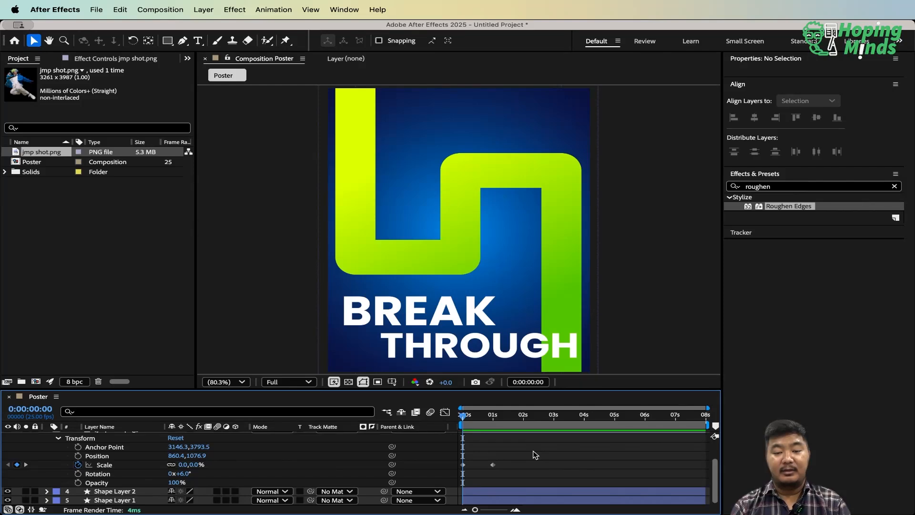
pyautogui.press('space')
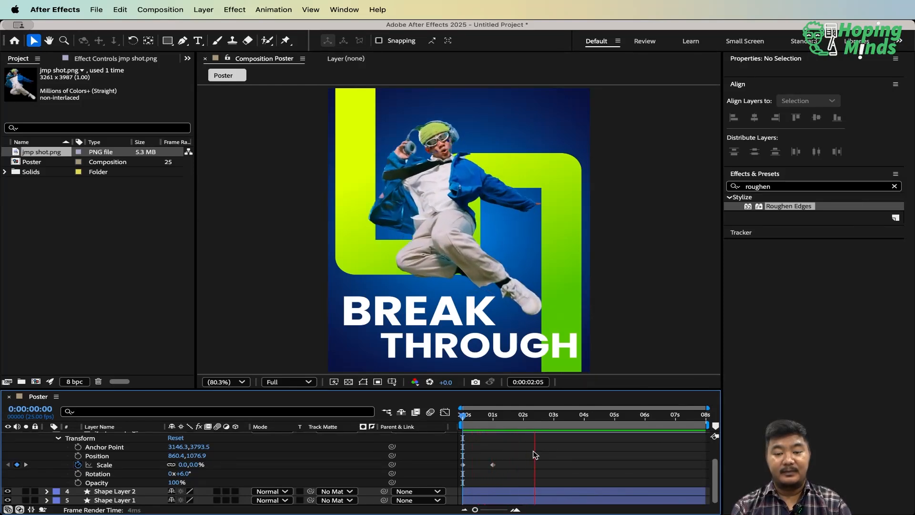
pyautogui.press('space')
pyautogui.press('Home')
pyautogui.press('space')
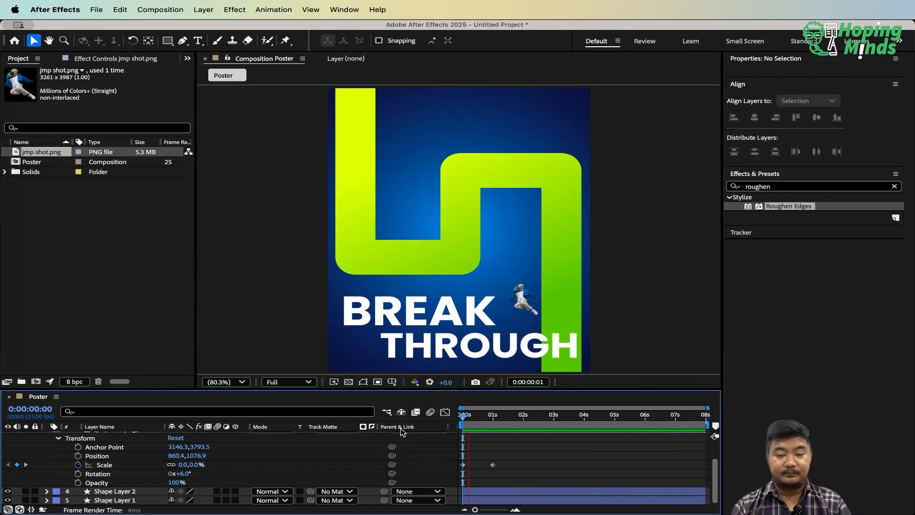
pyautogui.press('space')
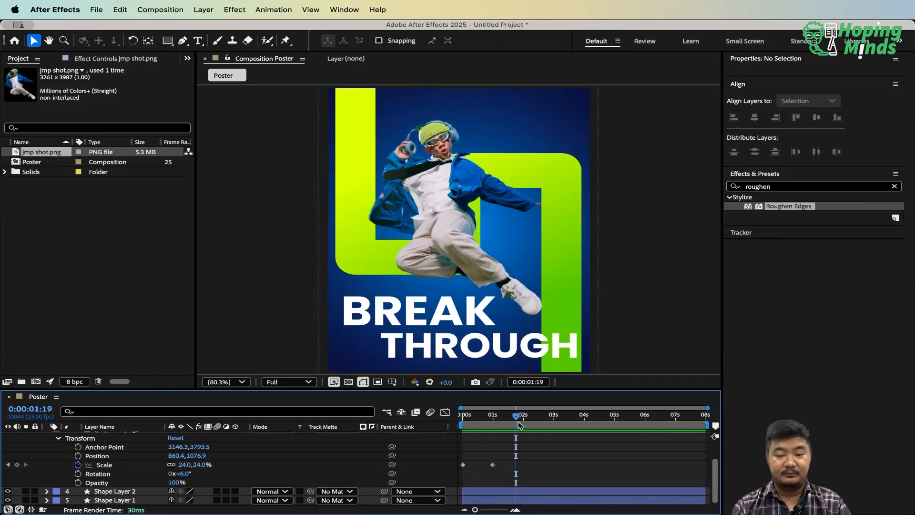
pyautogui.moveTo(517, 419); pyautogui.dragTo(402, 424)
pyautogui.press('space')
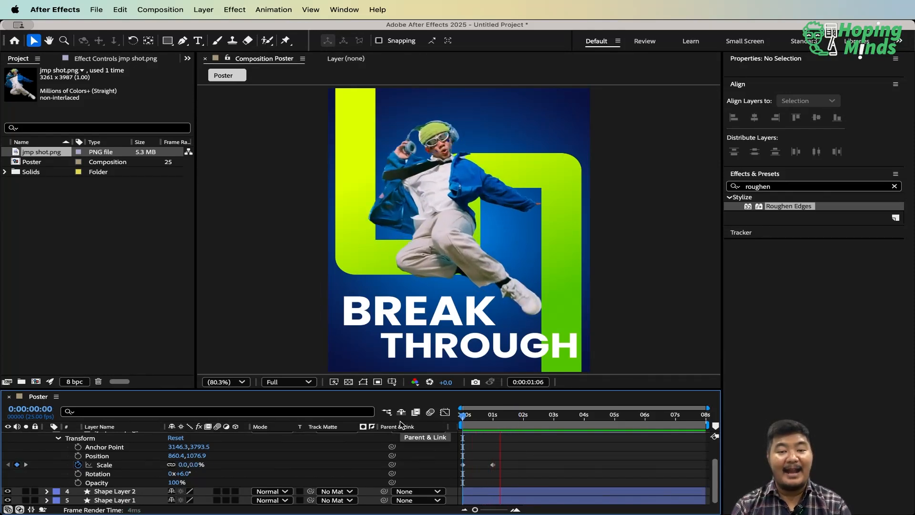
pyautogui.press('space')
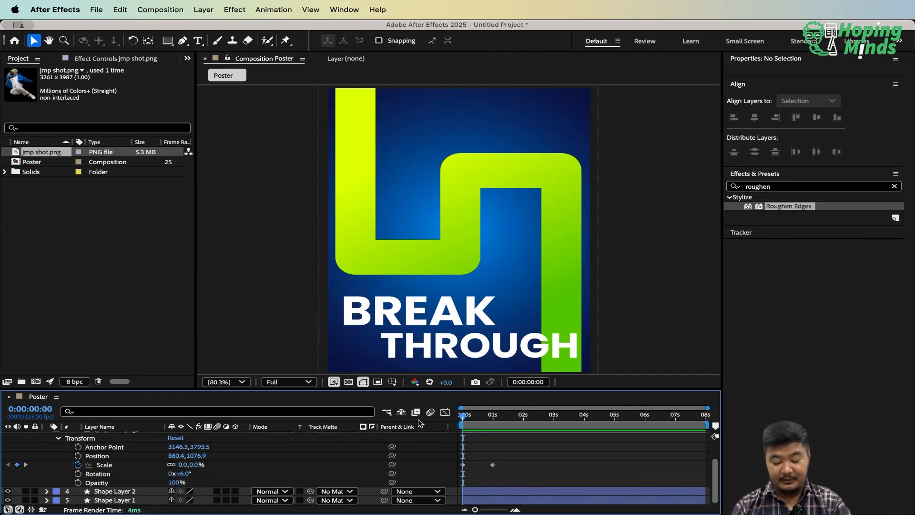
pyautogui.press('=')
pyautogui.press('=')
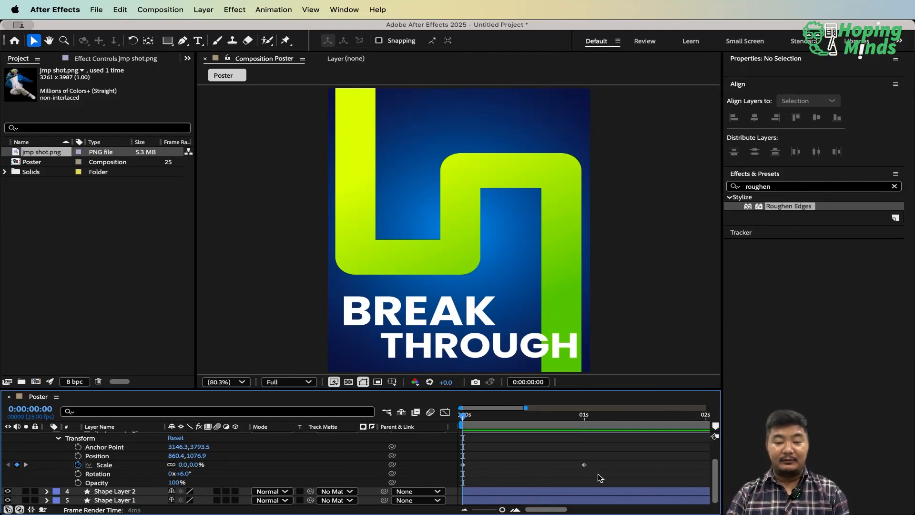
pyautogui.press('space')
pyautogui.press('space')
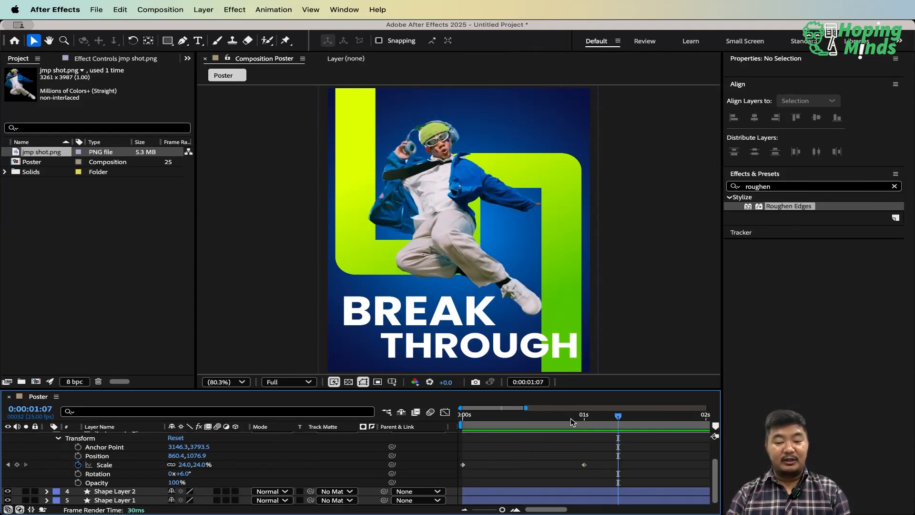
# Move the jmp shot.png layer's ending Scale keyframe to 0:00:00:12 and play back the animation from the start
pyautogui.press('Home')
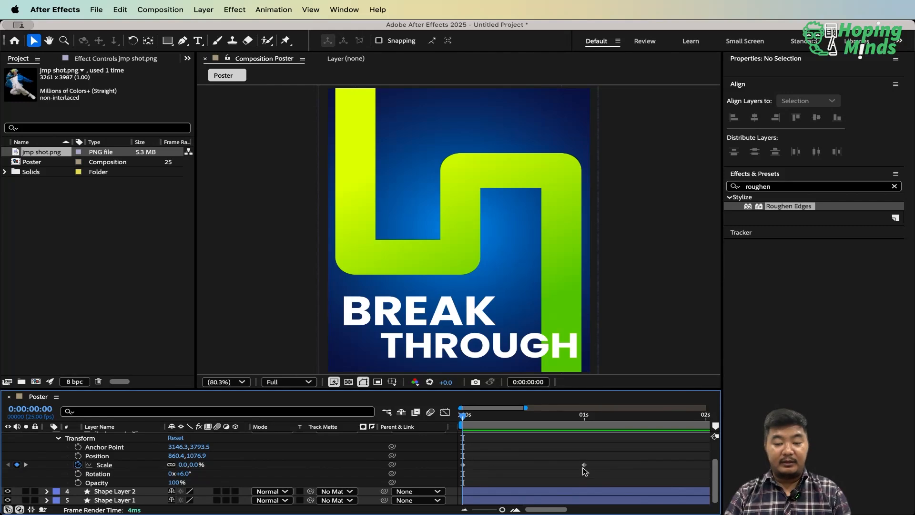
pyautogui.click(584, 465)
pyautogui.moveTo(575, 456); pyautogui.dragTo(605, 481)
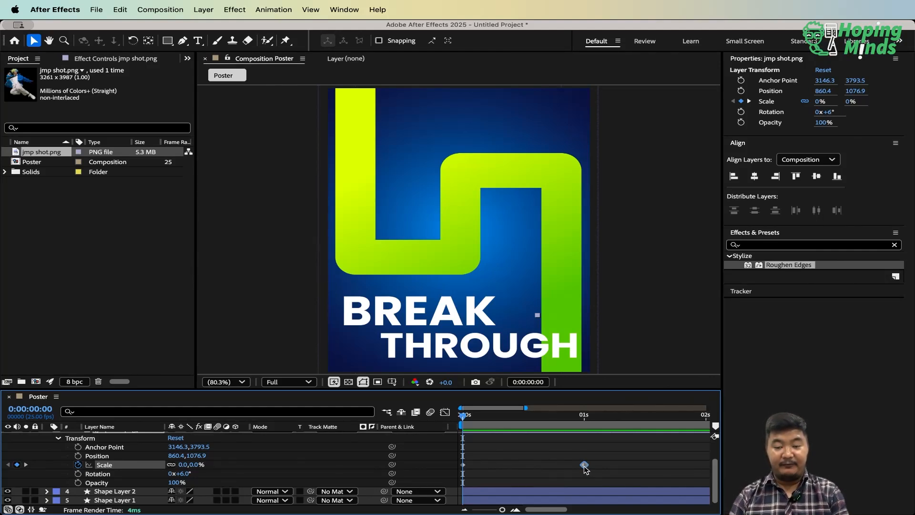
pyautogui.moveTo(584, 465); pyautogui.dragTo(521, 465)
pyautogui.click(553, 455)
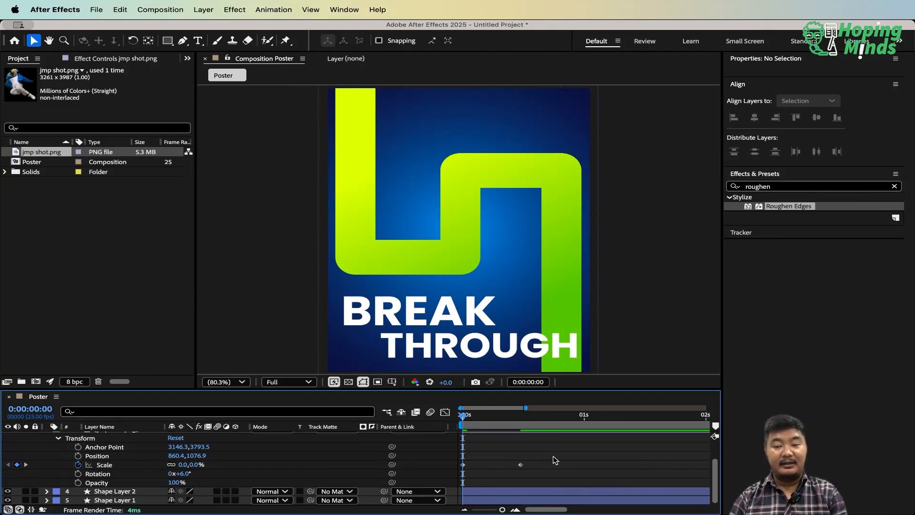
pyautogui.press('space')
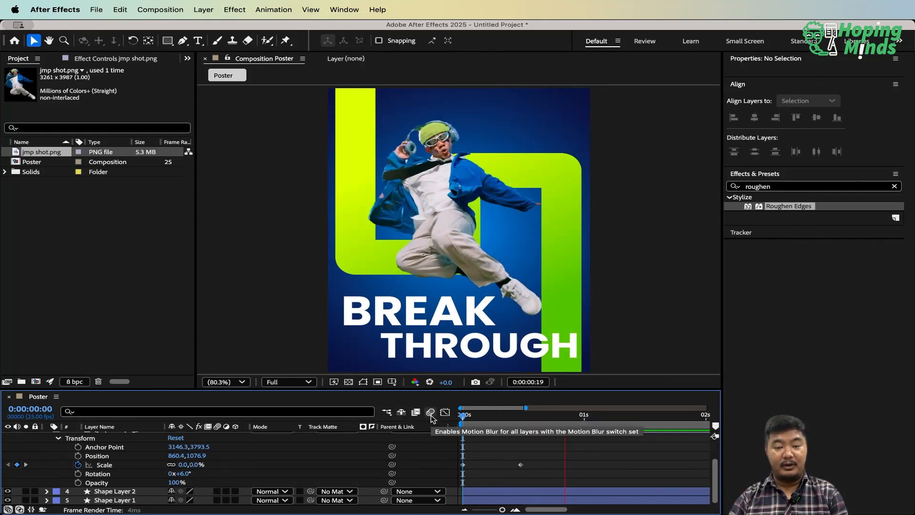
pyautogui.press('space')
pyautogui.moveTo(528, 416); pyautogui.dragTo(455, 423)
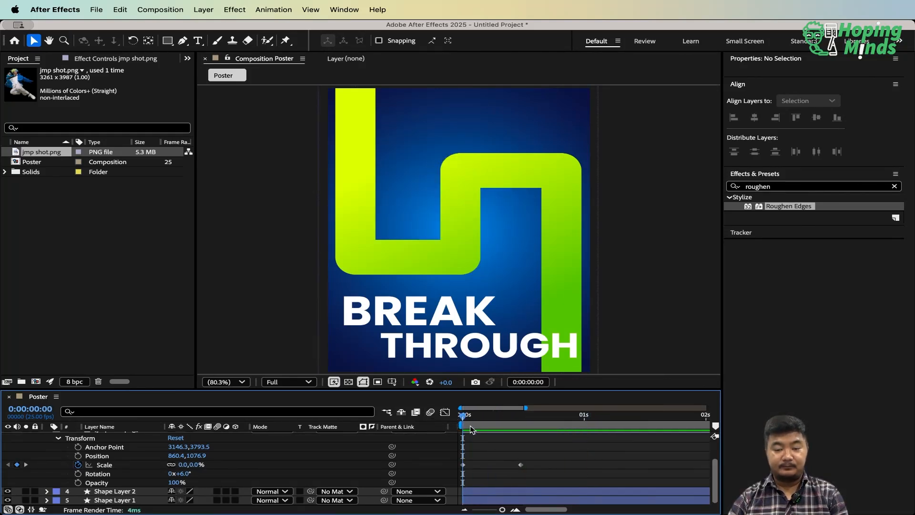
# Move the jmp shot.png layer's ending Scale keyframe to 0:00:00:06 and preview the faster scale-up
pyautogui.moveTo(521, 464); pyautogui.dragTo(493, 461)
pyautogui.click(547, 456)
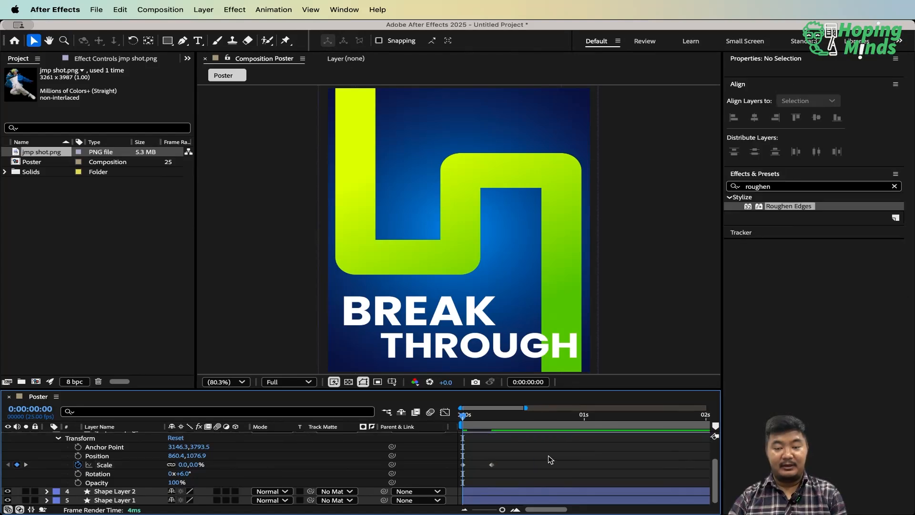
pyautogui.press('space')
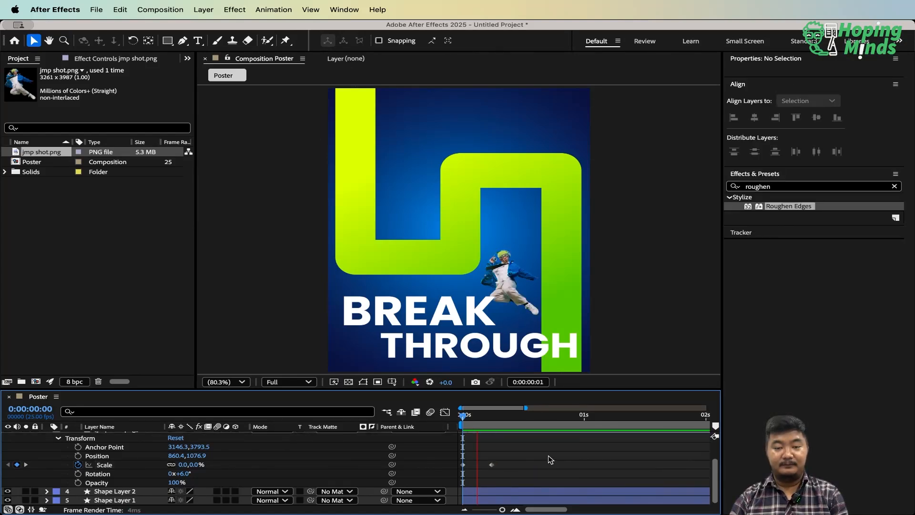
pyautogui.press('space')
pyautogui.press('space')
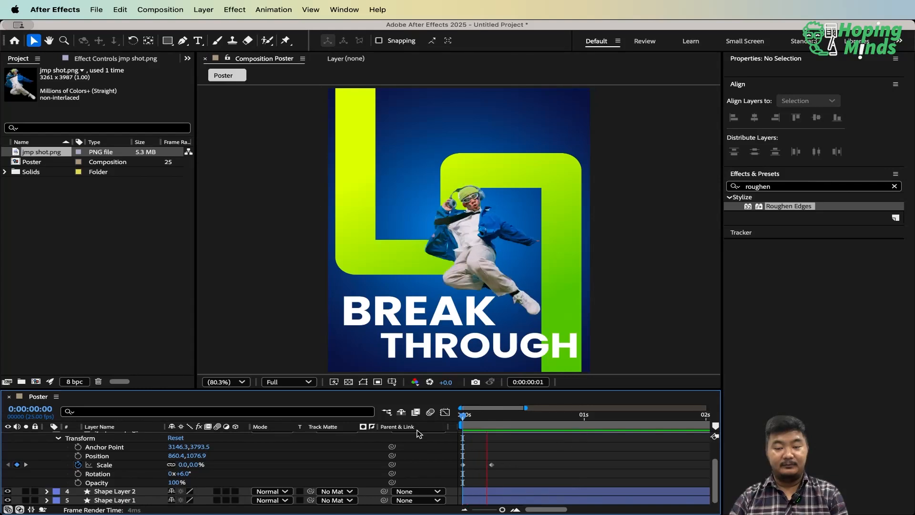
# Play back the jumping figure's shortened scale animation repeatedly from the start to judge its speed
pyautogui.moveTo(515, 421); pyautogui.dragTo(449, 418)
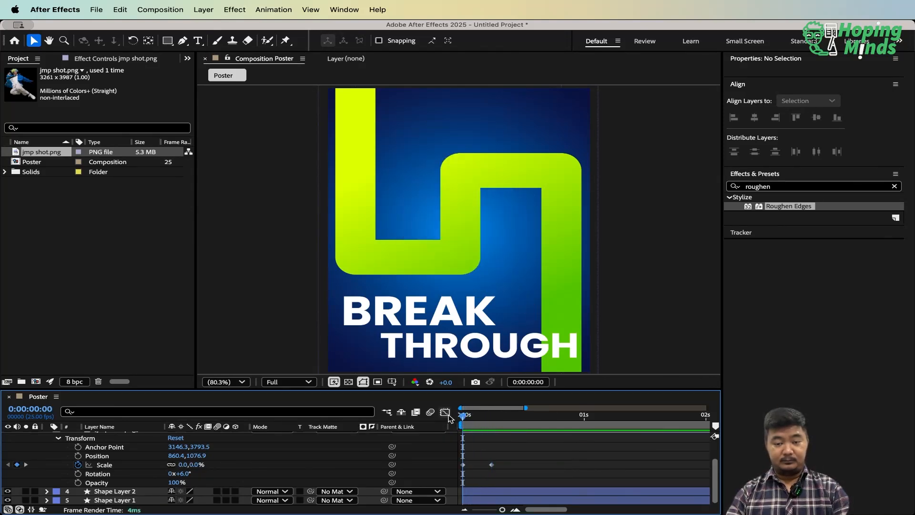
pyautogui.press('space')
pyautogui.press('space')
pyautogui.press('space')
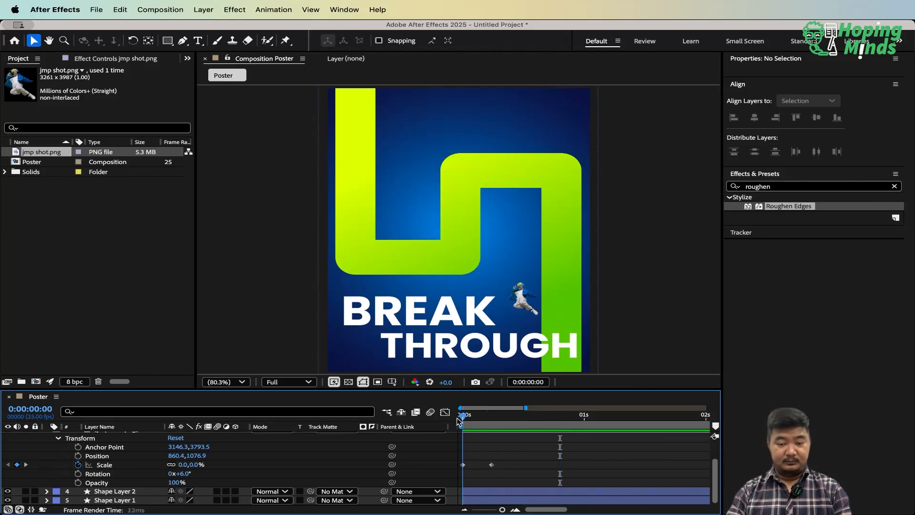
pyautogui.press('space')
pyautogui.moveTo(547, 422); pyautogui.dragTo(444, 423)
pyautogui.press('space')
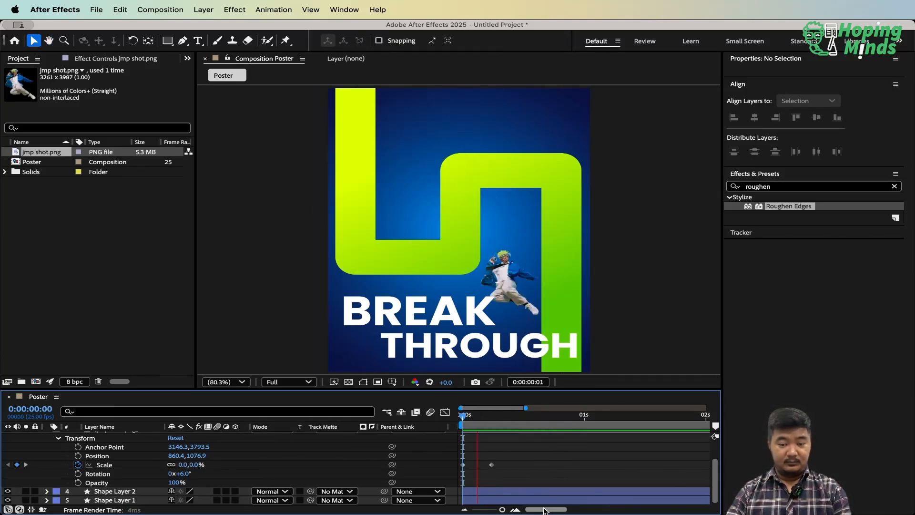
pyautogui.press('space')
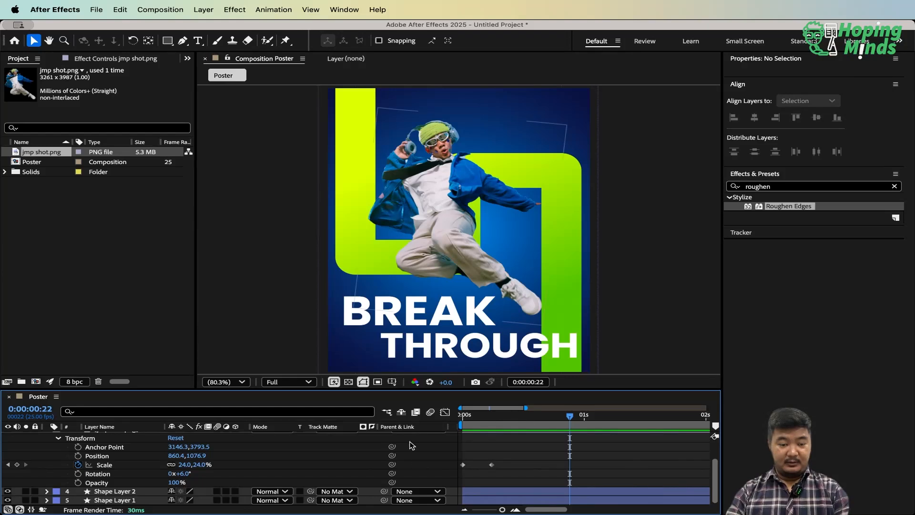
pyautogui.press('Home')
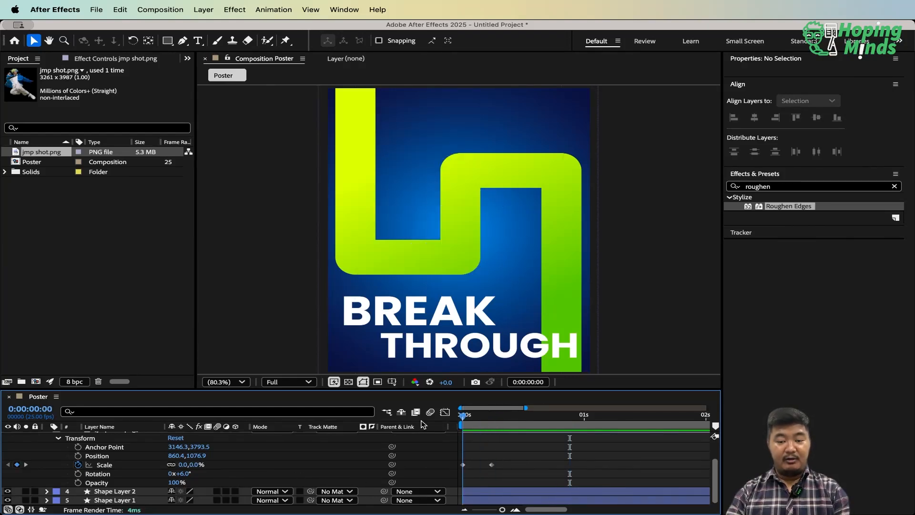
pyautogui.press('space')
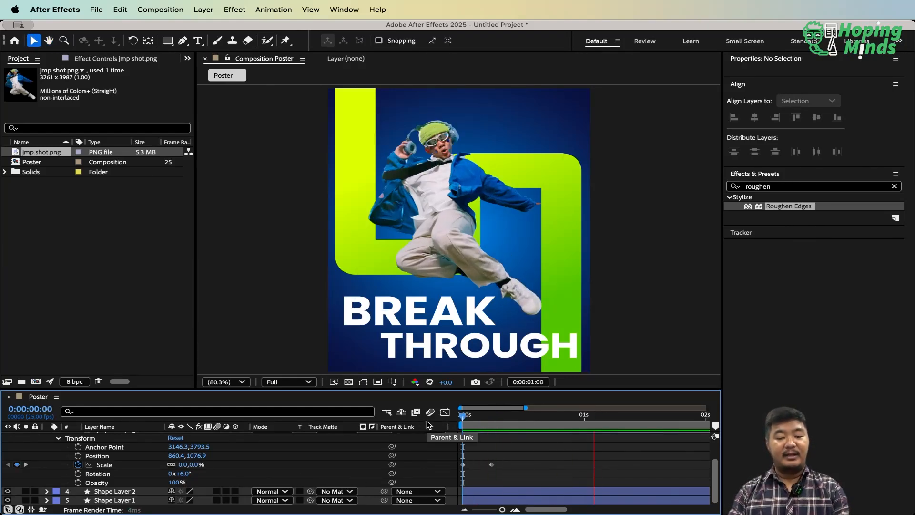
pyautogui.press('space')
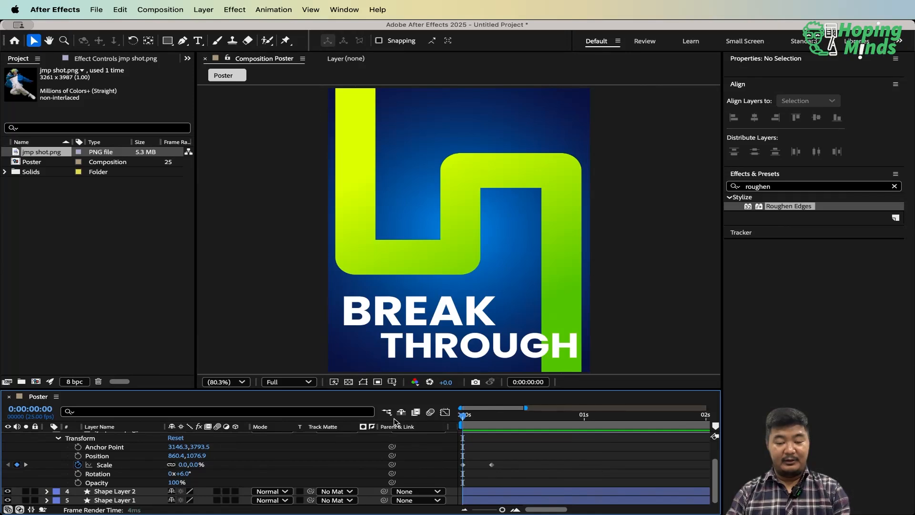
pyautogui.press('space')
pyautogui.press('space')
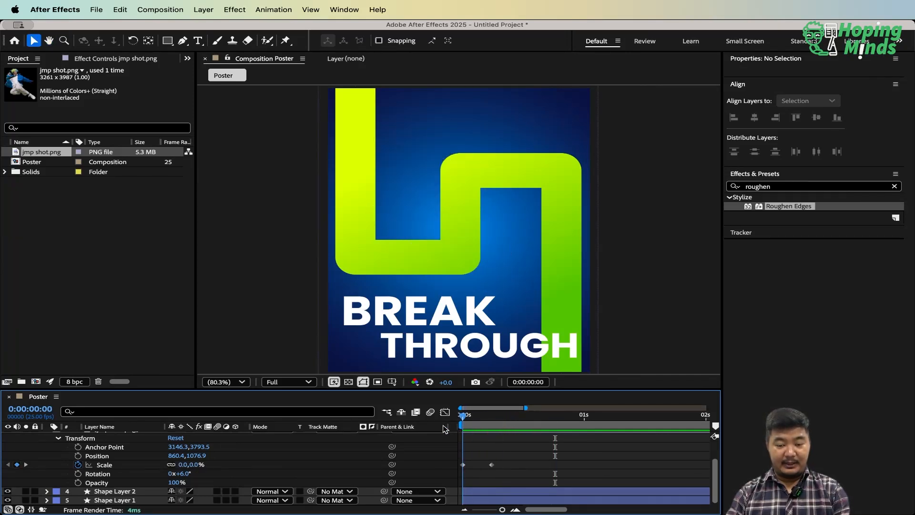
# Set the jmp shot.png layer's Scale to 30% on the keyframe at 0:00:00:06
pyautogui.moveTo(463, 417); pyautogui.dragTo(493, 446)
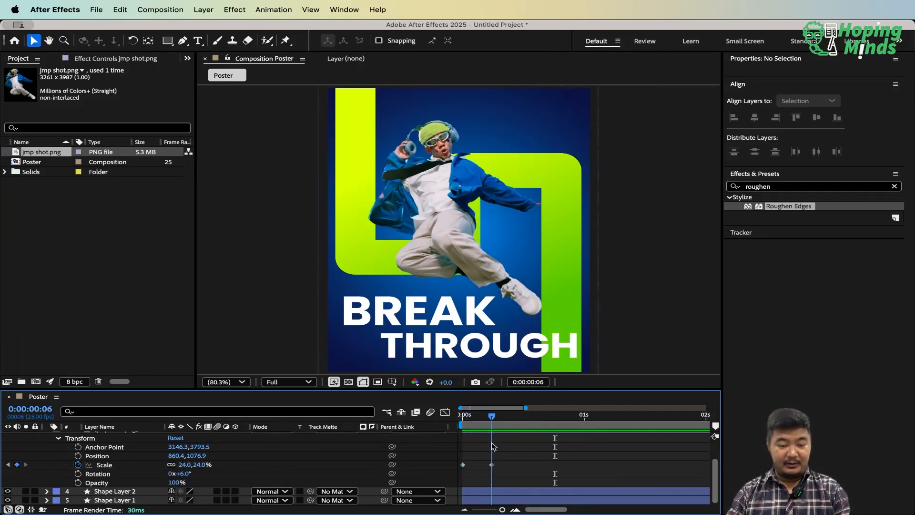
pyautogui.click(185, 465)
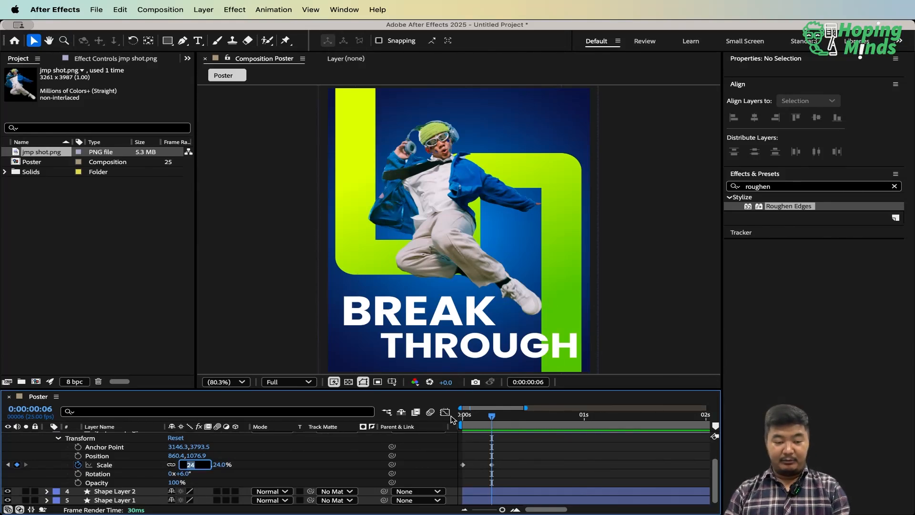
pyautogui.write('30')
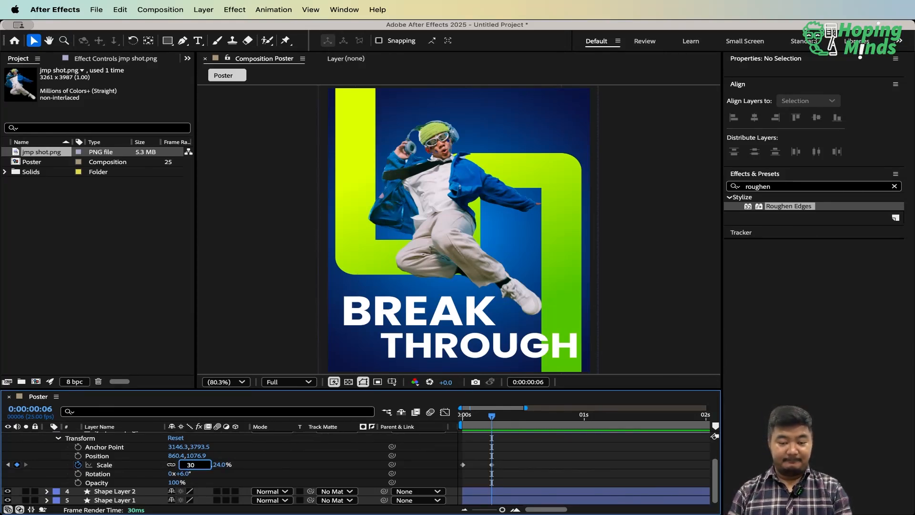
pyautogui.press('Return')
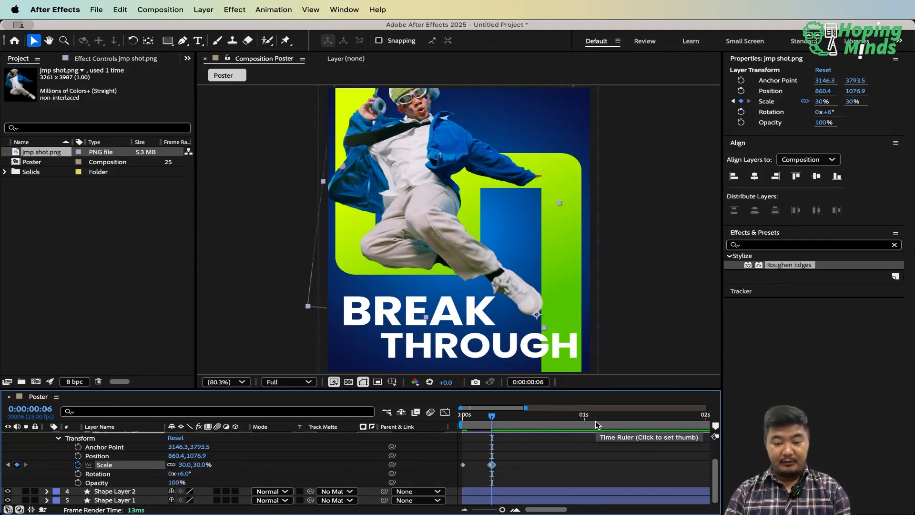
# Add a Scale keyframe of 18% to the jmp shot.png layer three frames further on, at 0:00:00:09
pyautogui.press('pagedown')
pyautogui.press('pagedown')
pyautogui.press('pagedown')
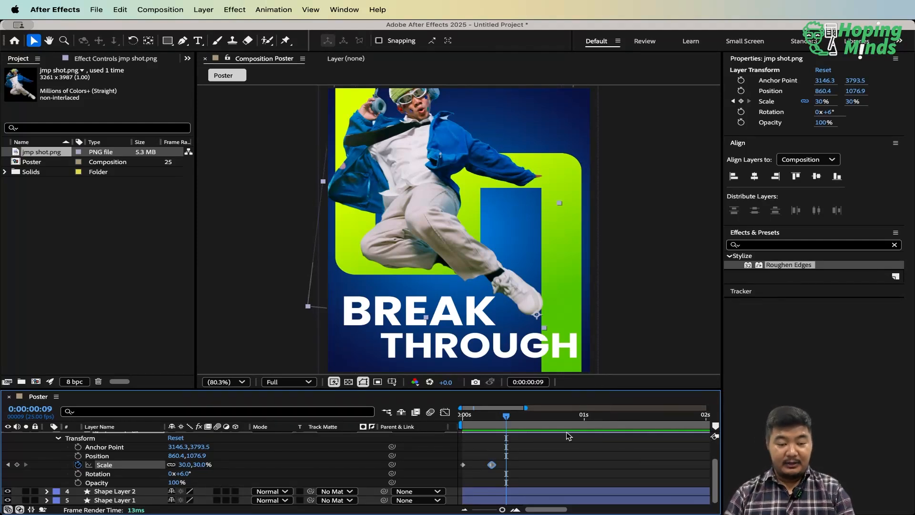
pyautogui.click(183, 466)
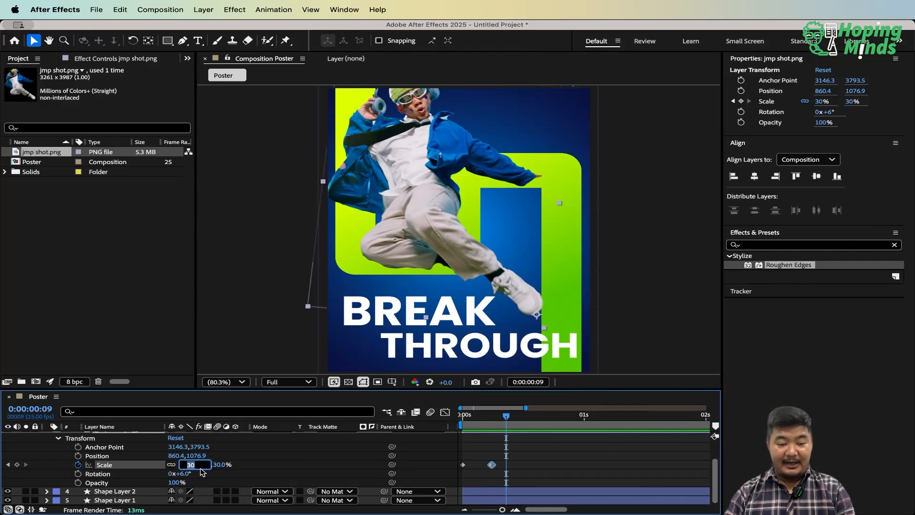
pyautogui.write('180')
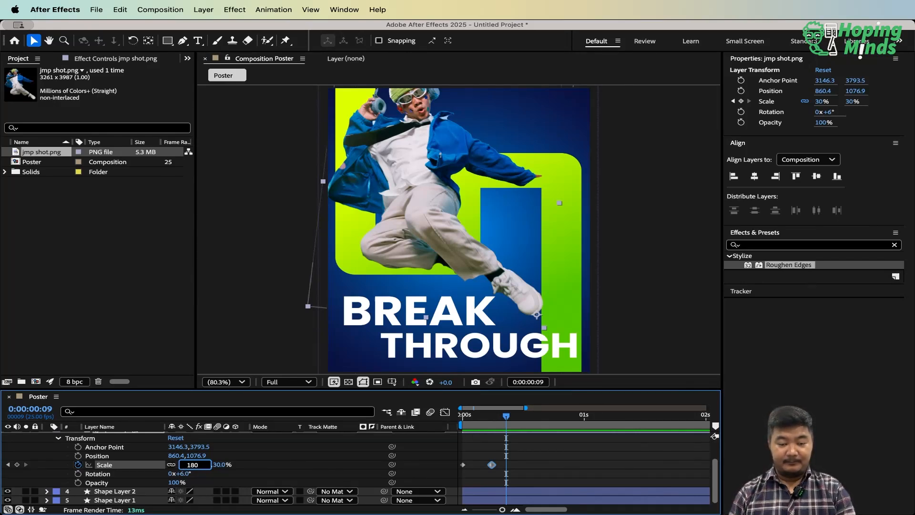
pyautogui.press('Return')
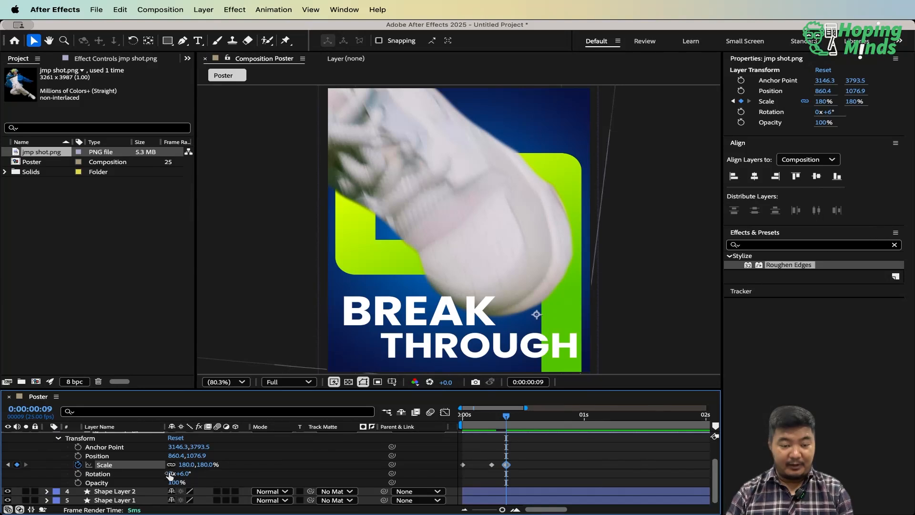
pyautogui.click(190, 465)
pyautogui.write('18')
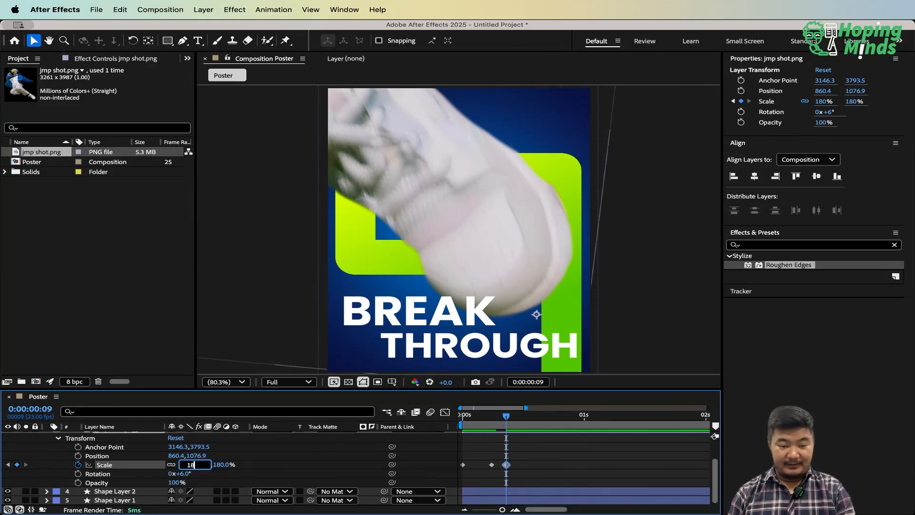
pyautogui.press('Return')
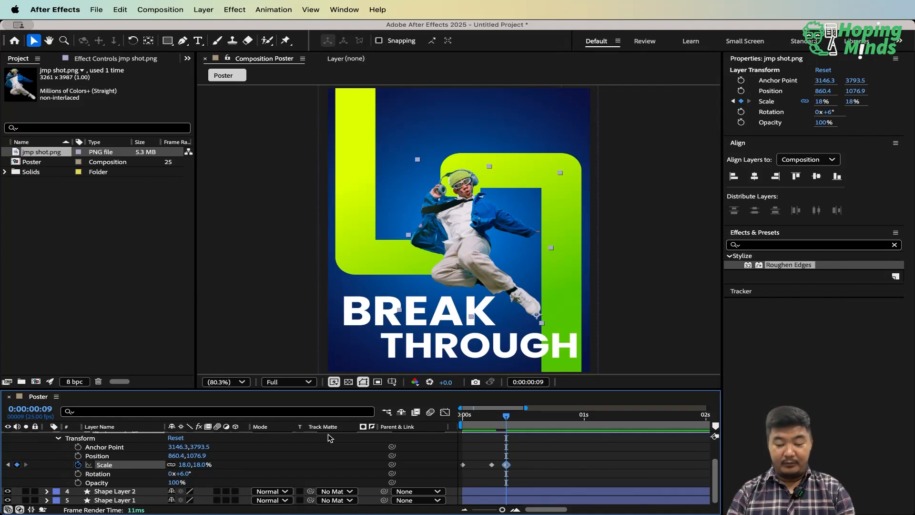
# Add a Scale keyframe of 27% to the jmp shot.png layer at 0:00:00:12
pyautogui.press('pagedown')
pyautogui.press('pagedown')
pyautogui.press('pagedown')
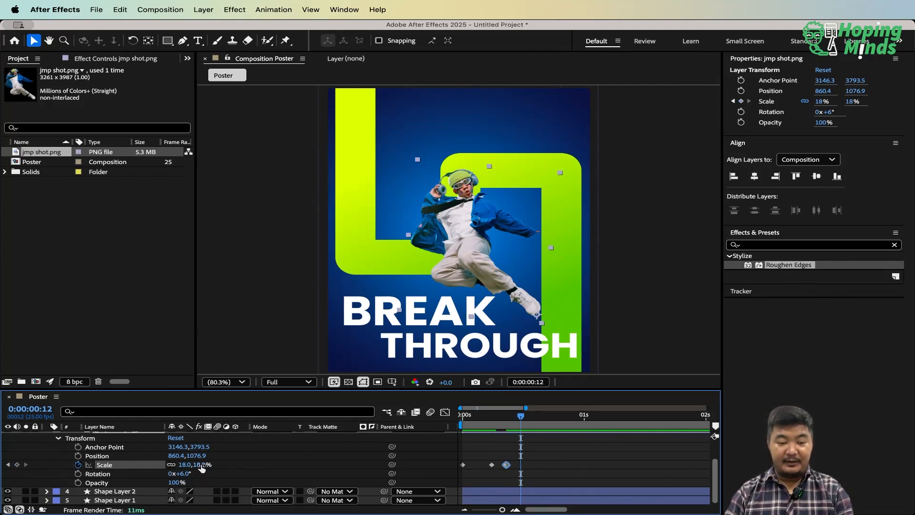
pyautogui.click(491, 465)
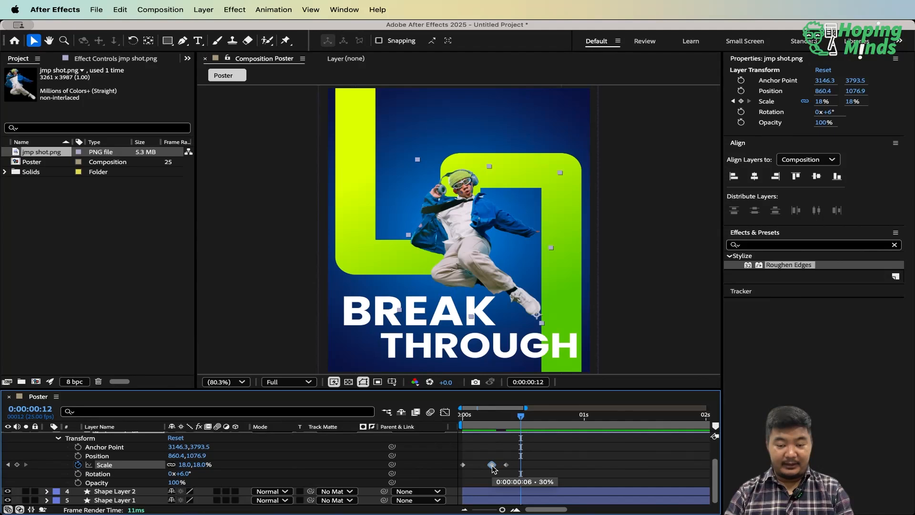
pyautogui.click(506, 466)
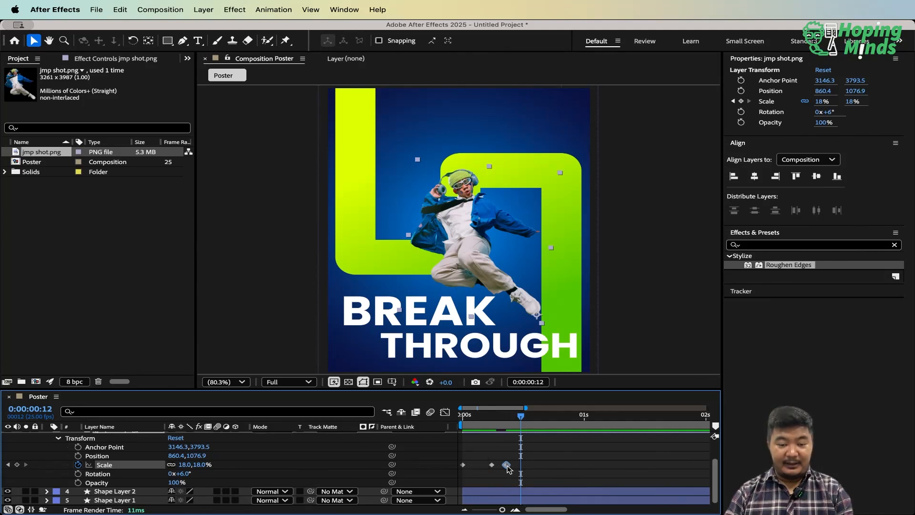
pyautogui.click(186, 465)
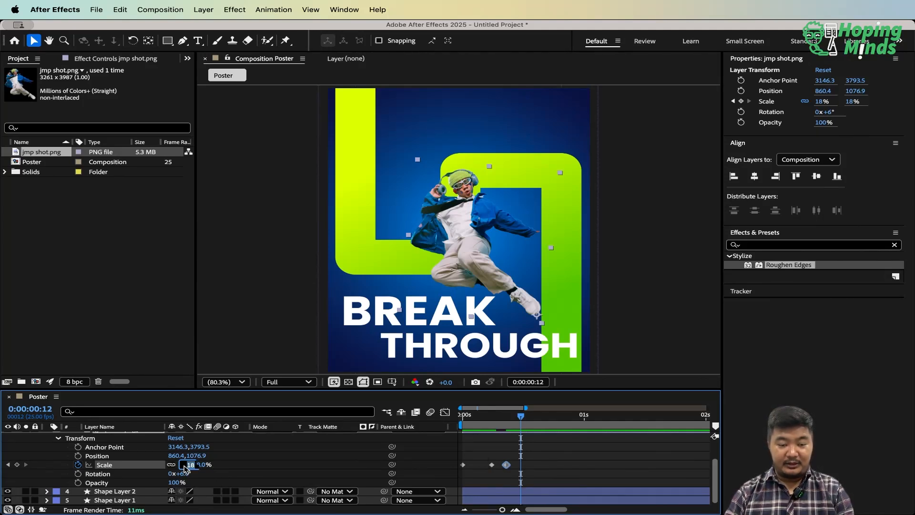
pyautogui.write('27')
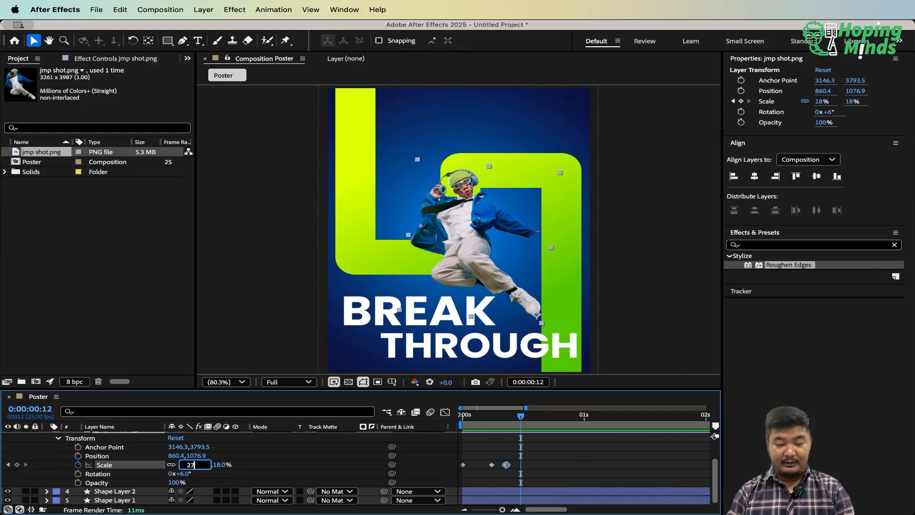
pyautogui.press('Return')
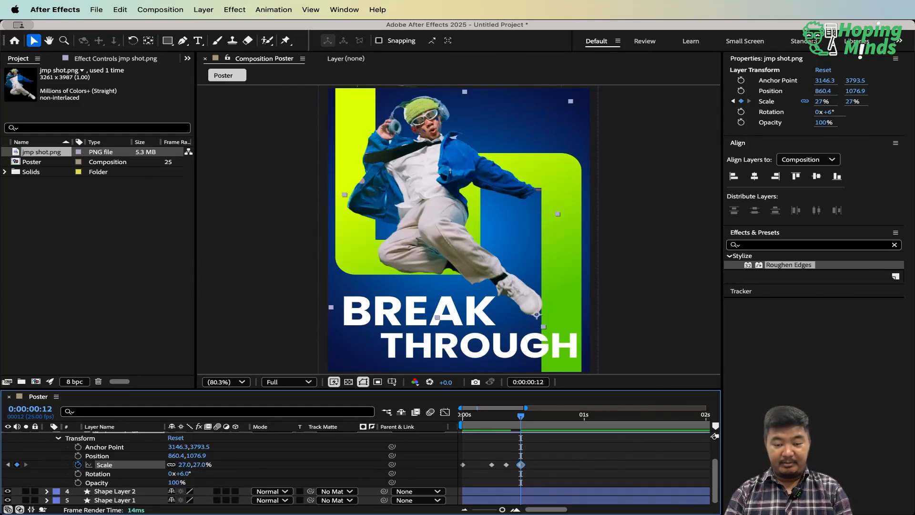
# Add a Scale keyframe of 21% to the jmp shot.png layer at 0:00:00:15
pyautogui.press('pagedown')
pyautogui.press('pagedown')
pyautogui.press('pagedown')
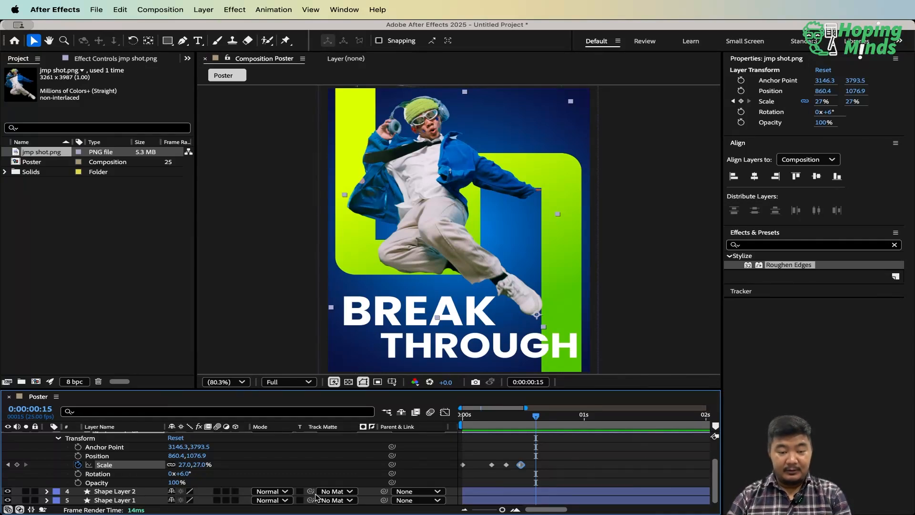
pyautogui.click(183, 465)
pyautogui.write('21')
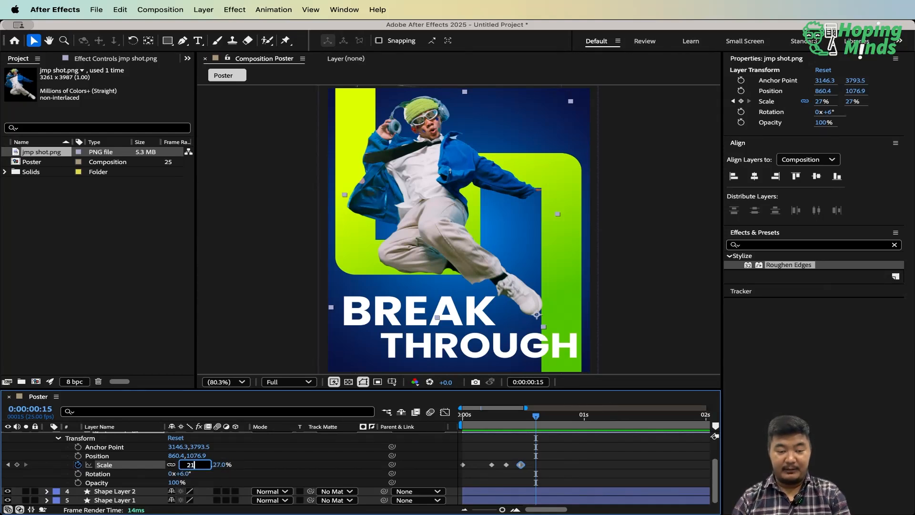
pyautogui.press('Return')
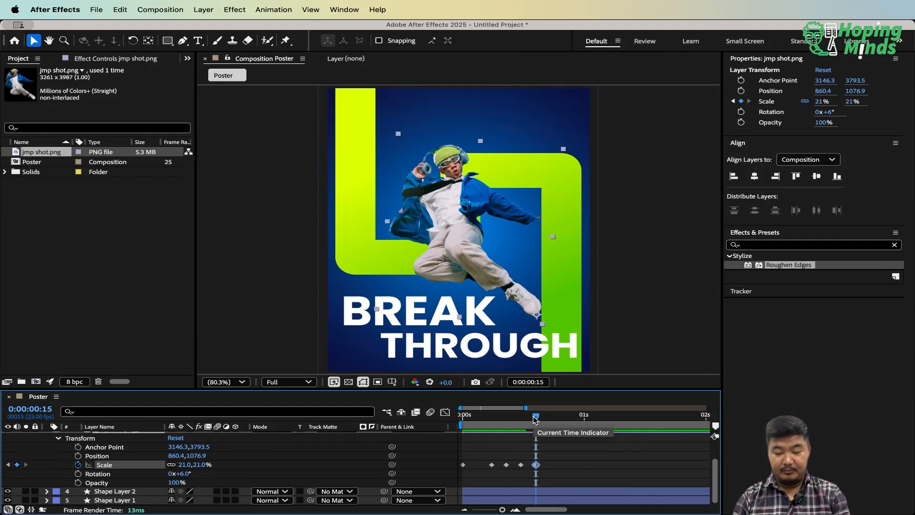
# Add a Scale keyframe of 24% to the jmp shot.png layer at 0:00:00:18
pyautogui.press('super+Right')
pyautogui.press('super+Right')
pyautogui.press('super+Right')
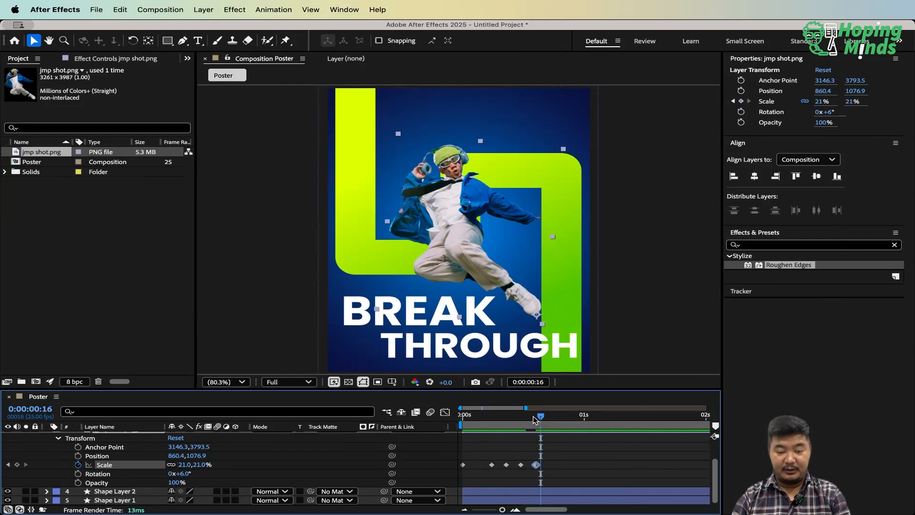
pyautogui.click(185, 465)
pyautogui.write('24')
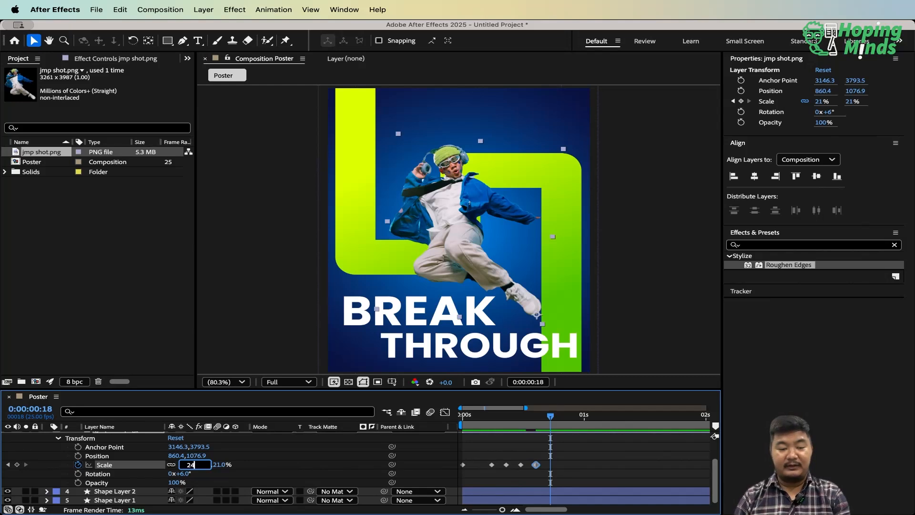
pyautogui.press('Return')
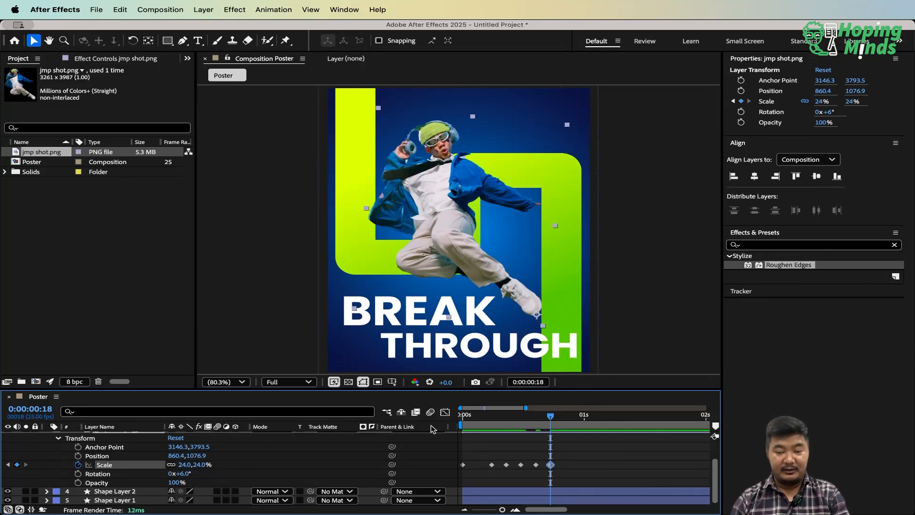
# Preview the jumping figure's bouncing scale animation several times from the start of the composition
pyautogui.click(466, 419)
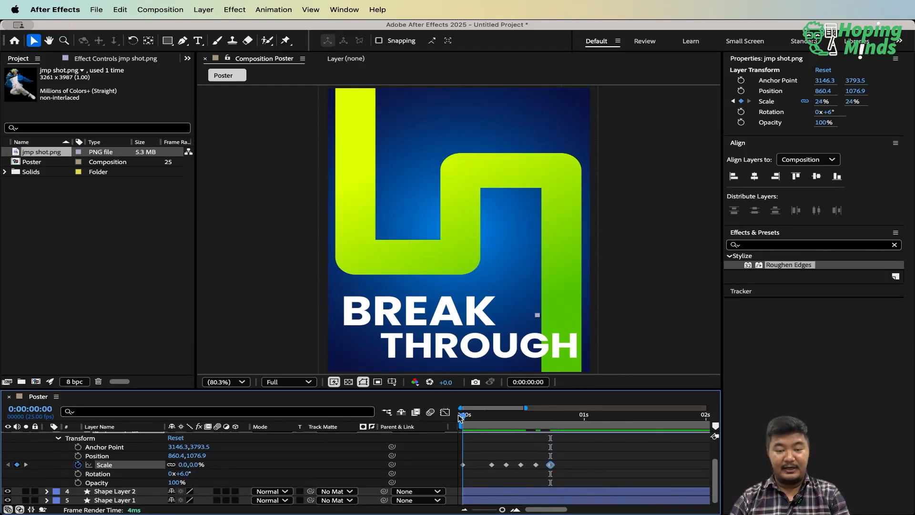
pyautogui.click(614, 457)
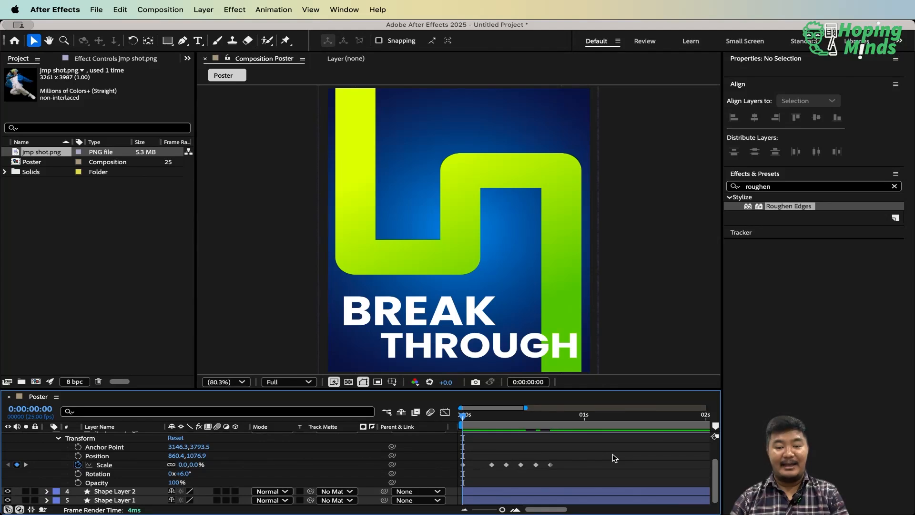
pyautogui.press('space')
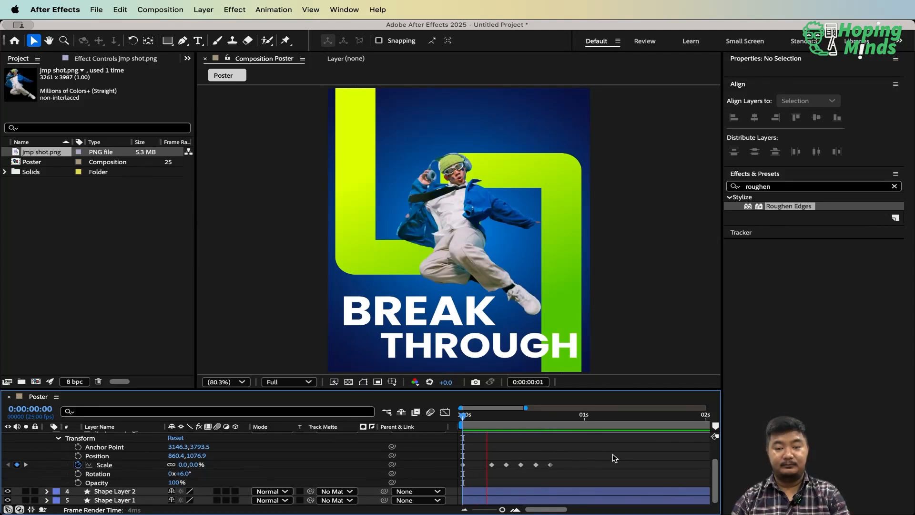
pyautogui.press('space')
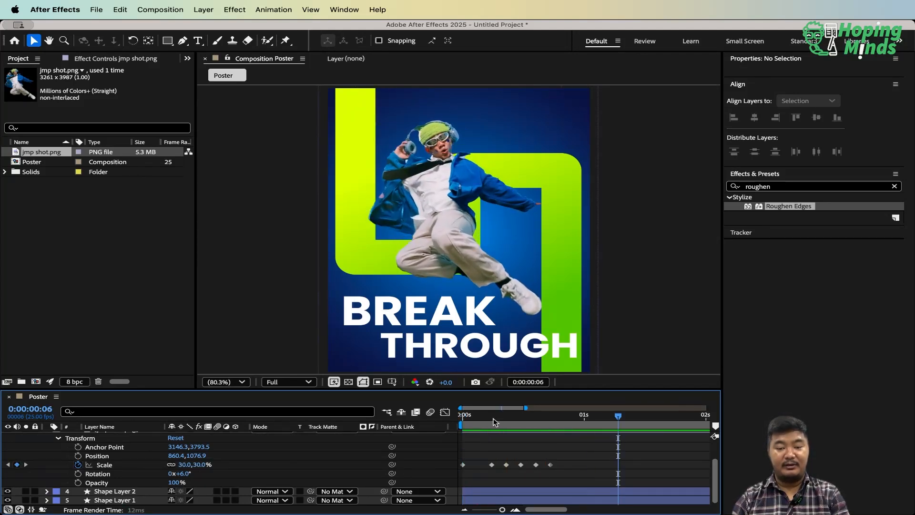
pyautogui.press('space')
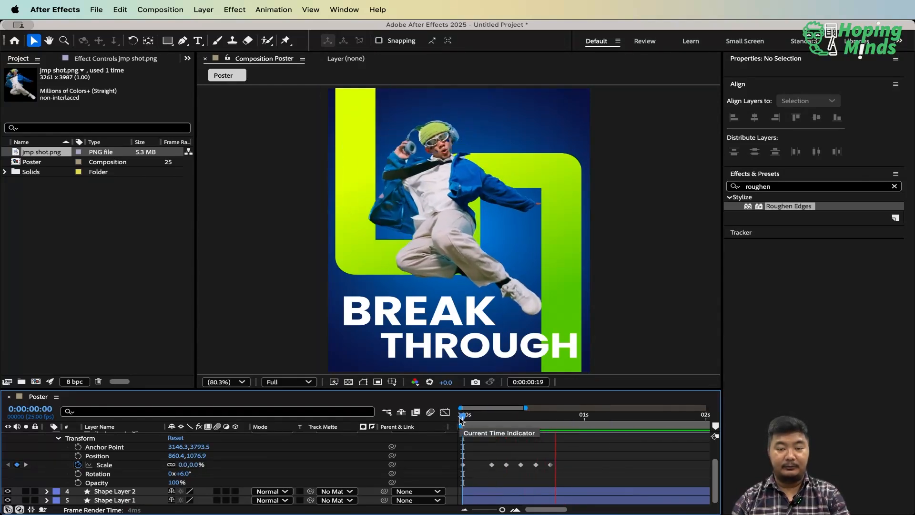
pyautogui.press('space')
pyautogui.press('space')
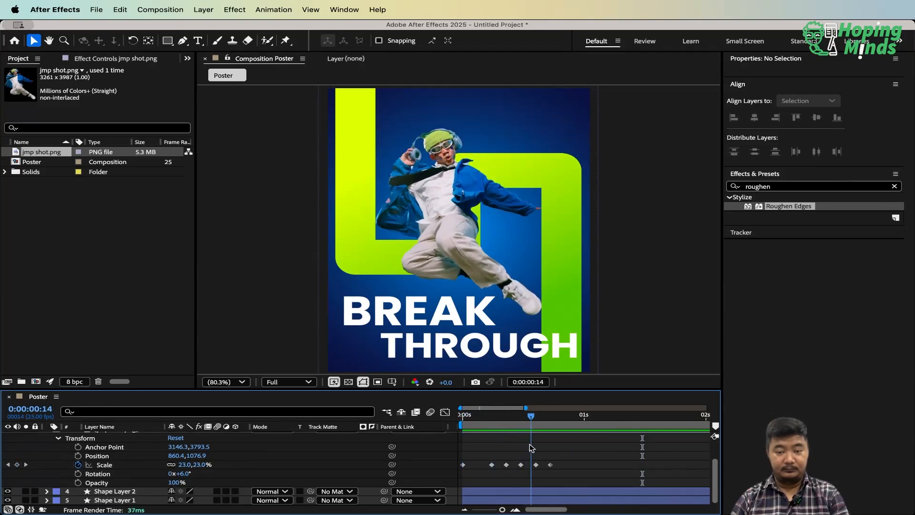
pyautogui.press('space')
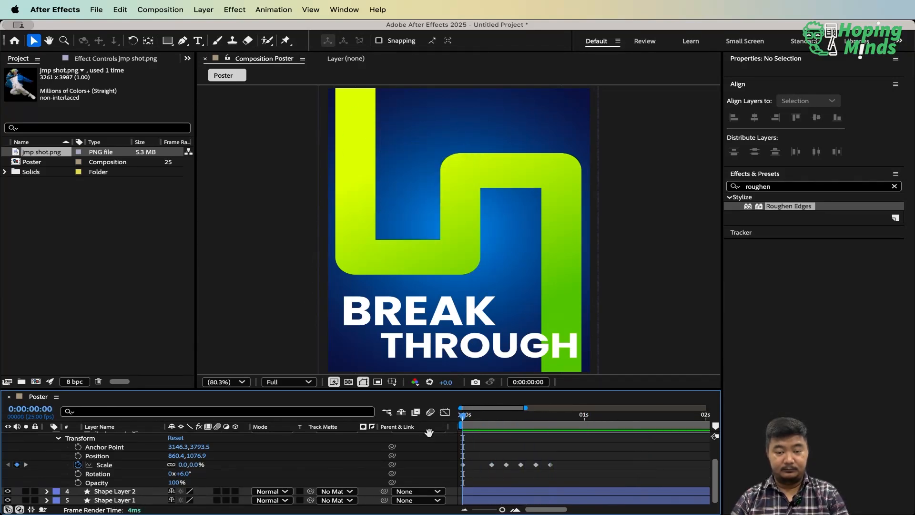
pyautogui.press('space')
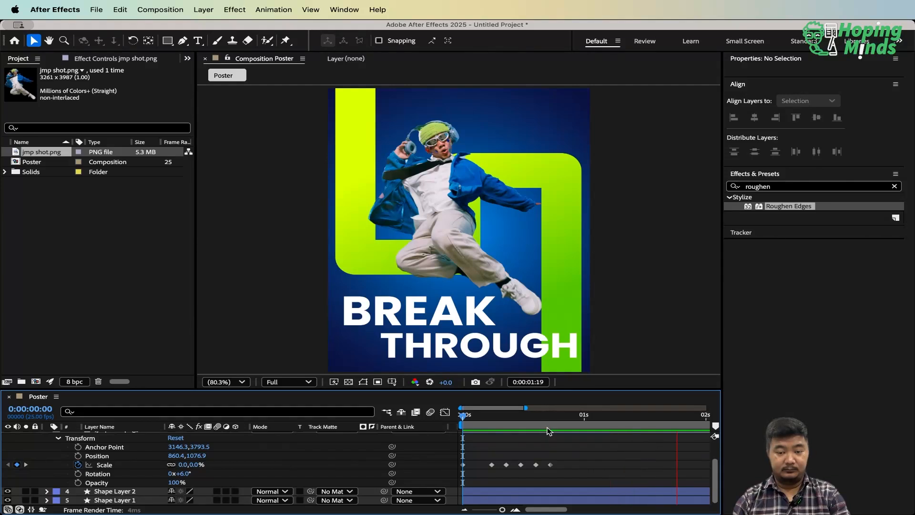
pyautogui.press('space')
# Collapse the jmp shot.png layer's properties and return the playhead to 0:00:00:00 with no layer selected
pyautogui.scroll(2, 345, 463)
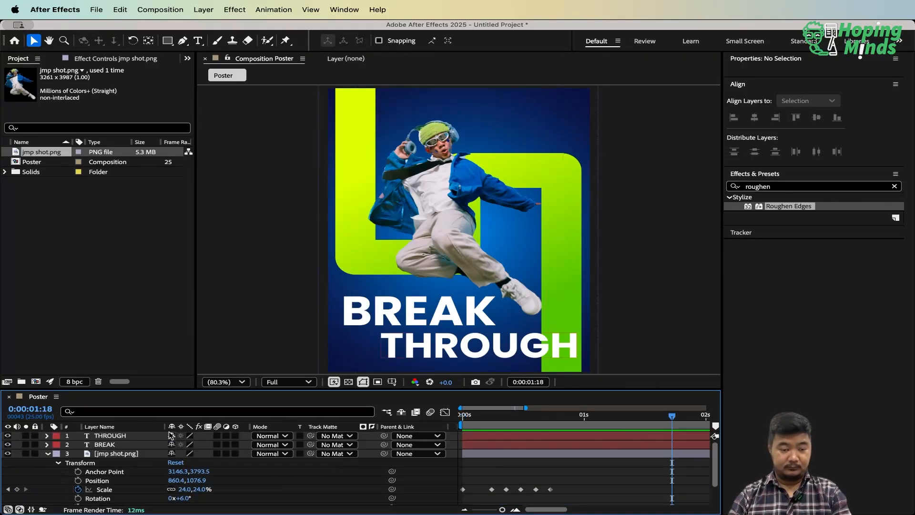
pyautogui.click(48, 453)
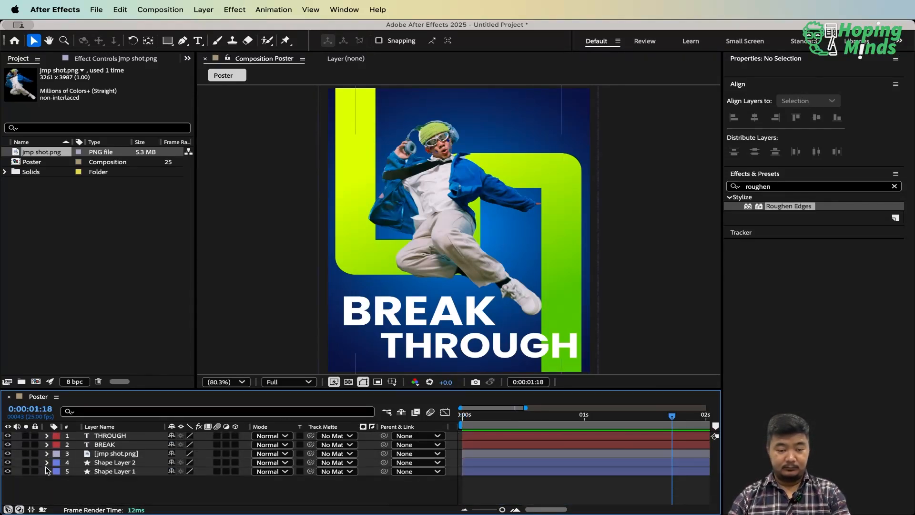
pyautogui.click(119, 454)
pyautogui.click(141, 470)
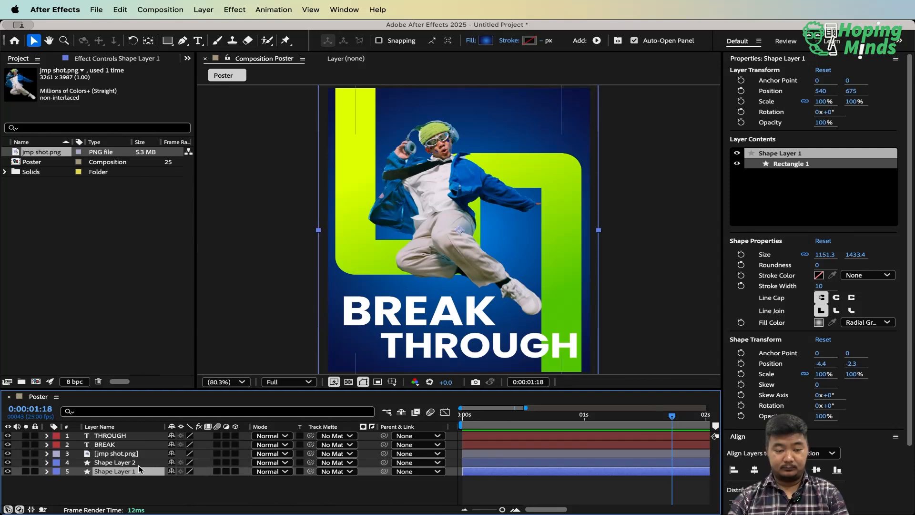
pyautogui.click(141, 461)
pyautogui.click(147, 482)
pyautogui.click(142, 463)
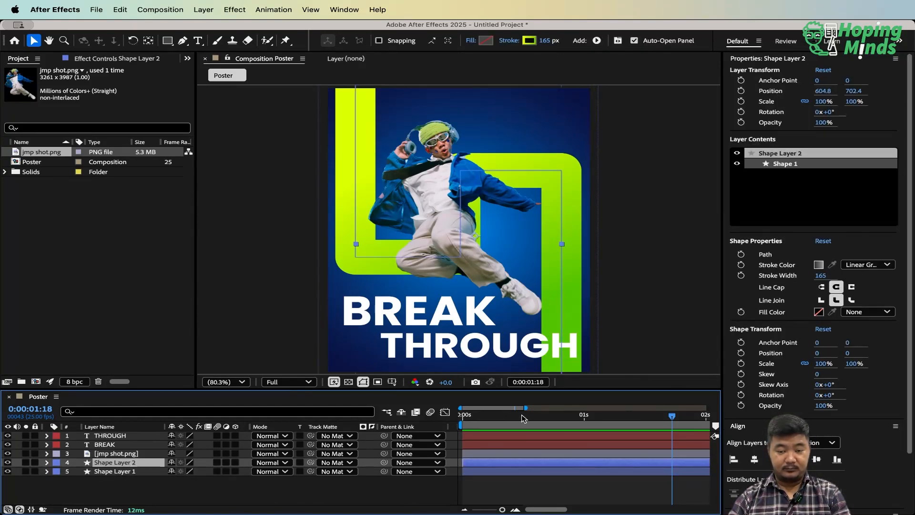
pyautogui.press('Home')
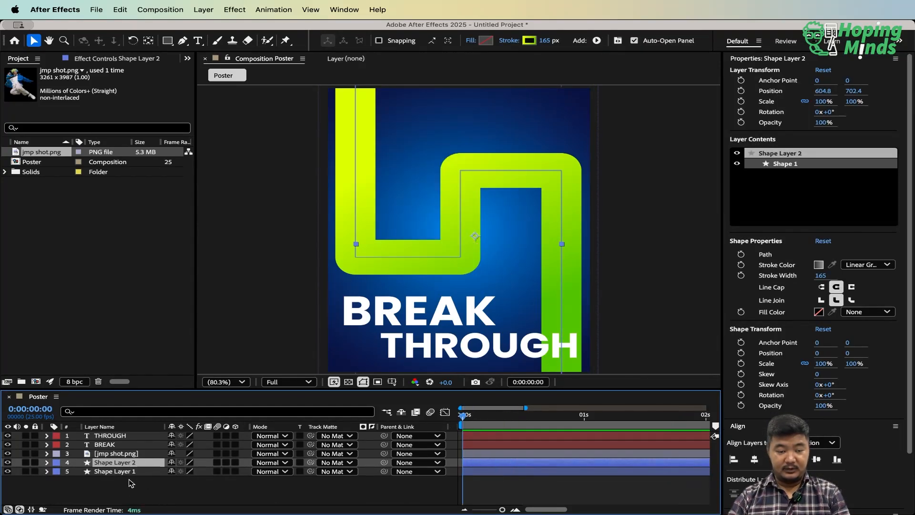
pyautogui.click(136, 471)
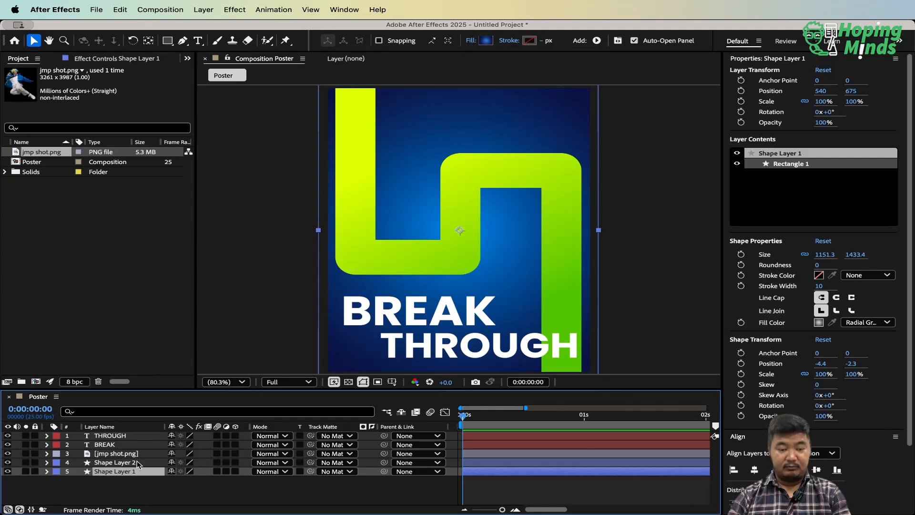
pyautogui.click(165, 488)
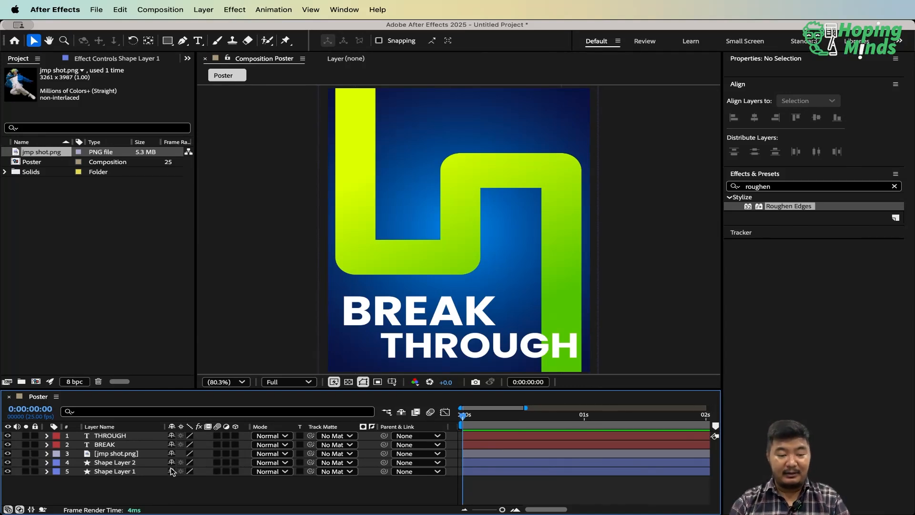
# Reveal only the keyframed properties of the jmp shot.png layer and select all its Scale keyframes
pyautogui.click(128, 455)
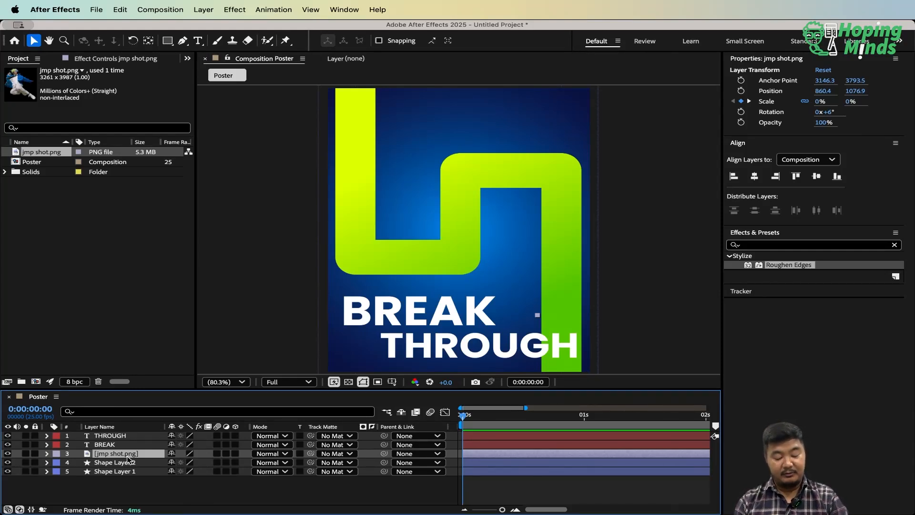
pyautogui.press('u')
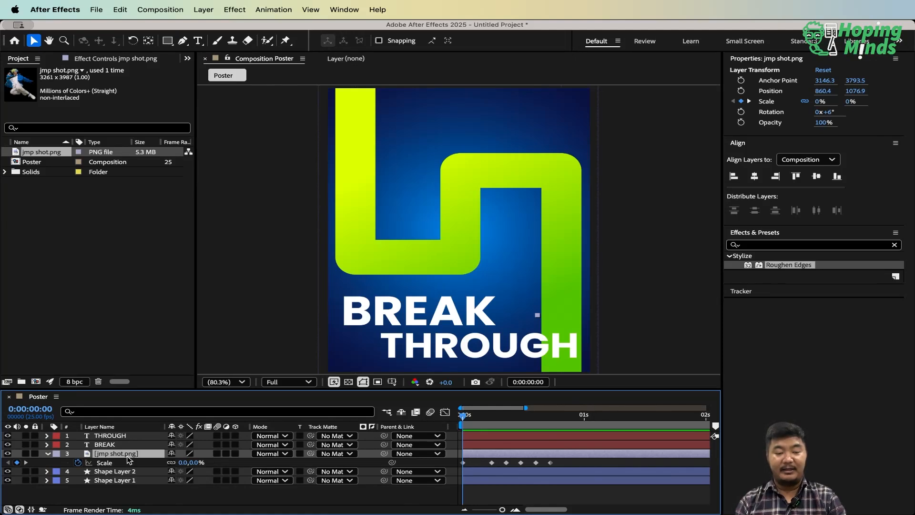
pyautogui.press('s')
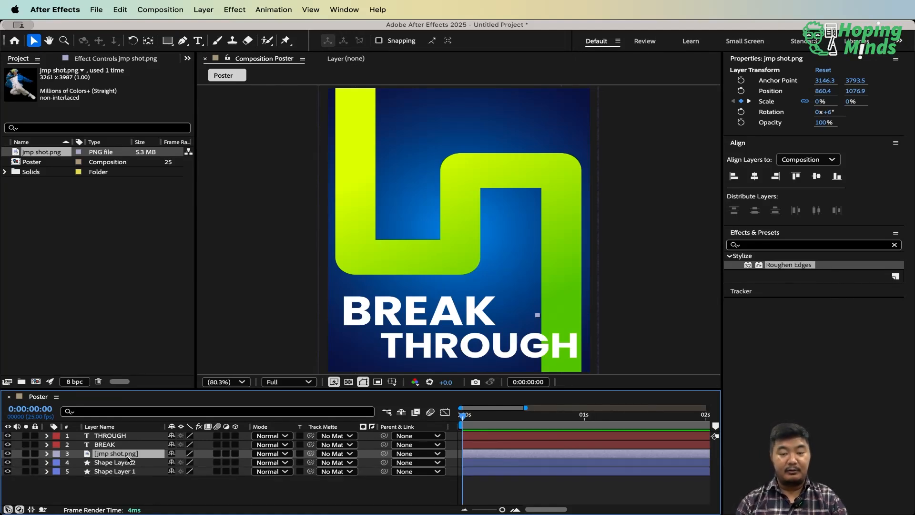
pyautogui.click(139, 489)
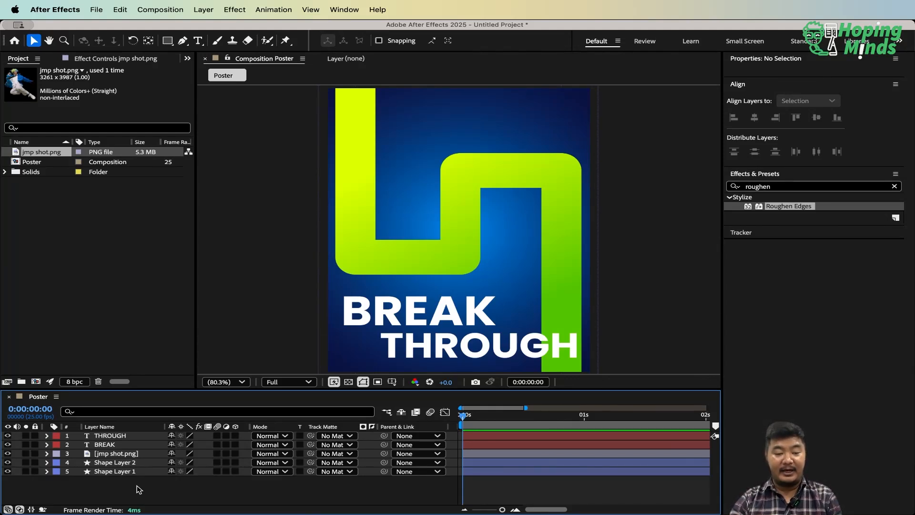
pyautogui.click(135, 455)
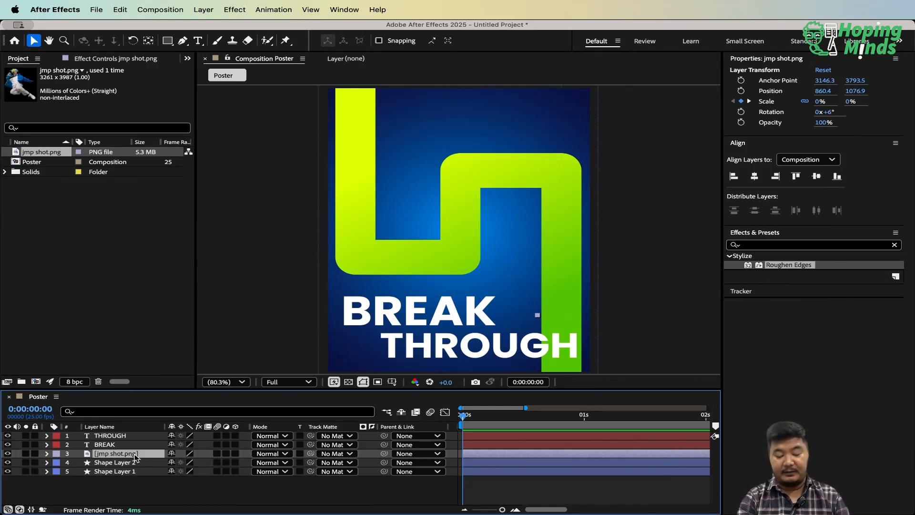
pyautogui.press('u')
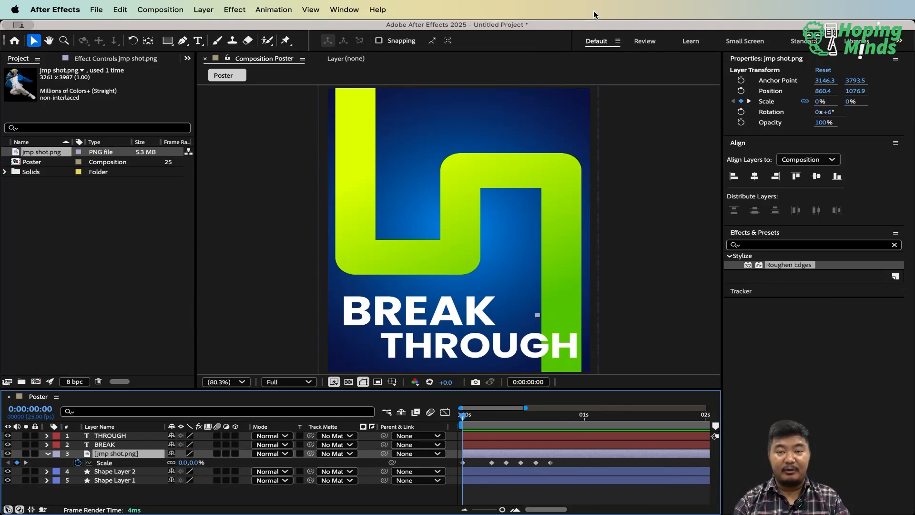
pyautogui.click(614, 11)
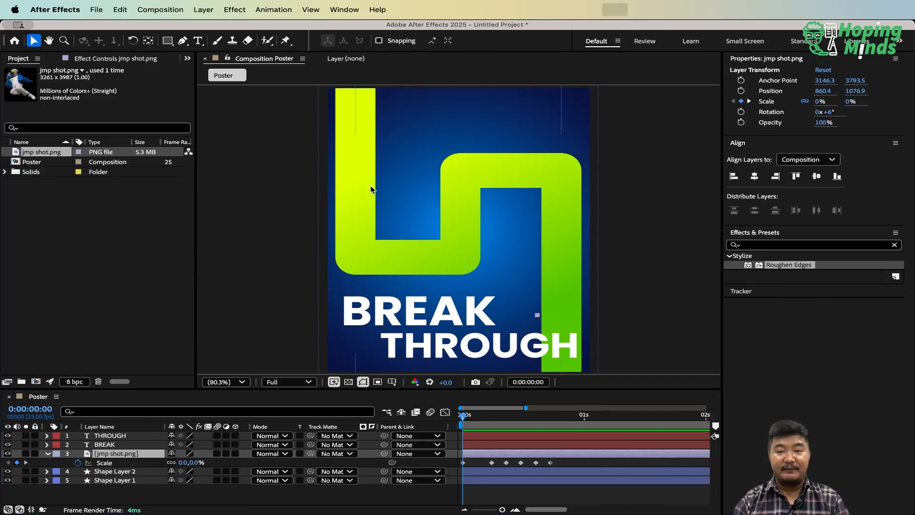
pyautogui.click(277, 205)
pyautogui.click(116, 454)
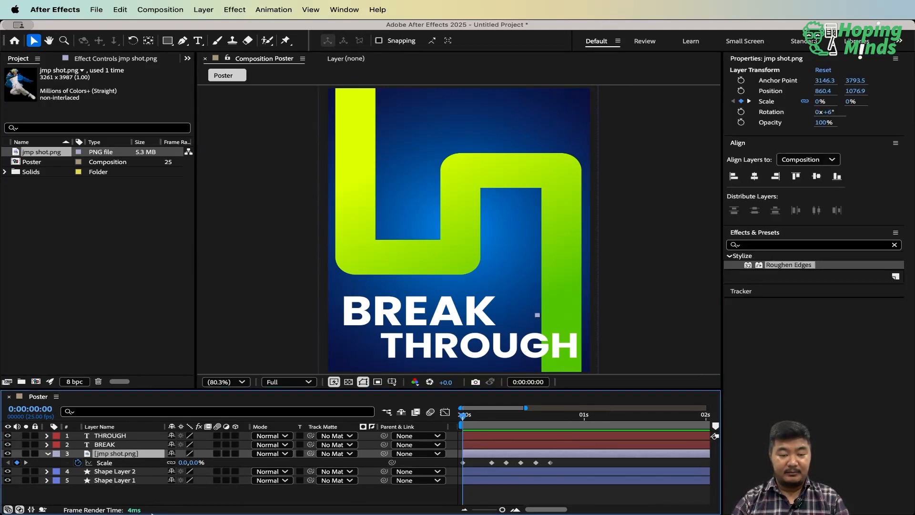
pyautogui.click(119, 462)
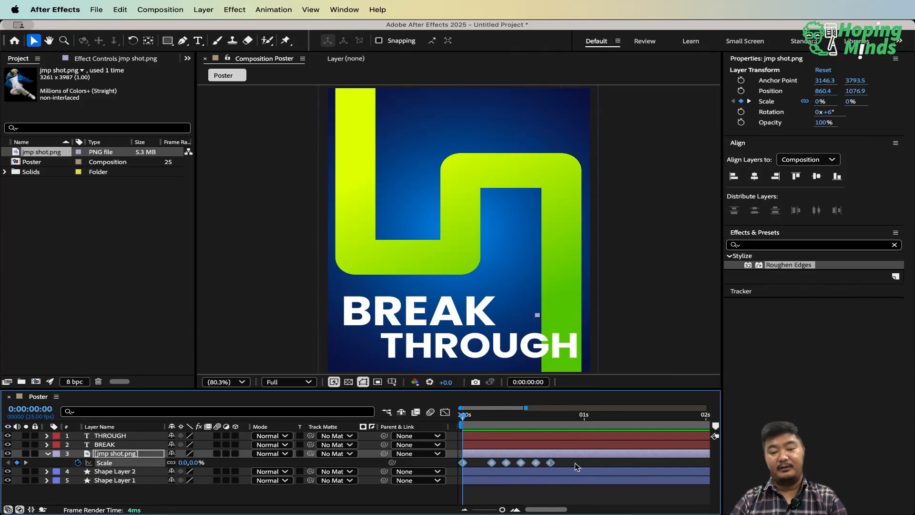
# Play back the figure's scale animation once more and move the playhead to the last Scale keyframe at 0:00:00:18
pyautogui.click(558, 493)
pyautogui.press('space')
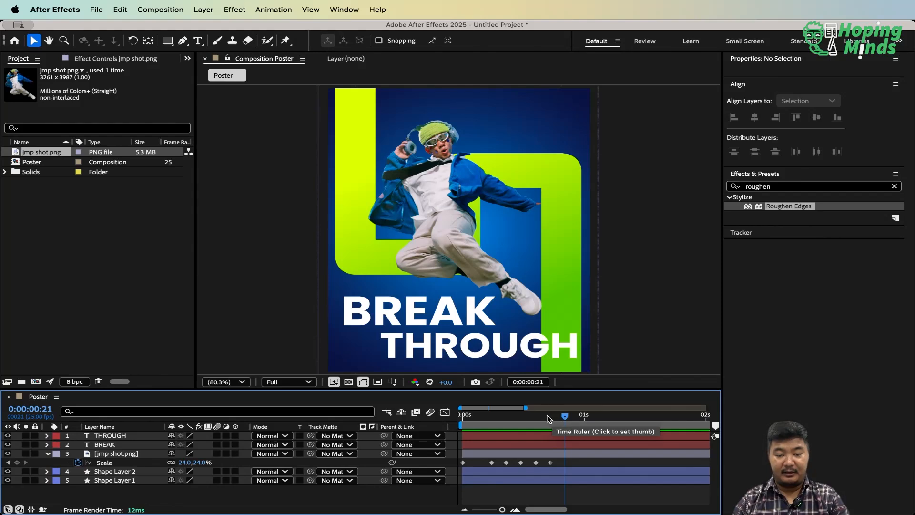
pyautogui.moveTo(553, 416); pyautogui.dragTo(551, 419)
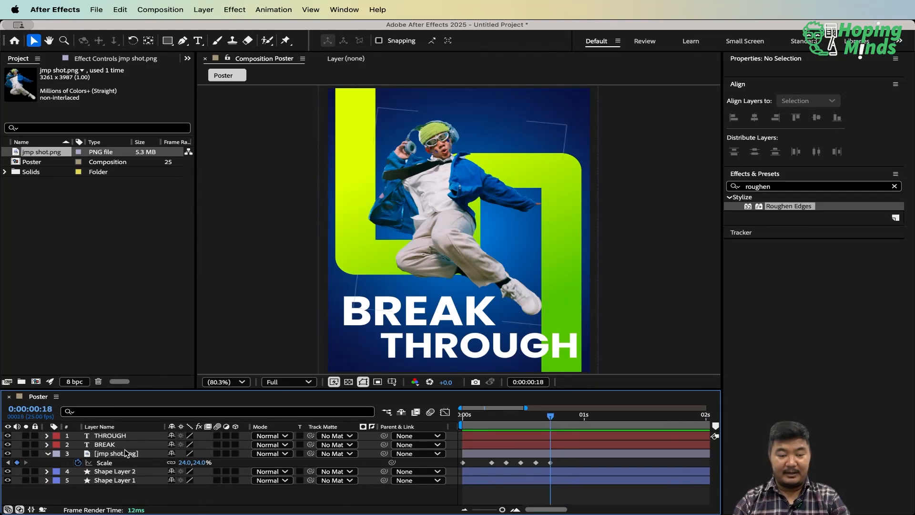
# Add Position keyframes to both the BREAK and THROUGH text layers at 0:00:01:00, keeping their current positions
pyautogui.click(119, 472)
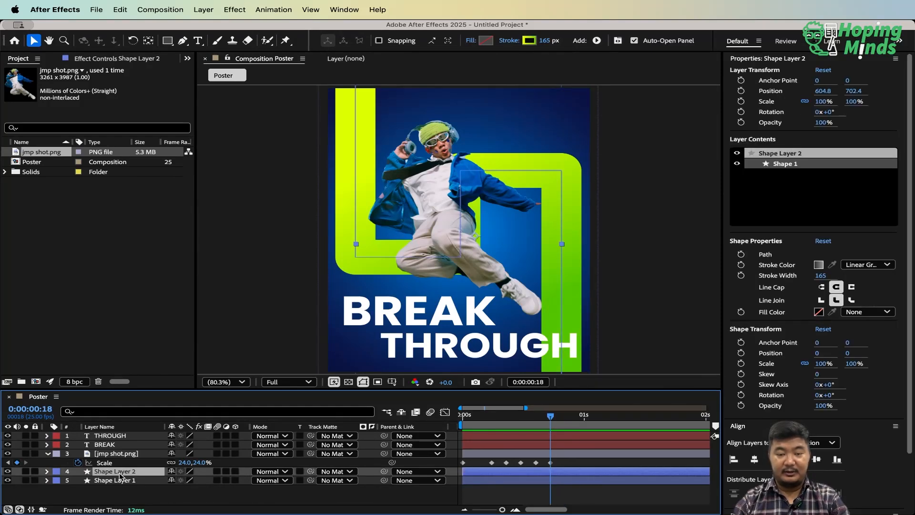
pyautogui.click(122, 445)
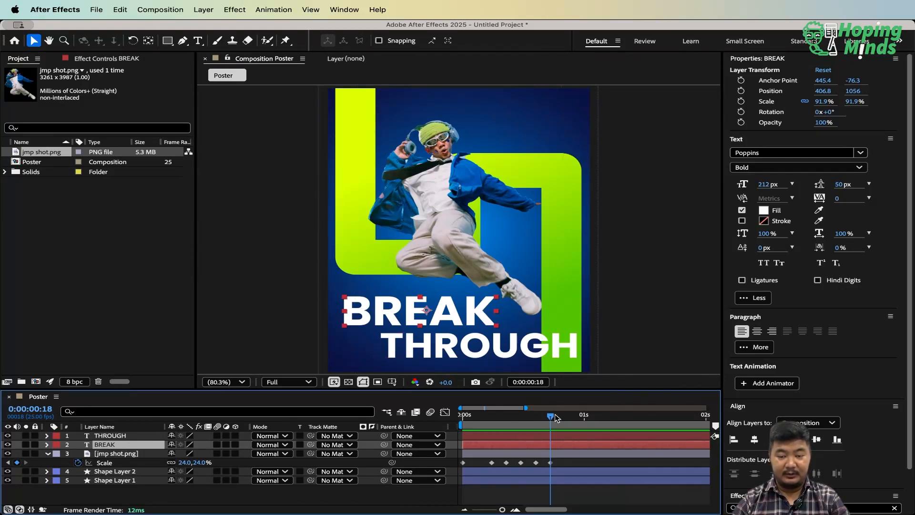
pyautogui.moveTo(552, 417); pyautogui.dragTo(585, 424)
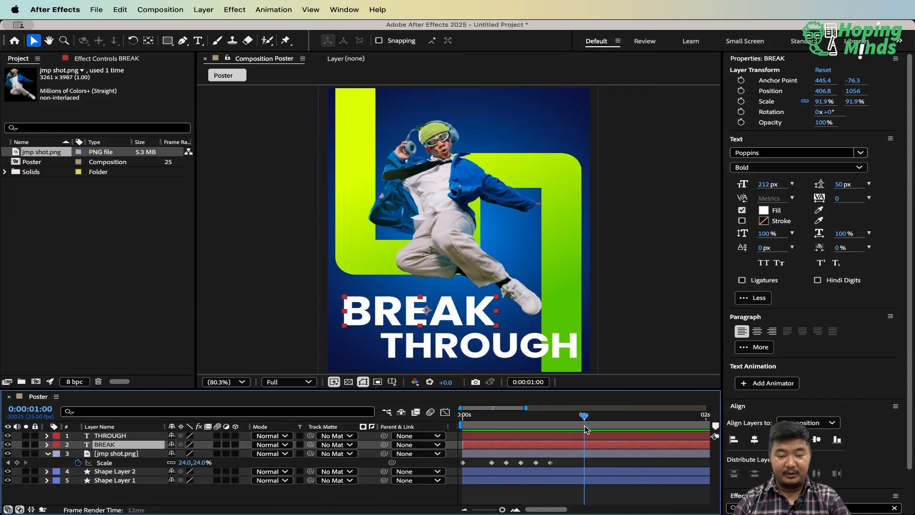
pyautogui.keyDown('shift'); pyautogui.click(125, 435); pyautogui.keyUp('shift')
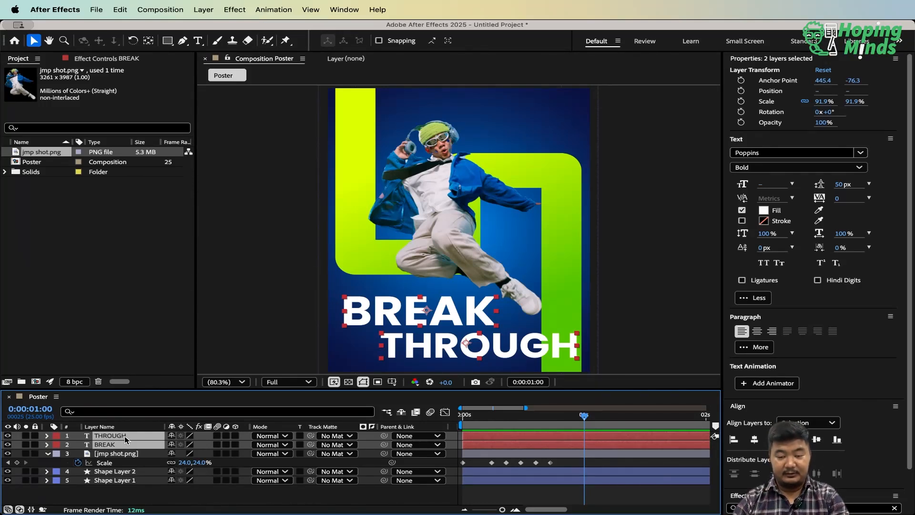
pyautogui.press('p')
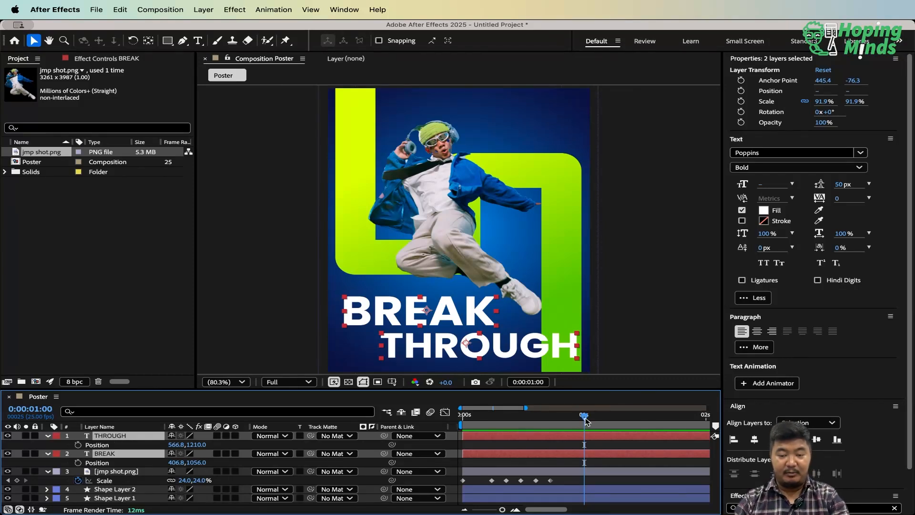
pyautogui.click(77, 444)
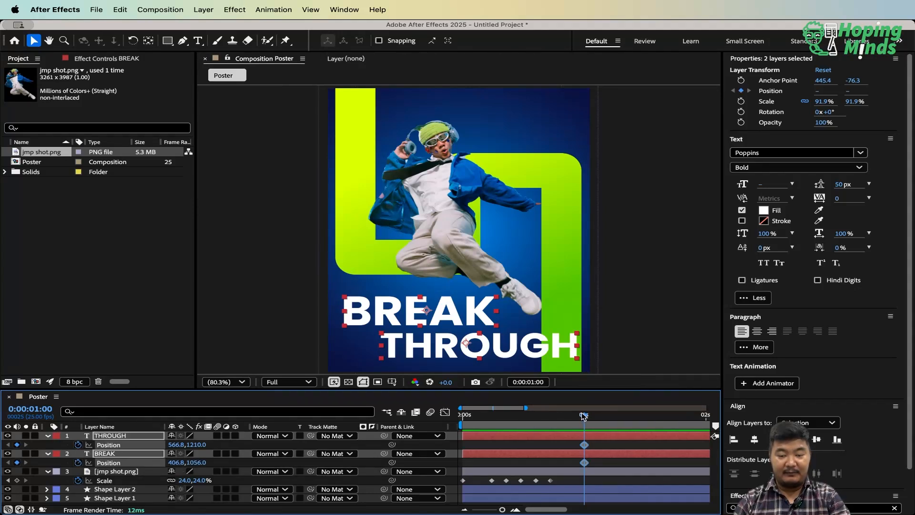
# At 0:00:00:18, keyframe BREAK off the poster's left side at X -313 and THROUGH off its right side at X 1488.4
pyautogui.moveTo(584, 415); pyautogui.dragTo(551, 416)
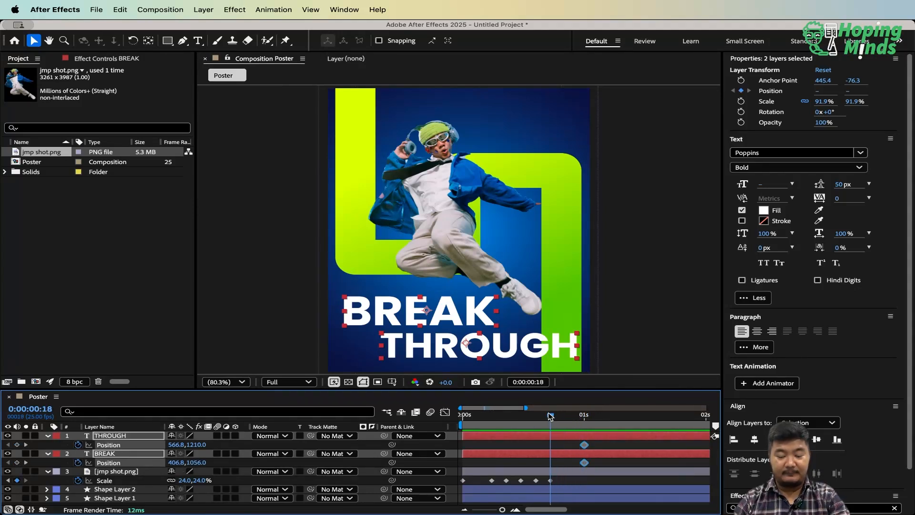
pyautogui.click(614, 356)
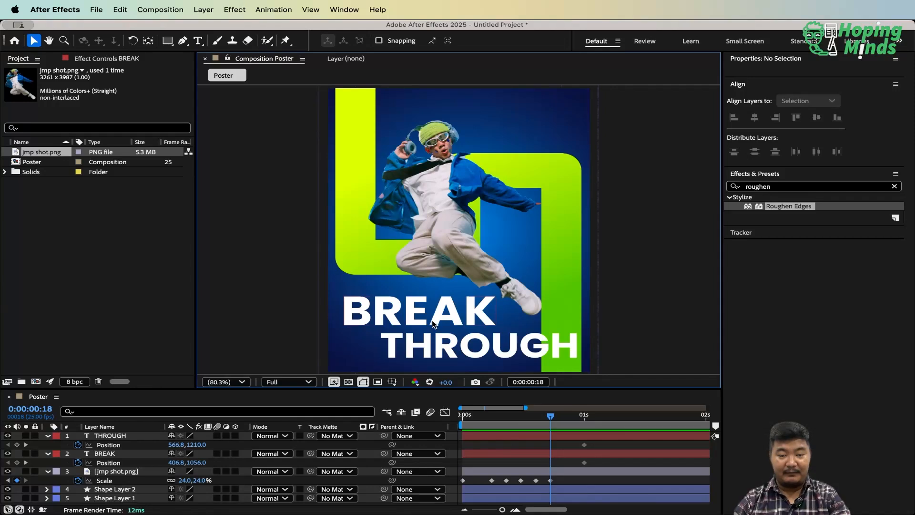
pyautogui.click(434, 326)
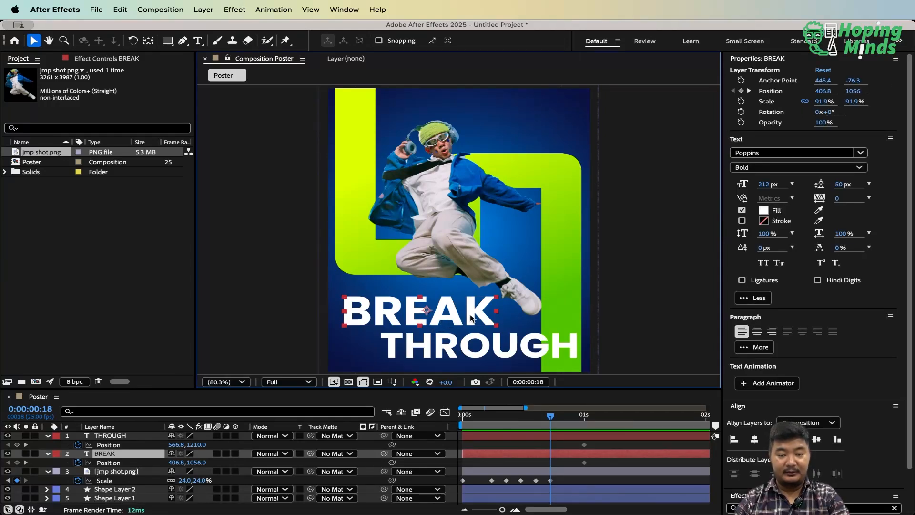
pyautogui.moveTo(475, 319); pyautogui.dragTo(300, 316)
pyautogui.click(467, 344)
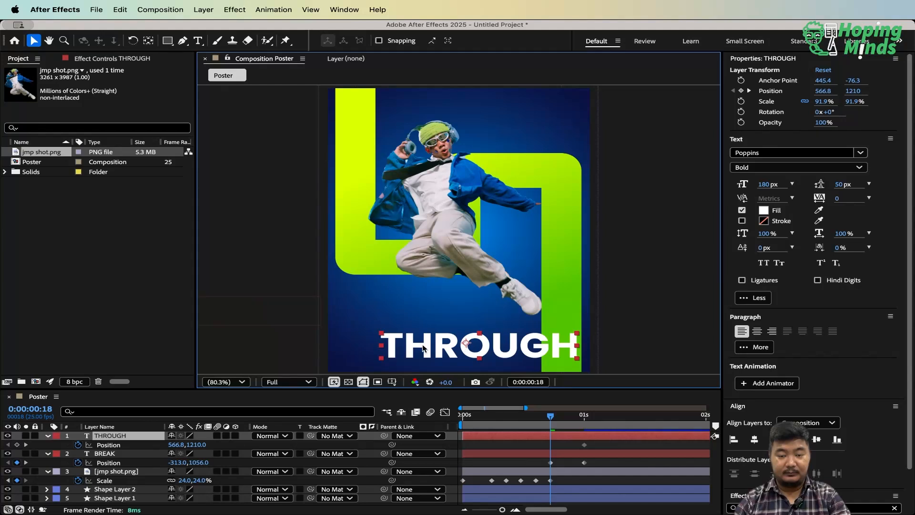
pyautogui.moveTo(416, 347); pyautogui.dragTo(638, 338)
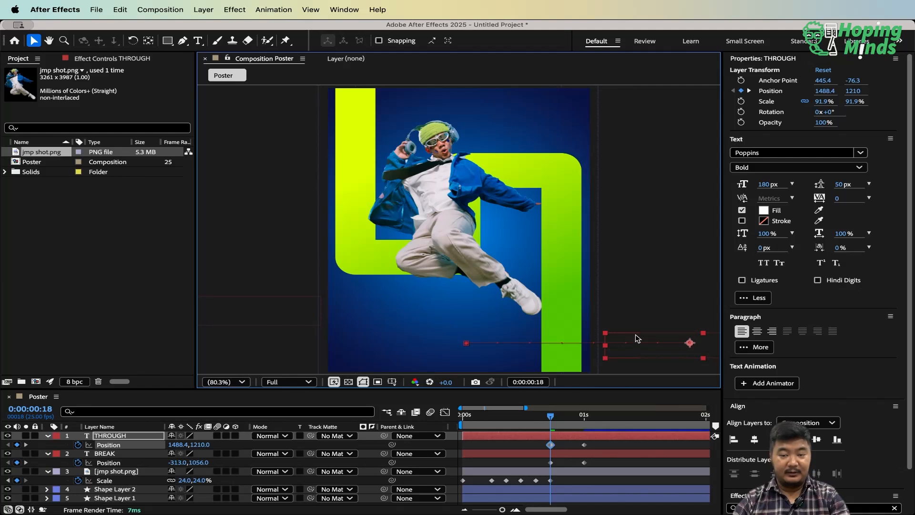
# Play back the poster animation from 0:00:00:00 several times to check how the two title texts slide in
pyautogui.moveTo(549, 417); pyautogui.dragTo(408, 431)
pyautogui.click(222, 382)
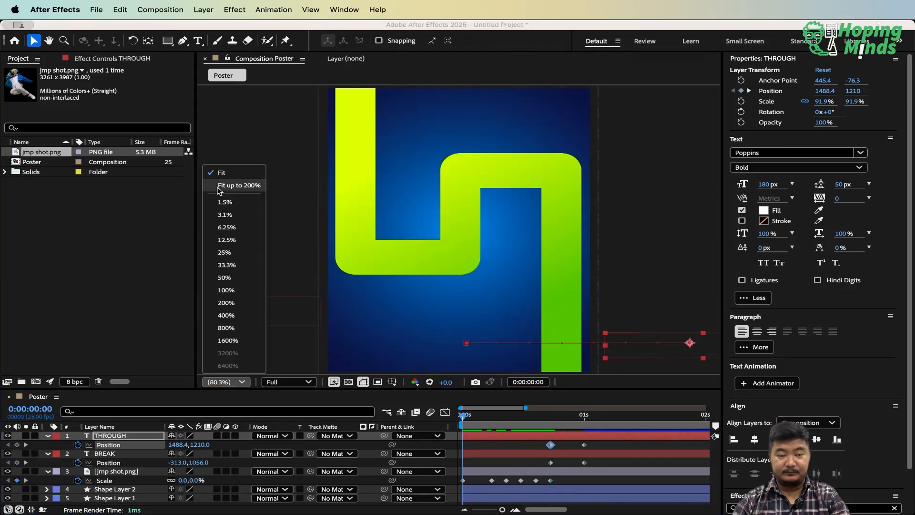
pyautogui.click(219, 192)
pyautogui.click(633, 287)
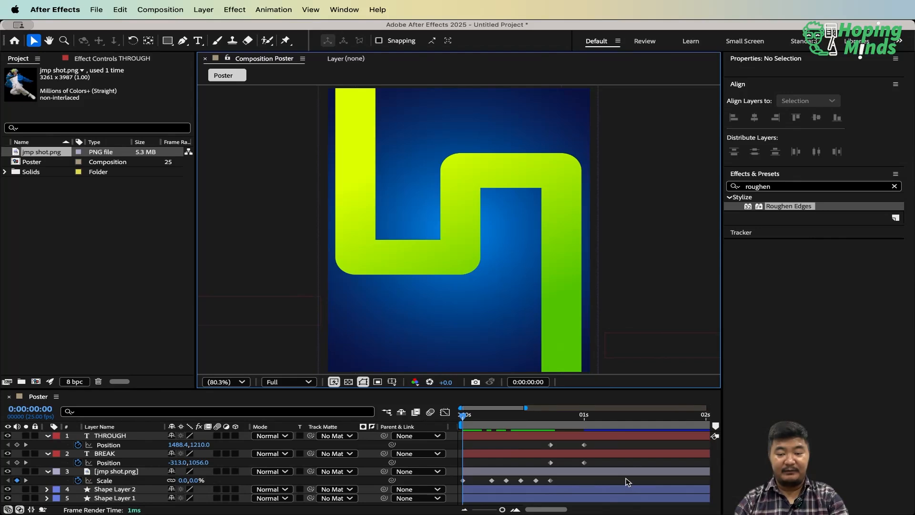
pyautogui.press('space')
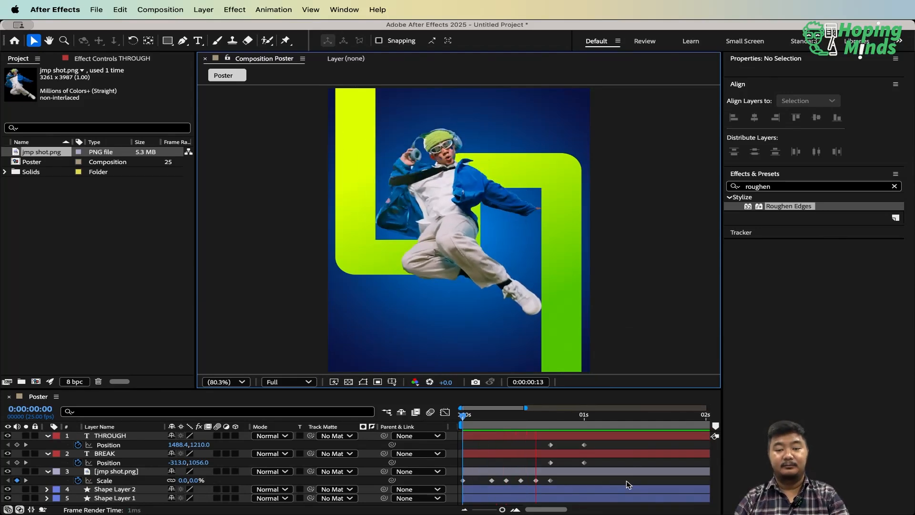
pyautogui.click(619, 421)
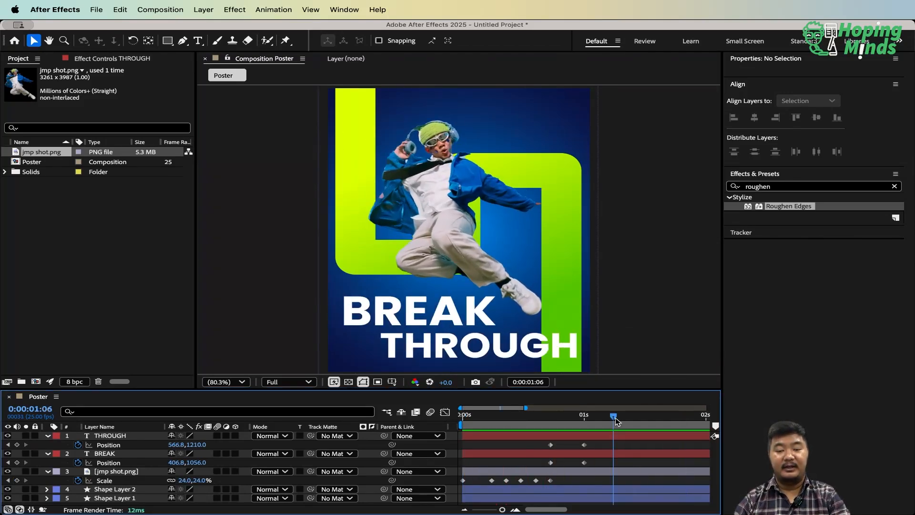
pyautogui.press('space')
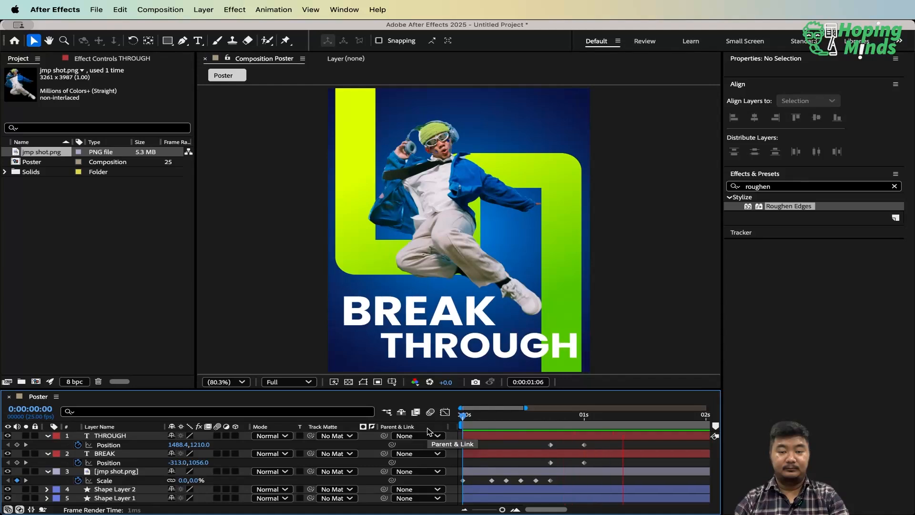
pyautogui.press('space')
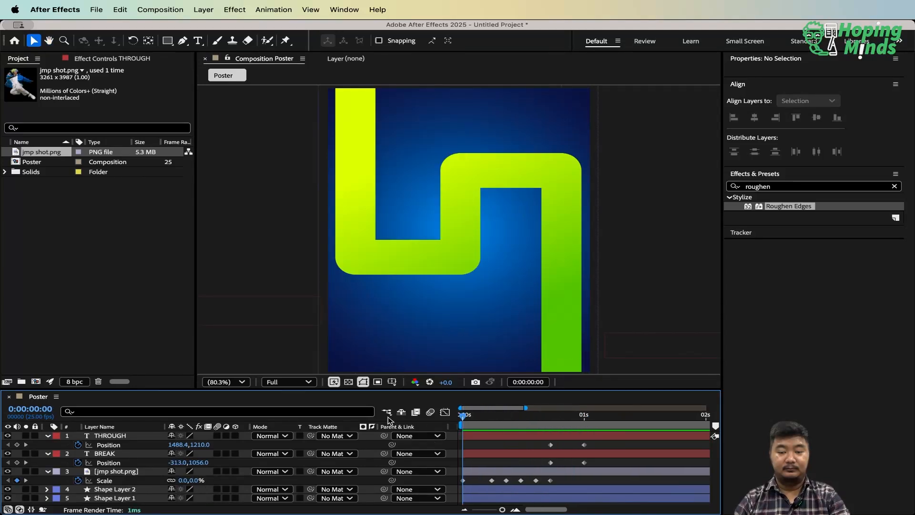
pyautogui.press('space')
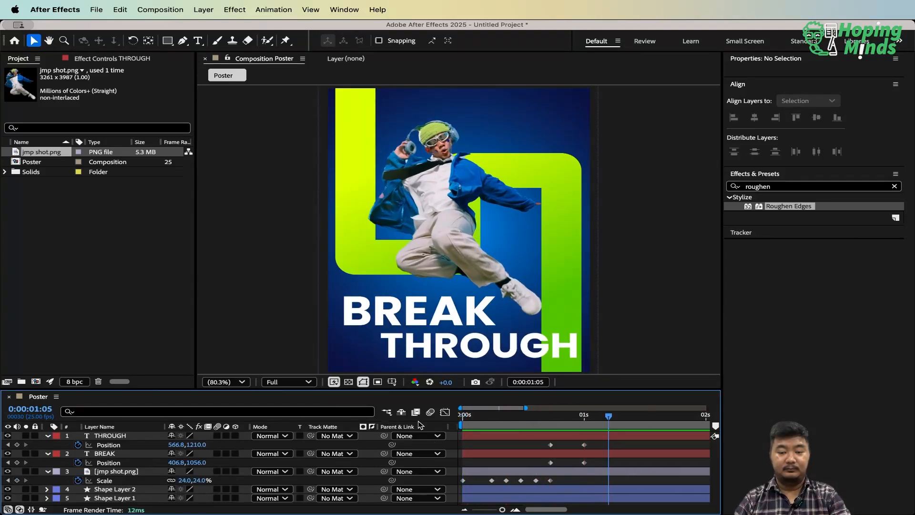
pyautogui.moveTo(532, 421); pyautogui.dragTo(383, 420)
pyautogui.press('space')
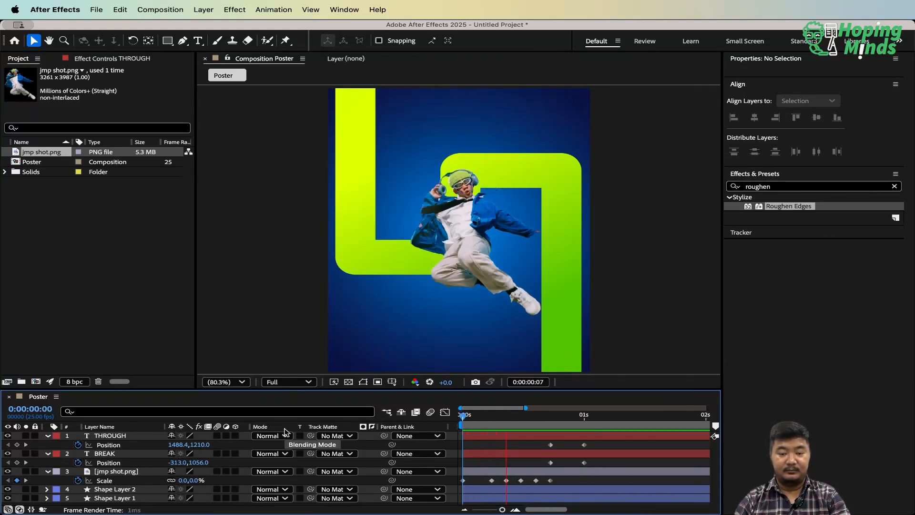
pyautogui.press('space')
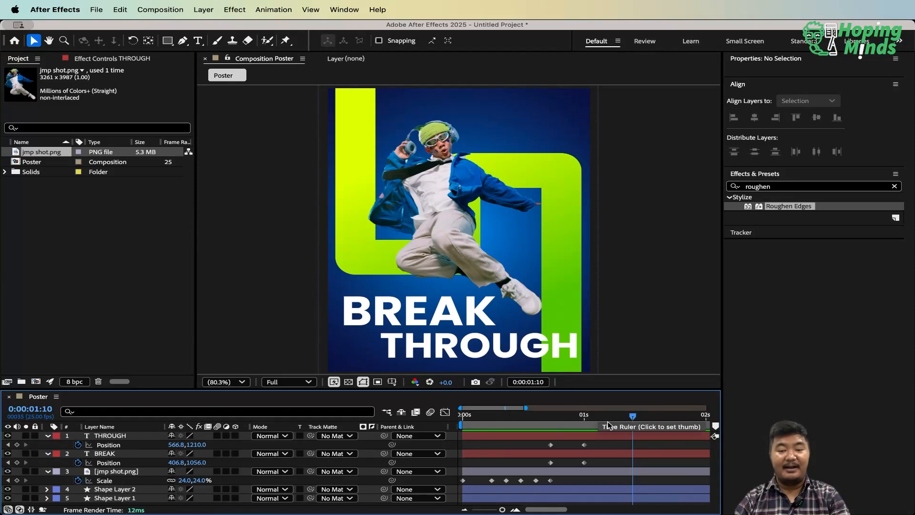
# Replay the title slide-in once more with the THROUGH layer selected and stop the playhead at 0:00:00:24
pyautogui.moveTo(607, 421); pyautogui.dragTo(567, 420)
pyautogui.press('Home')
pyautogui.press('space')
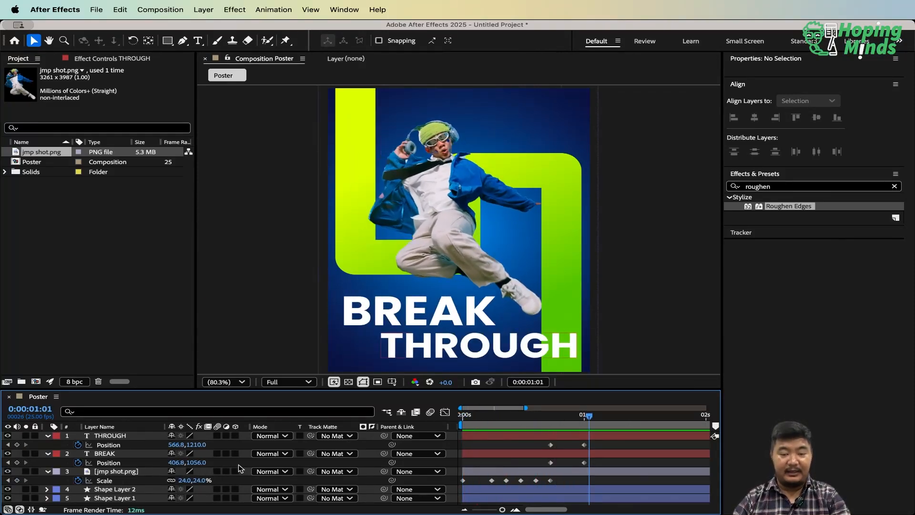
pyautogui.press('space')
pyautogui.click(123, 437)
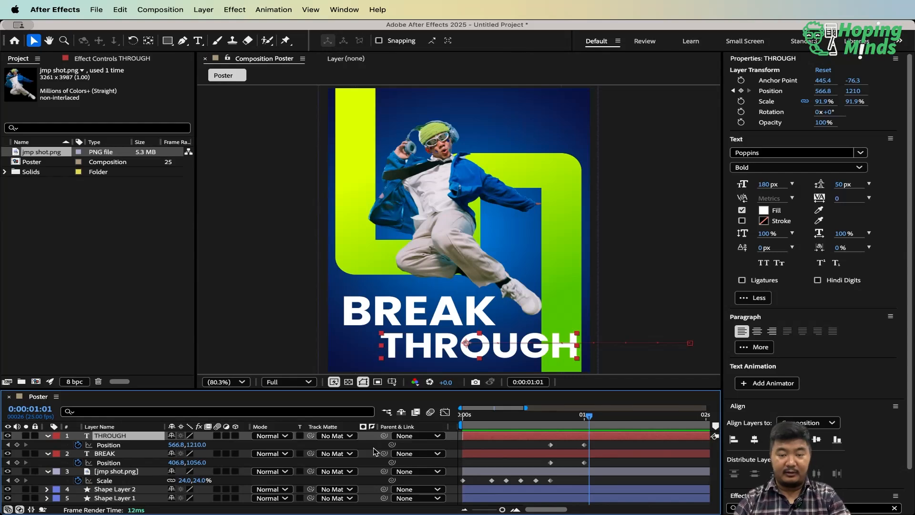
pyautogui.moveTo(594, 418); pyautogui.dragTo(366, 420)
pyautogui.press('space')
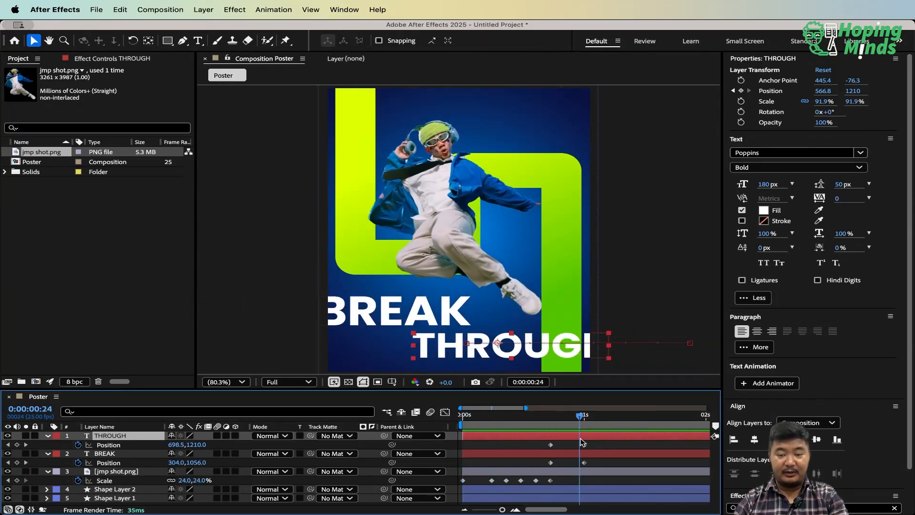
# Select Shape Layer 2 and toggle its visibility off and on to check which artwork it holds
pyautogui.click(547, 203)
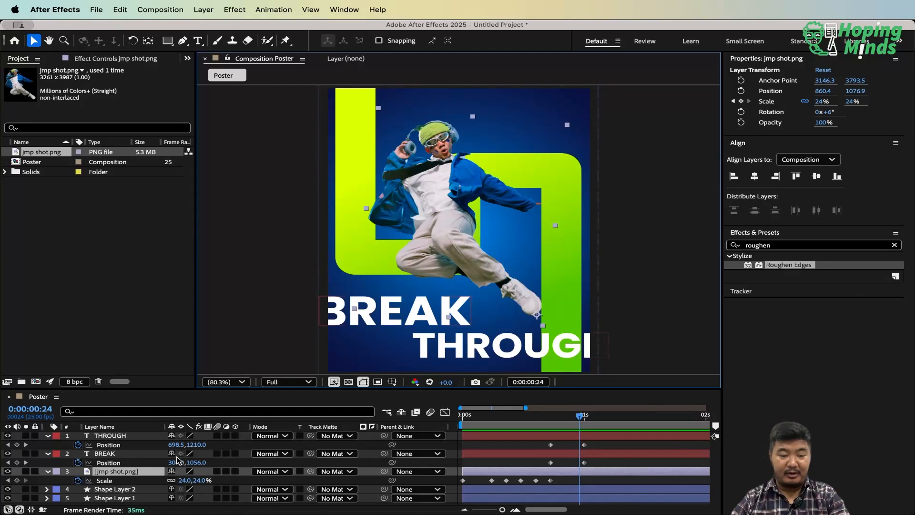
pyautogui.click(136, 490)
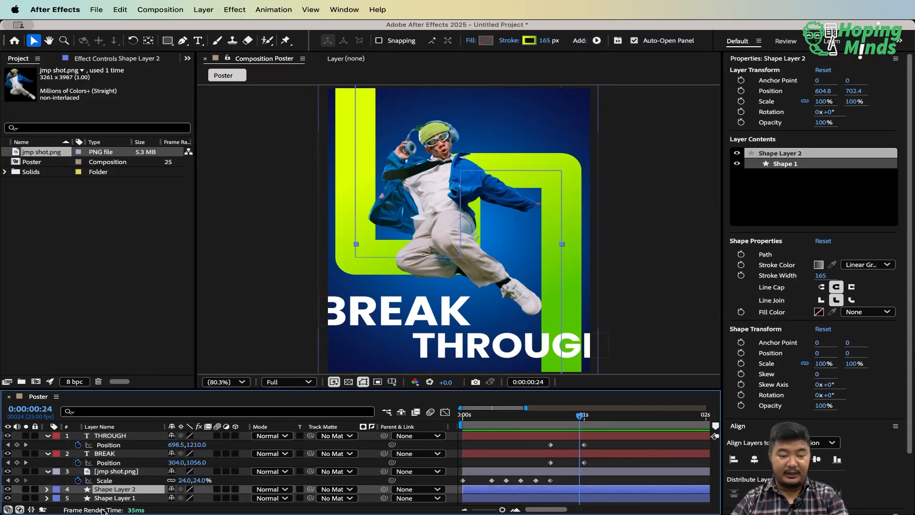
pyautogui.click(8, 489)
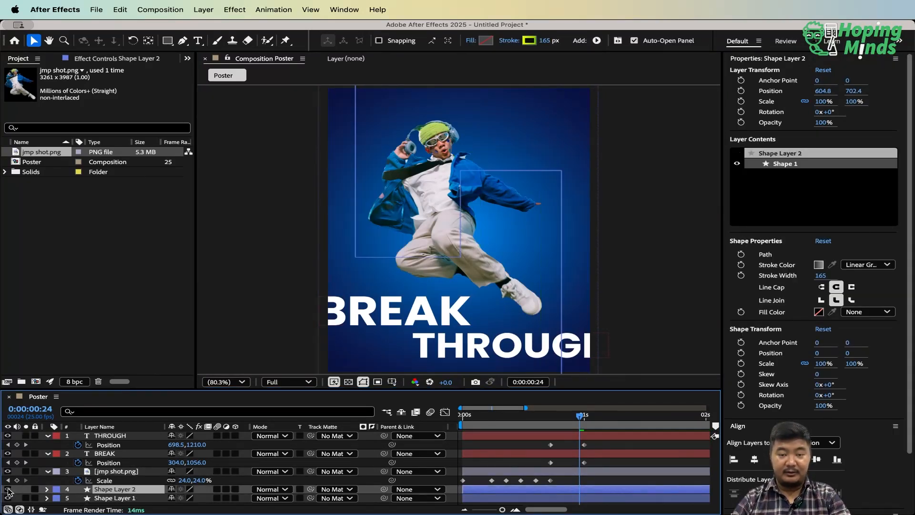
pyautogui.click(8, 489)
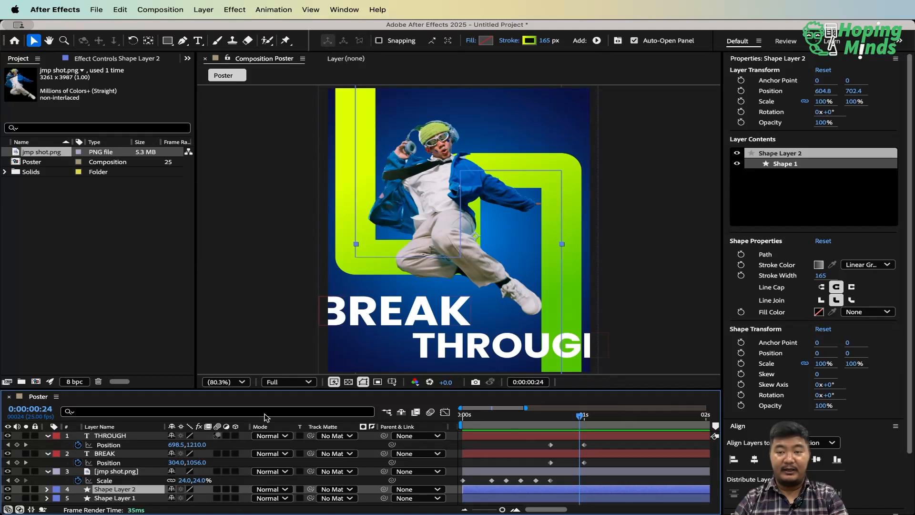
# Collapse the Properties panel, search the effects for "glow", and apply Deep Glow to Shape Layer 2
pyautogui.click(769, 59)
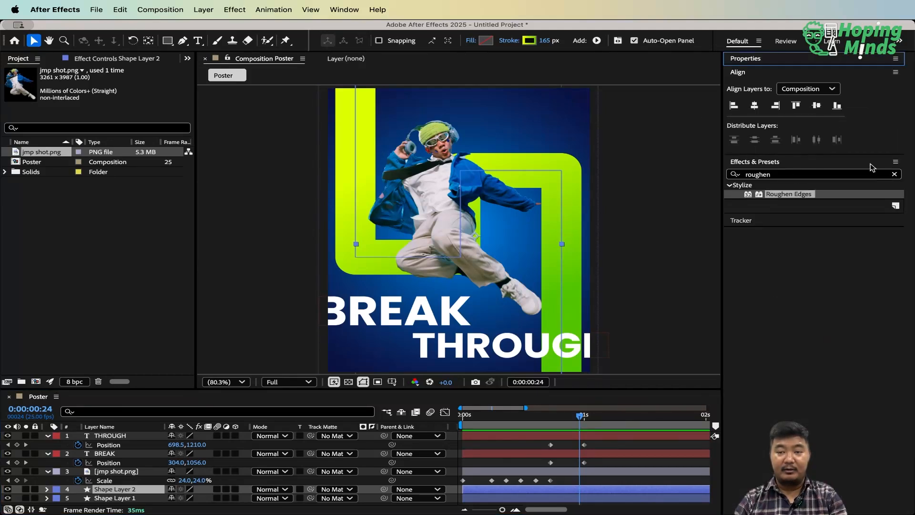
pyautogui.click(894, 174)
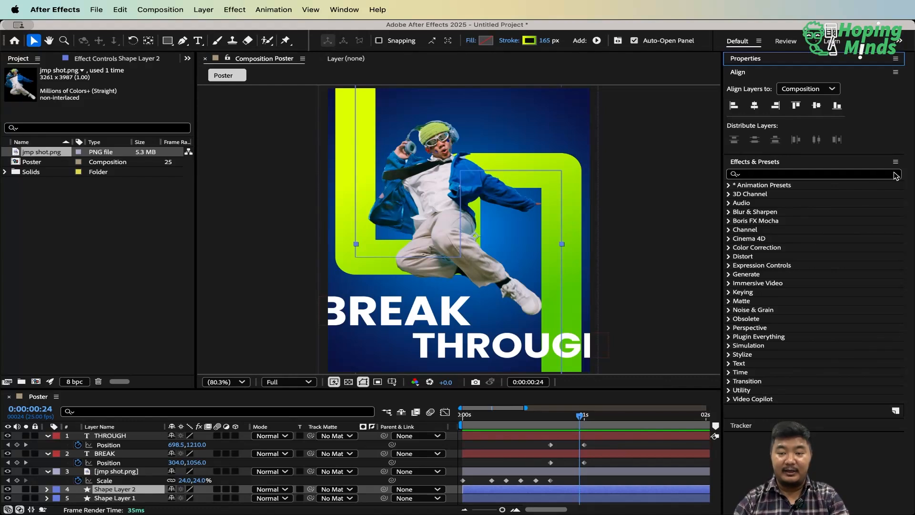
pyautogui.click(775, 174)
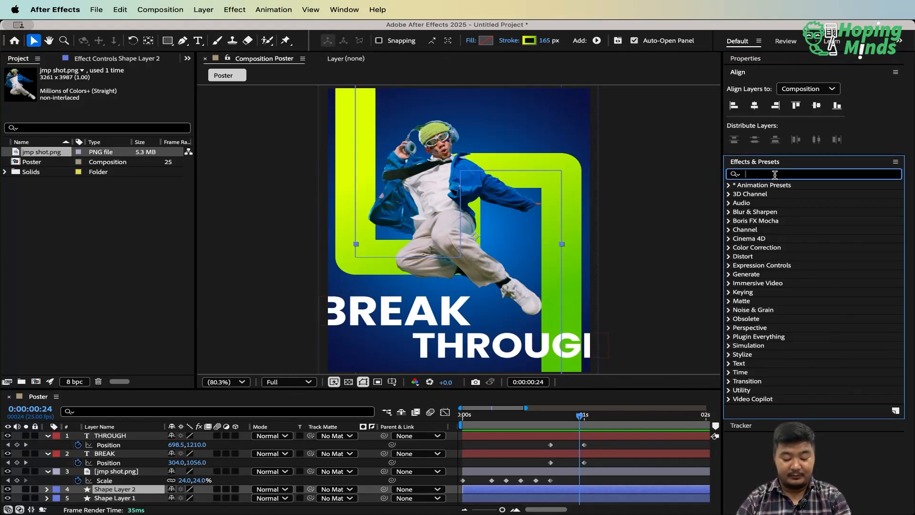
pyautogui.write('glow')
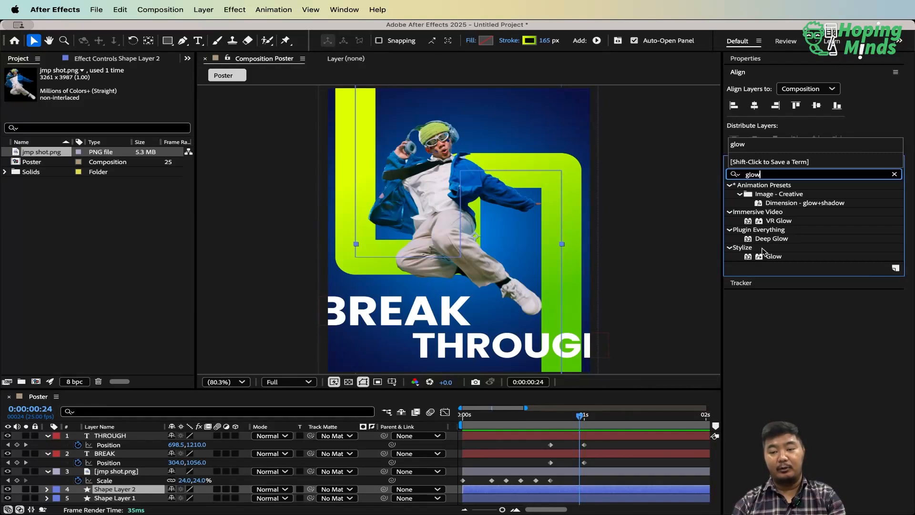
pyautogui.click(772, 258)
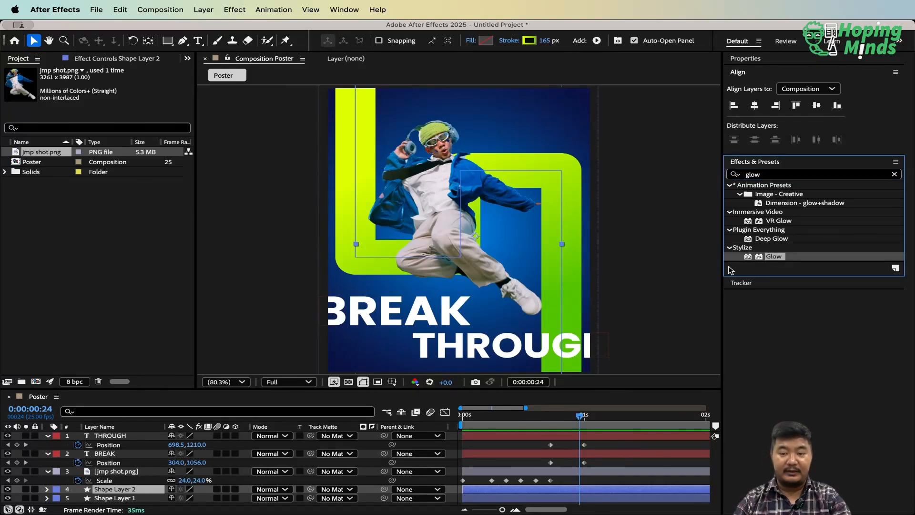
pyautogui.click(772, 239)
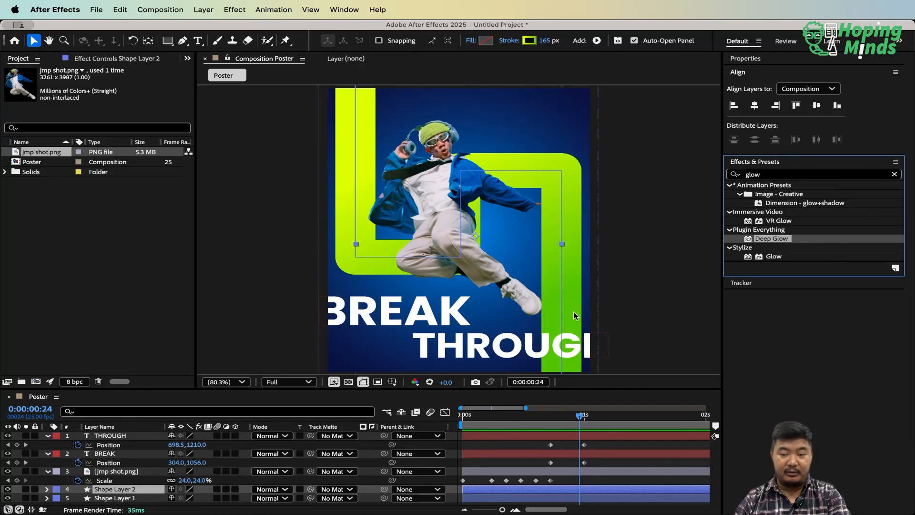
pyautogui.moveTo(772, 240); pyautogui.dragTo(122, 492)
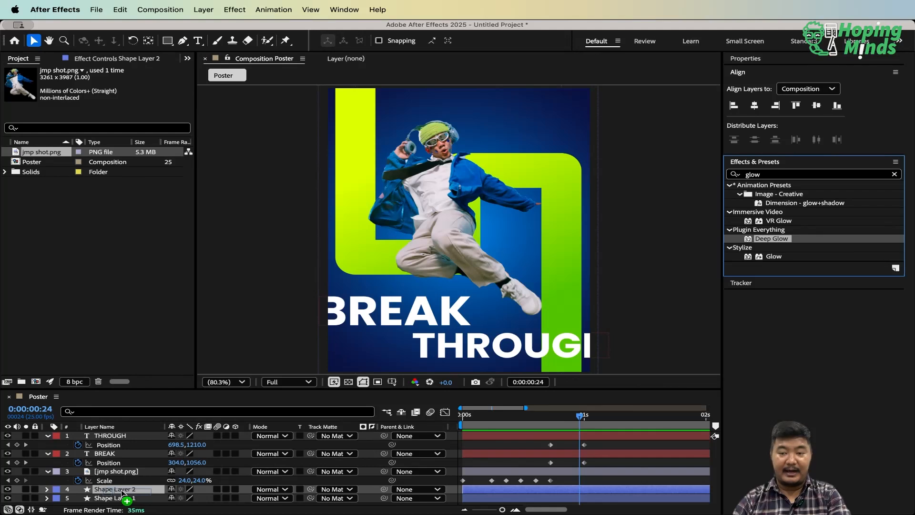
pyautogui.moveTo(121, 490); pyautogui.dragTo(123, 492)
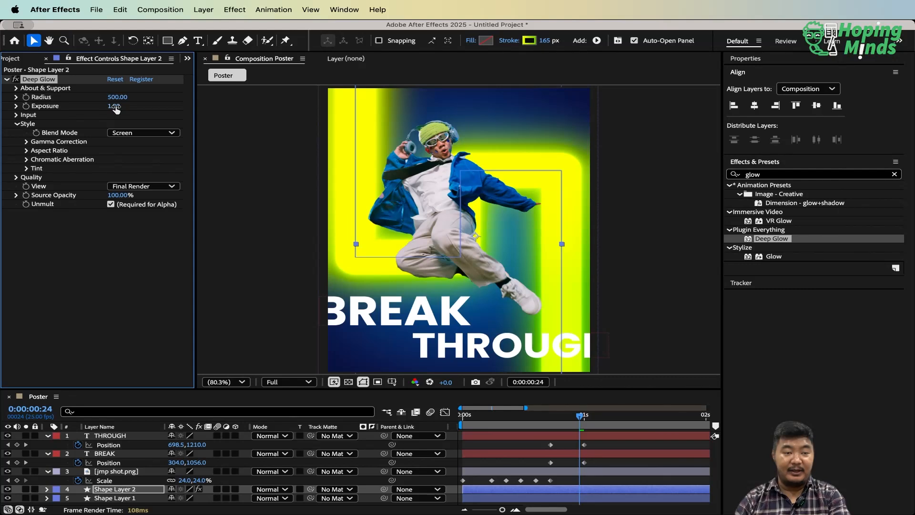
# Set the Deep Glow Exposure on Shape Layer 2 to 0.00 and add an Exposure keyframe at 0:00:00:00
pyautogui.moveTo(116, 108); pyautogui.dragTo(2, 115)
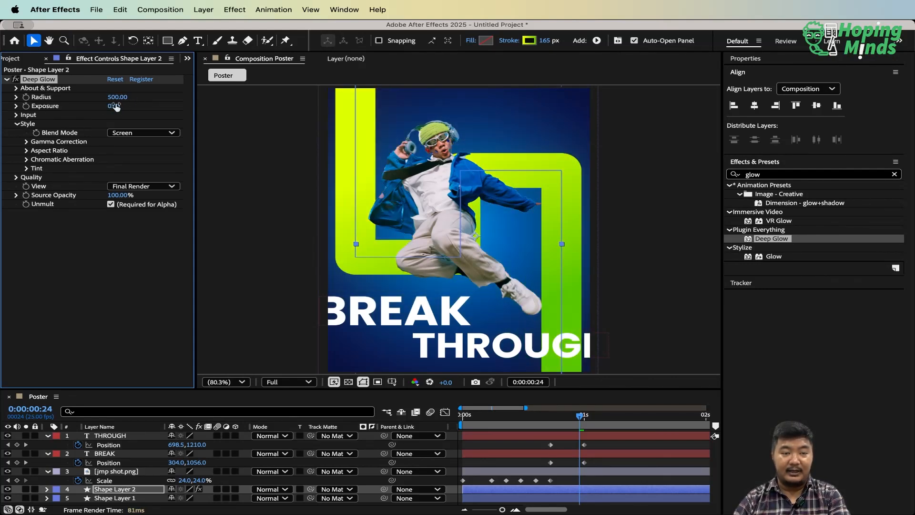
pyautogui.moveTo(569, 415); pyautogui.dragTo(298, 437)
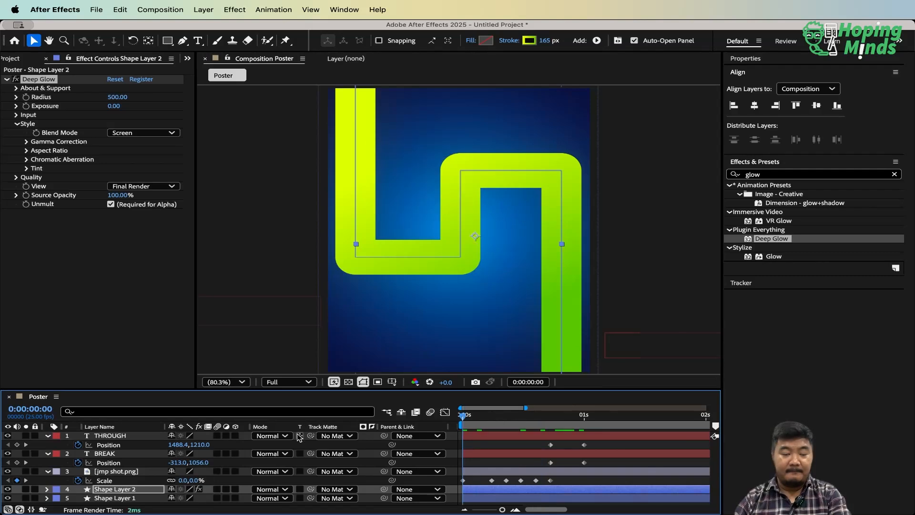
pyautogui.click(17, 106)
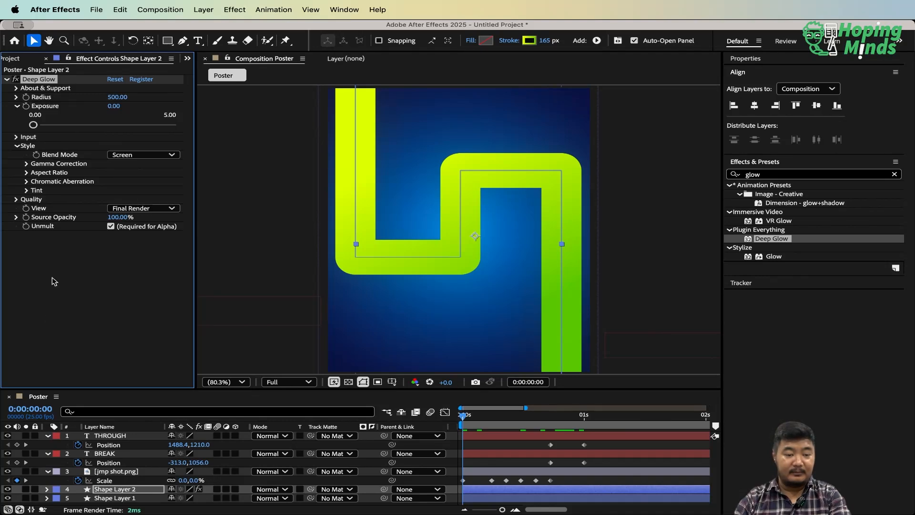
pyautogui.click(138, 494)
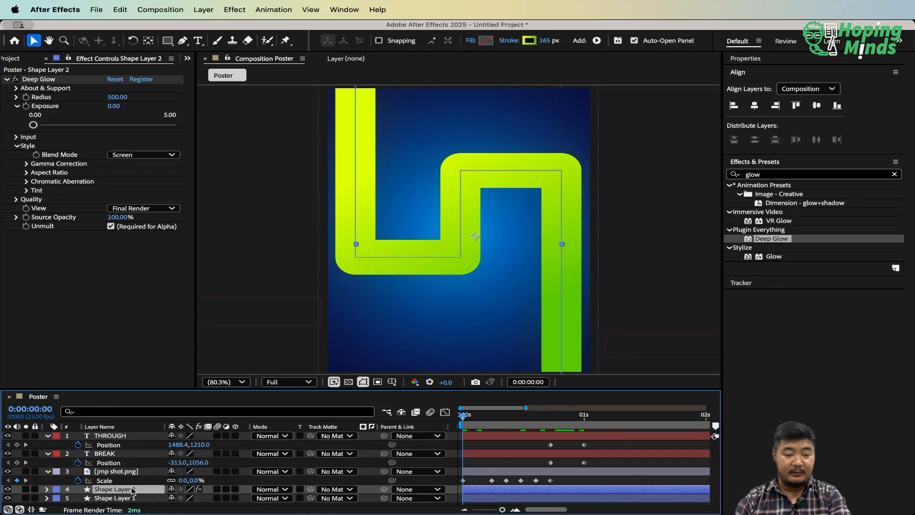
pyautogui.click(26, 106)
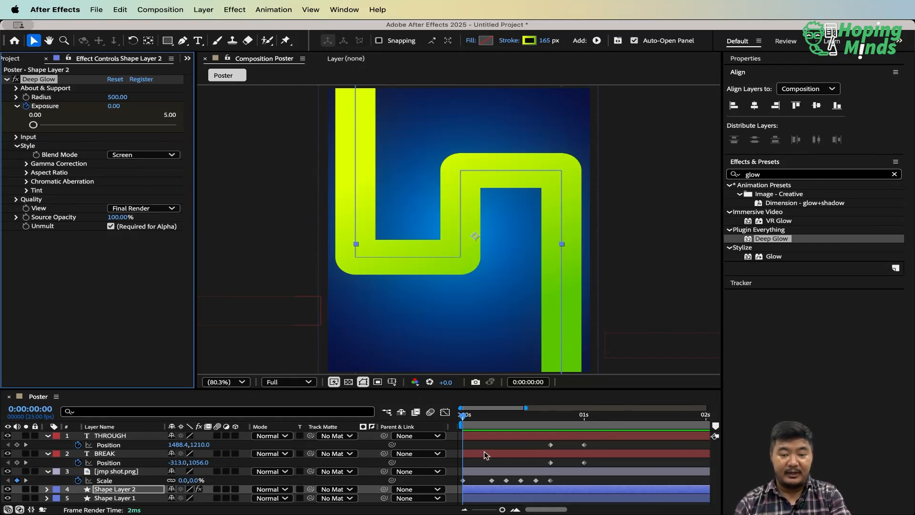
pyautogui.click(106, 491)
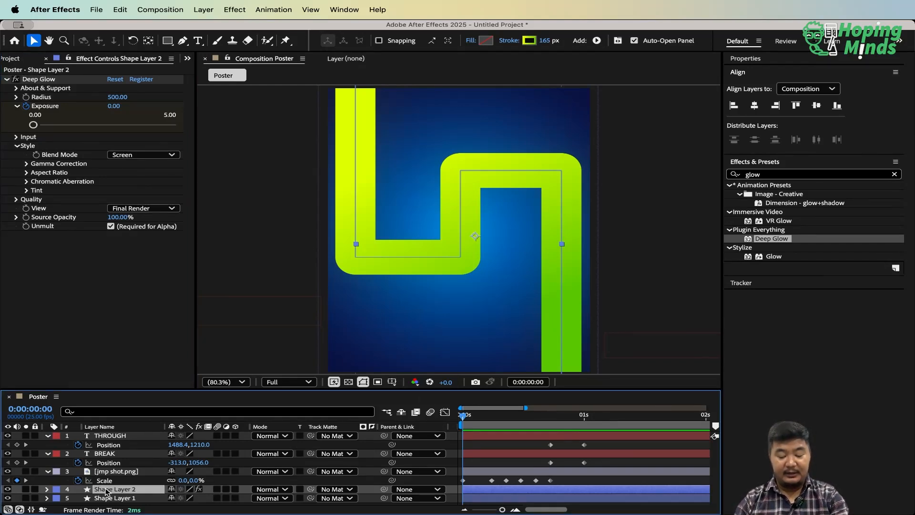
# Reveal Shape Layer 2's keyframes and set the Deep Glow Exposure to 0.40 at 0:00:00:08
pyautogui.press('u')
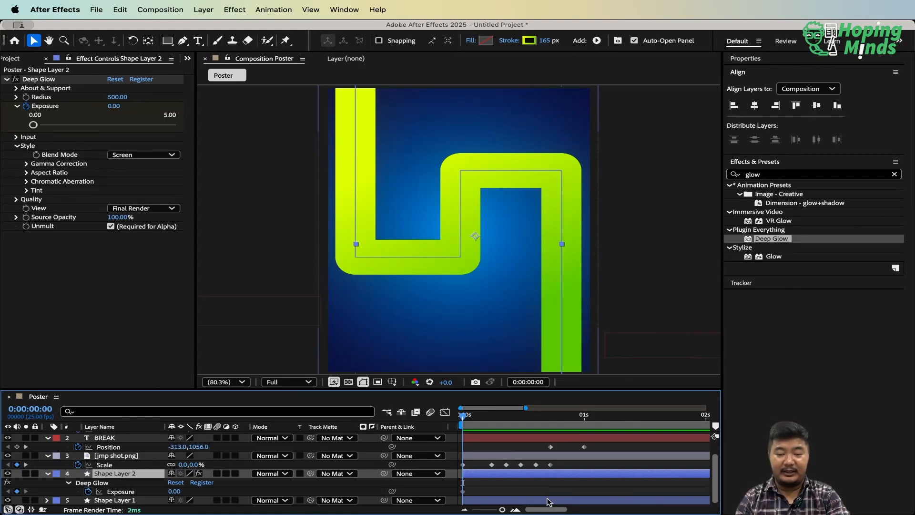
pyautogui.press('space')
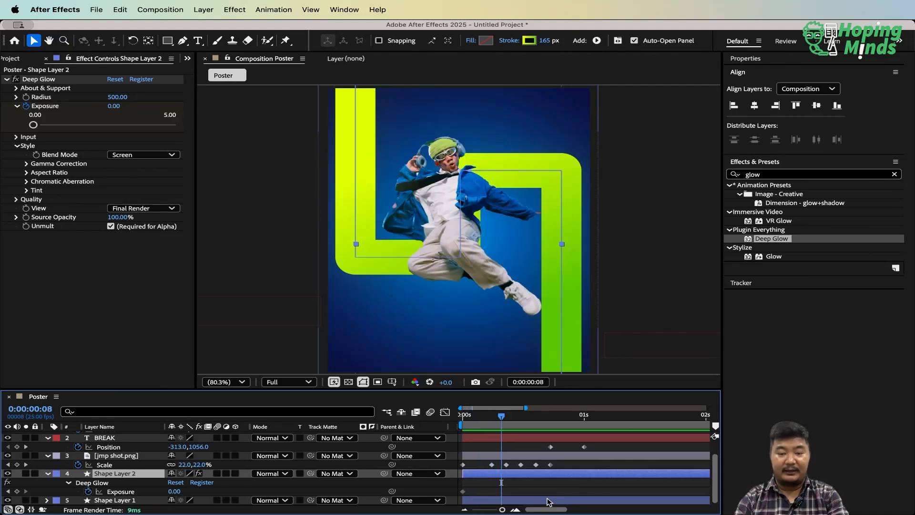
pyautogui.click(114, 107)
pyautogui.moveTo(114, 107); pyautogui.dragTo(139, 106)
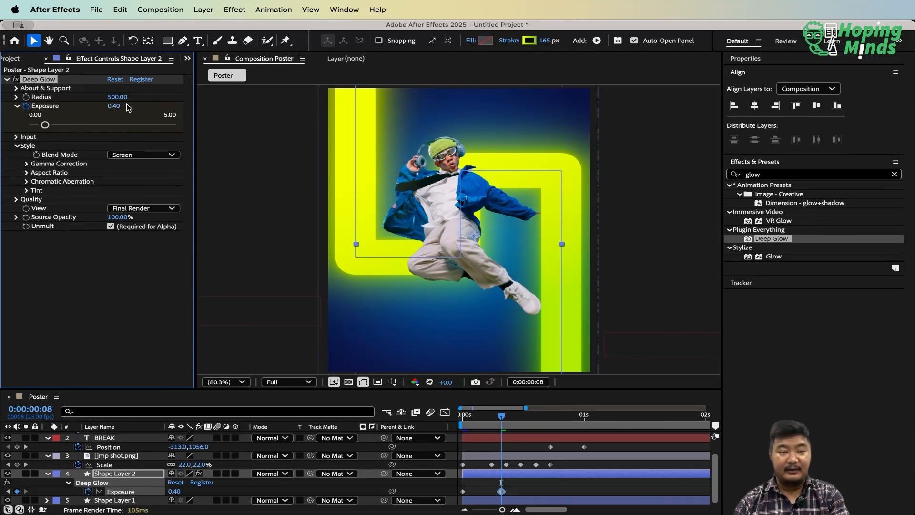
# Copy the two Exposure keyframes of Shape Layer 2 and paste them at 0:00:00:17
pyautogui.moveTo(513, 490); pyautogui.dragTo(444, 509)
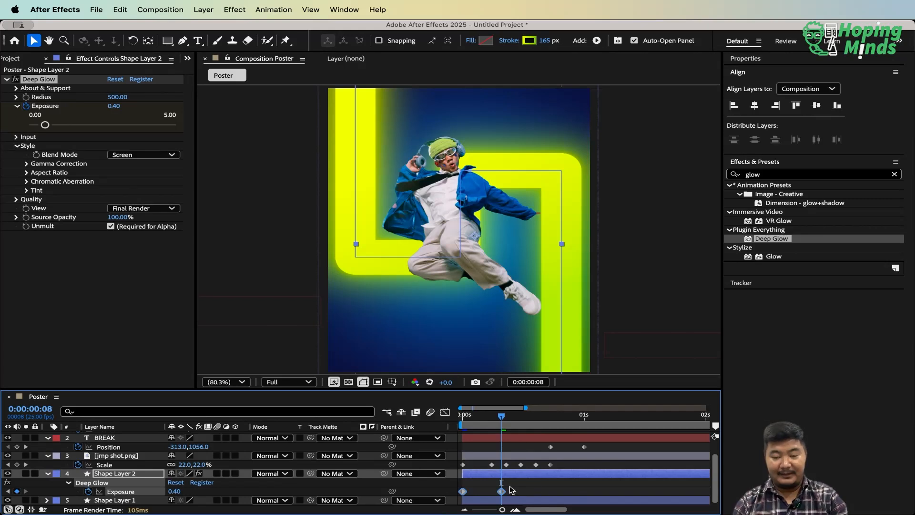
pyautogui.moveTo(501, 419); pyautogui.dragTo(548, 429)
pyautogui.press('super+v')
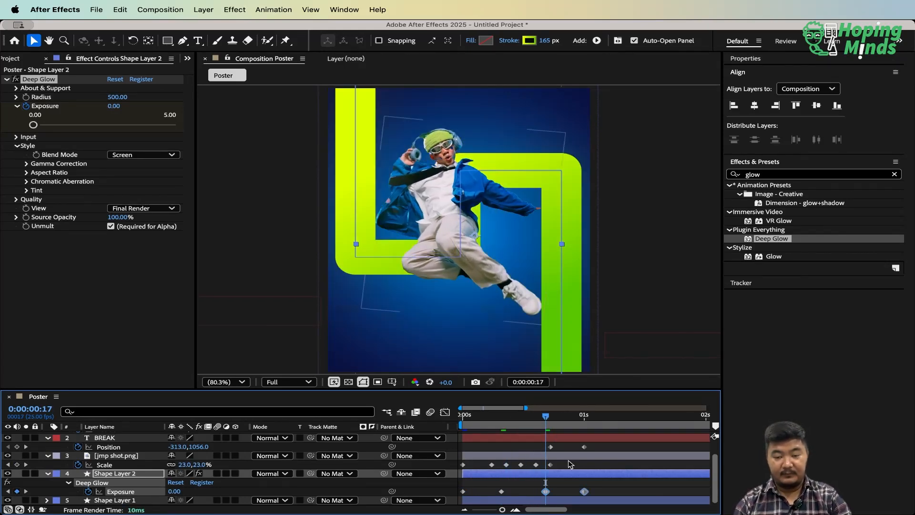
# Copy all four Exposure keyframes on Shape Layer 2 and paste them at 0:00:01:11
pyautogui.press('-')
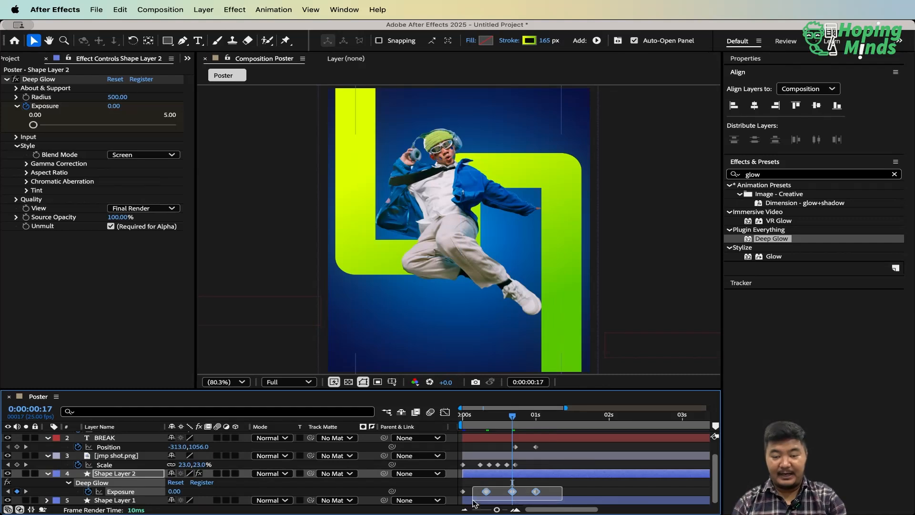
pyautogui.moveTo(562, 487); pyautogui.dragTo(454, 496)
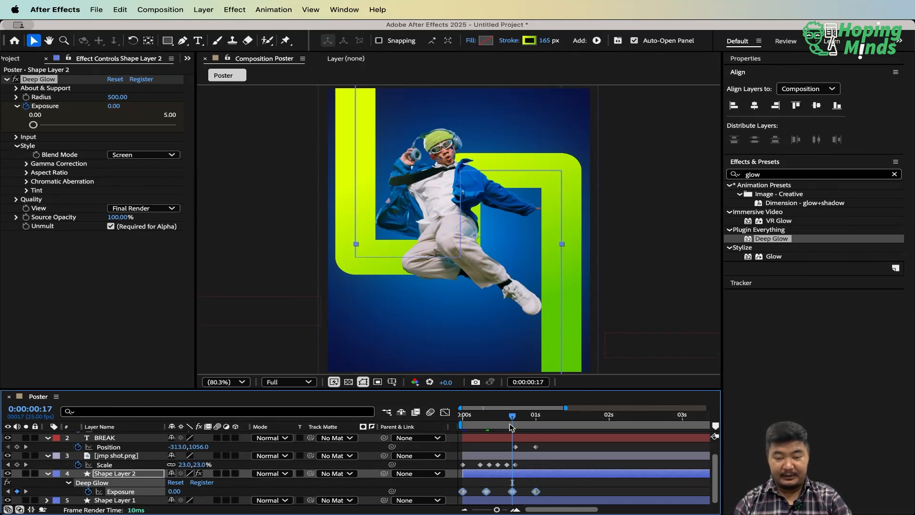
pyautogui.moveTo(510, 423); pyautogui.dragTo(562, 428)
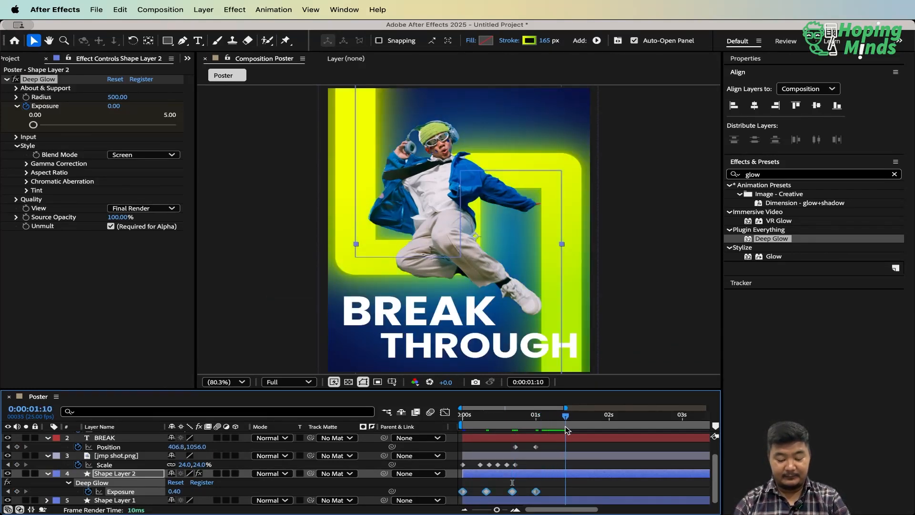
pyautogui.click(569, 425)
pyautogui.hotkey('ctrl', 'v')
pyautogui.press('-')
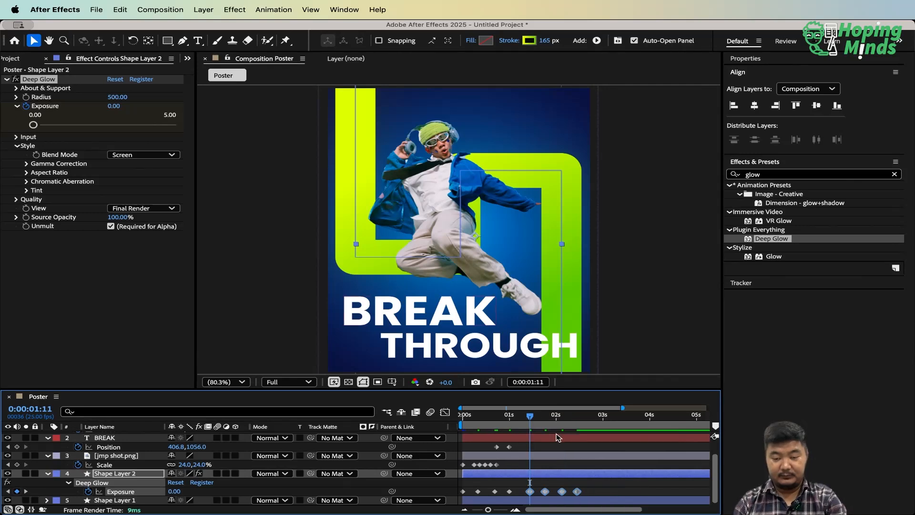
# Paste the Exposure keyframe group at 0:00:02:24 and repeatedly further along, so the glow pulses through to the end of the composition
pyautogui.moveTo(526, 428); pyautogui.dragTo(599, 432)
pyautogui.press('pagedown')
pyautogui.hotkey('ctrl', 'v')
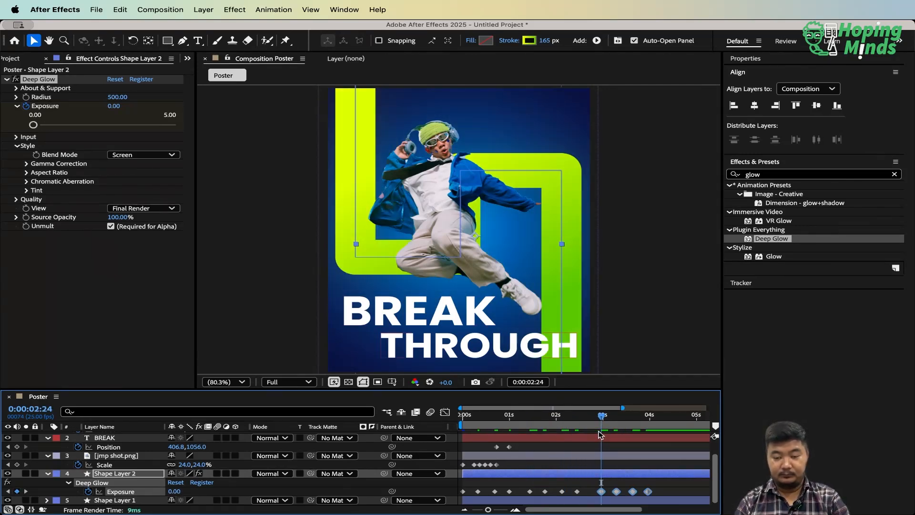
pyautogui.press('-')
pyautogui.moveTo(561, 423); pyautogui.dragTo(728, 428)
pyautogui.hotkey('ctrl', 'v')
pyautogui.hotkey('ctrl', 'v')
pyautogui.hotkey('ctrl', 'v')
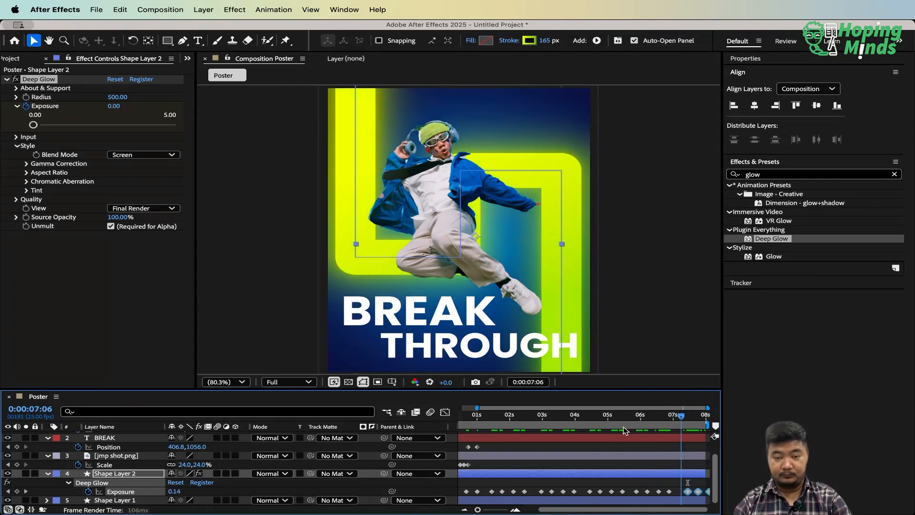
# Deselect the layer, play the whole animation from the start to check the pulsing glow, and park the playhead at 0:00:06:04
pyautogui.press('Home')
pyautogui.click(253, 331)
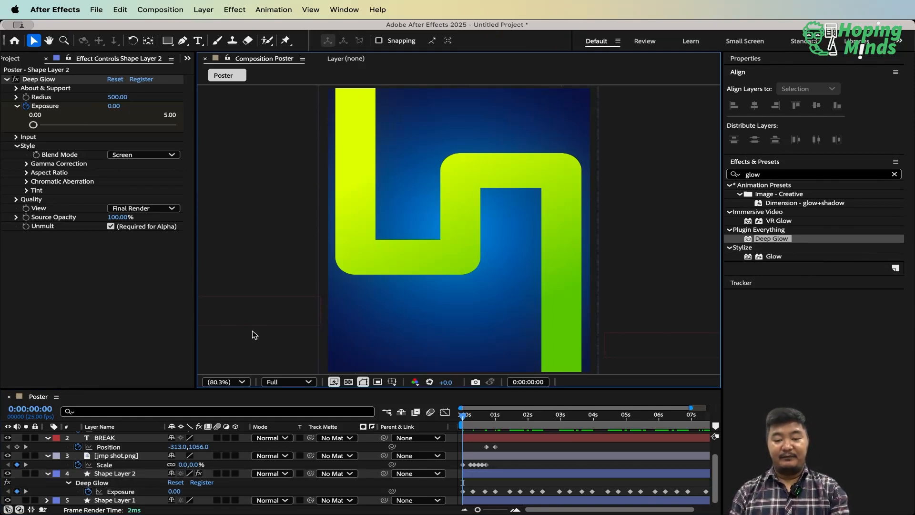
pyautogui.press('-')
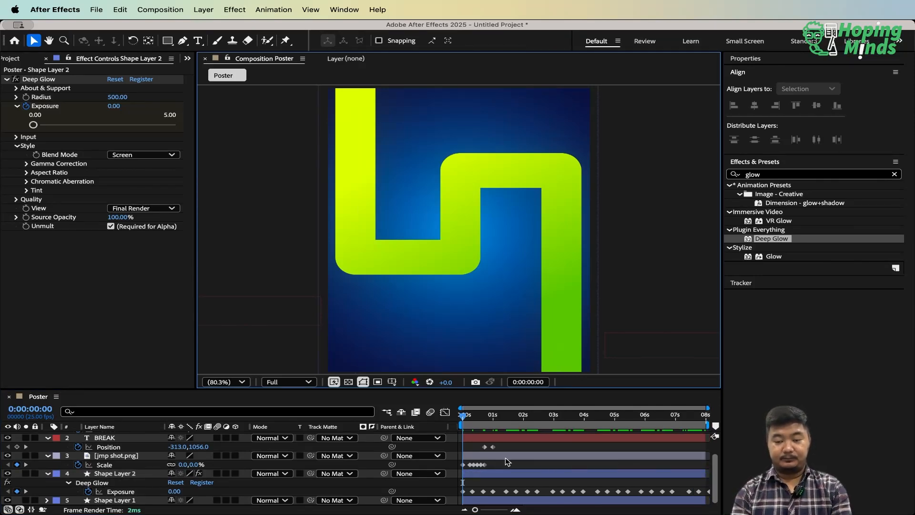
pyautogui.press('space')
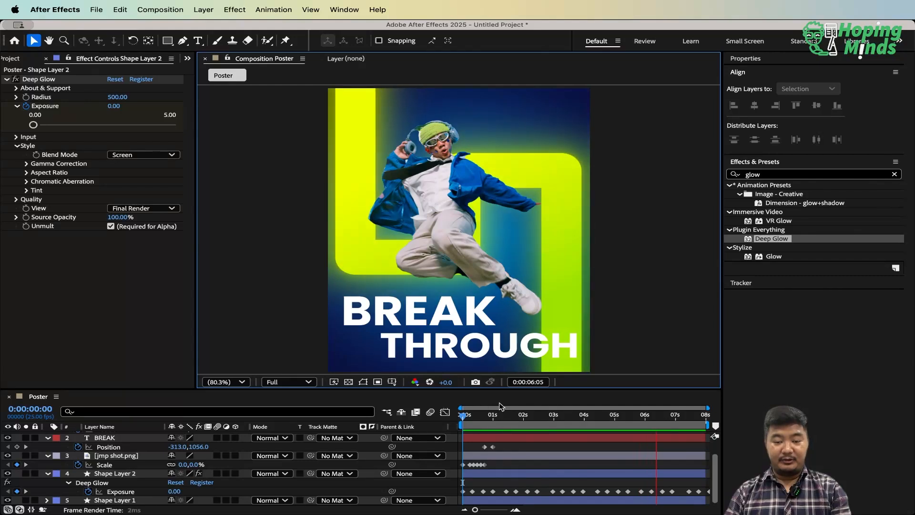
pyautogui.press('space')
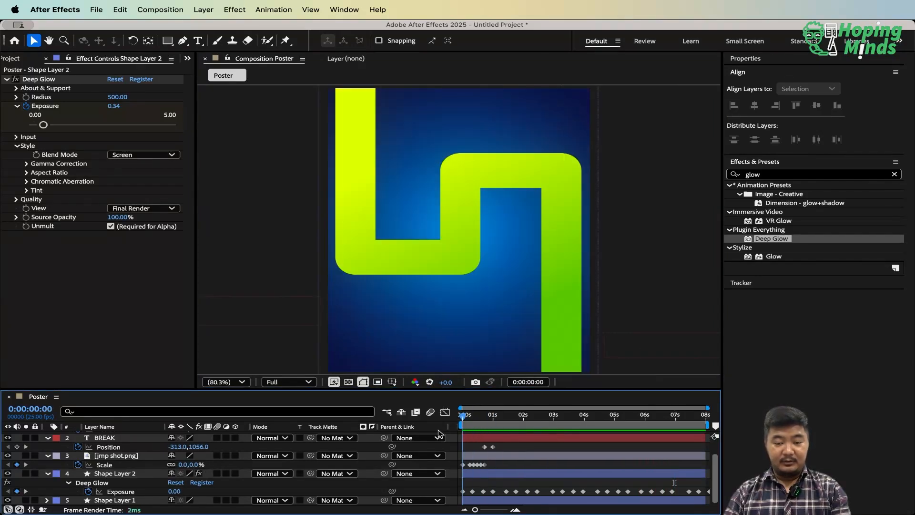
pyautogui.moveTo(463, 434); pyautogui.dragTo(650, 420)
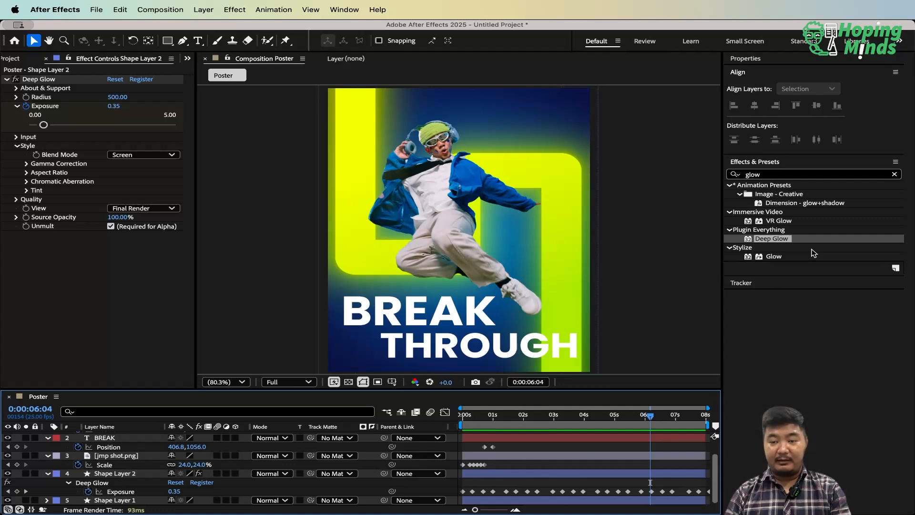
# Clear the effects search and apply Gaussian Blur from Blur & Sharpen to the BREAK text layer with the playhead at 0:00:01:11
pyautogui.click(894, 174)
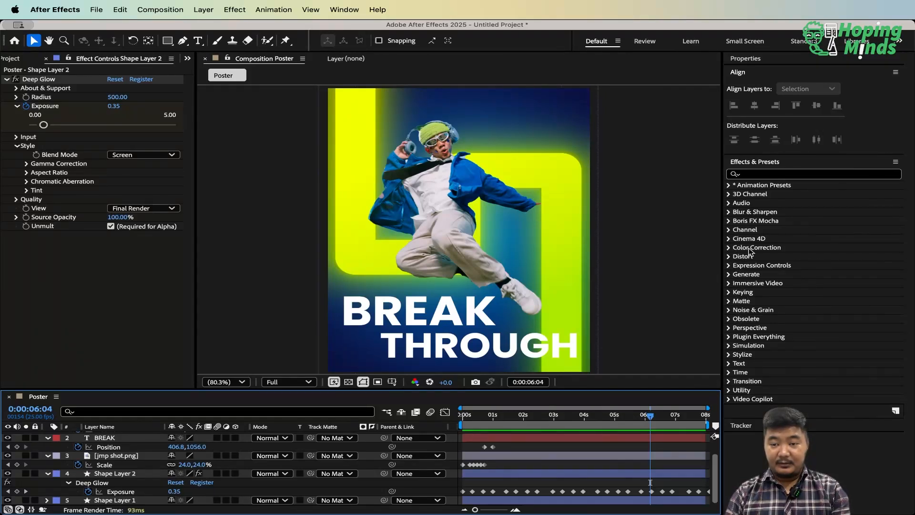
pyautogui.click(727, 213)
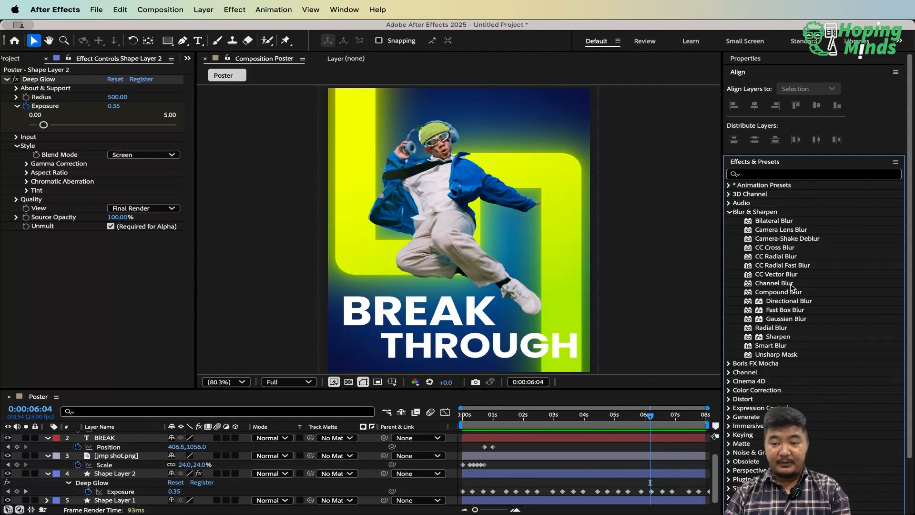
pyautogui.click(792, 319)
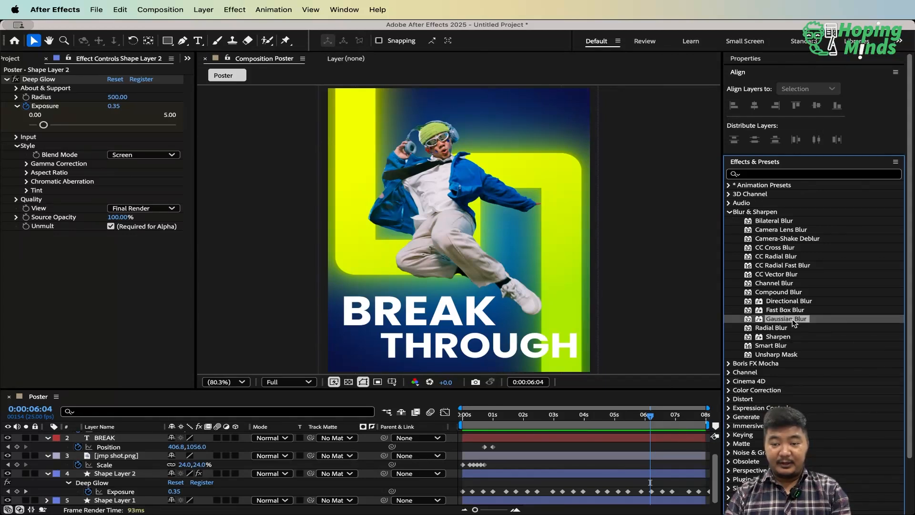
pyautogui.moveTo(590, 416); pyautogui.dragTo(420, 427)
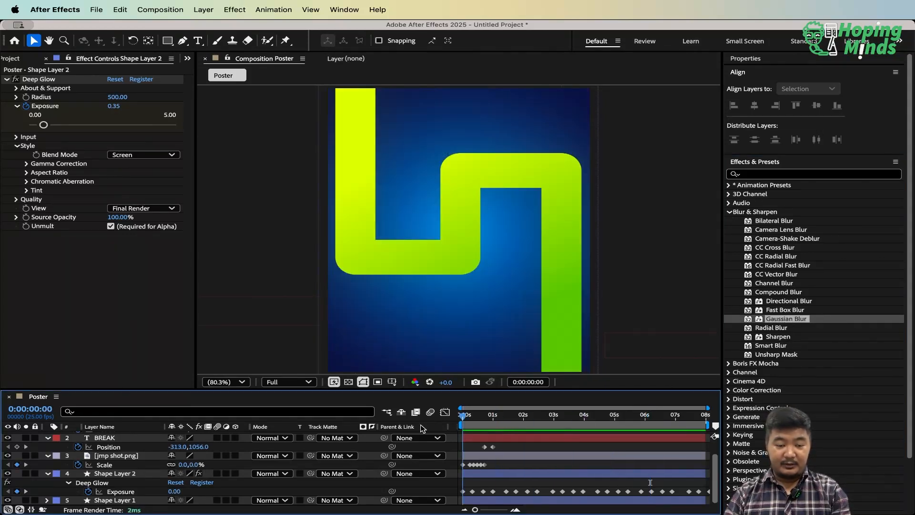
pyautogui.click(128, 457)
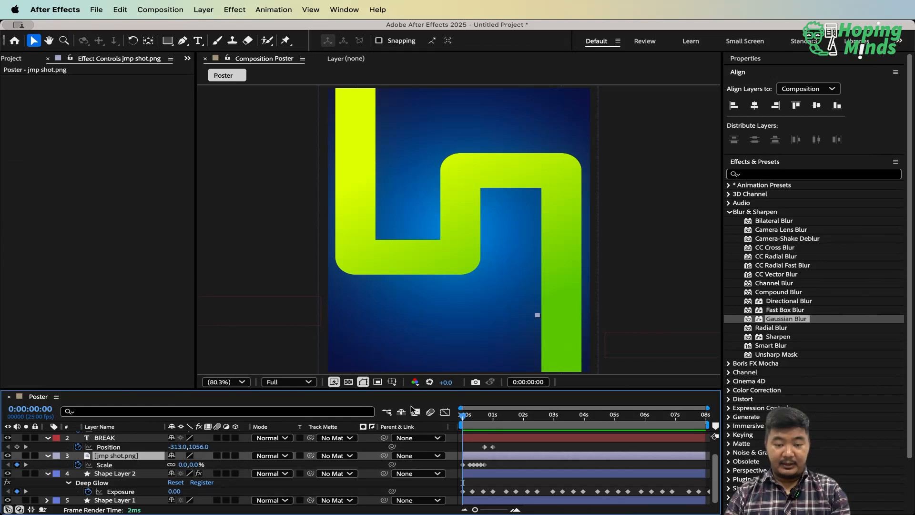
pyautogui.moveTo(466, 415); pyautogui.dragTo(506, 416)
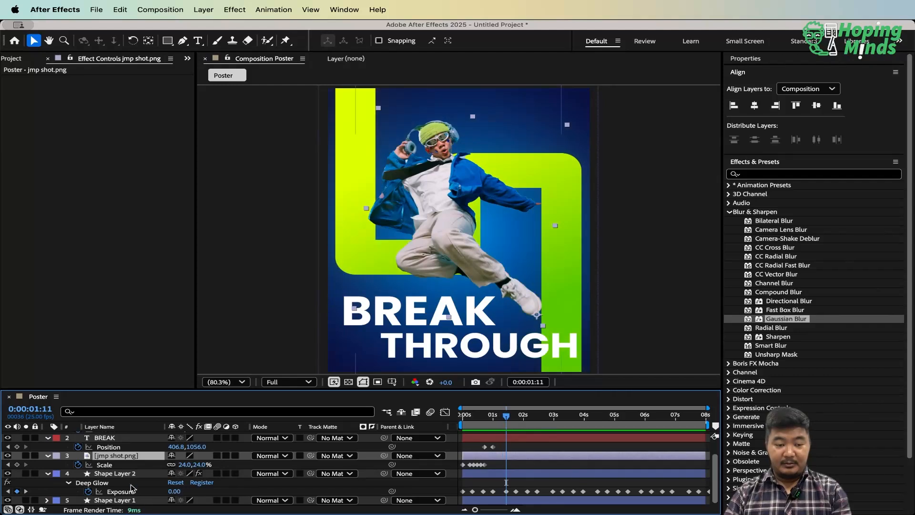
pyautogui.scroll(1, 117, 453)
pyautogui.click(119, 455)
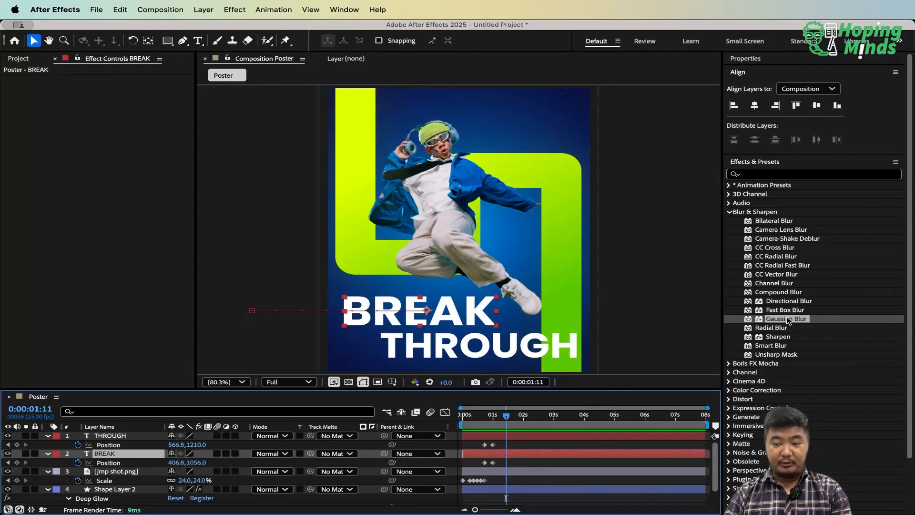
pyautogui.moveTo(786, 320); pyautogui.dragTo(513, 460)
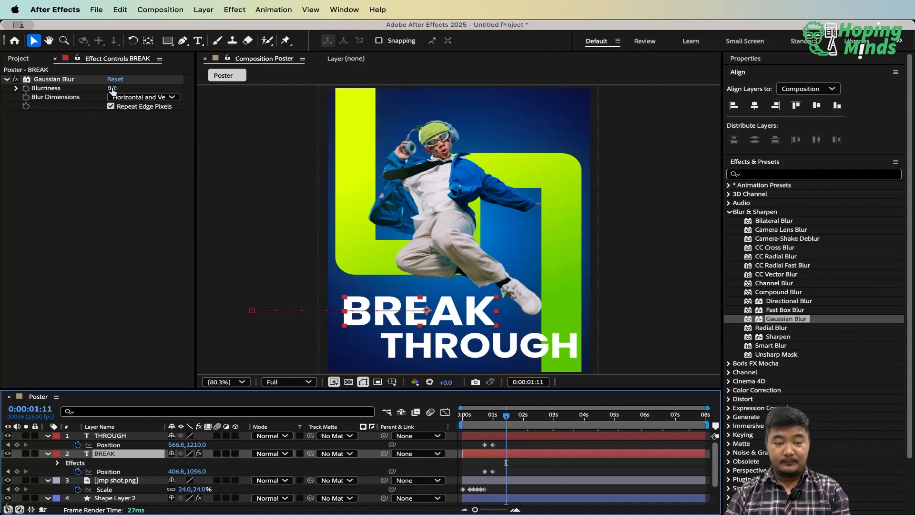
# Keyframe the BREAK layer's Gaussian Blur Blurriness at 0.0 at 0:00:01:11 and 24.7 at 0:00:02:05, and reveal its keyframes
pyautogui.click(28, 90)
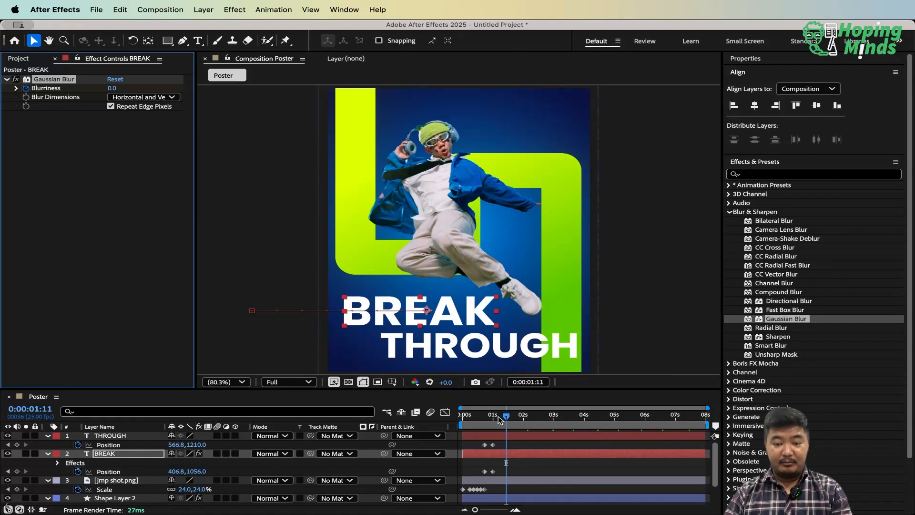
pyautogui.moveTo(506, 417); pyautogui.dragTo(529, 421)
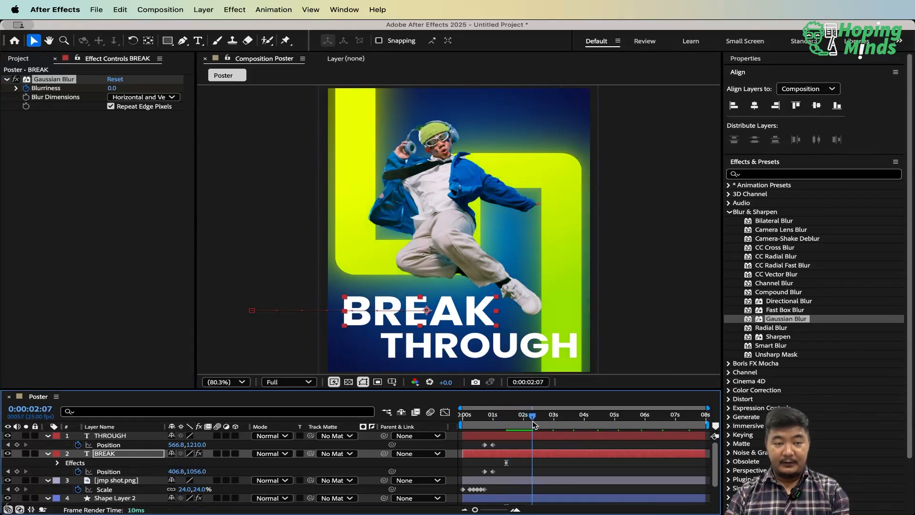
pyautogui.moveTo(111, 88); pyautogui.dragTo(253, 86)
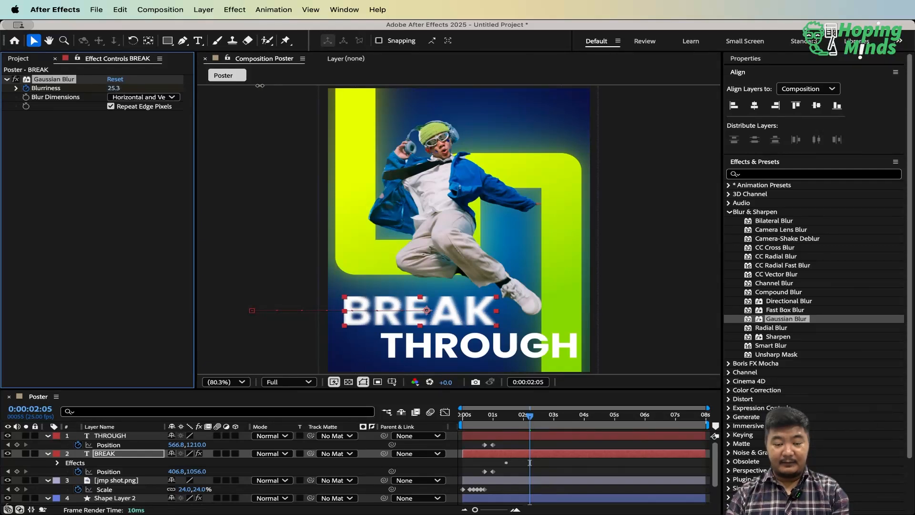
pyautogui.click(146, 454)
pyautogui.press('u')
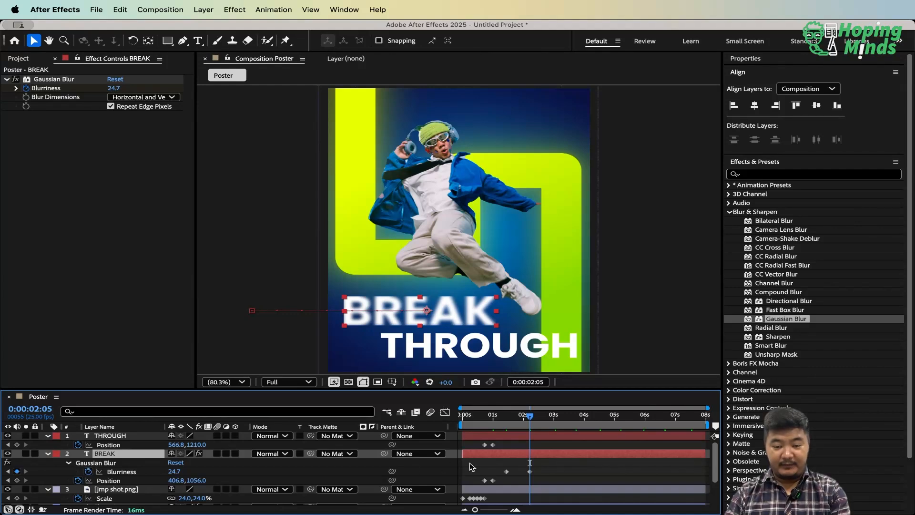
# Copy the first Blurriness keyframe on BREAK and paste it at 0:00:02:14
pyautogui.moveTo(497, 472)
pyautogui.mouseDown()
pyautogui.moveTo(532, 477)
pyautogui.moveTo(502, 466)
pyautogui.moveTo(510, 477)
pyautogui.mouseUp()
pyautogui.click(516, 416)
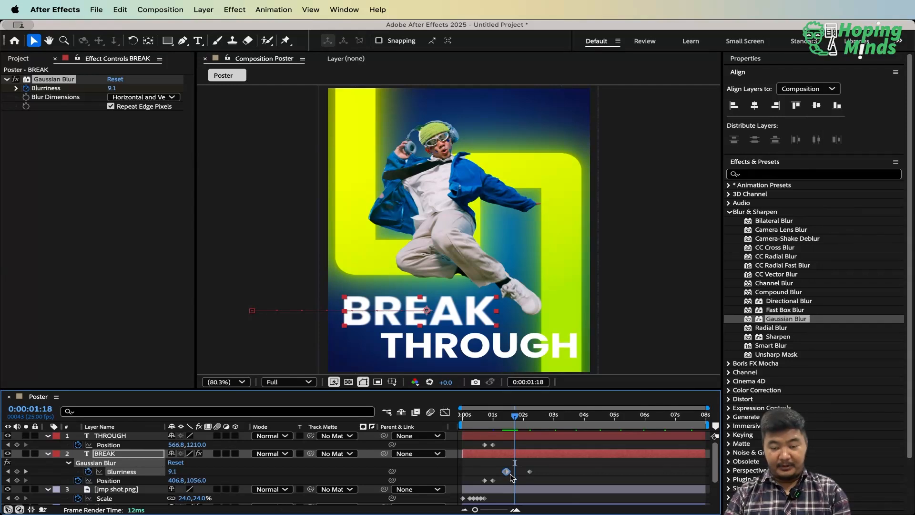
pyautogui.moveTo(516, 426); pyautogui.dragTo(541, 425)
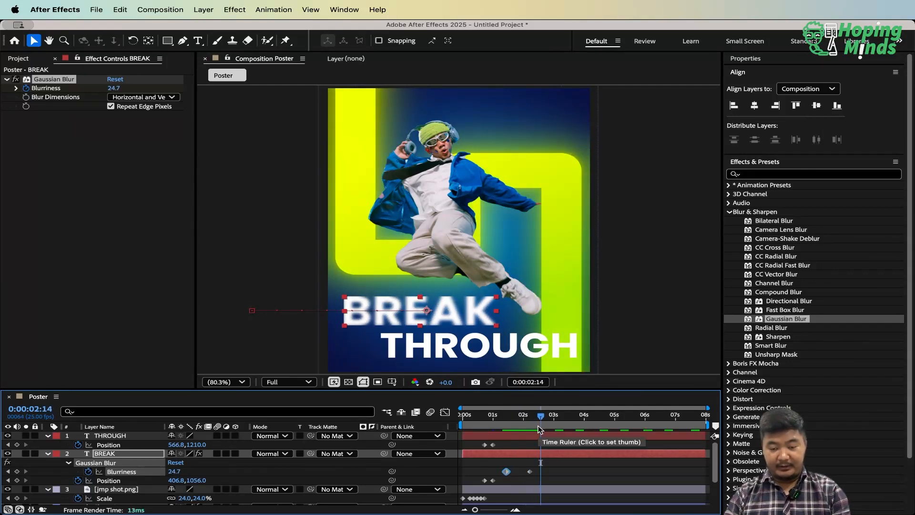
pyautogui.hotkey('ctrl', 'v')
# Copy the three Blurriness keyframes on BREAK and paste them at 0:00:02:23
pyautogui.moveTo(541, 414); pyautogui.dragTo(507, 414)
pyautogui.moveTo(503, 465); pyautogui.dragTo(556, 475)
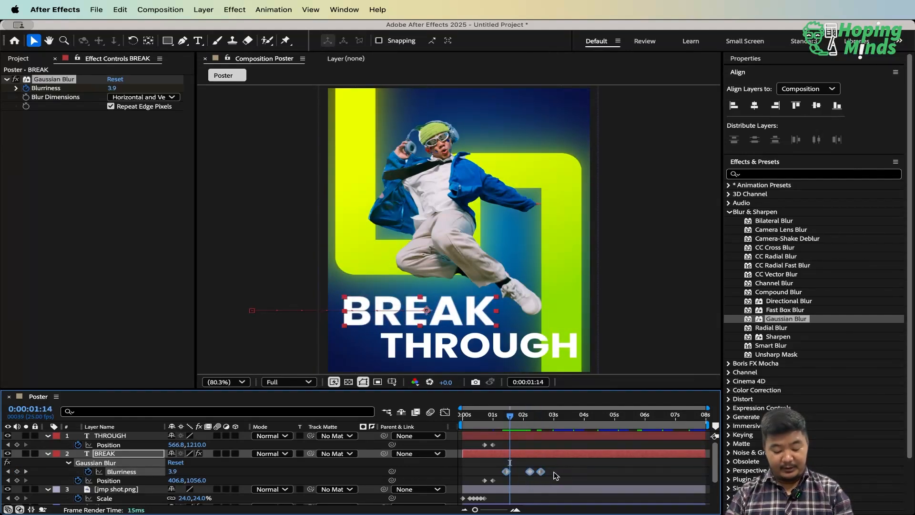
pyautogui.hotkey('ctrl', 'c')
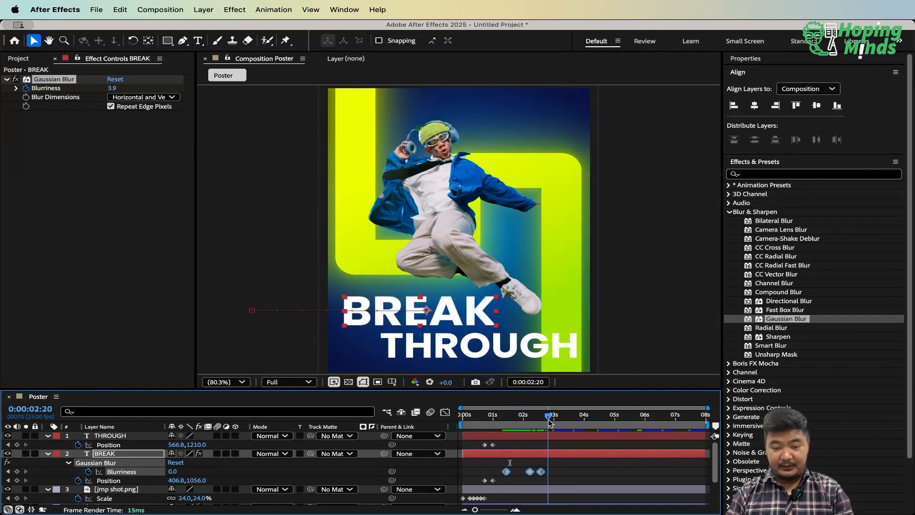
pyautogui.click(552, 418)
pyautogui.hotkey('ctrl', 'v')
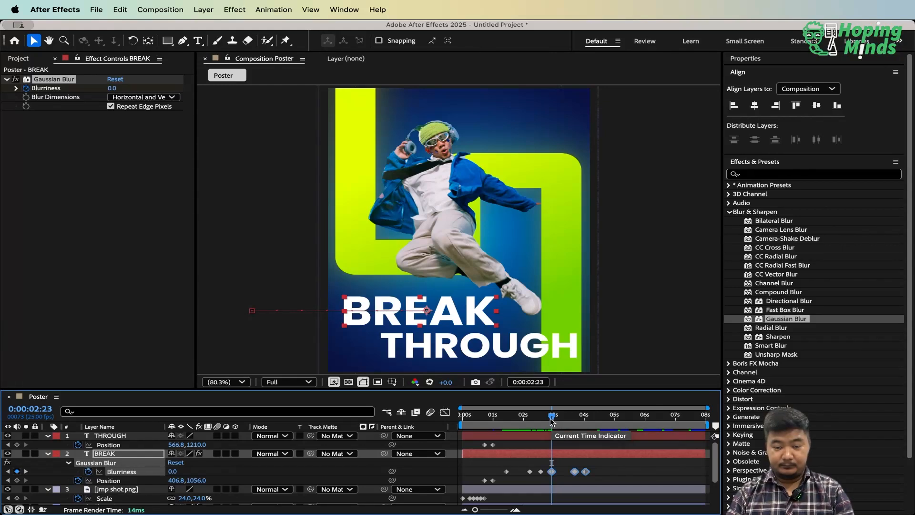
# Paste the Blurriness keyframe group repeatedly along BREAK's timeline, the last at 0:00:07:05, and check the blur at 0:00:01:20
pyautogui.moveTo(552, 424); pyautogui.dragTo(680, 423)
pyautogui.hotkey('ctrl', 'v')
pyautogui.hotkey('ctrl', 'v')
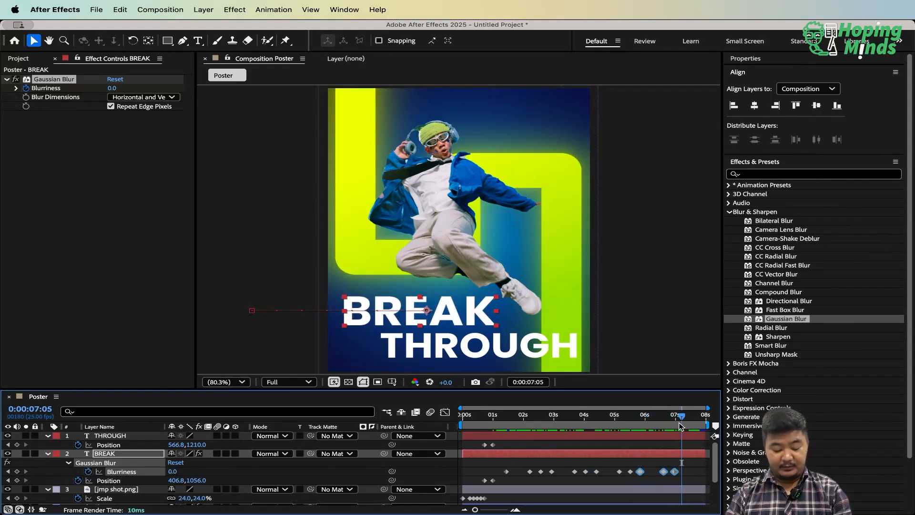
pyautogui.hotkey('ctrl', 'v')
pyautogui.click(576, 423)
pyautogui.click(518, 426)
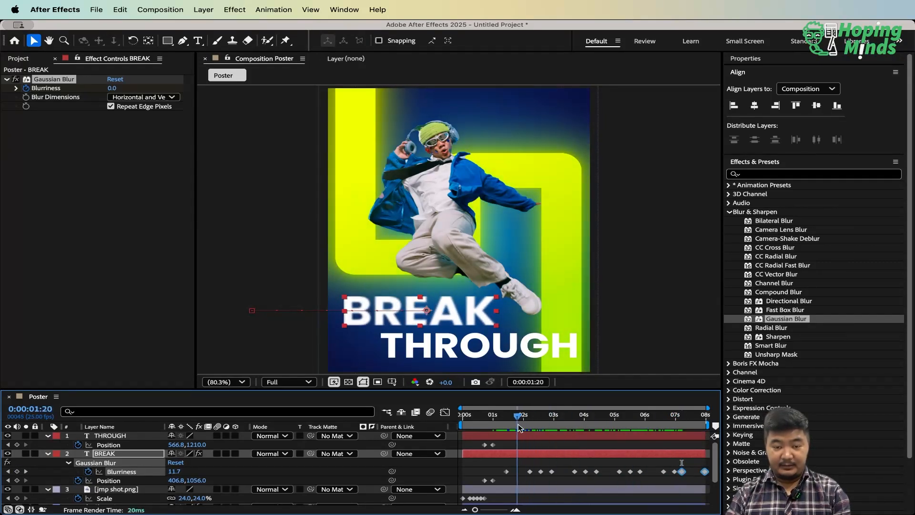
# Copy the keyframed Gaussian Blur effect from the BREAK layer and paste it onto the THROUGH layer at 0:00:01:12
pyautogui.click(221, 469)
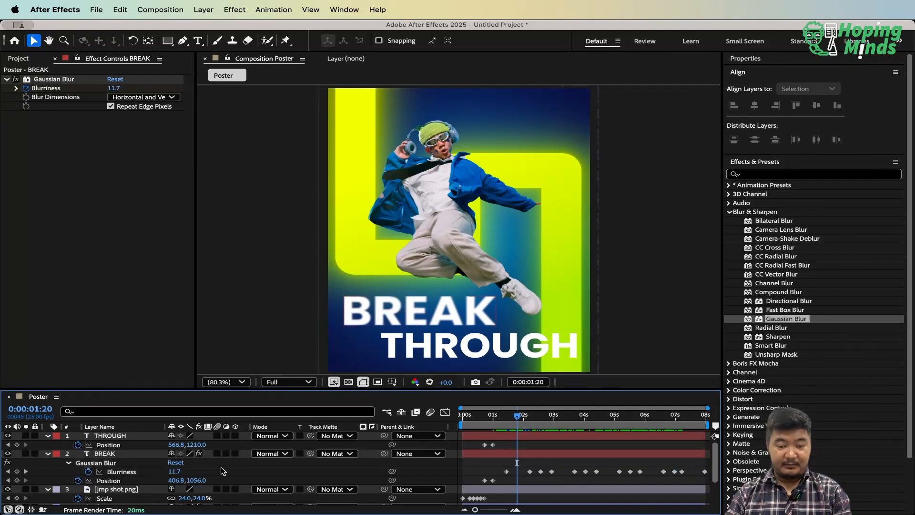
pyautogui.click(108, 463)
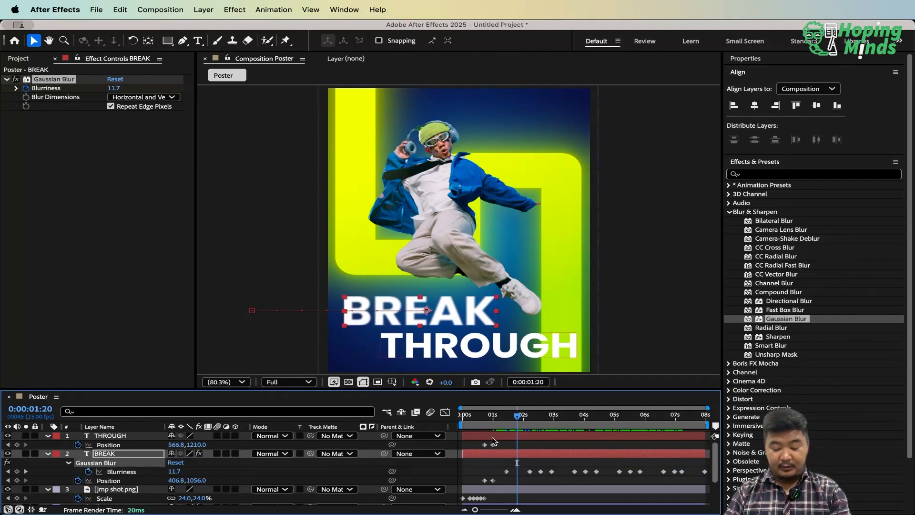
pyautogui.moveTo(523, 420); pyautogui.dragTo(509, 418)
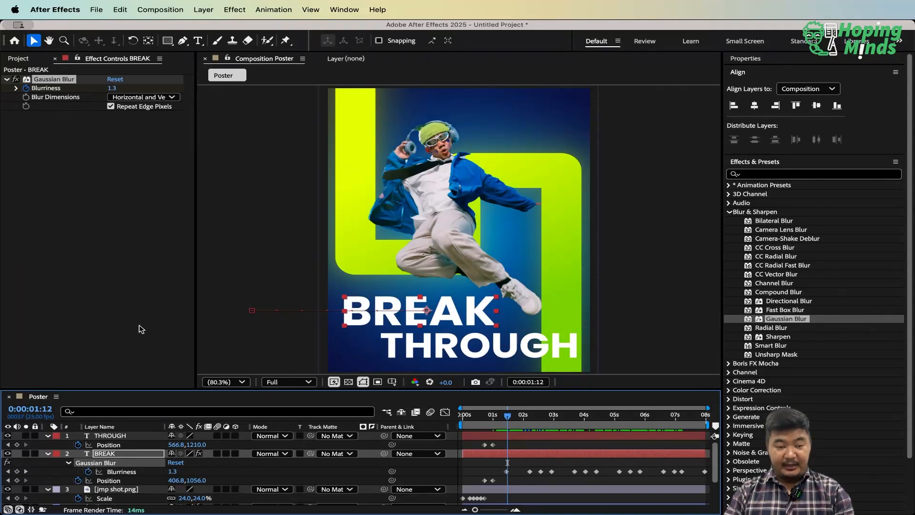
pyautogui.click(117, 436)
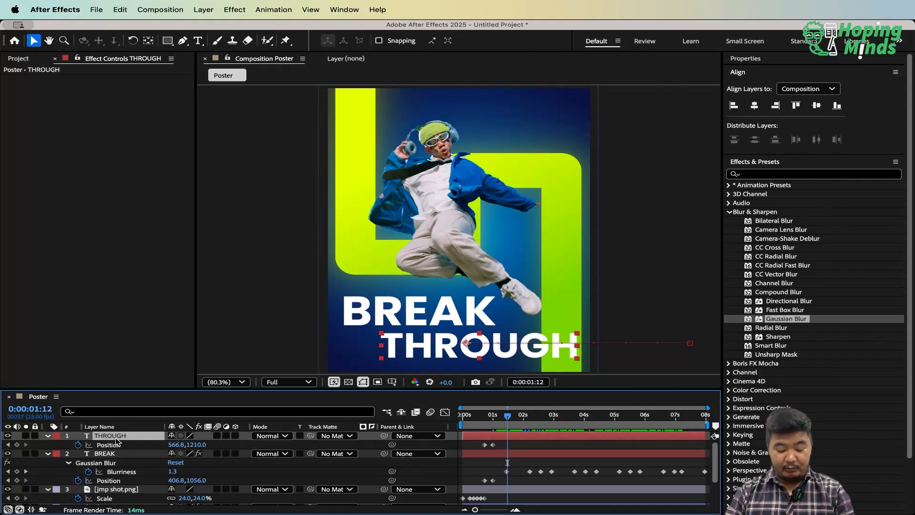
pyautogui.press('super+v')
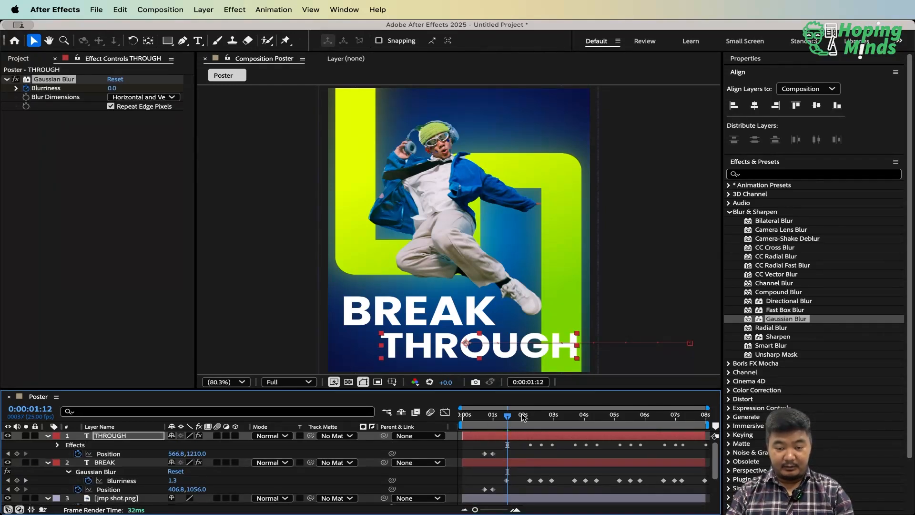
# Preview the poster animation from 0:00:00:00 to check the blur on both titles, and collapse the Blur & Sharpen effects category
pyautogui.moveTo(508, 419); pyautogui.dragTo(393, 424)
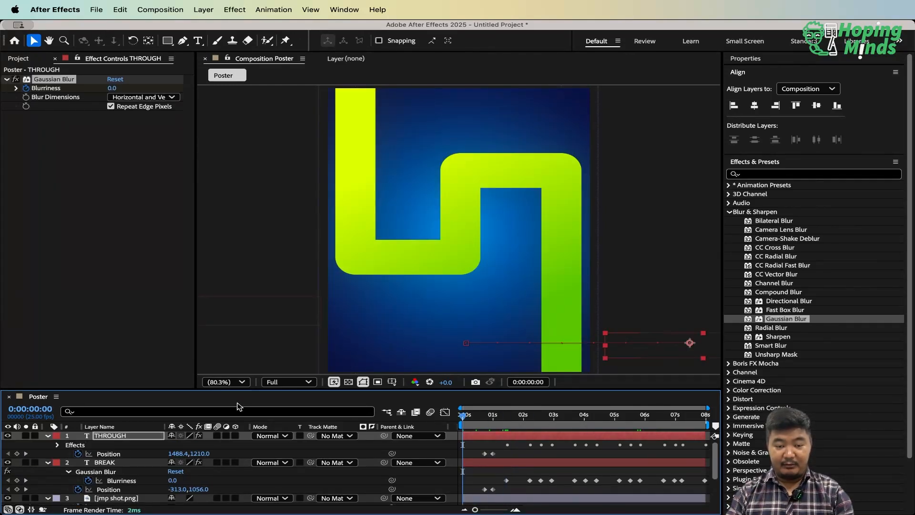
pyautogui.click(232, 382)
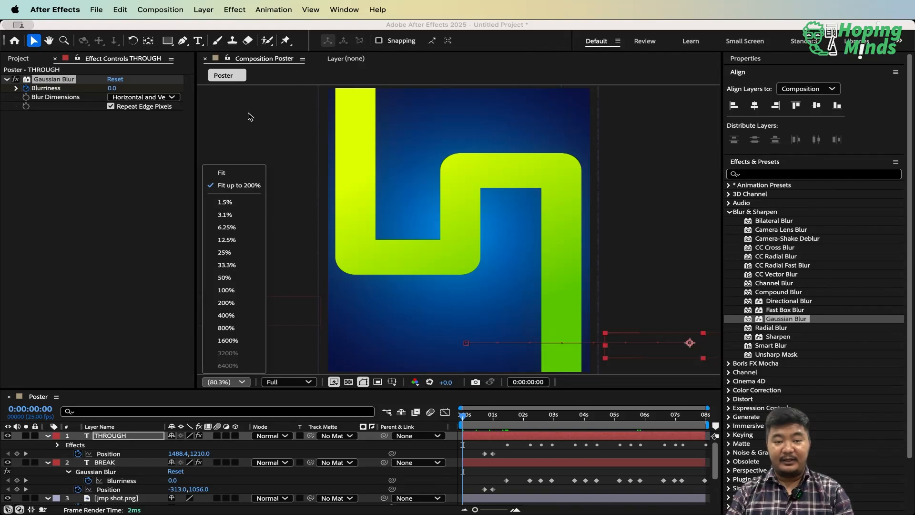
pyautogui.click(348, 206)
pyautogui.press('space')
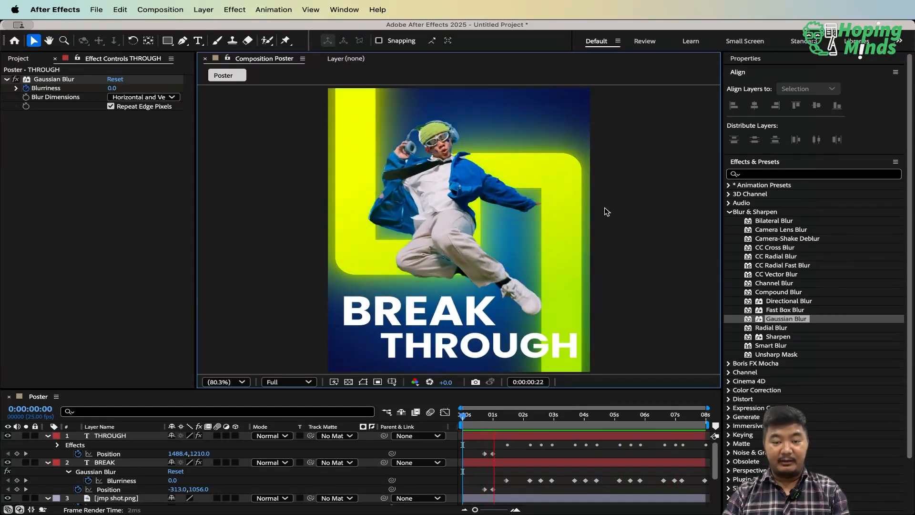
pyautogui.click(730, 213)
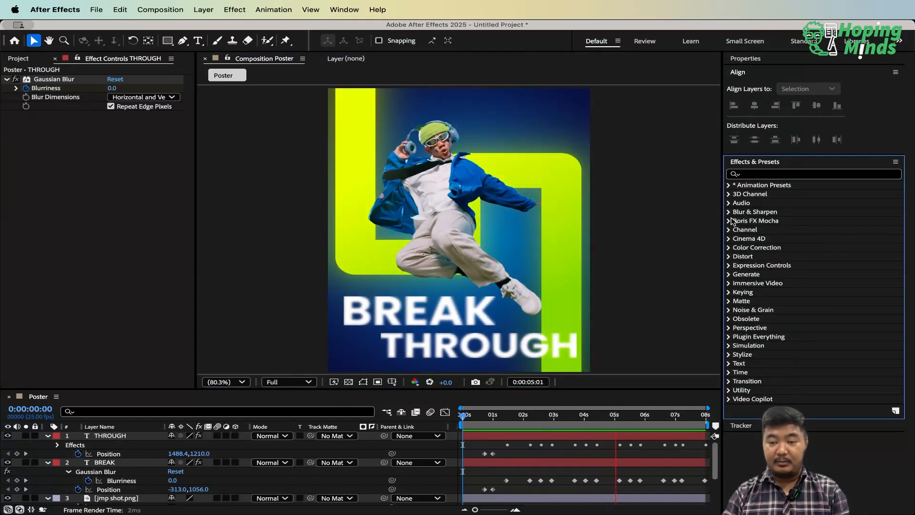